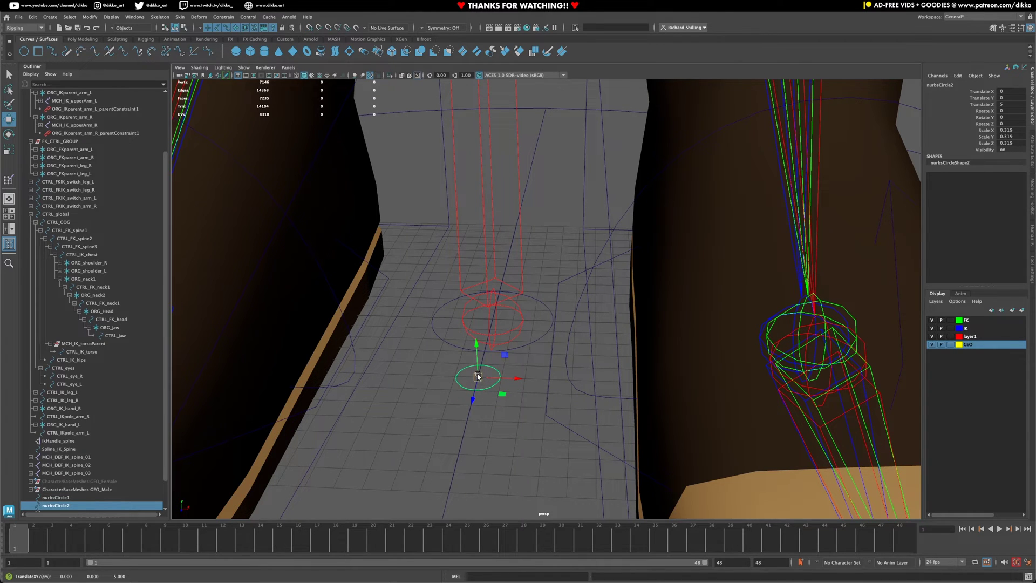
Move the small circle to Translate Z 7 and scale it uniformly to about 0.456.
left_click_drag(478, 374, 501, 339, "alt")
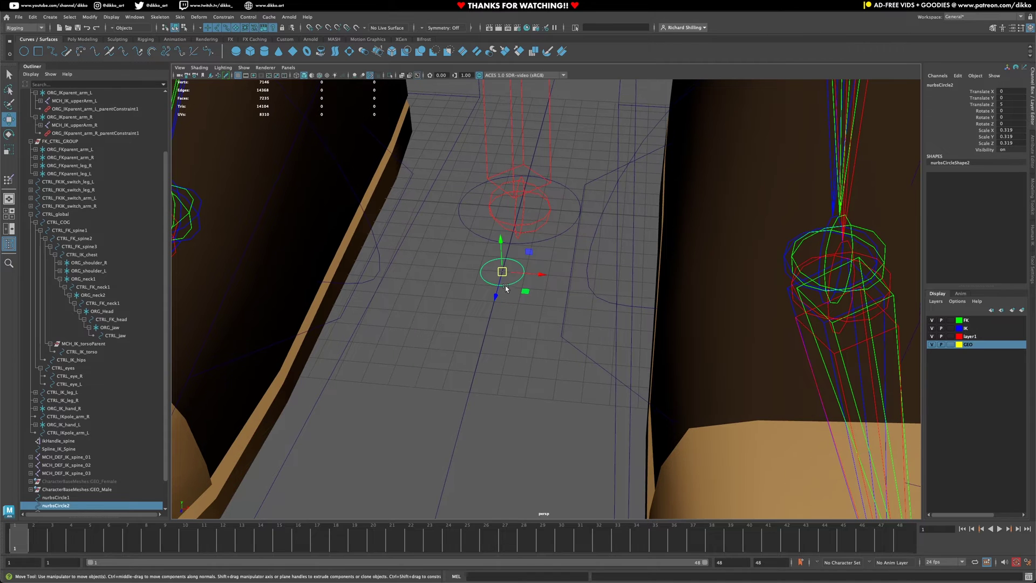
left_click_drag(506, 288, 496, 318)
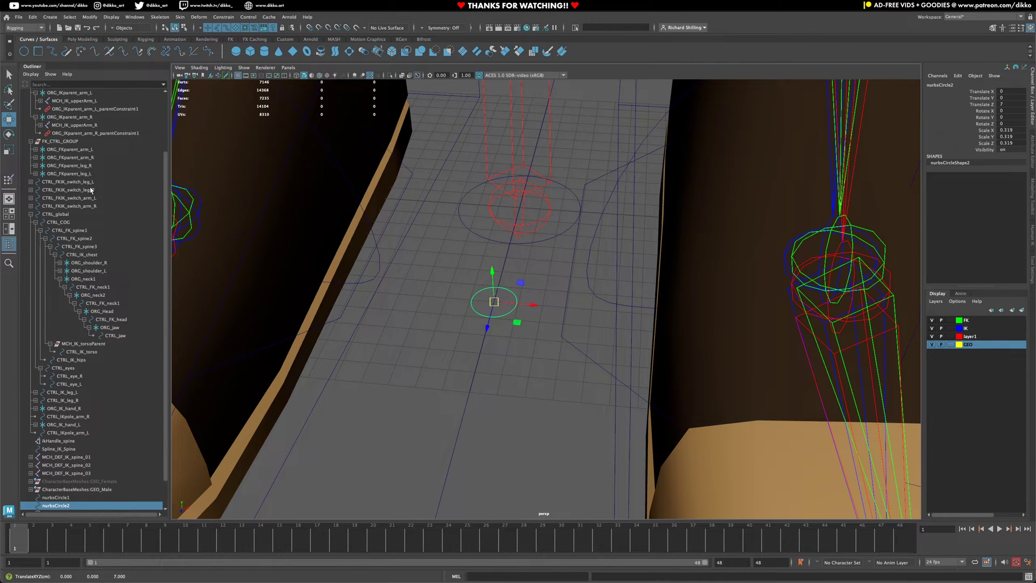
left_click(8, 150)
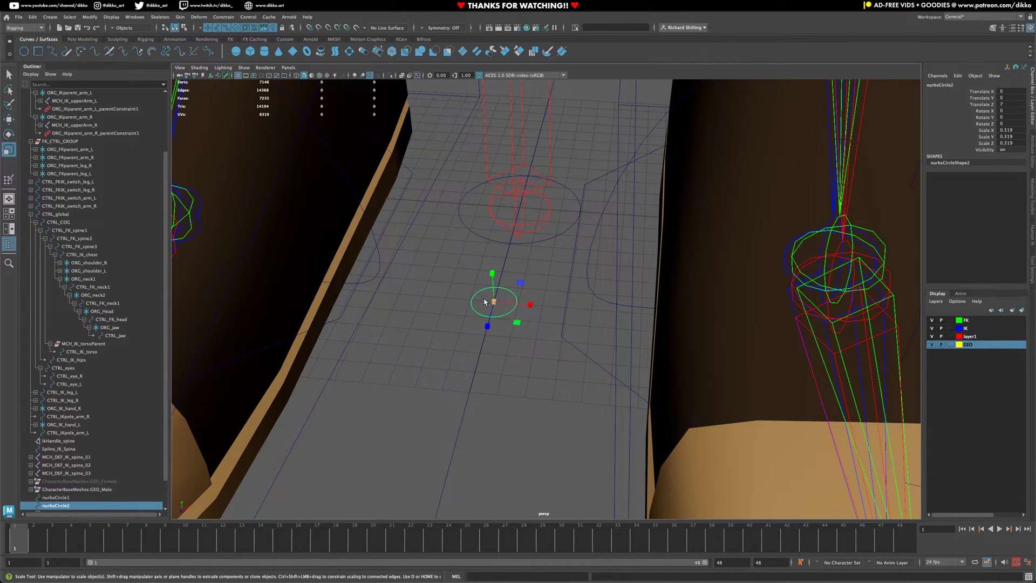
left_click_drag(493, 301, 508, 296)
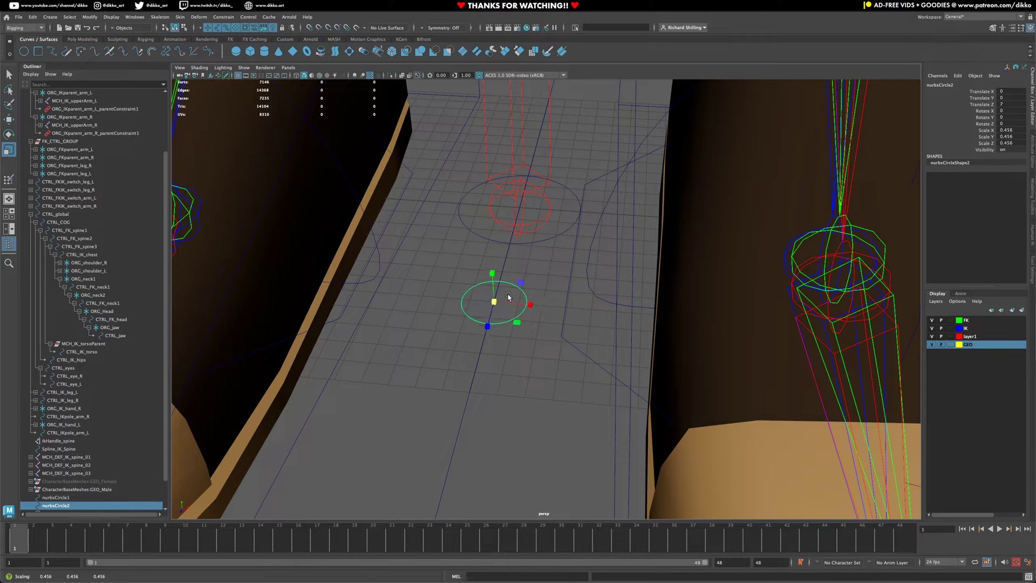
left_click(537, 241)
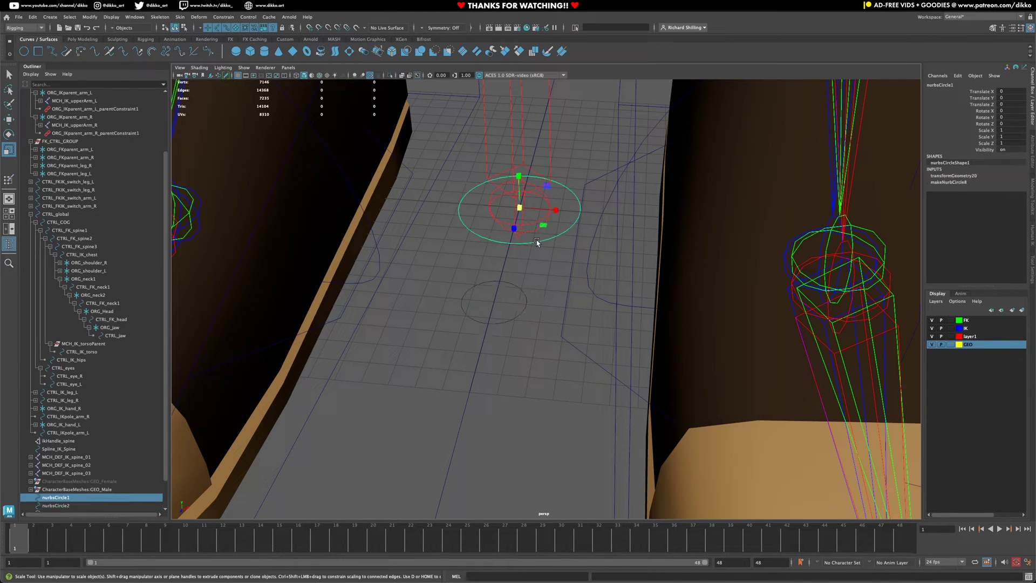
left_click(515, 287)
left_click(431, 258)
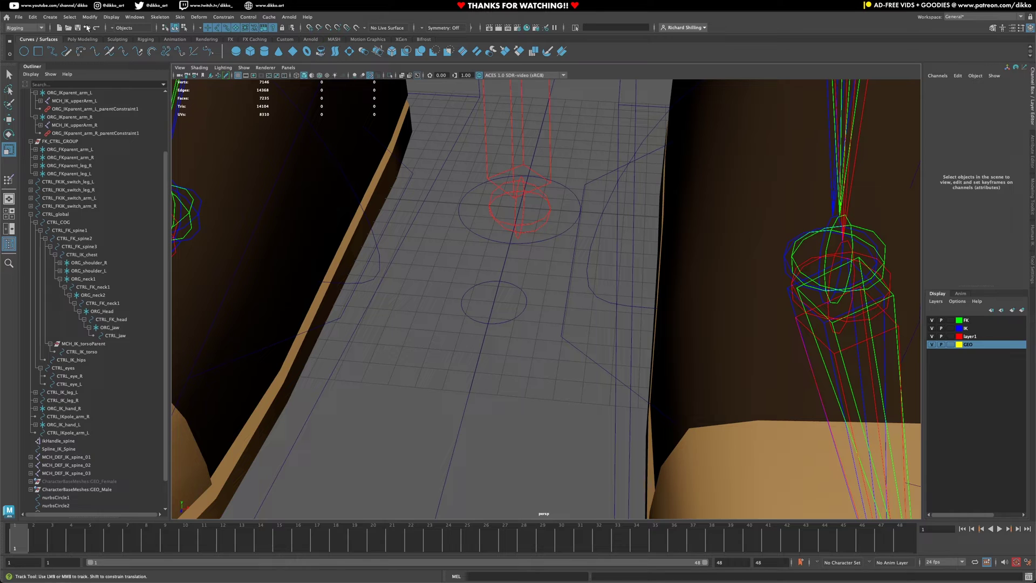
Draw a straight linear EP curve connecting the centres of the large and small circles, snapped to the grid.
double_click(58, 53)
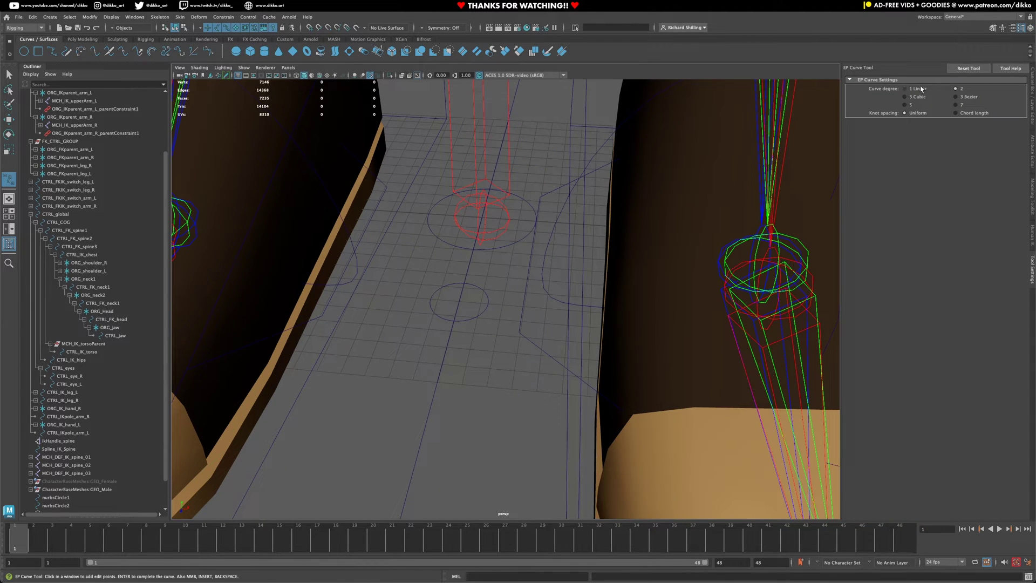
key("x")
key("q")
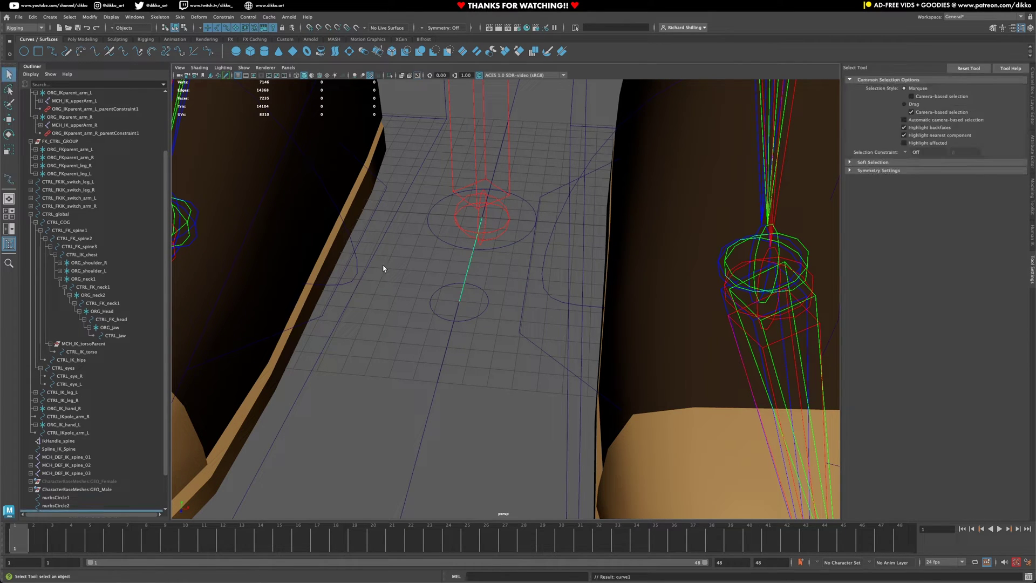
Freeze all transformations on the small circle, nurbsCircle2.
left_click(483, 251)
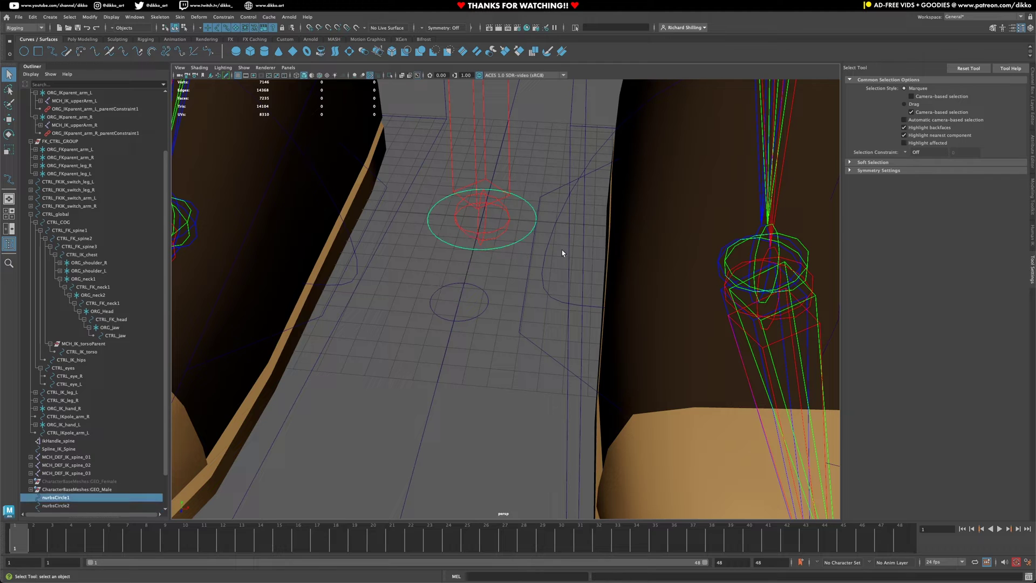
left_click(1032, 106)
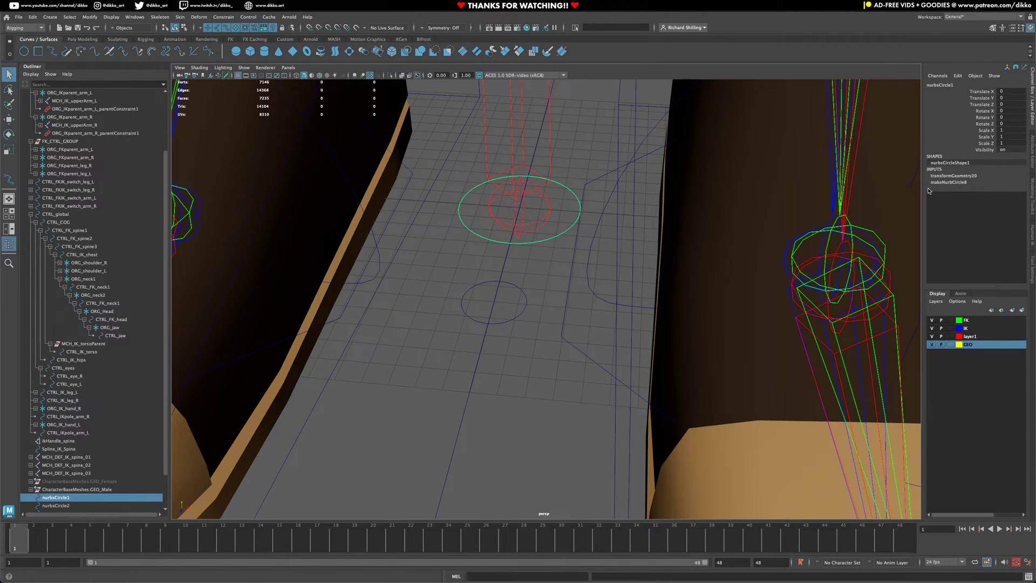
left_click(516, 287)
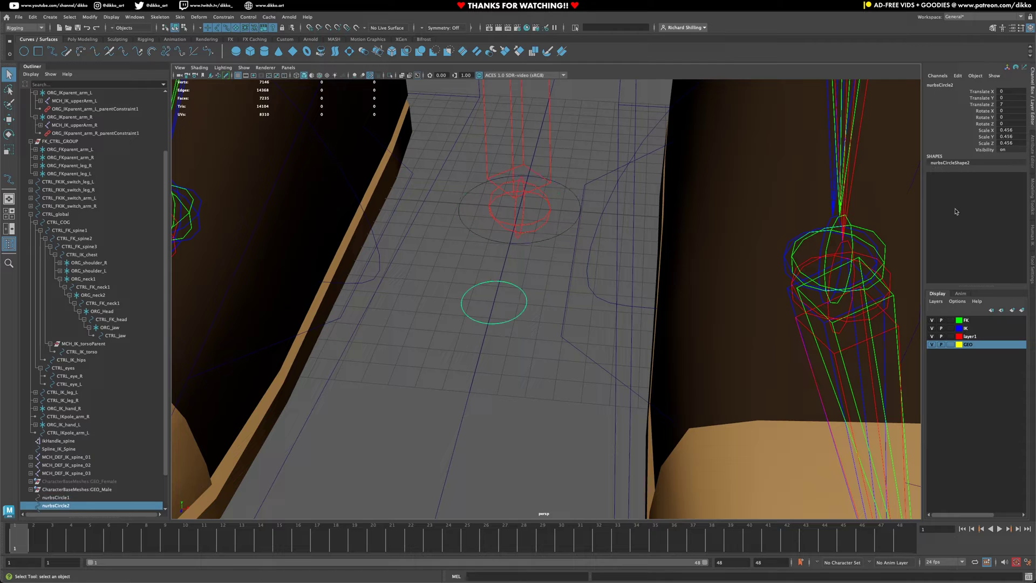
key("r")
right_click(984, 134)
mouse_move(971, 277)
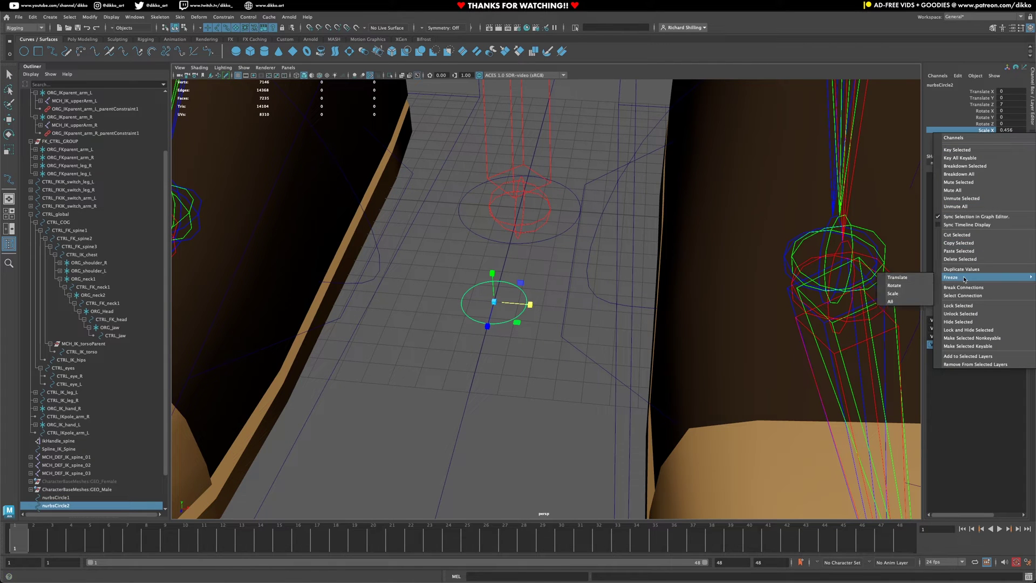
left_click(898, 302)
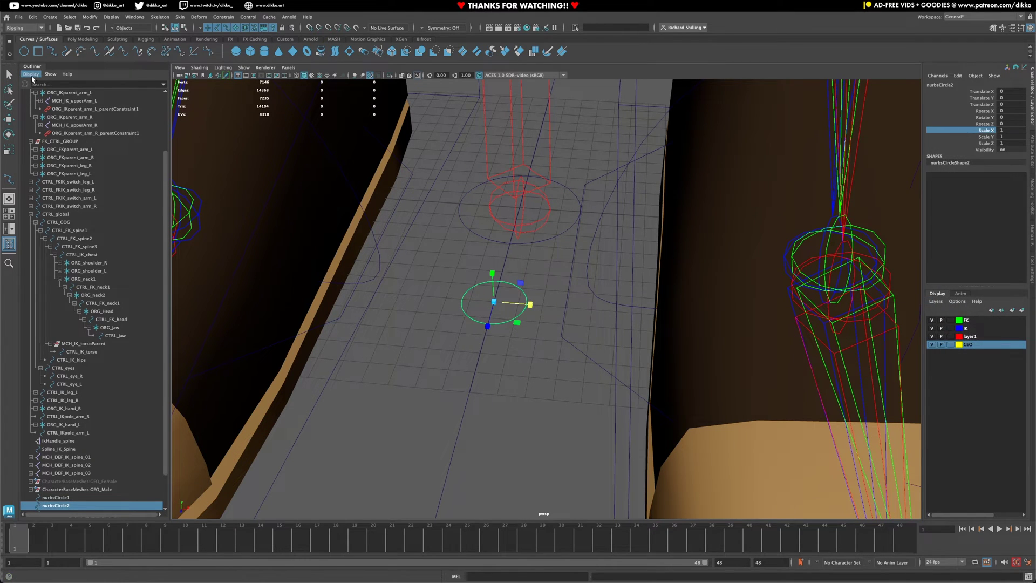
Show shape nodes in the Outliner and expand curve1 and nurbsCircle2 to reveal their shapes.
left_click(30, 74)
left_click(38, 97)
scroll(64, 465, "down", 5)
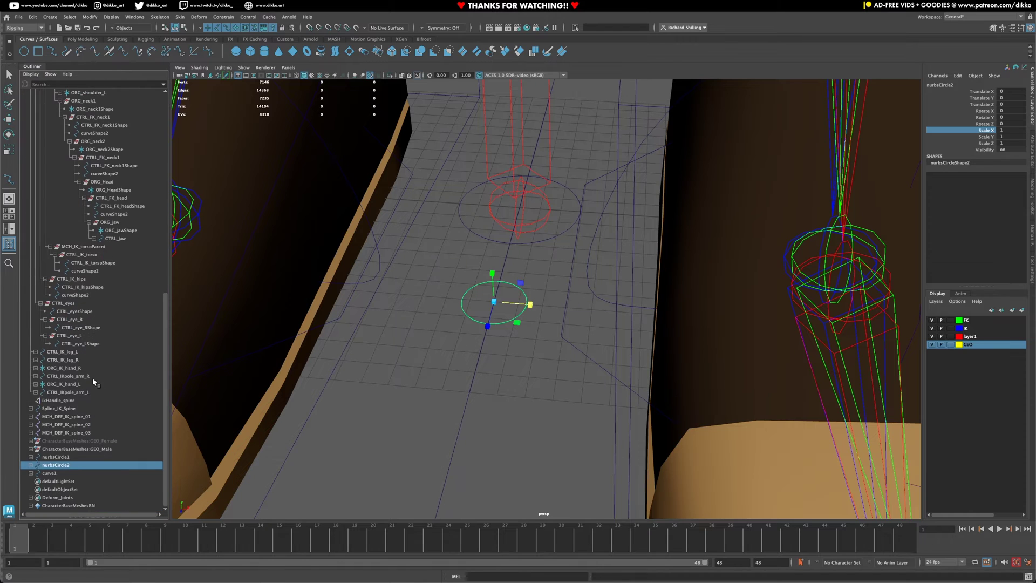
left_click(31, 473)
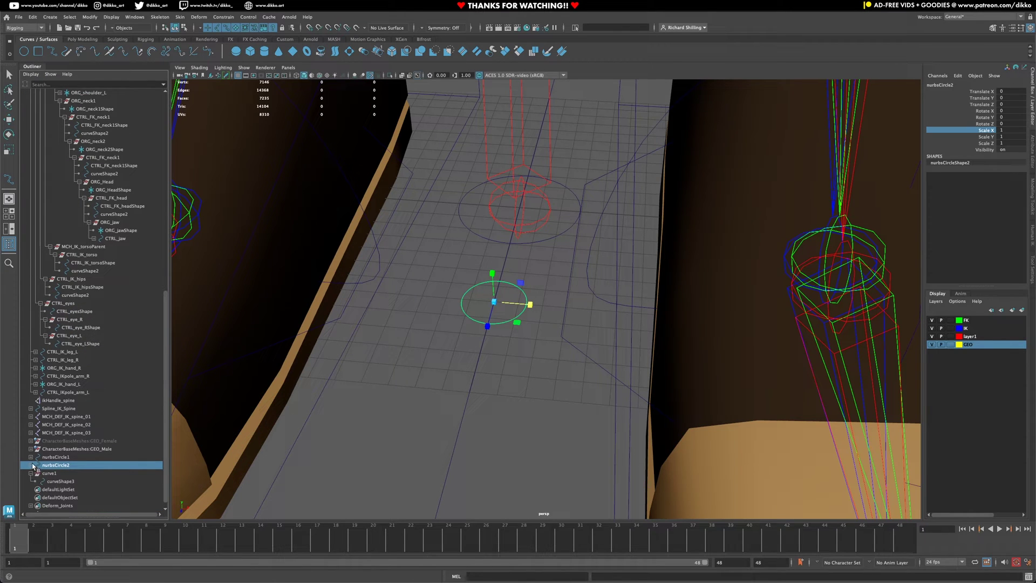
left_click(30, 464)
Parent nurbsCircleShape2 and curveShape3 under nurbsCircle1 with a MEL command, combining the curves into one control.
left_click(59, 473)
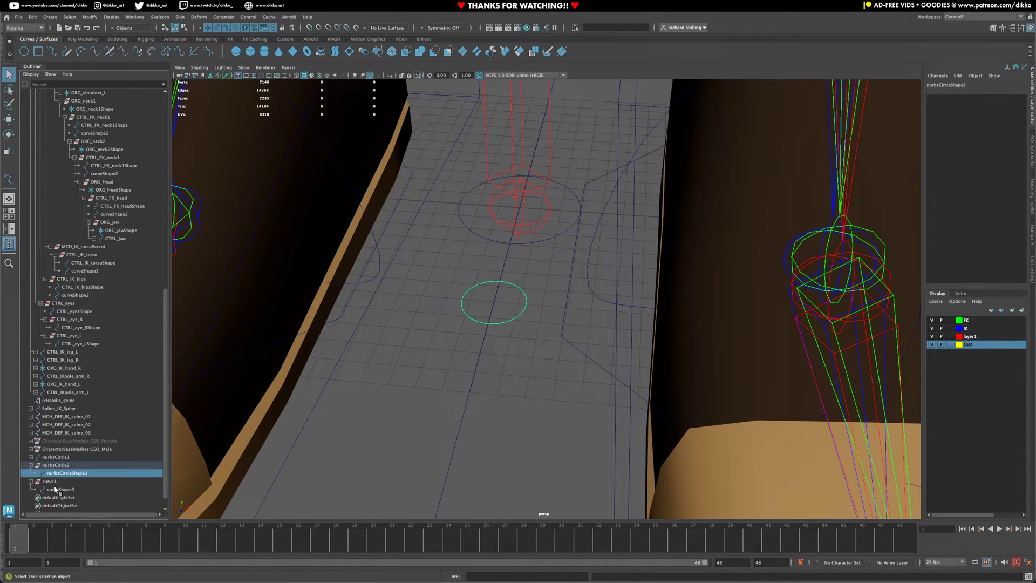
left_click(65, 488, "ctrl")
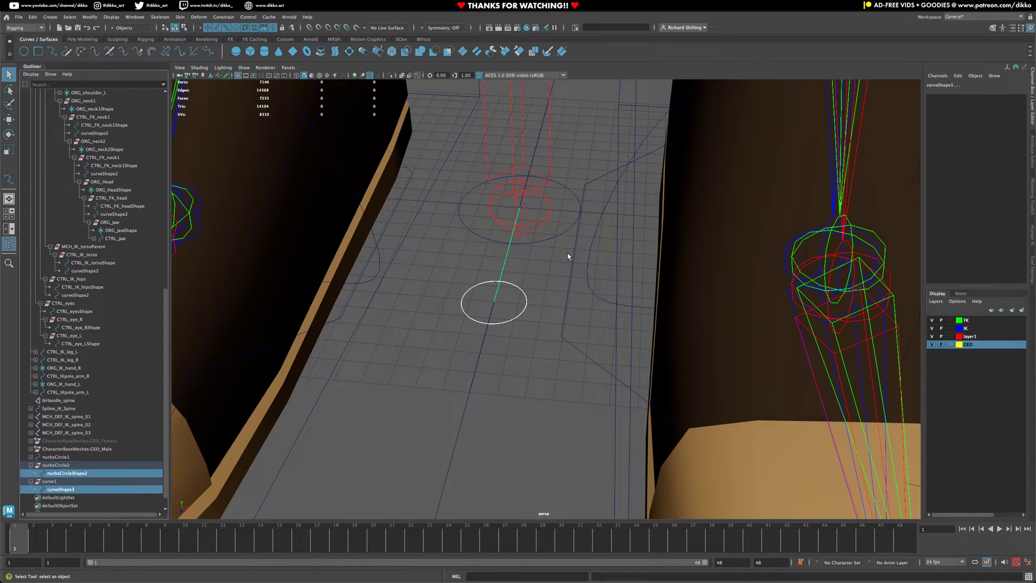
left_click(57, 457, "ctrl")
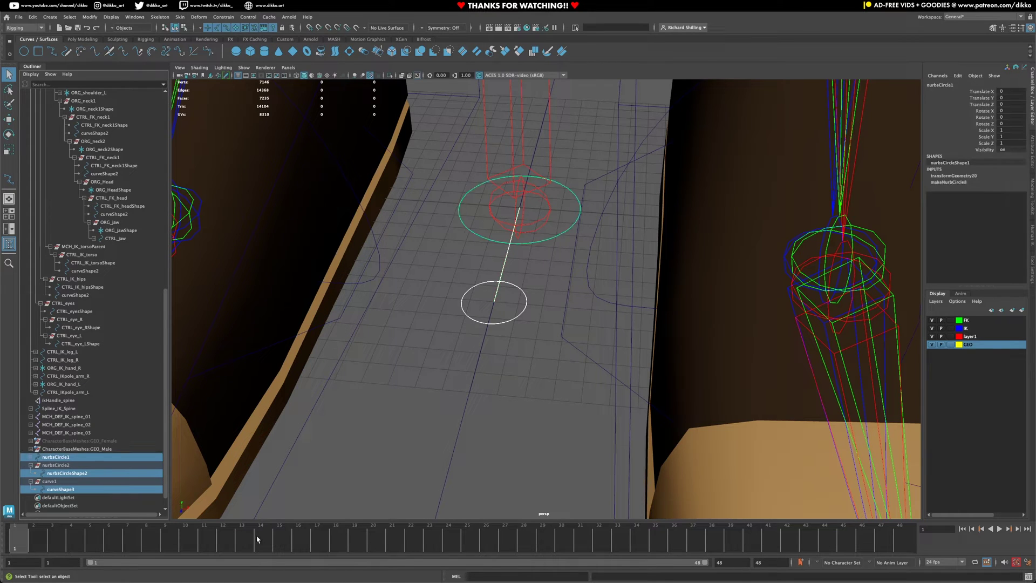
left_click(475, 576)
key("Return")
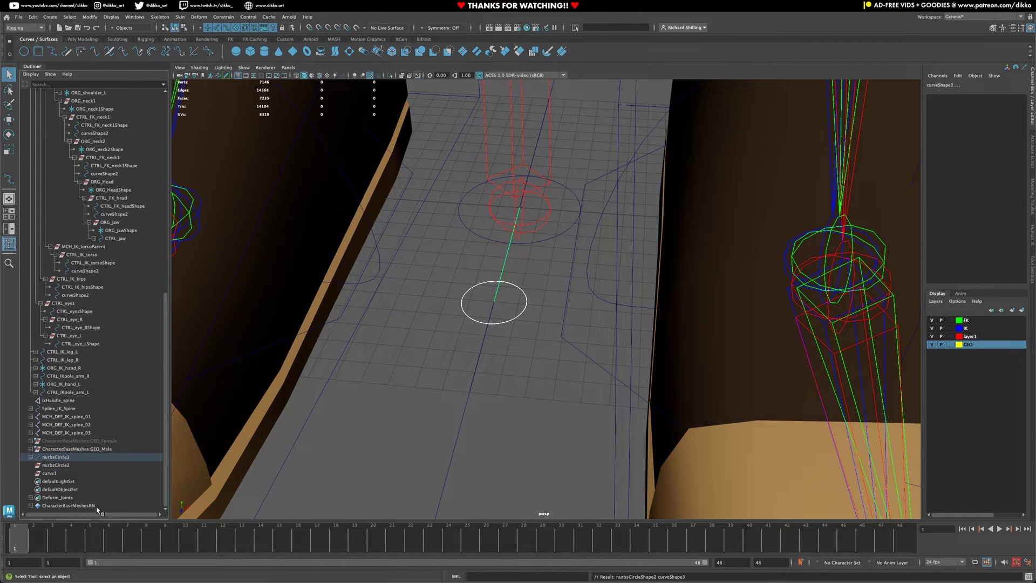
left_click(100, 458)
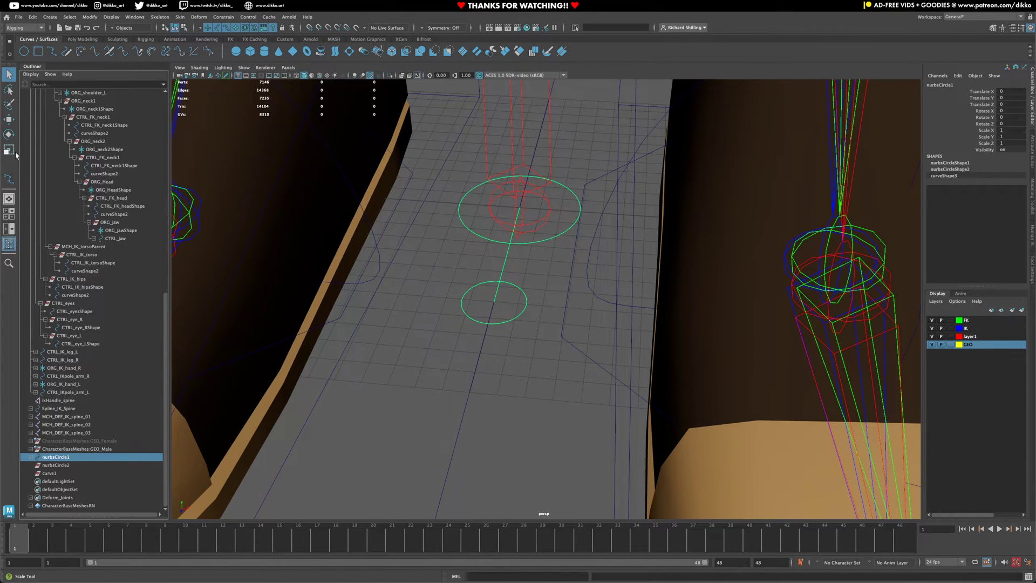
Scale alternate control vertices of the small circle inward to form a diamond shape, and return to object mode.
scroll(490, 321, "up", 1)
right_click_drag(516, 319, 464, 321)
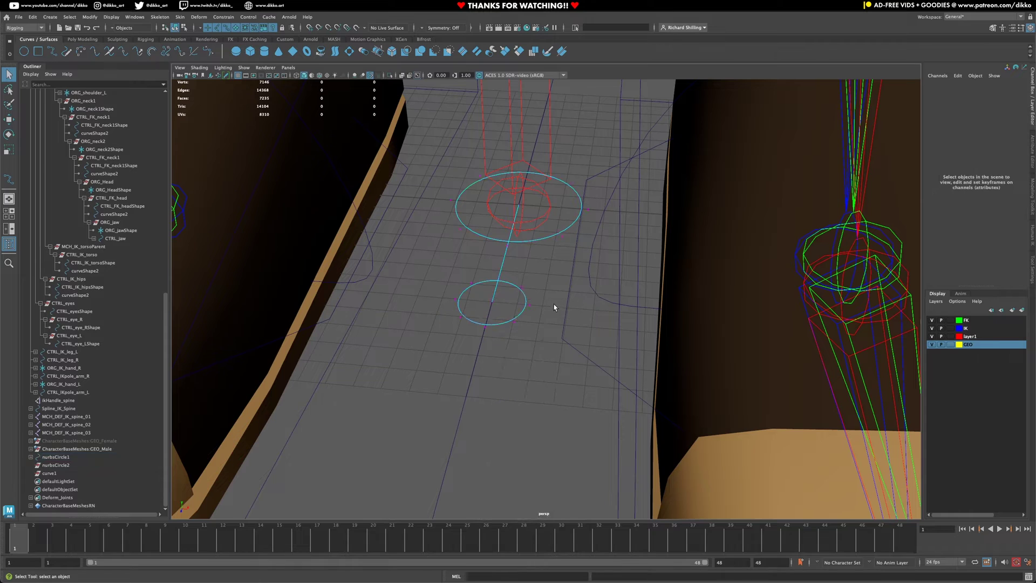
left_click(521, 289)
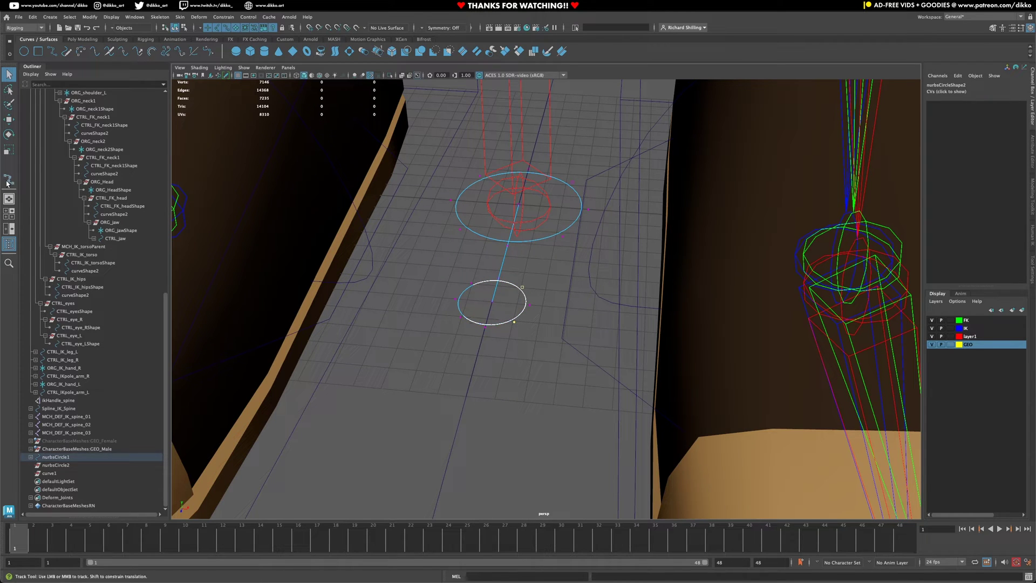
left_click(471, 284, "shift")
mouse_move(464, 320)
left_mouse_down("shift")
mouse_move(484, 303)
mouse_move(471, 308)
left_mouse_up("shift")
key("r")
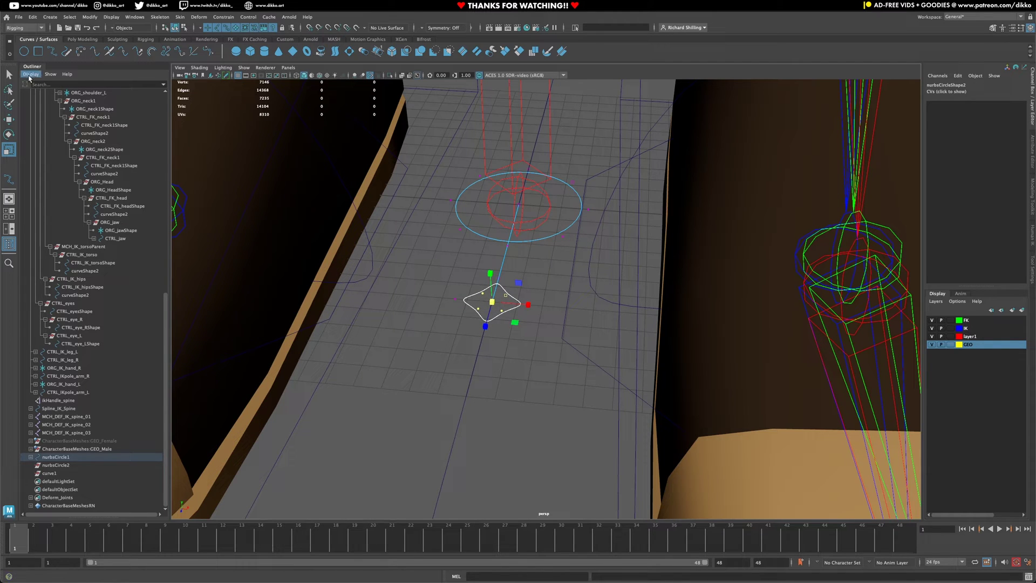
key("q")
left_click(525, 327)
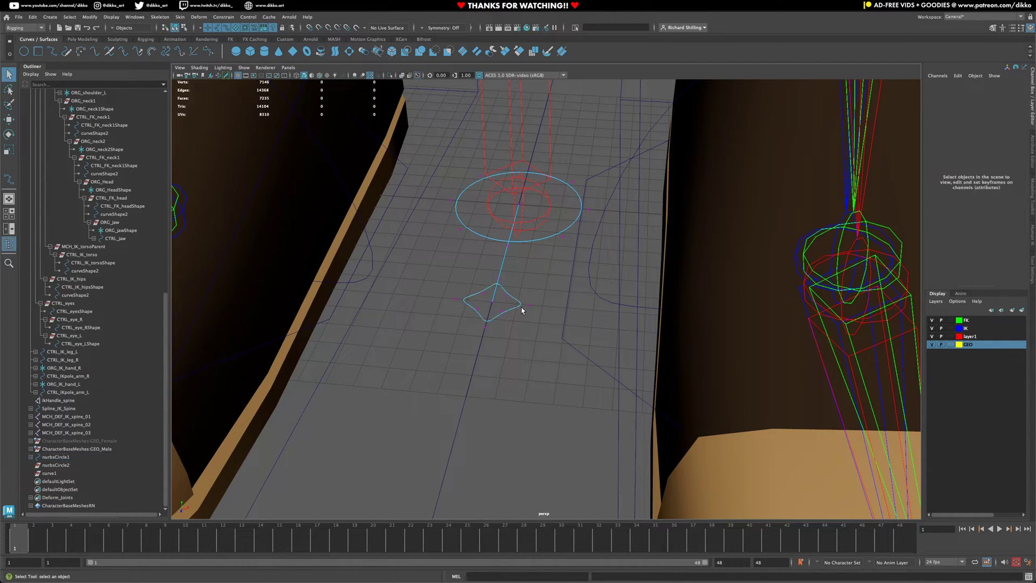
right_click_drag(521, 307, 559, 296)
left_click(528, 327)
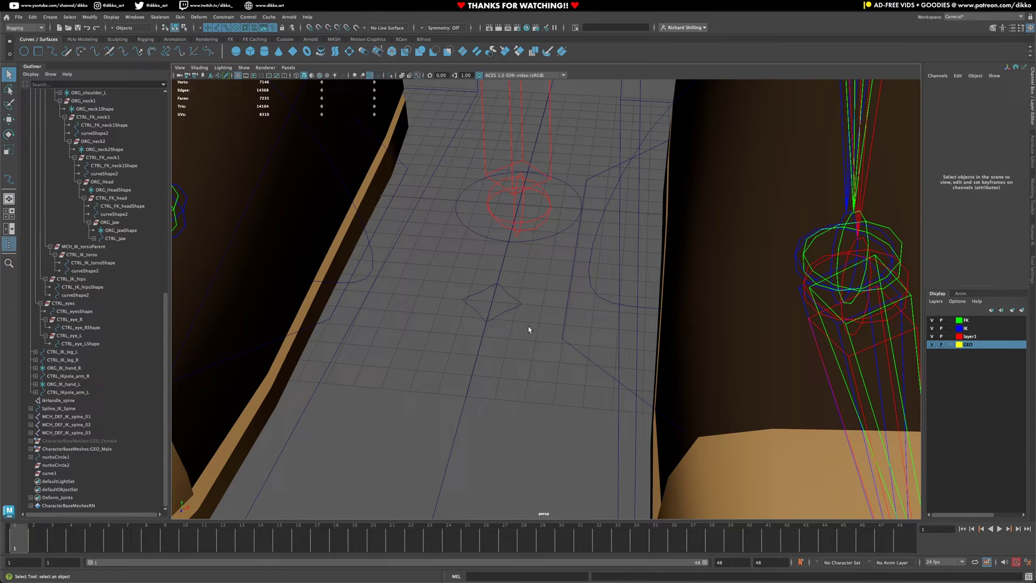
Delete the empty transform nodes nurbsCircle2 and curve1.
left_click(517, 301)
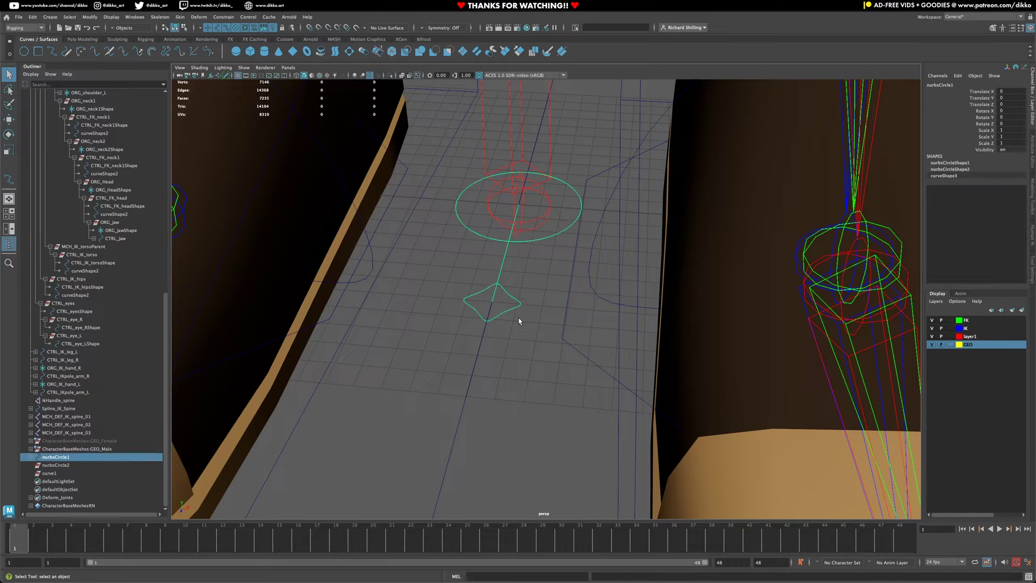
left_click(60, 465)
left_click(57, 473, "shift")
key("Delete")
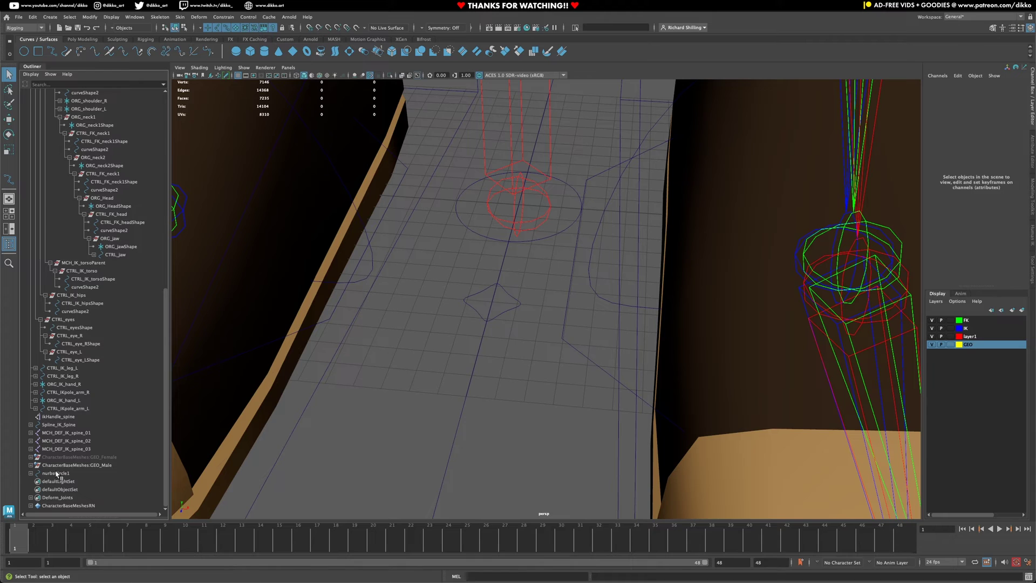
Rename the combined control curve CTRL_metacarpal_index_L and save the scene.
left_click(57, 473)
double_click(57, 473)
type("CTRL_metacarpal_index")
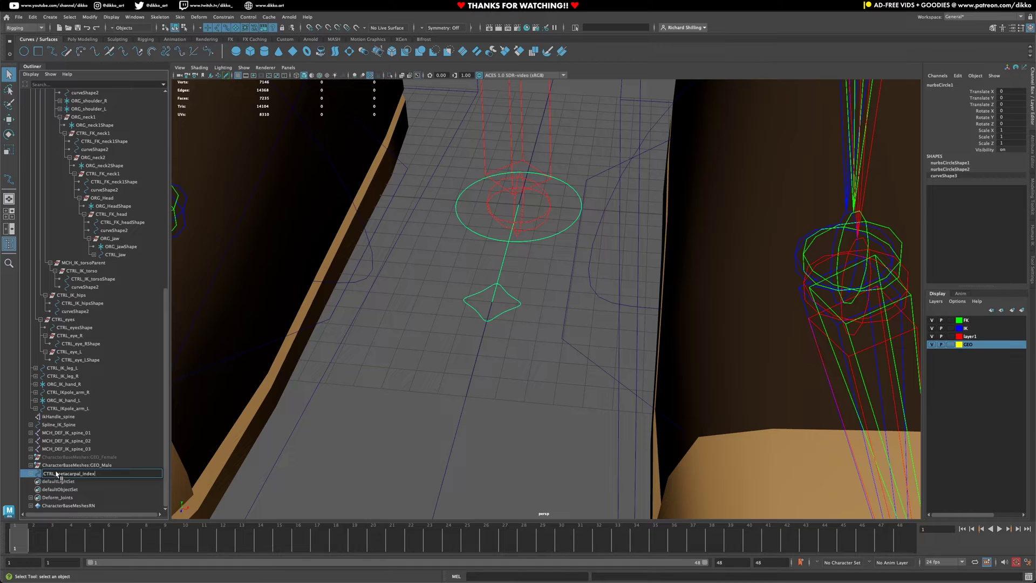
type("l")
key("Return")
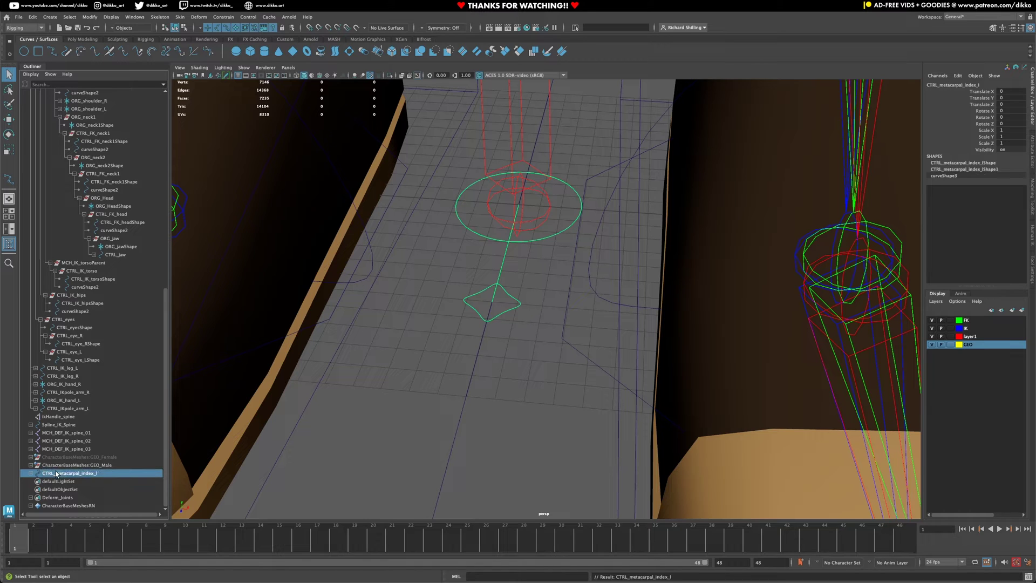
double_click(62, 474)
left_click(102, 477)
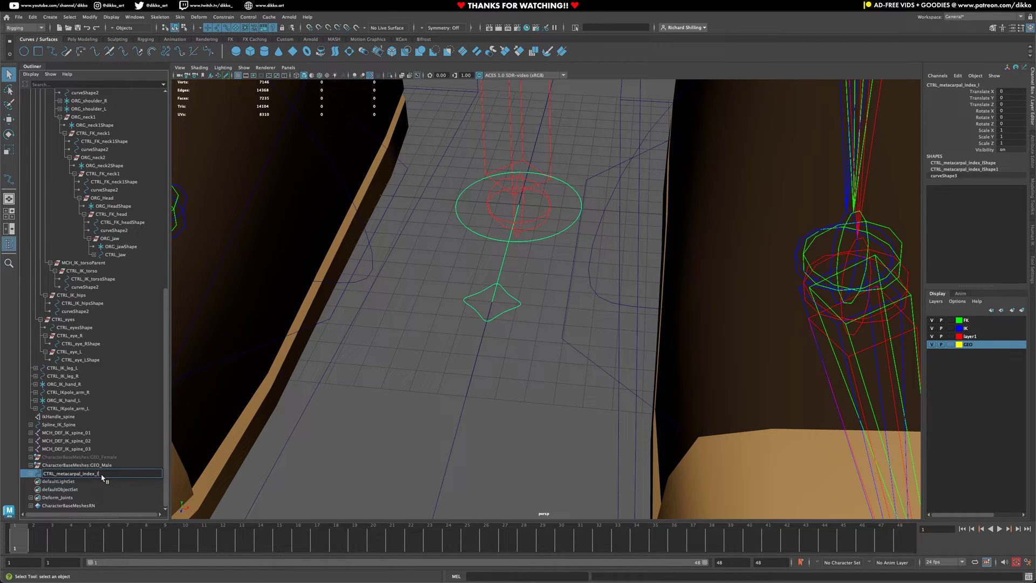
key("Return")
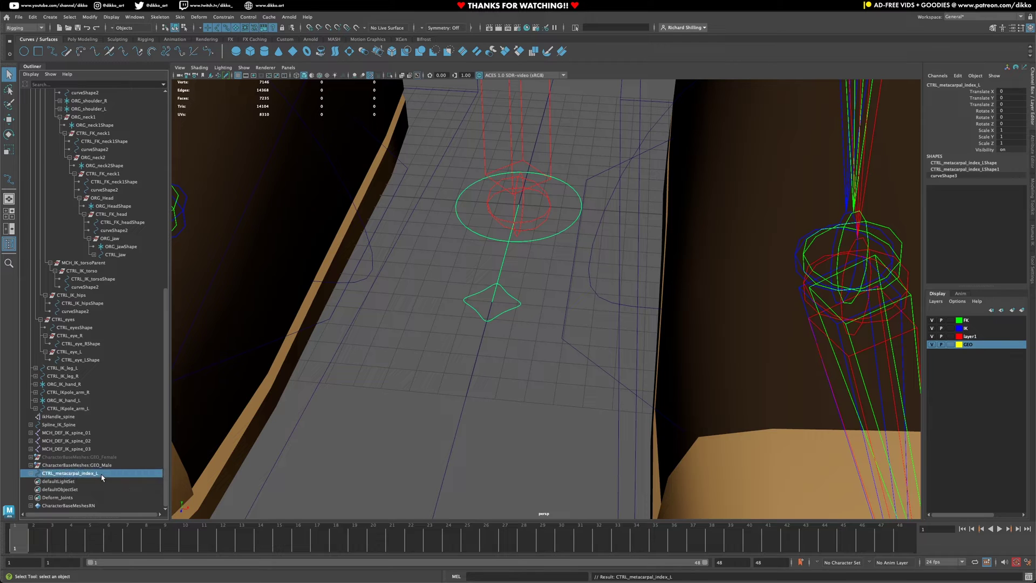
key("ctrl+s")
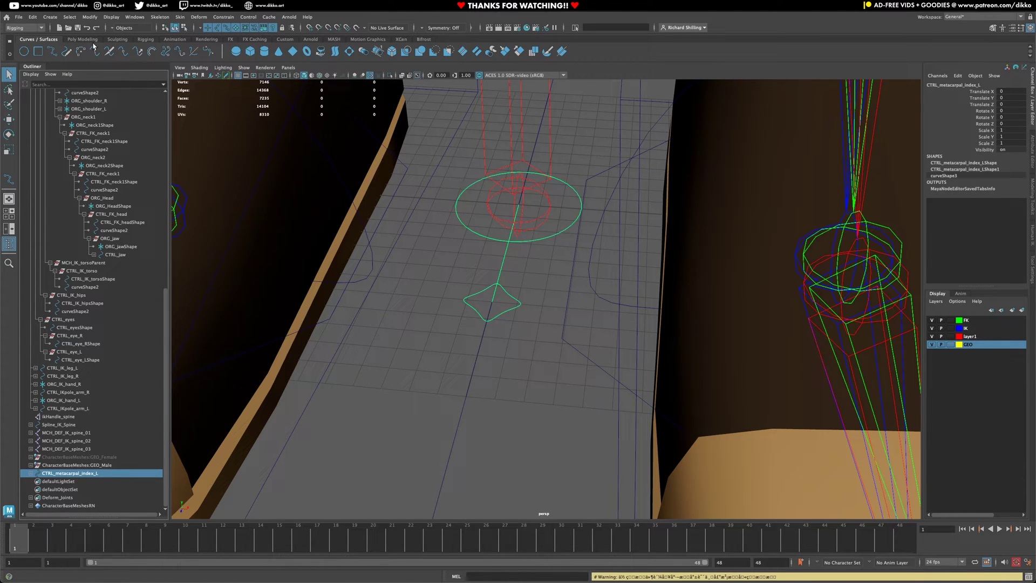
Create a locator at the origin and parent CTRL_metacarpal_index_L under it.
left_click(144, 39)
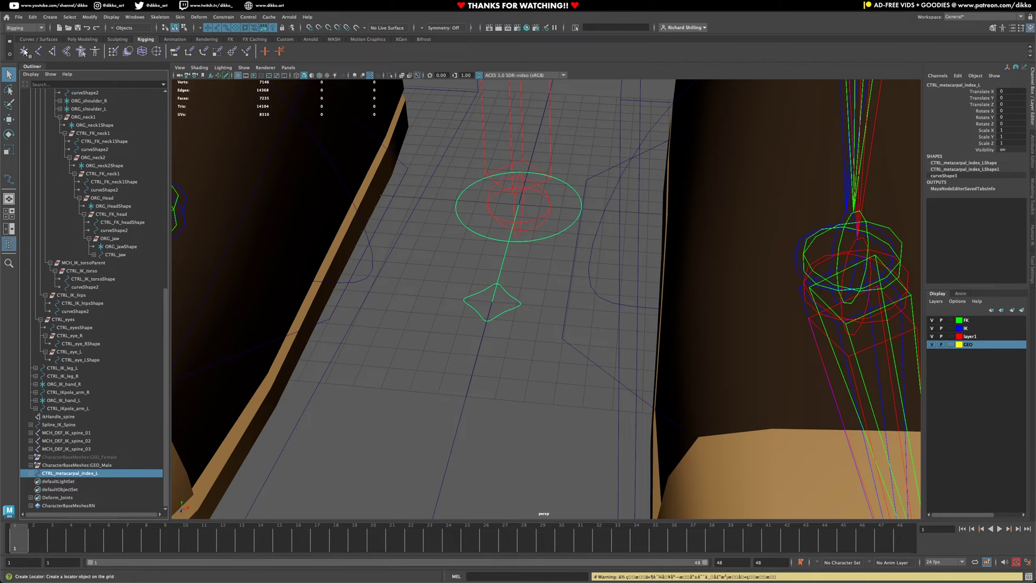
left_click(23, 51)
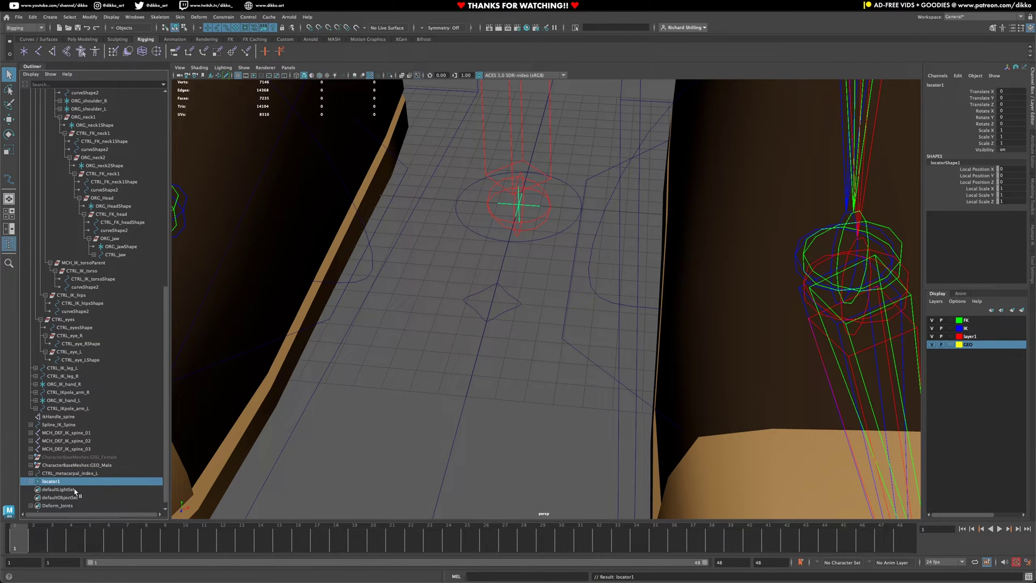
left_click(64, 474)
left_click_drag(64, 476, 63, 480)
Rename the new locator ORG_metacarpal_index_L and check its child nodes in the hierarchy.
double_click(59, 473)
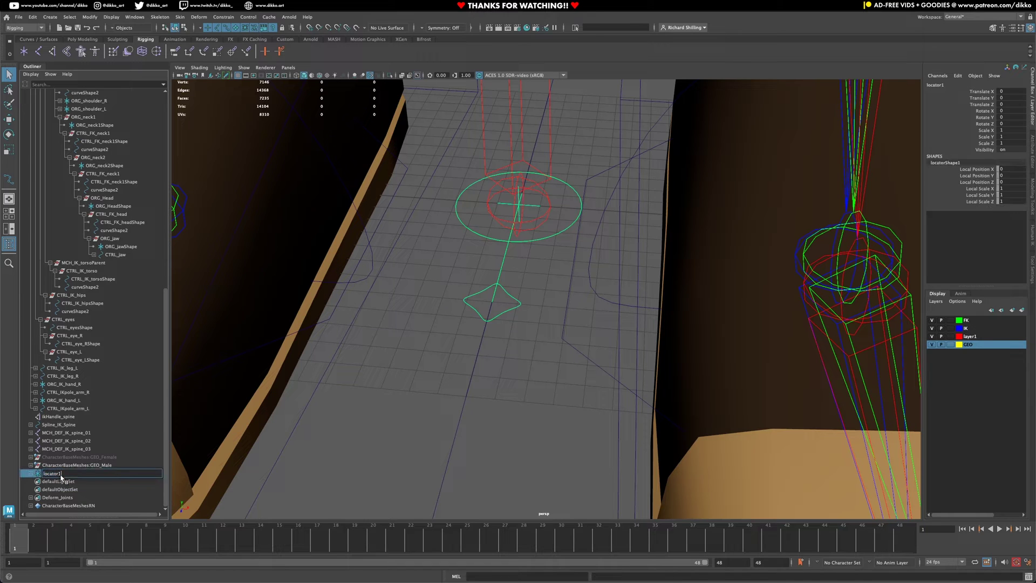
type("ORG_metacarpal_index_L")
key("Return")
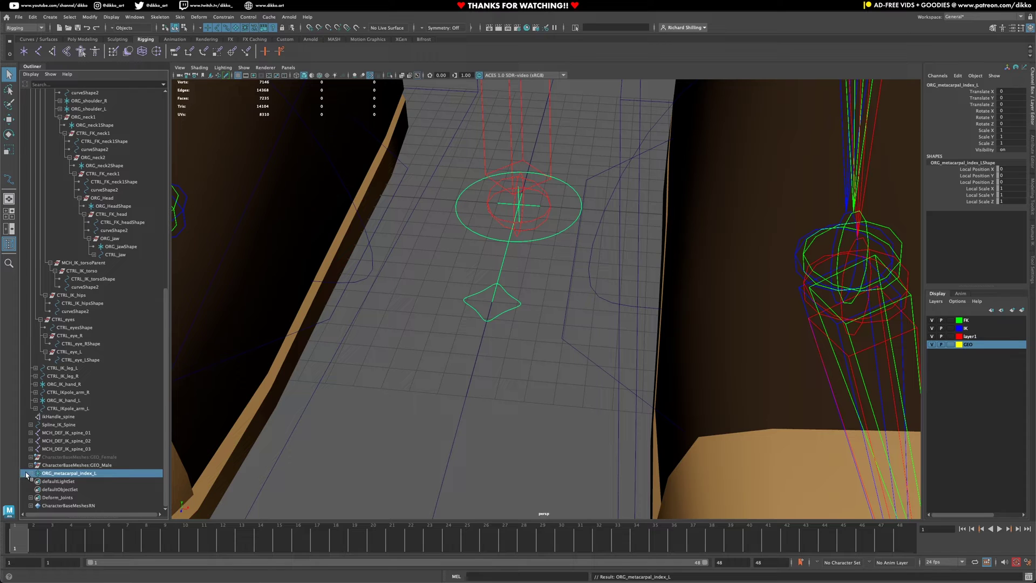
left_click(30, 473)
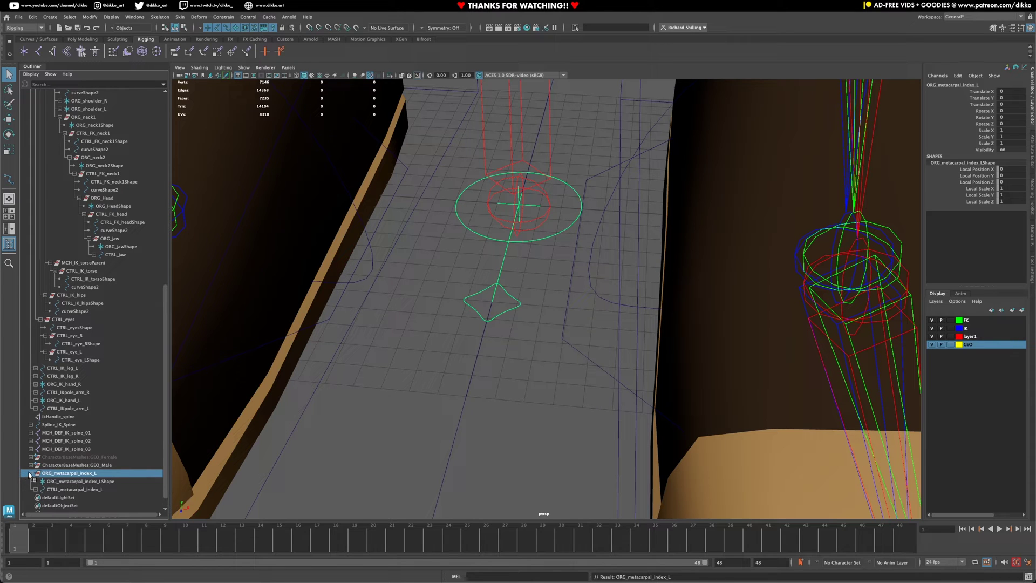
left_click(31, 473)
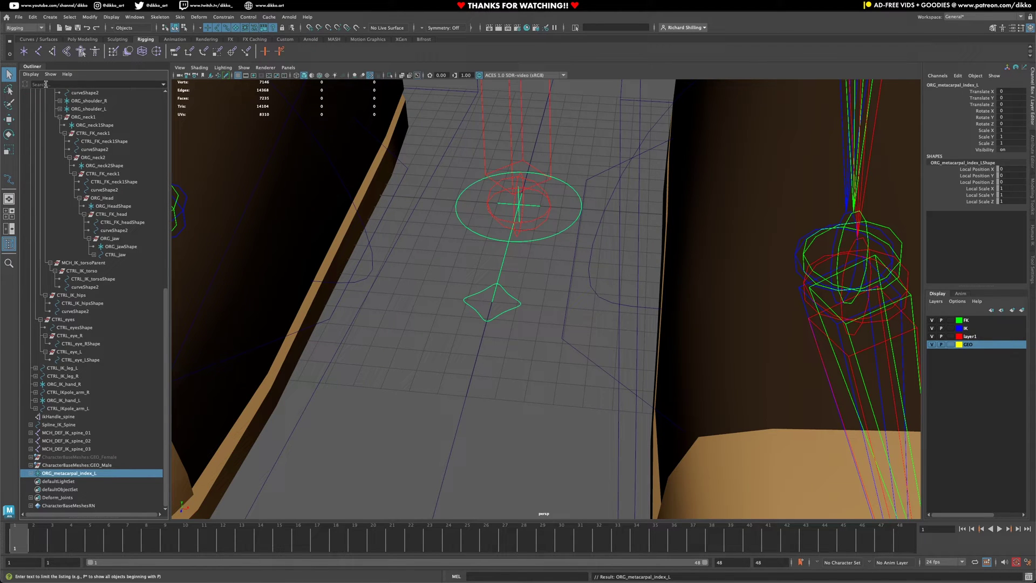
Hide shape nodes in the Outliner and check that CTRL_metacarpal_index_L sits under ORG_metacarpal_index_L.
left_click(32, 74)
left_click(54, 101)
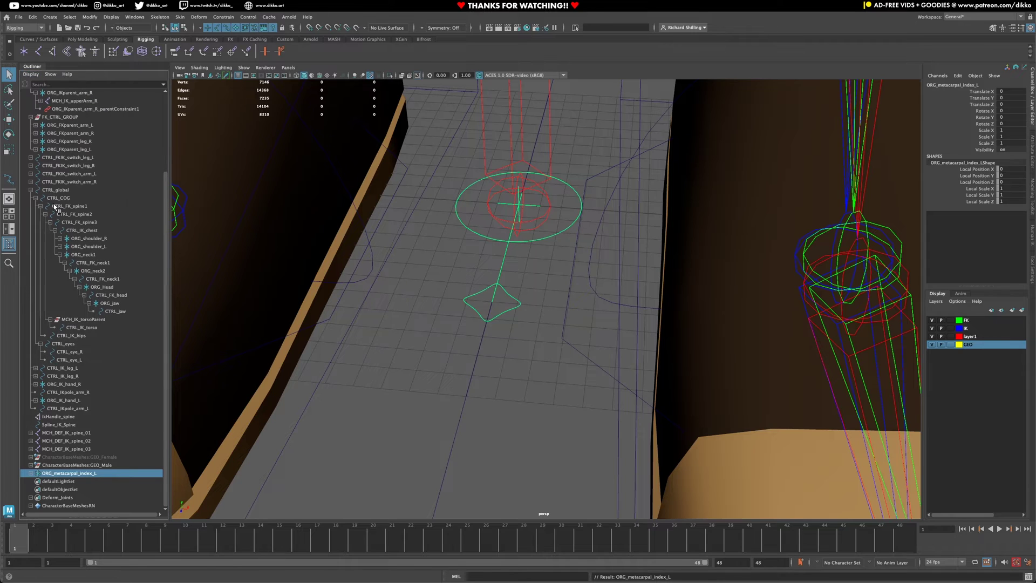
left_click(31, 473)
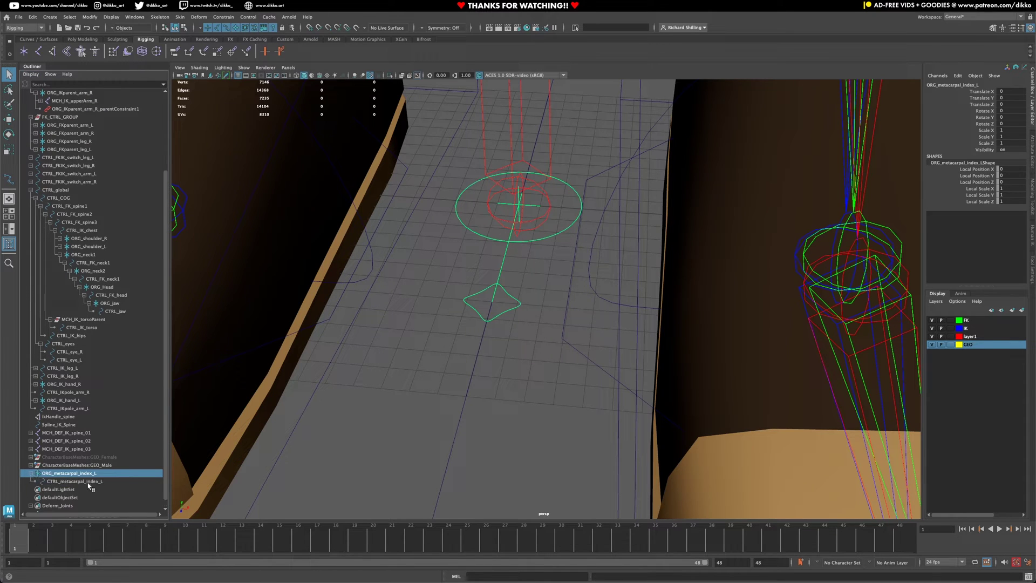
left_click(31, 473)
Match all transforms of ORG_metacarpal_index_L to the left index metacarpal joint DEF_index_L1.
scroll(494, 273, "down", 15)
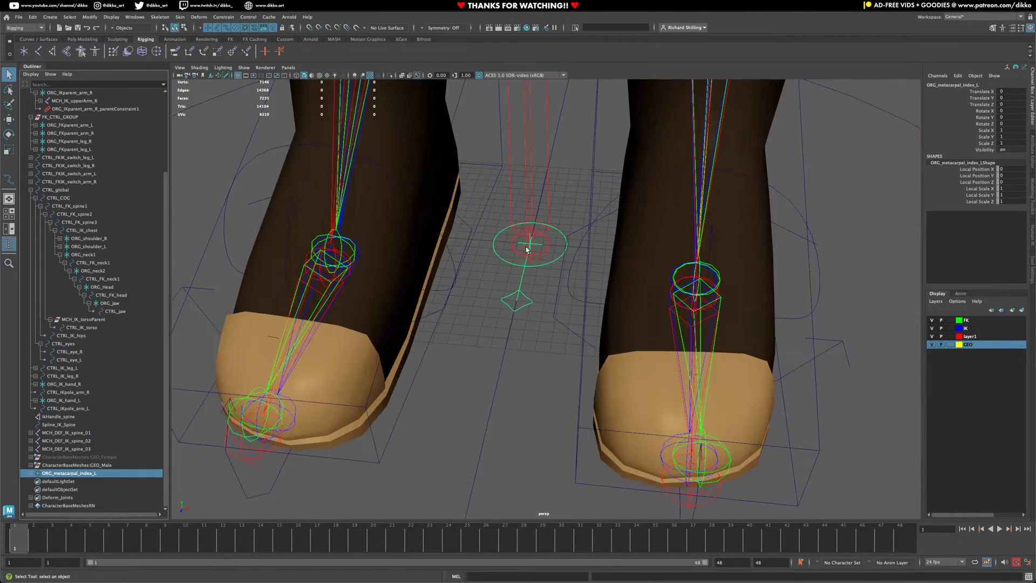
middle_click_drag(555, 211, 518, 422, "alt")
key("f")
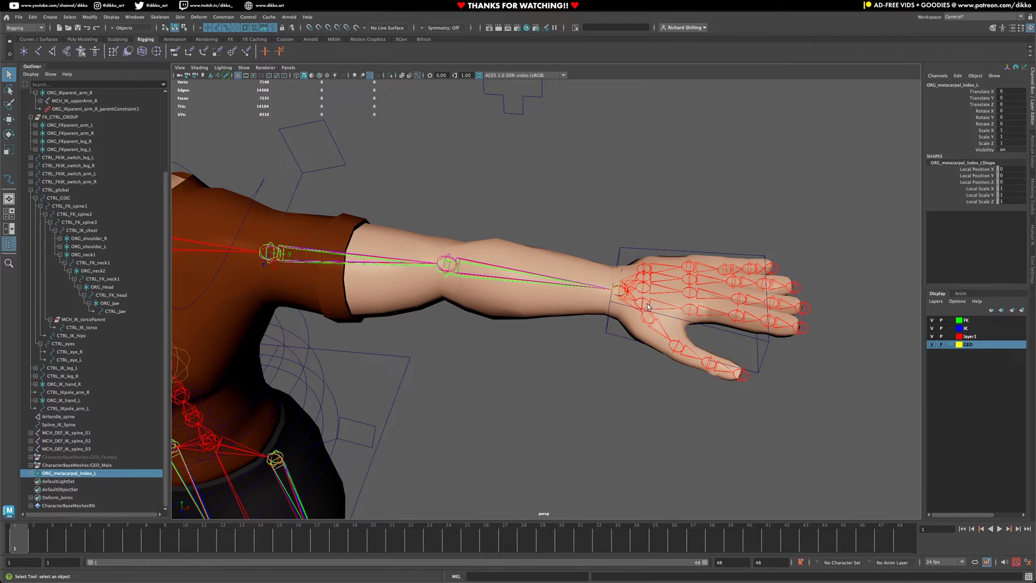
left_click(645, 300)
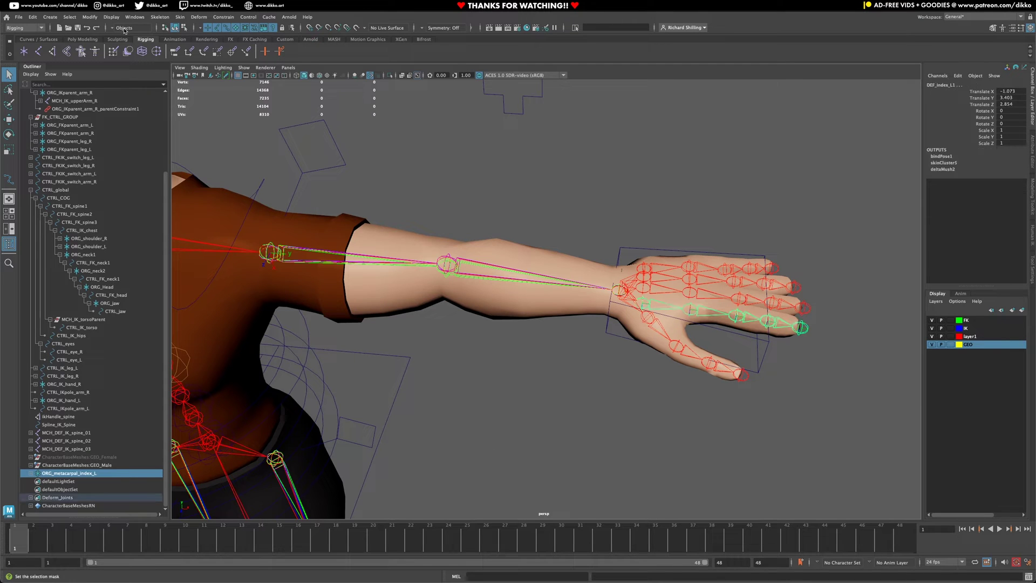
left_click(90, 17)
mouse_move(162, 56)
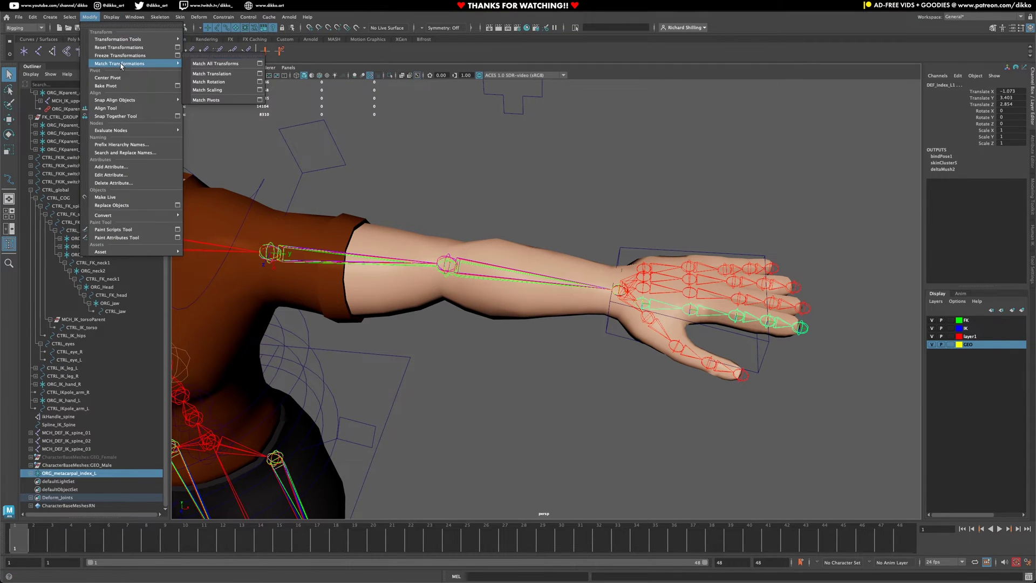
left_click(210, 54)
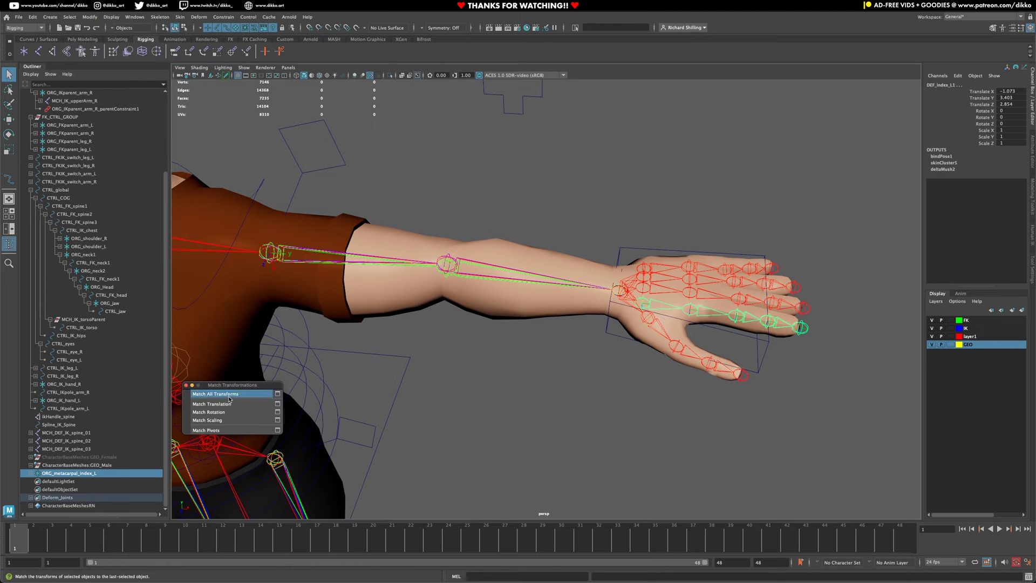
Set the Rotate Y of CTRL_metacarpal_index_L to 180 so its diamond handle points above the hand.
left_click_drag(545, 335, 649, 279, "alt")
middle_click_drag(650, 278, 561, 408, "alt")
scroll(560, 408, "up", 6)
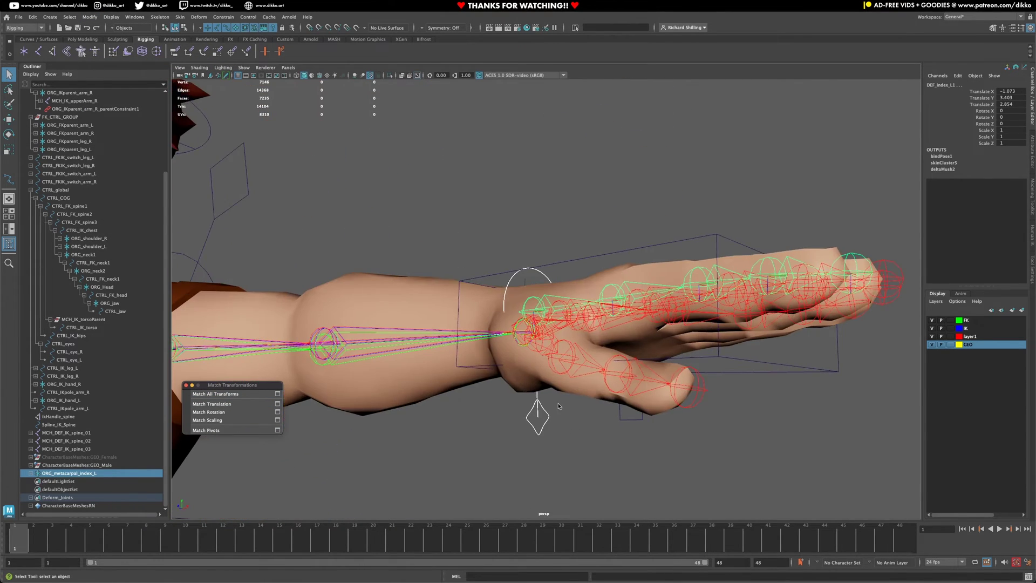
left_click(533, 427)
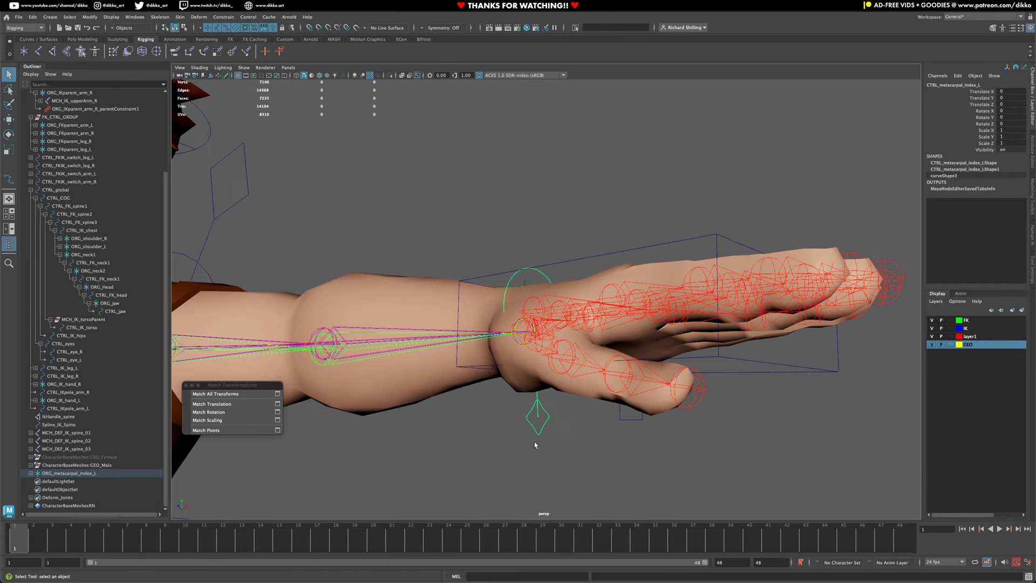
left_click(983, 117)
key("e")
middle_click_drag(606, 371, 857, 174)
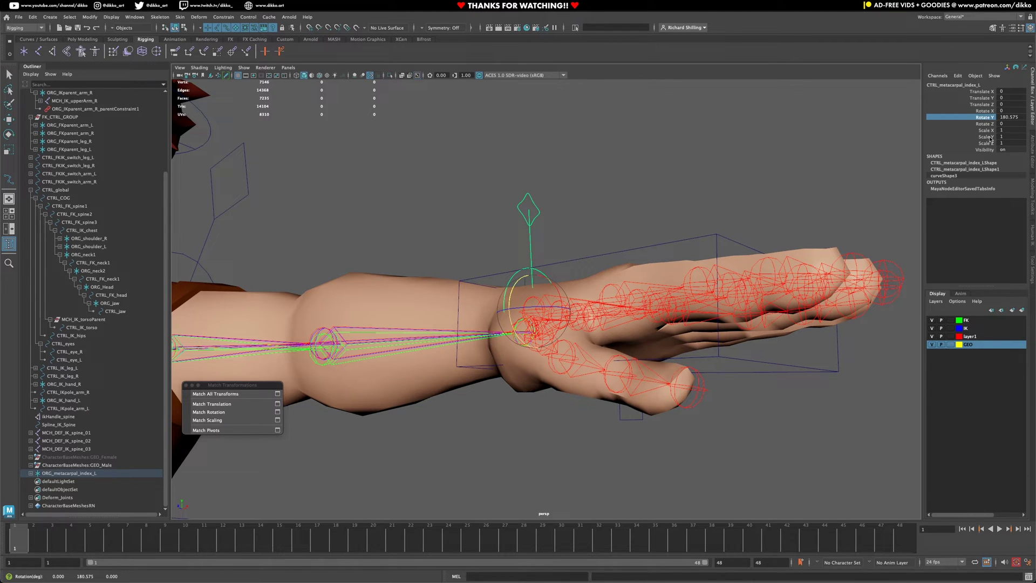
left_click(1005, 117)
type("180")
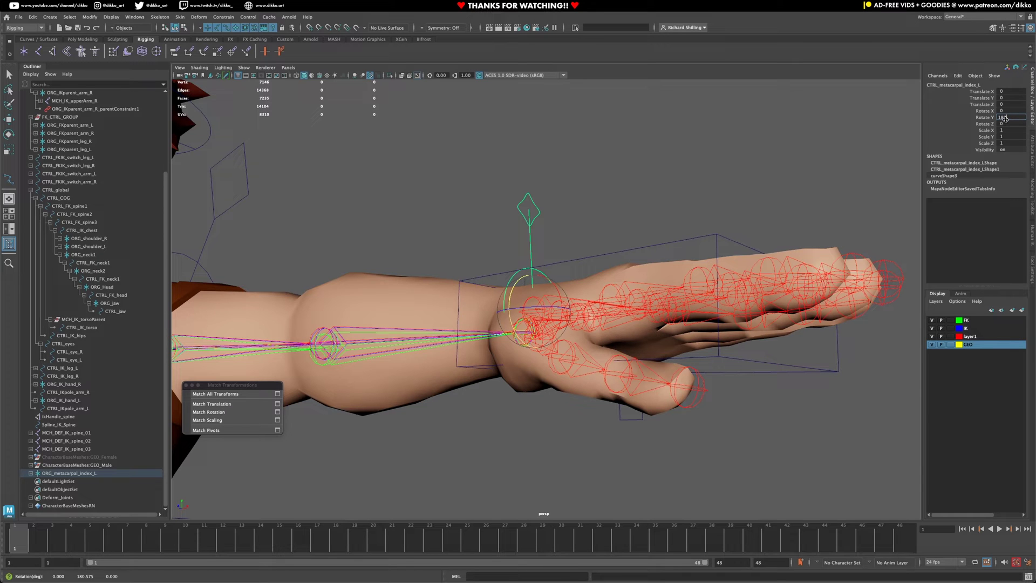
key("Return")
Move the control vertices of the diamond handle down closer to the hand, and return to object mode.
left_click_drag(798, 271, 703, 242, "alt")
key("f")
key("e")
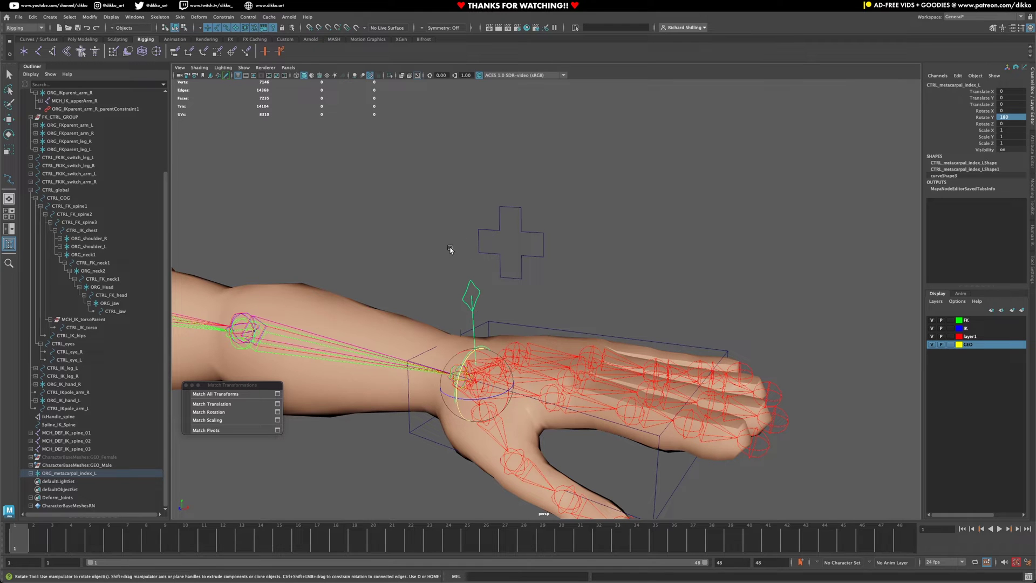
mouse_move(489, 276)
left_mouse_down("alt")
mouse_move(621, 286)
mouse_move(495, 276)
left_mouse_up("alt")
middle_click_drag(495, 276, 551, 332, "alt")
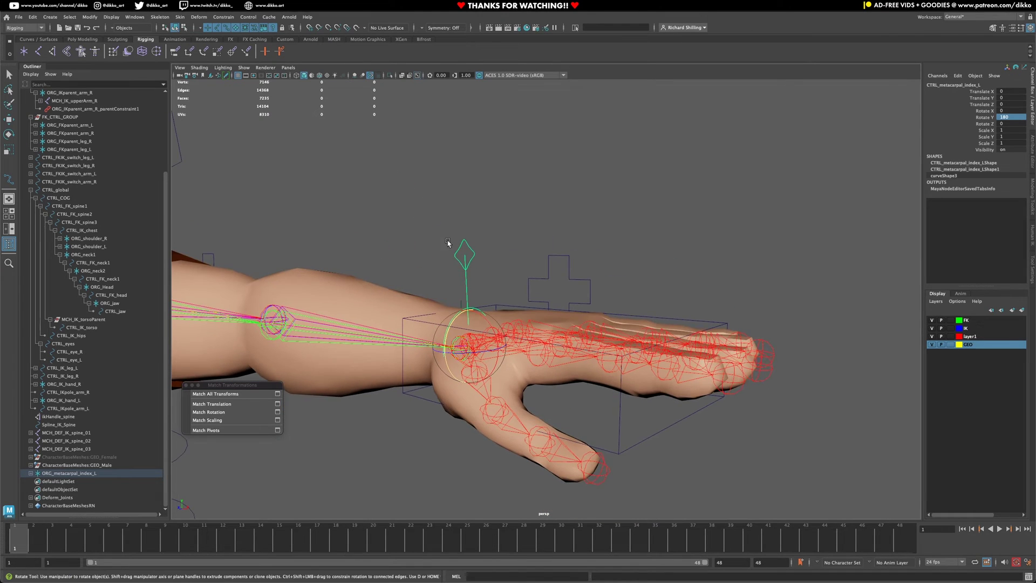
right_click_drag(467, 265, 443, 262)
key("q")
left_click_drag(434, 209, 488, 283)
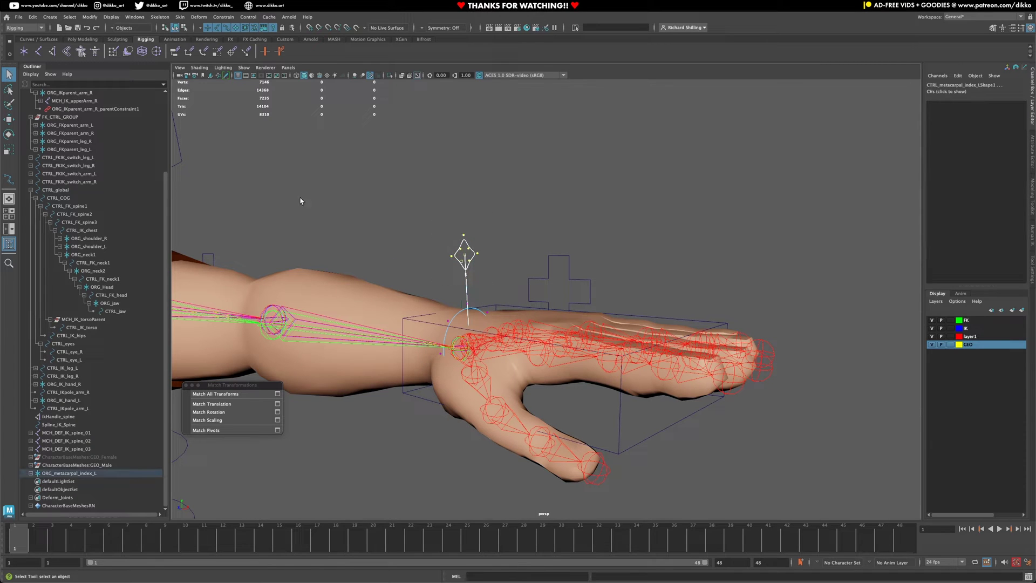
key("w")
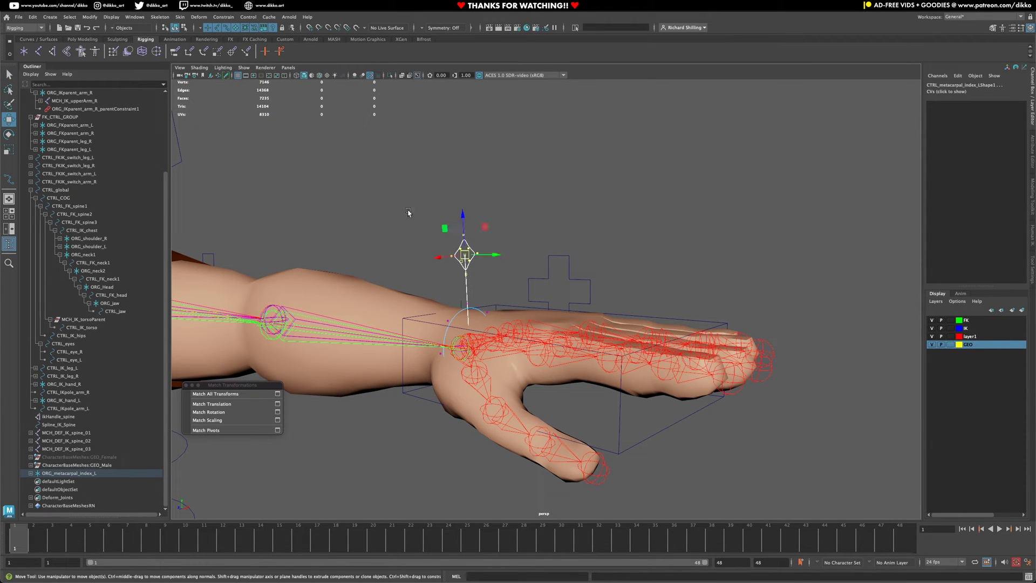
left_click_drag(465, 211, 464, 231)
mouse_move(586, 232)
left_mouse_down("alt")
mouse_move(599, 232)
mouse_move(574, 235)
left_mouse_up("alt")
right_click_drag(497, 267, 547, 238)
left_click(550, 229)
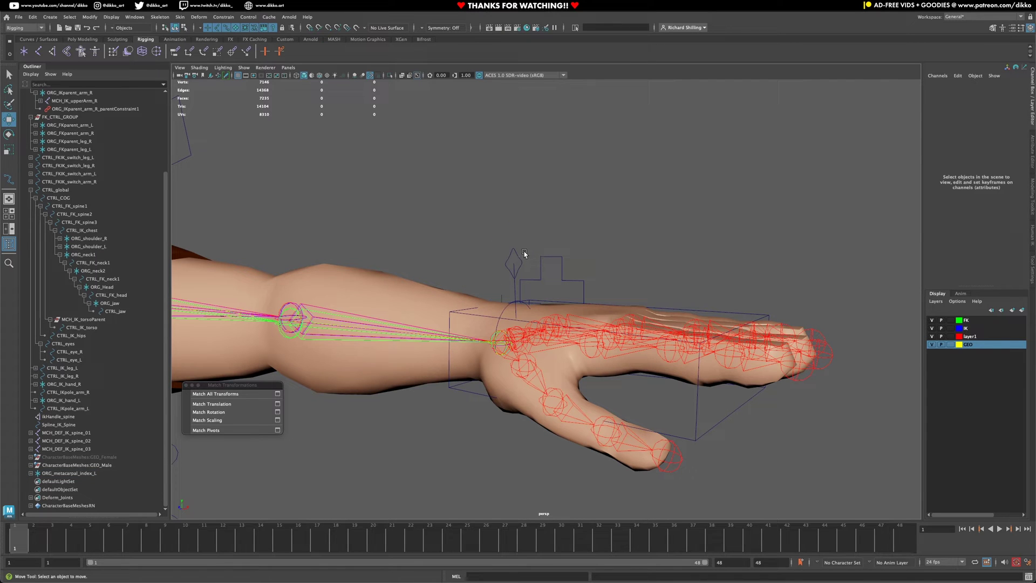
Freeze all transformations on CTRL_metacarpal_index_L.
left_click(516, 252)
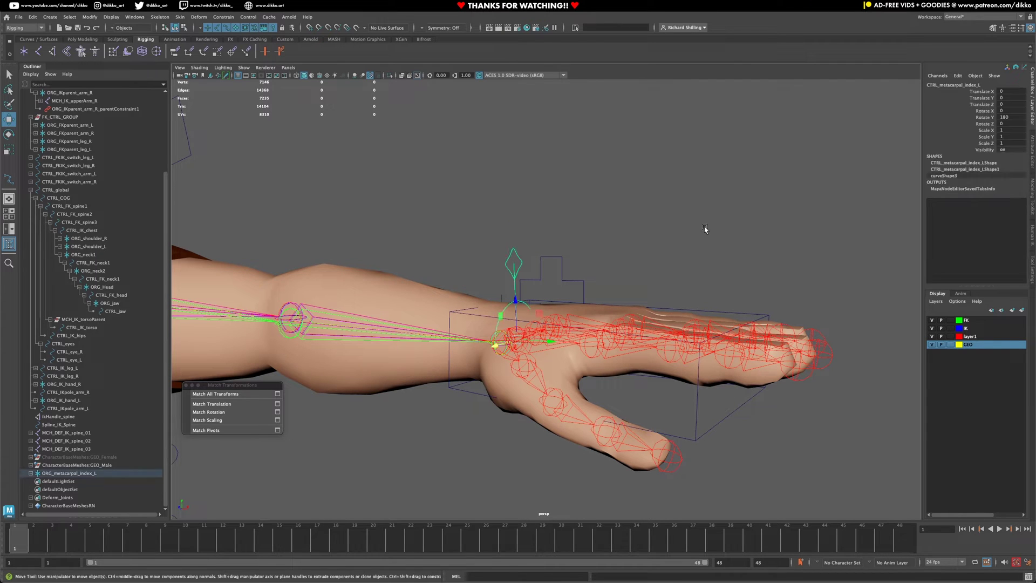
right_click(945, 138)
mouse_move(951, 284)
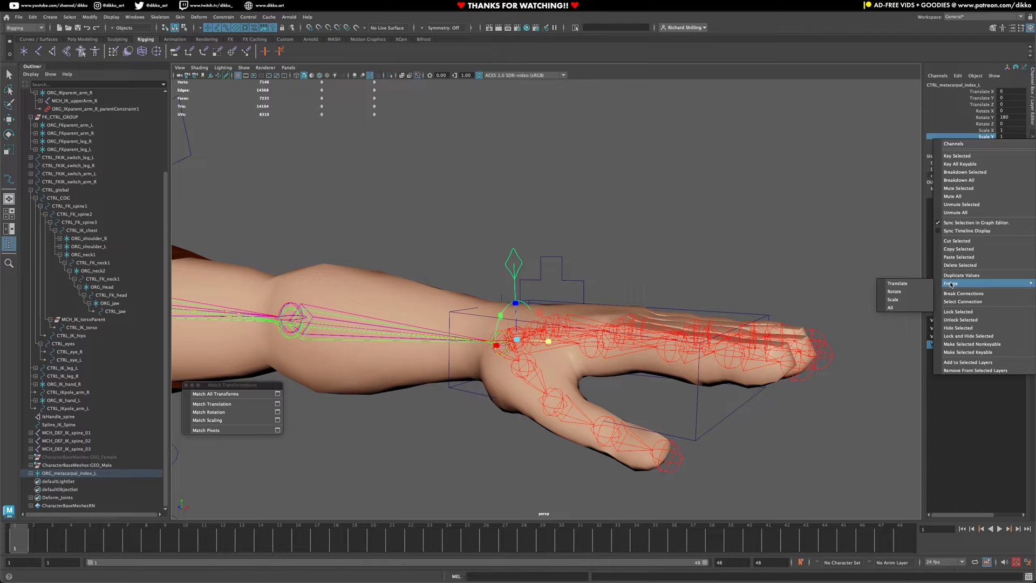
left_click(891, 307)
left_click_drag(544, 328, 489, 346, "alt")
middle_click_drag(489, 346, 487, 347, "alt")
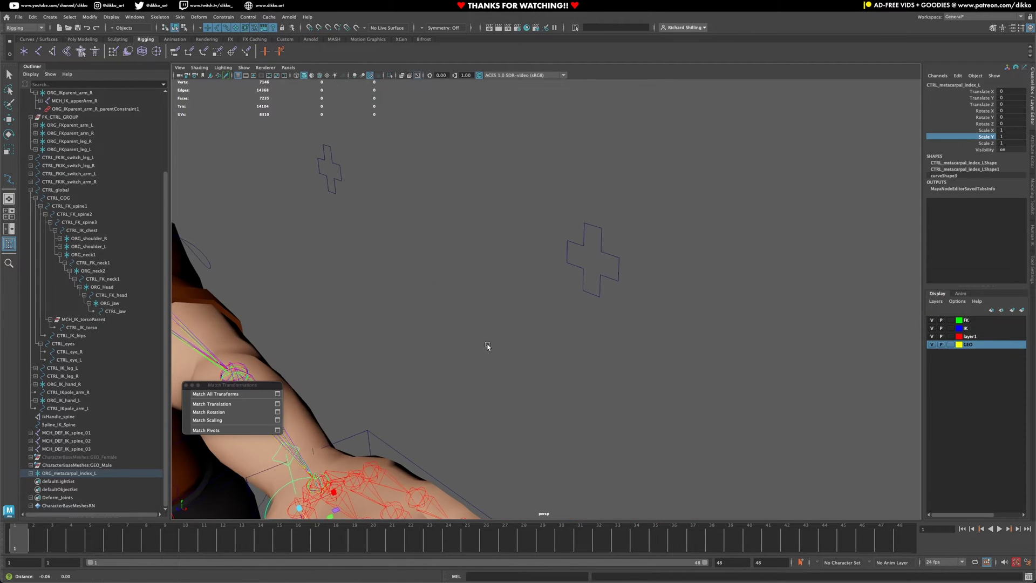
right_click_drag(487, 346, 400, 354, "alt")
key("w")
left_click(431, 351)
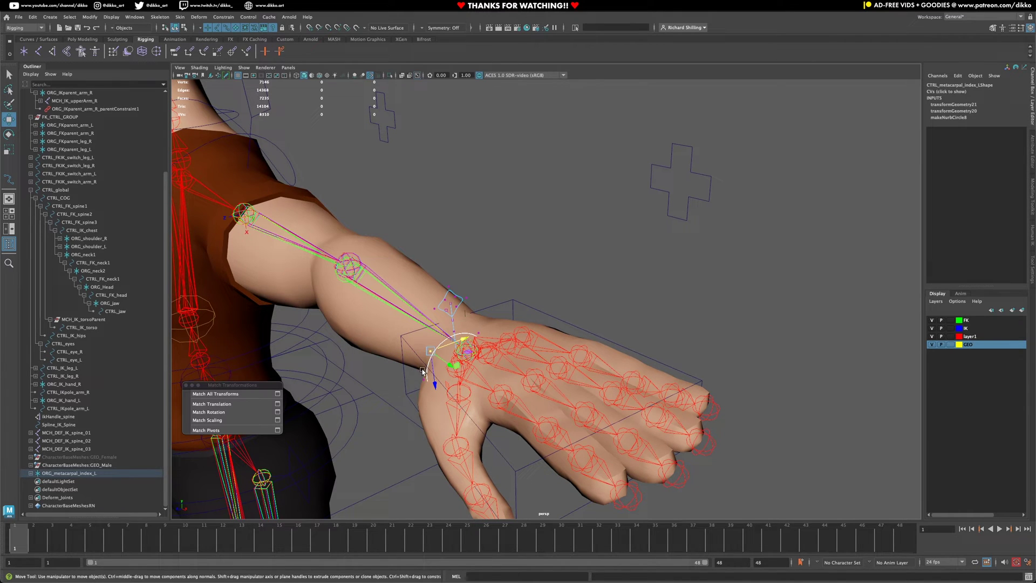
right_click(446, 339)
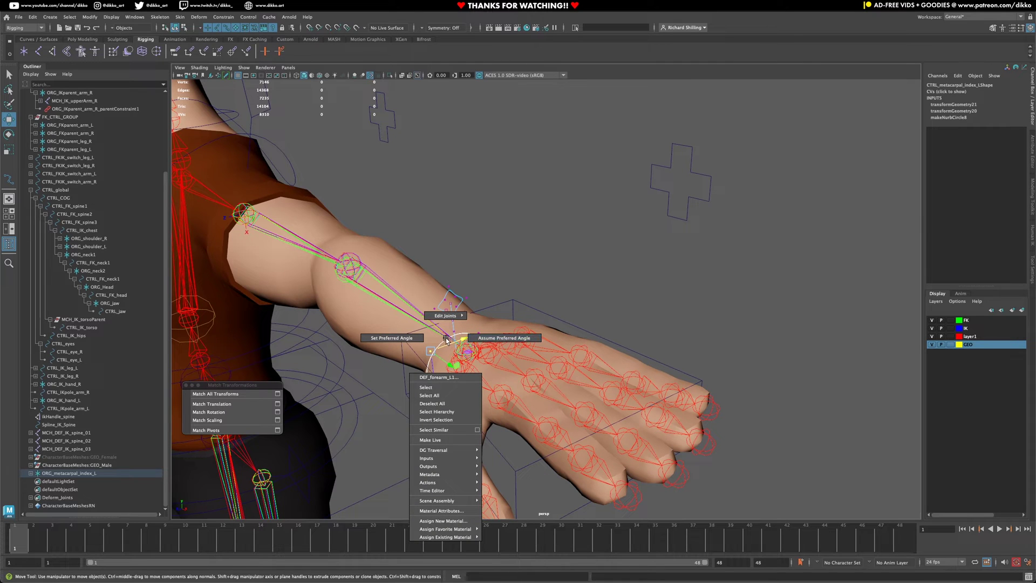
mouse_move(446, 339)
right_mouse_down()
mouse_move(396, 339)
mouse_move(480, 339)
mouse_move(445, 339)
right_mouse_up()
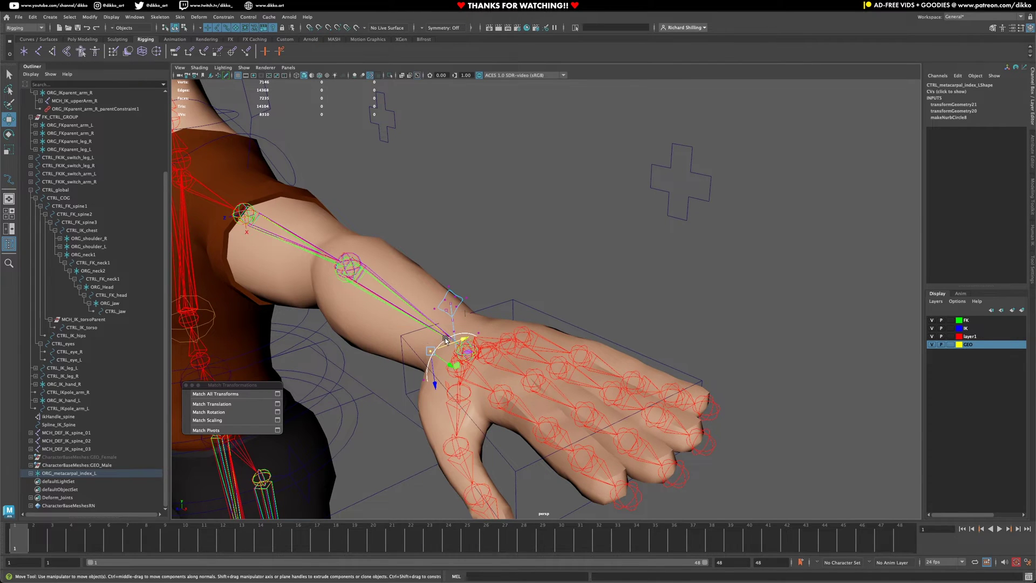
right_click_drag(556, 240, 612, 247)
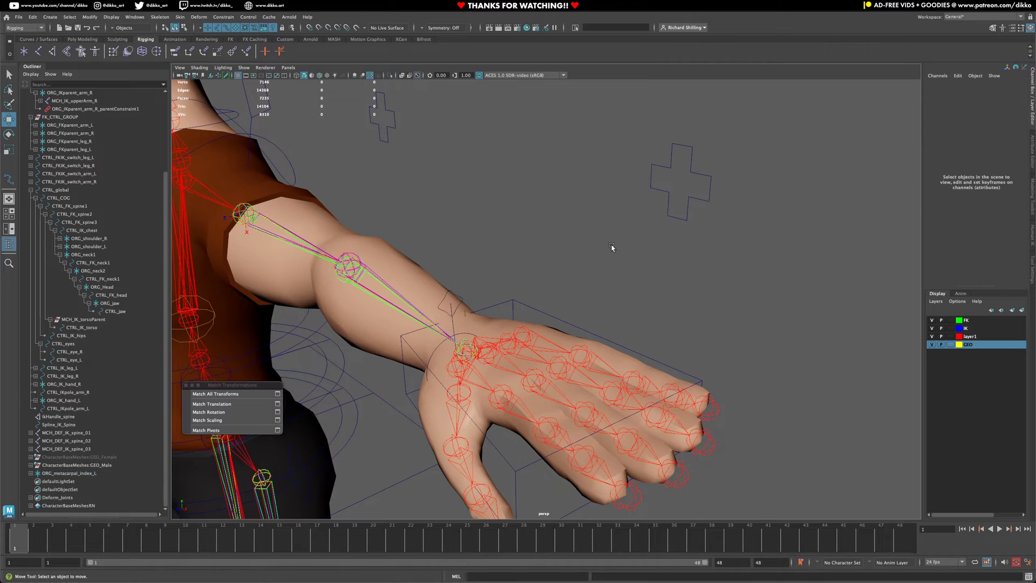
With CTRL_metacarpal_index_L isolated in the view, scale down its circle's control vertices, and return to the full scene.
left_click(449, 323)
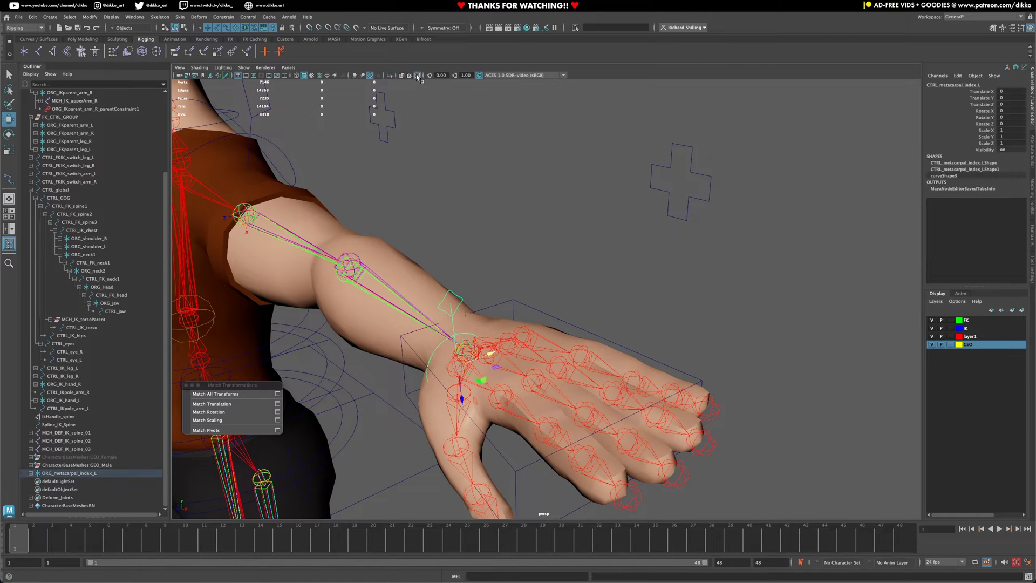
left_click(388, 76)
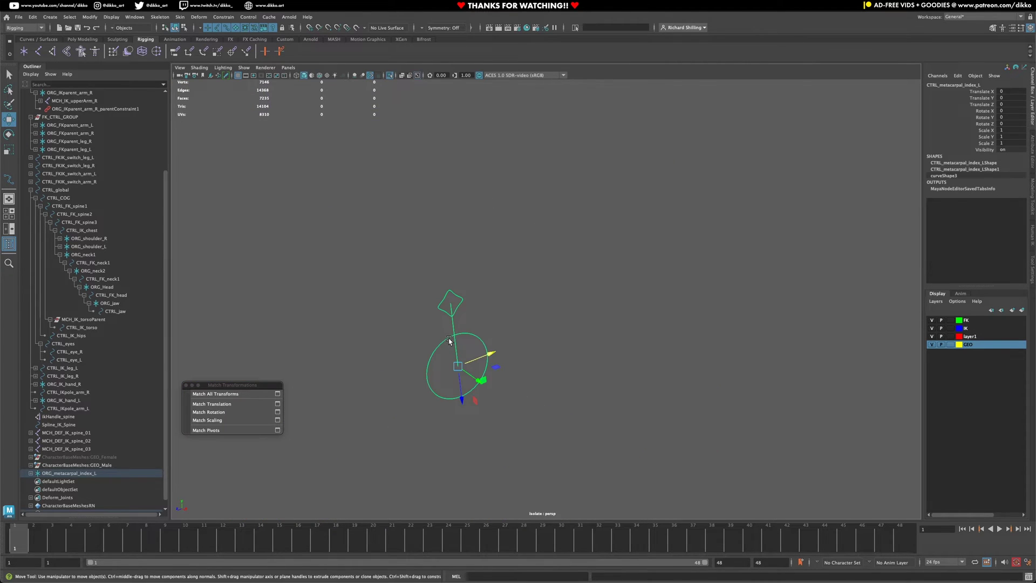
right_click(447, 341)
right_click_drag(447, 341, 410, 339)
left_click_drag(408, 338, 446, 408)
left_click_drag(447, 326, 438, 379, "shift")
left_click(9, 150)
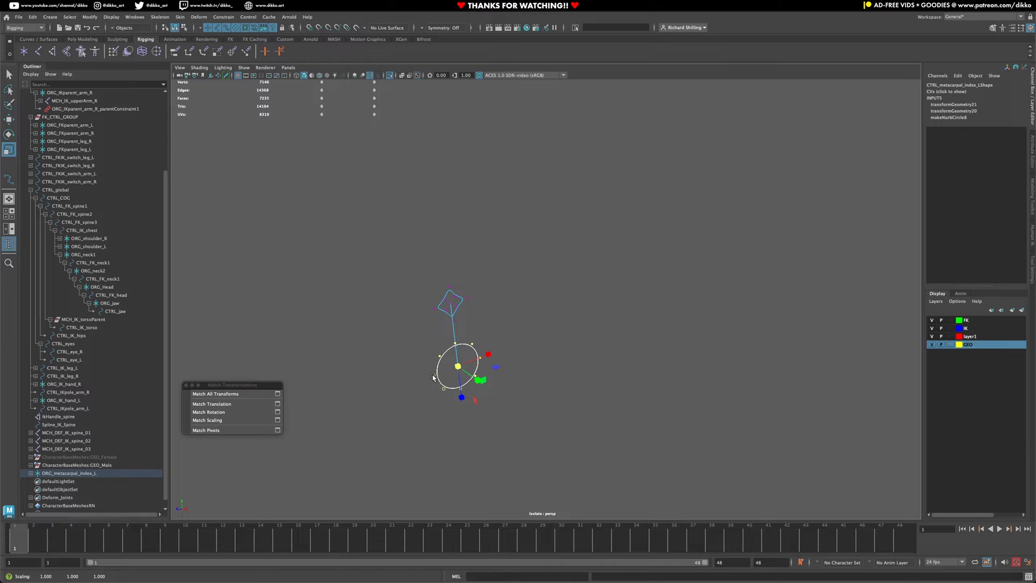
right_click_drag(458, 364, 480, 354)
left_click(545, 342)
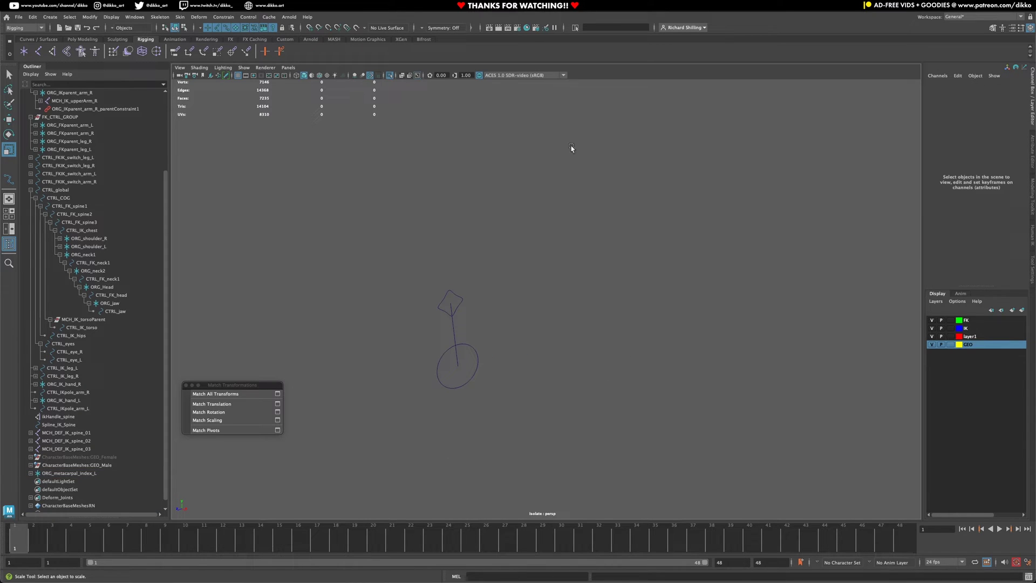
left_click(389, 75)
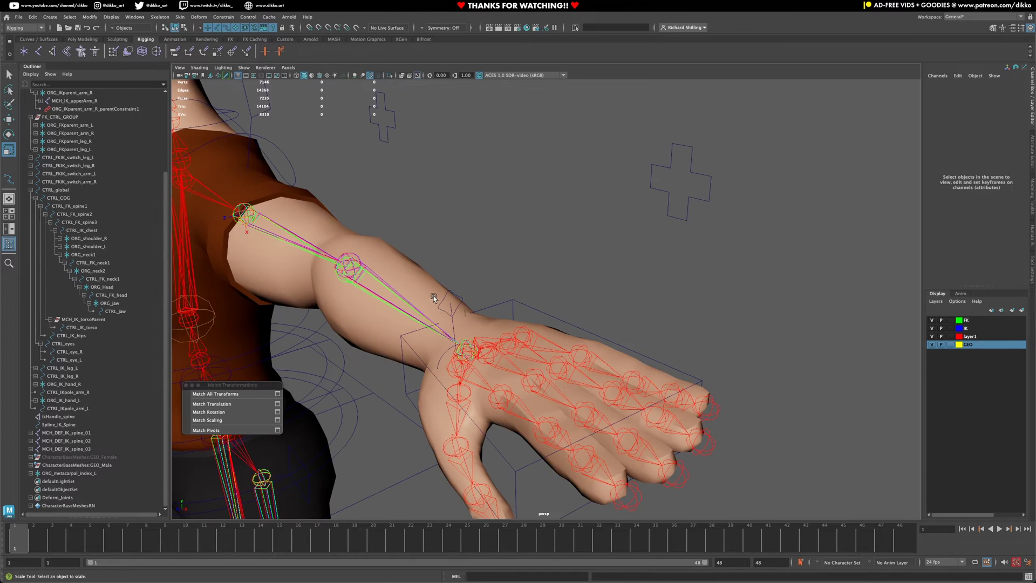
Duplicate the ORG_metacarpal_index_L locator together with its child control.
left_click_drag(433, 296, 440, 290, "alt")
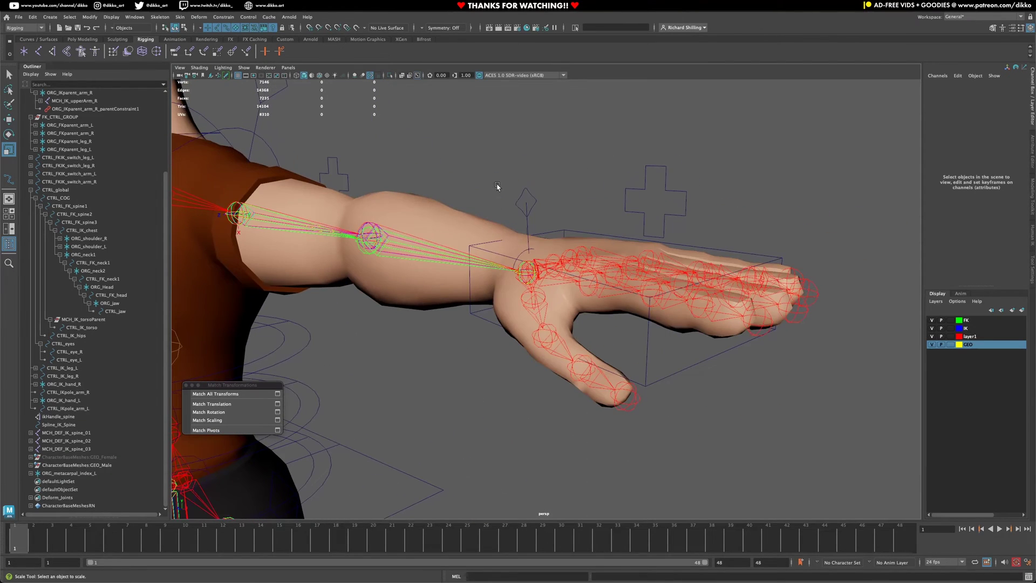
left_click(525, 204)
left_click_drag(497, 238, 522, 237, "alt")
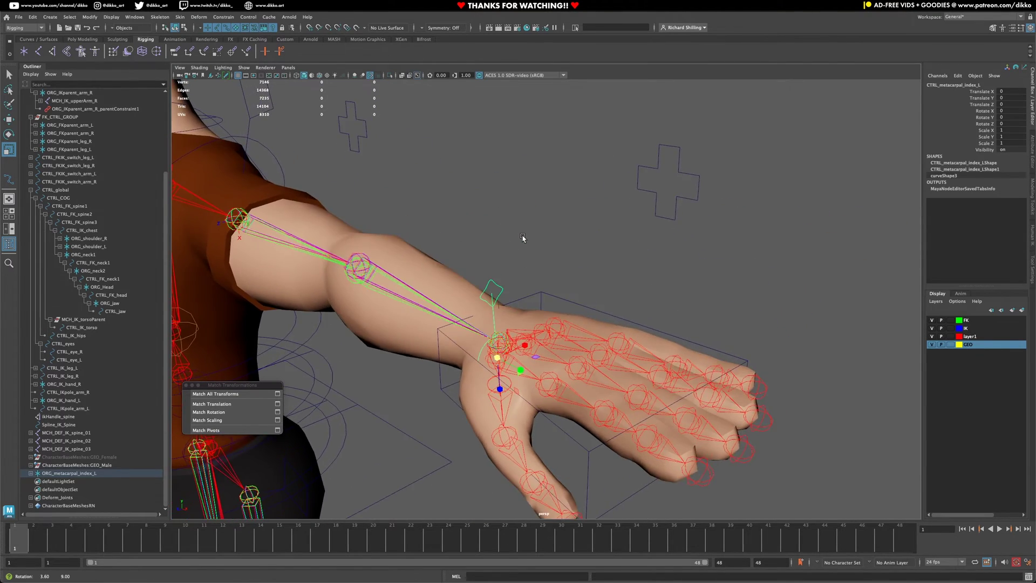
left_click(80, 472)
left_click_drag(663, 323, 542, 348, "alt")
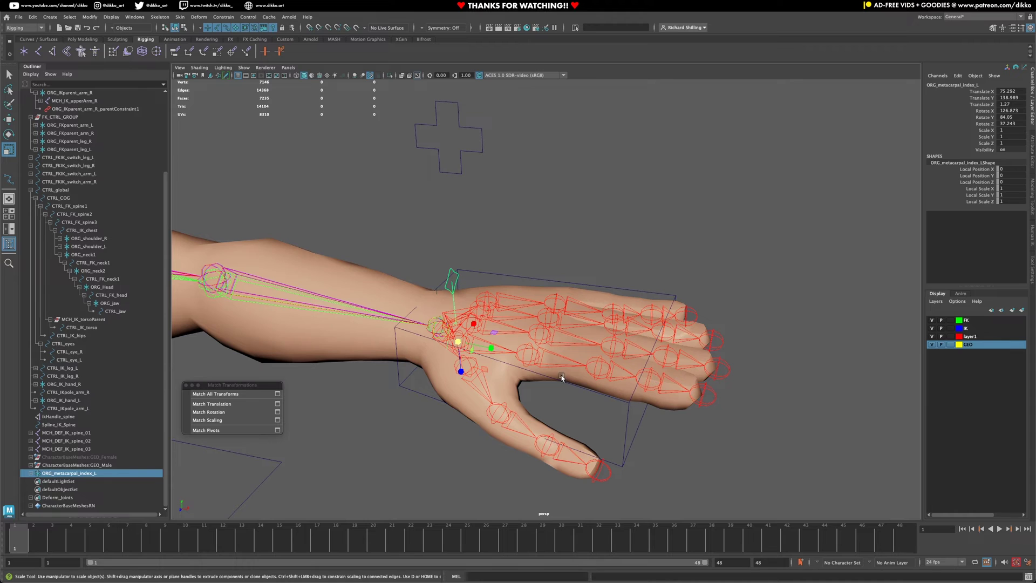
key("ctrl+d")
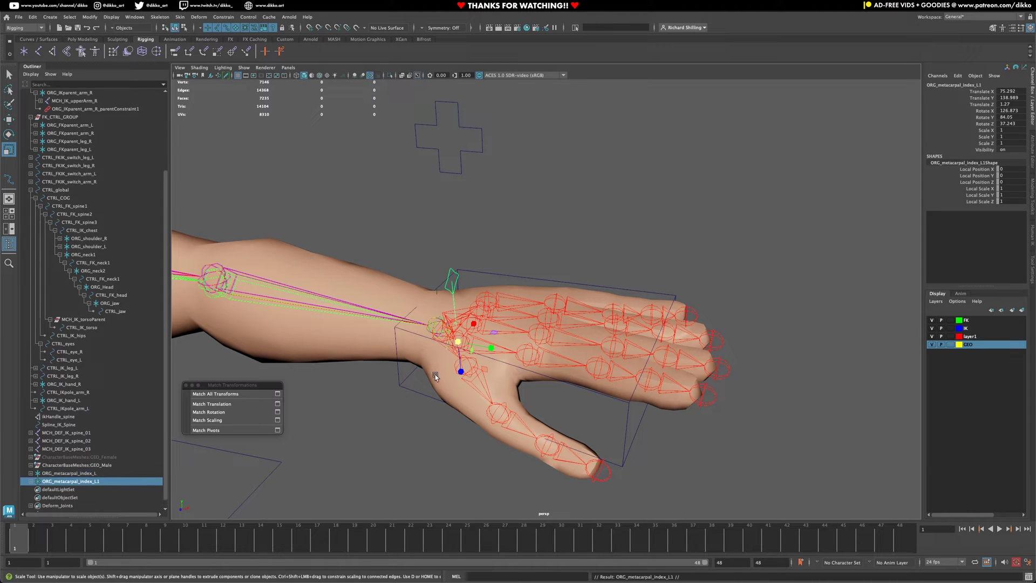
Set the GEO display layer to reference mode so the body mesh cannot be selected, and clear the selection.
left_click(528, 351, "shift")
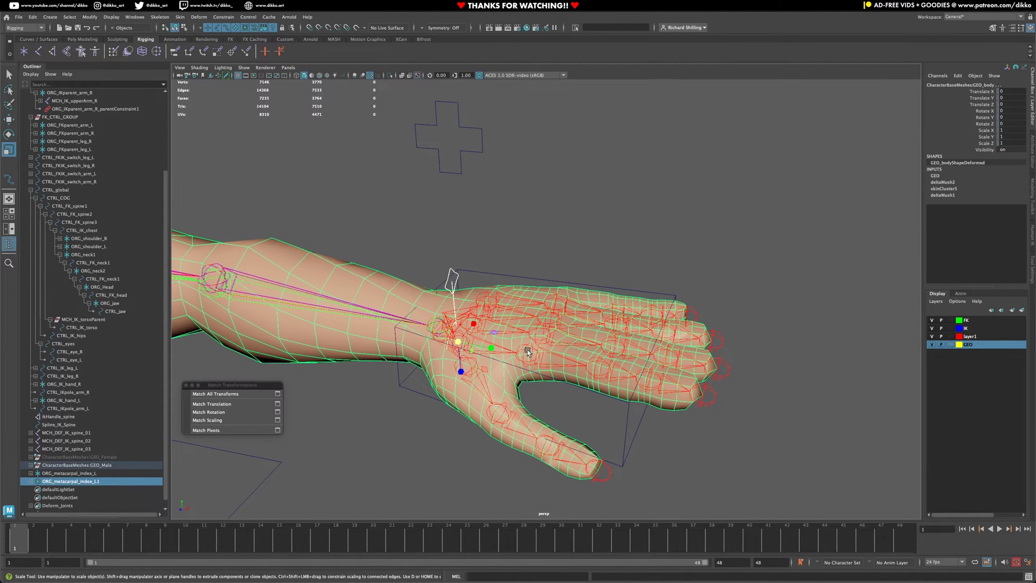
left_click(951, 345)
left_click(952, 345)
left_click(506, 267)
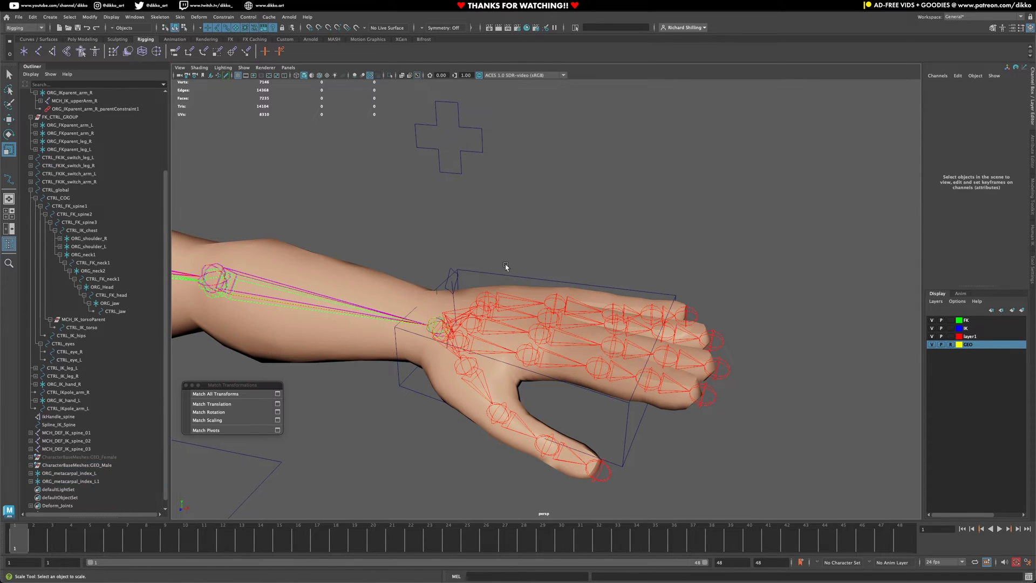
Match all transforms of ORG_metacarpal_index_L1 to the index finger's knuckle joint, DEF_index_L2.
left_click(89, 480)
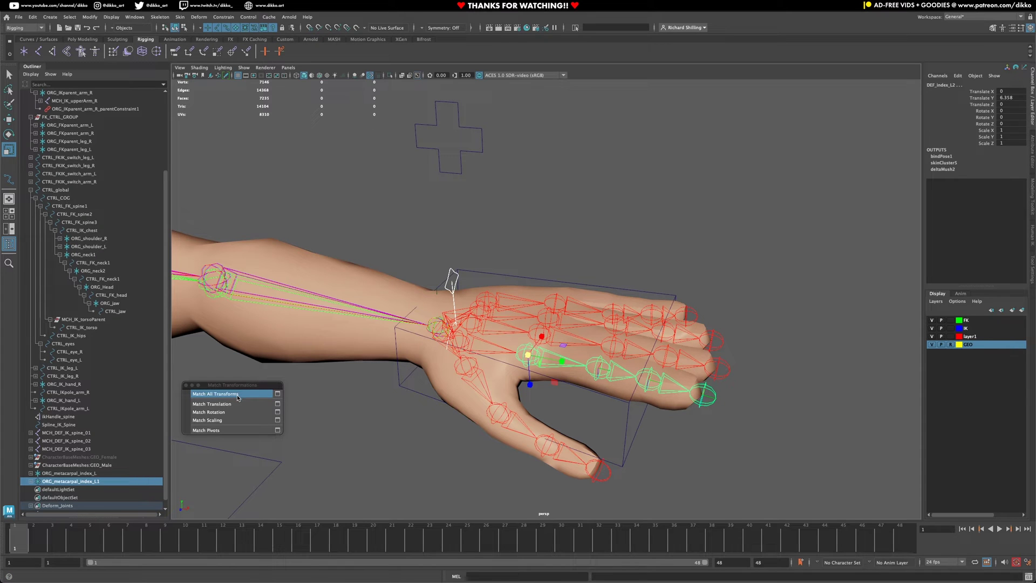
left_click(217, 397)
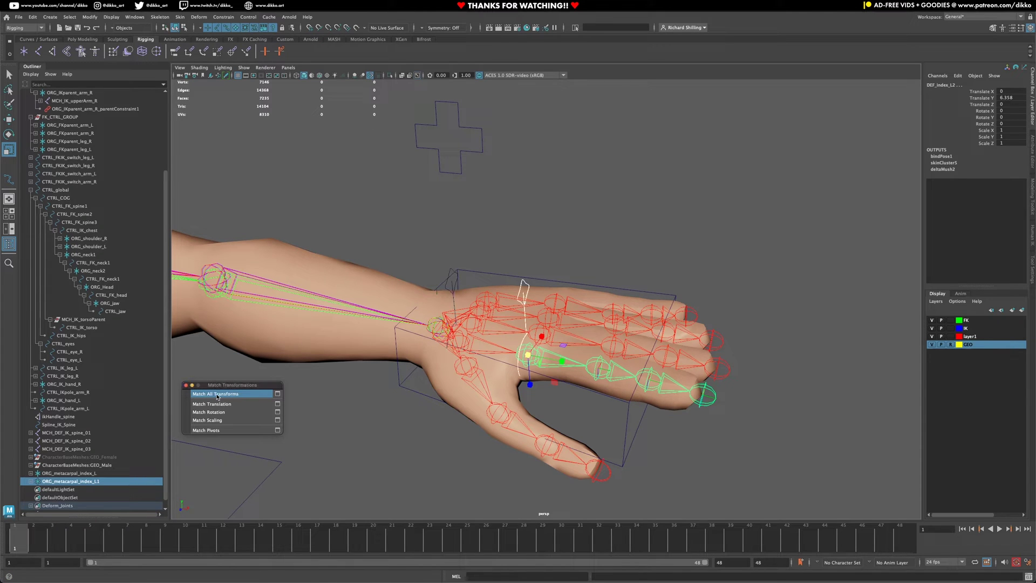
left_click(525, 281)
left_click(524, 282)
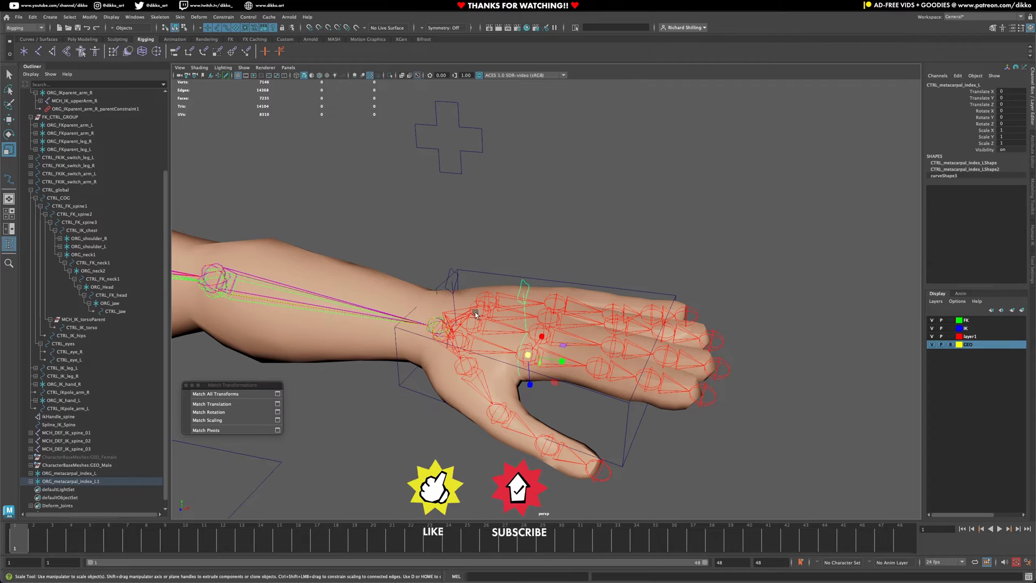
Duplicate ORG_metacarpal_index_L1 and match the copy's transforms to the index finger's middle joint, DEF_index_L3.
left_click(78, 480)
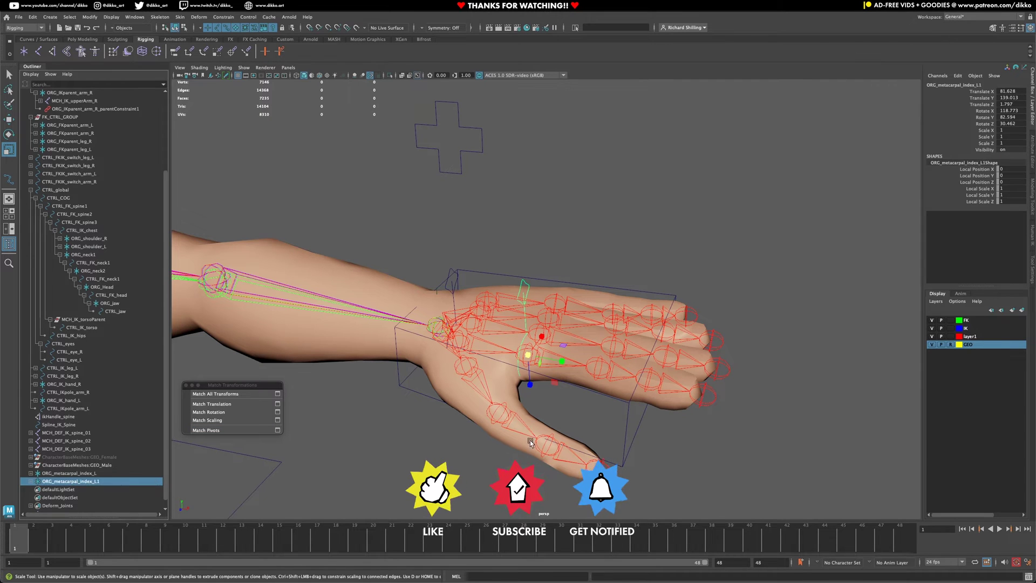
key("ctrl+d")
left_click(592, 362, "shift")
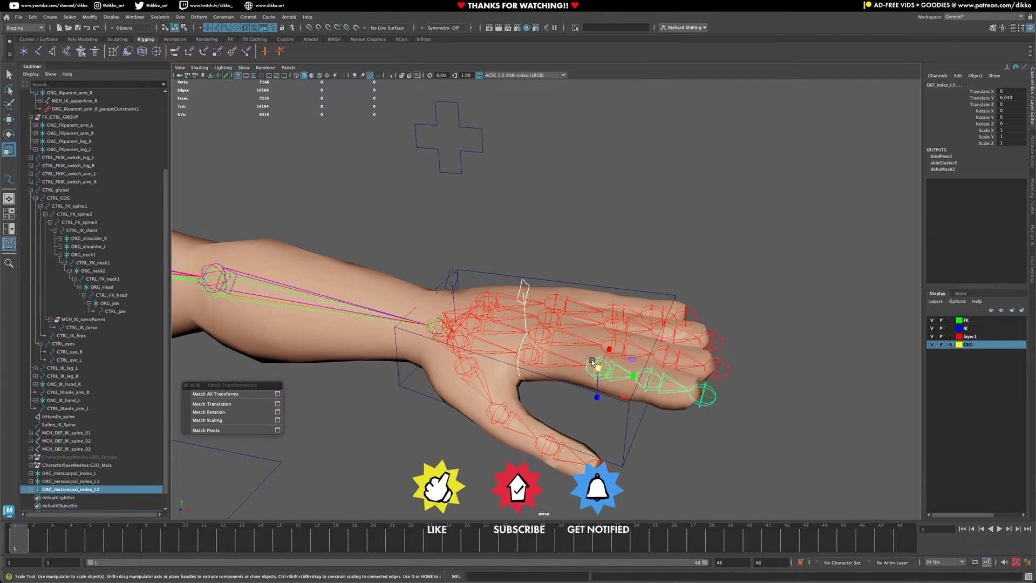
left_click(227, 403)
left_click_drag(646, 370, 449, 409, "alt")
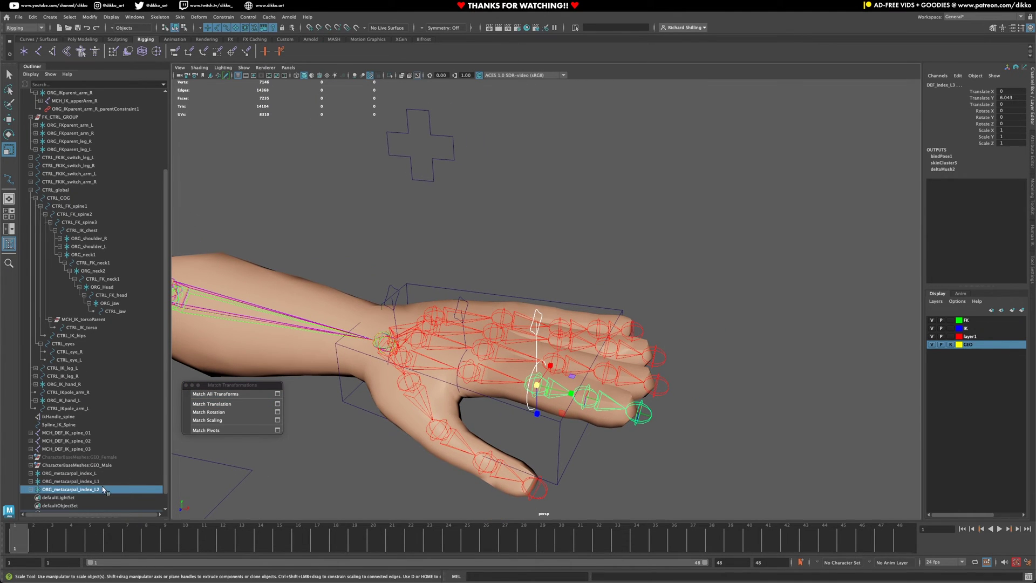
left_click(106, 489)
left_click(587, 391, "shift")
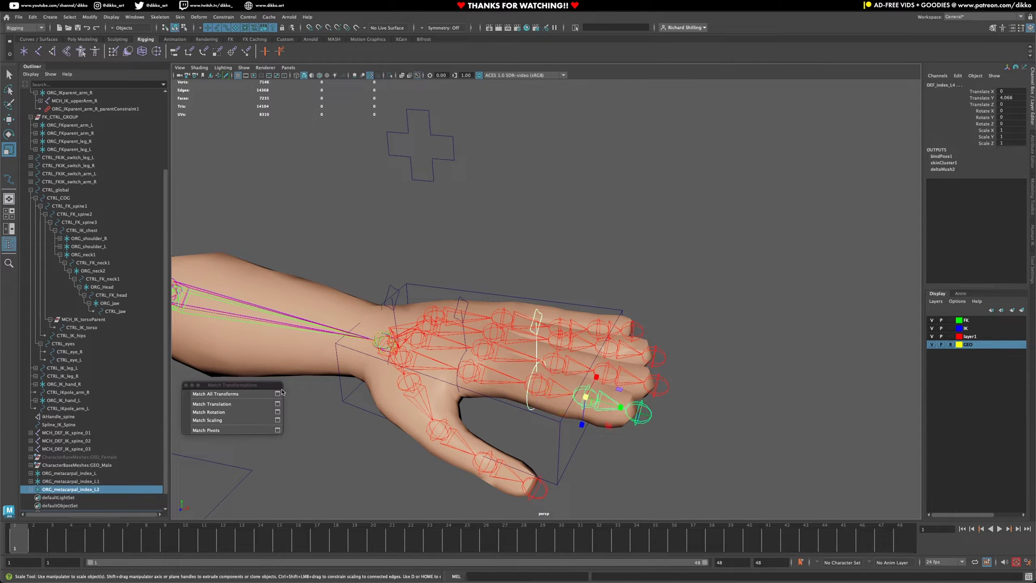
key("Down")
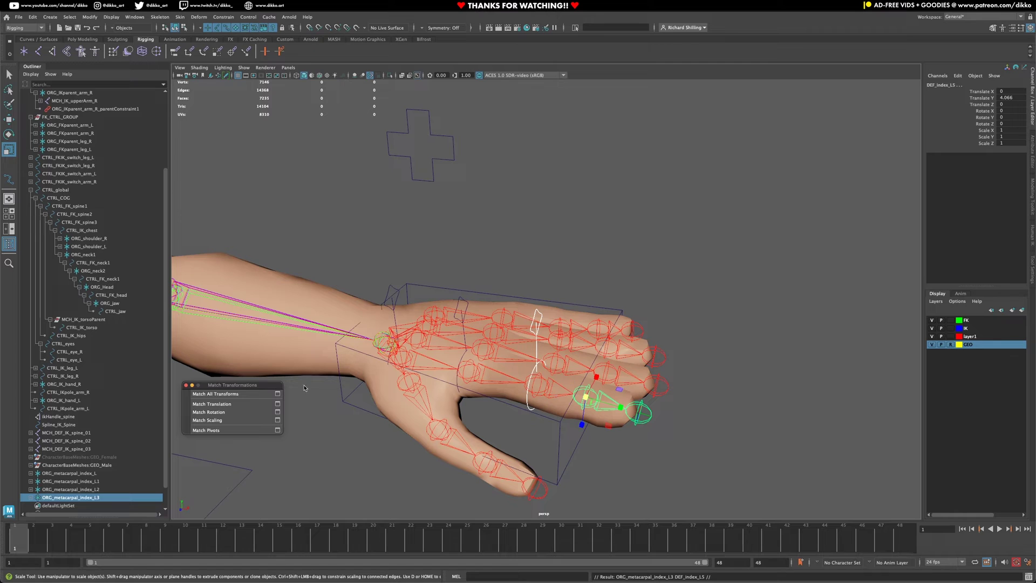
left_click(242, 396)
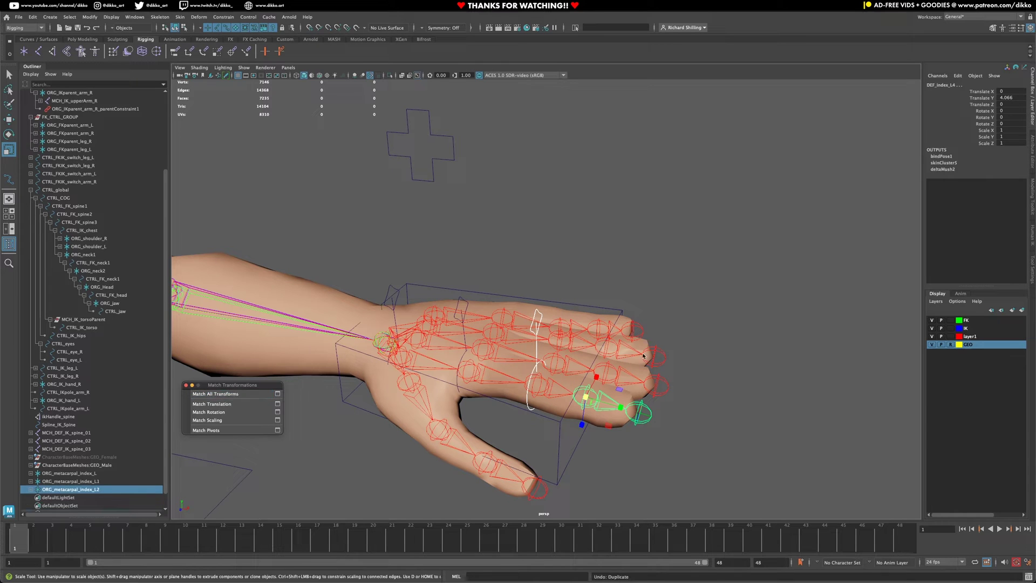
left_click(667, 426)
Duplicate ORG_metacarpal_index_L2 and match all transforms of the copy to the index finger joint DEF_index_L4.
left_click(80, 490)
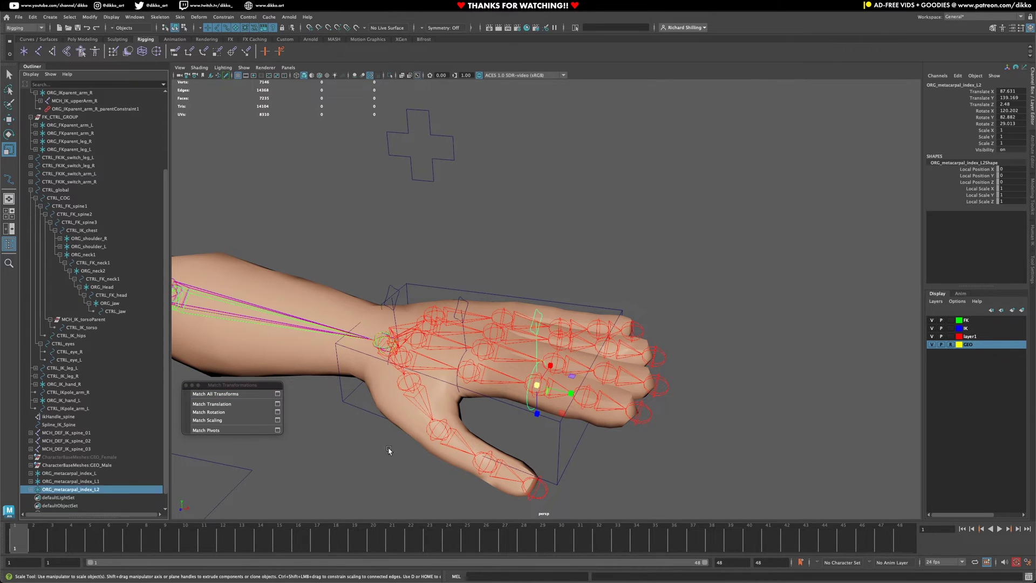
left_click(589, 395, "shift")
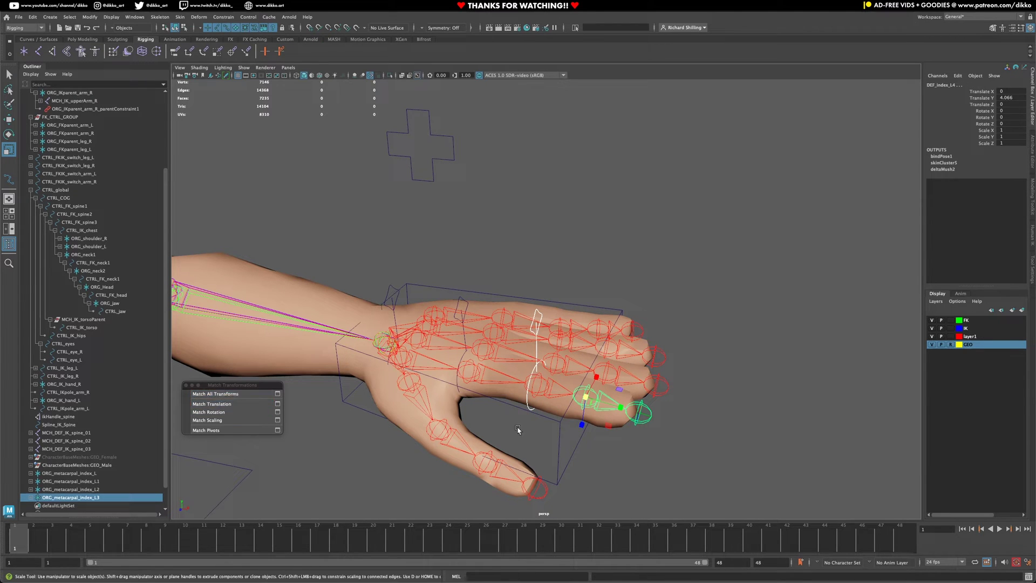
left_click(234, 395)
Select the three duplicated index finger controls and scale them down uniformly to about 0.904.
middle_click_drag(570, 341, 561, 265, "alt")
left_click_drag(553, 289, 483, 280, "alt")
middle_click_drag(483, 280, 539, 349, "alt")
left_click_drag(539, 348, 496, 332, "alt")
left_click_drag(478, 185, 646, 209)
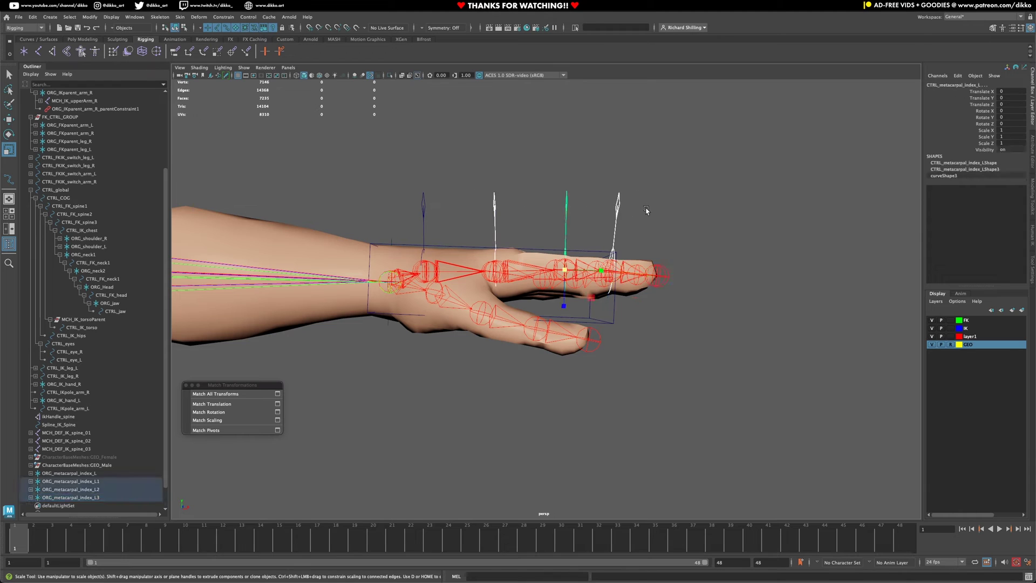
left_click_drag(565, 270, 553, 279)
middle_click_drag(699, 256, 686, 290, "alt")
left_click_drag(541, 334, 547, 330)
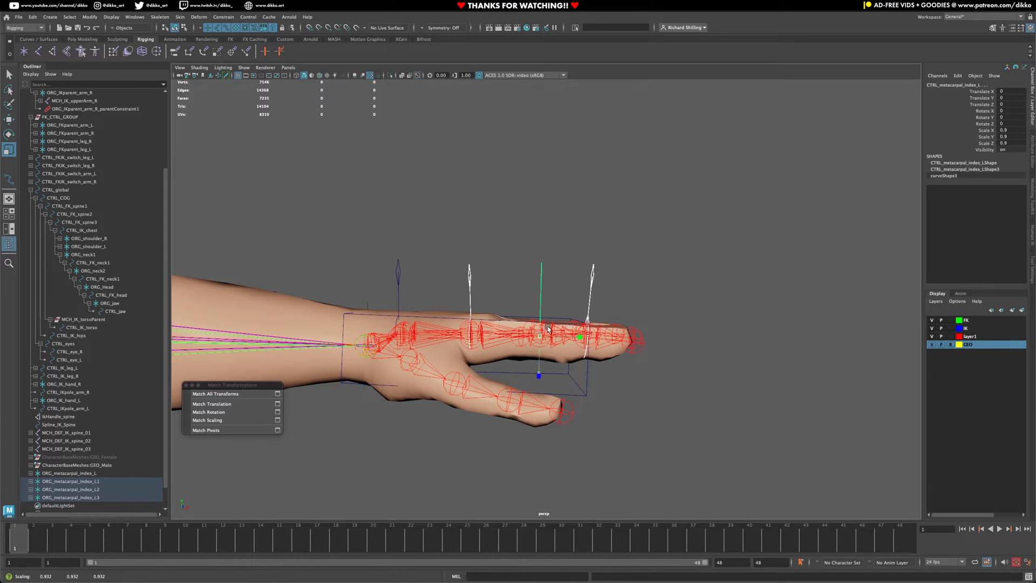
Freeze all transformations on the three scaled finger controls, and deselect them.
left_click_drag(621, 285, 431, 314, "alt")
left_click_drag(493, 301, 305, 309, "alt")
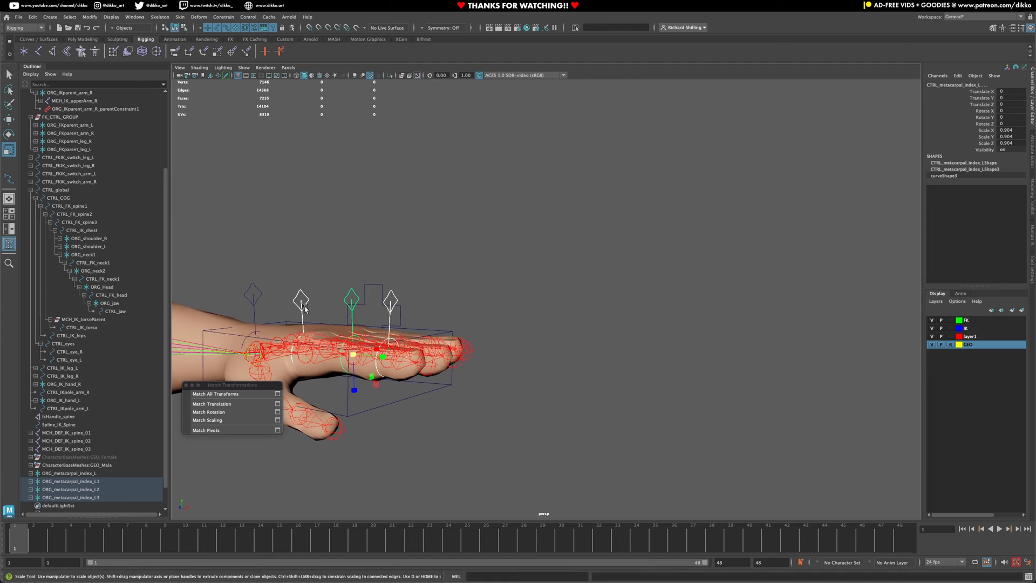
left_click_drag(395, 306, 729, 259, "alt")
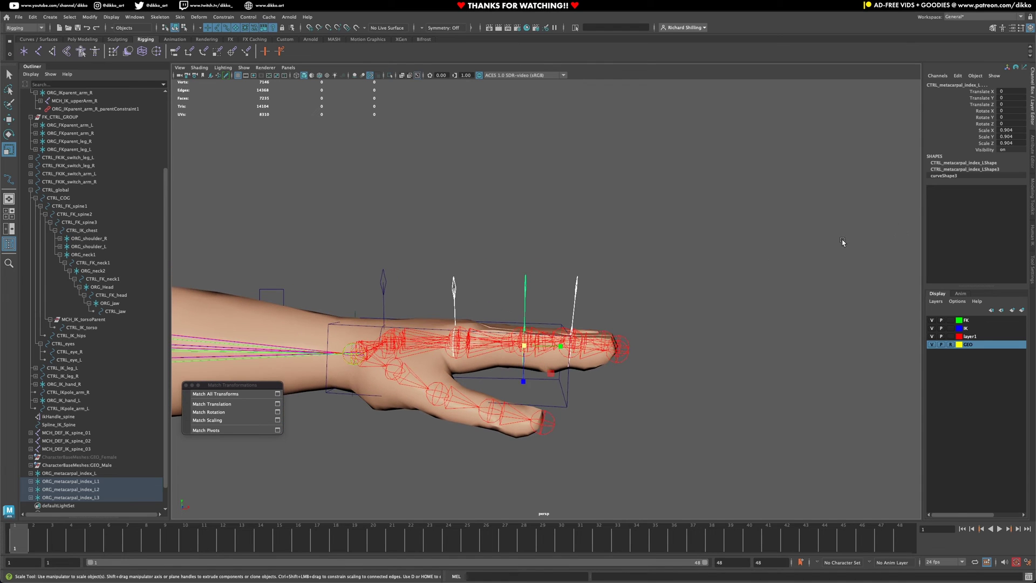
right_click(970, 131)
mouse_move(966, 280)
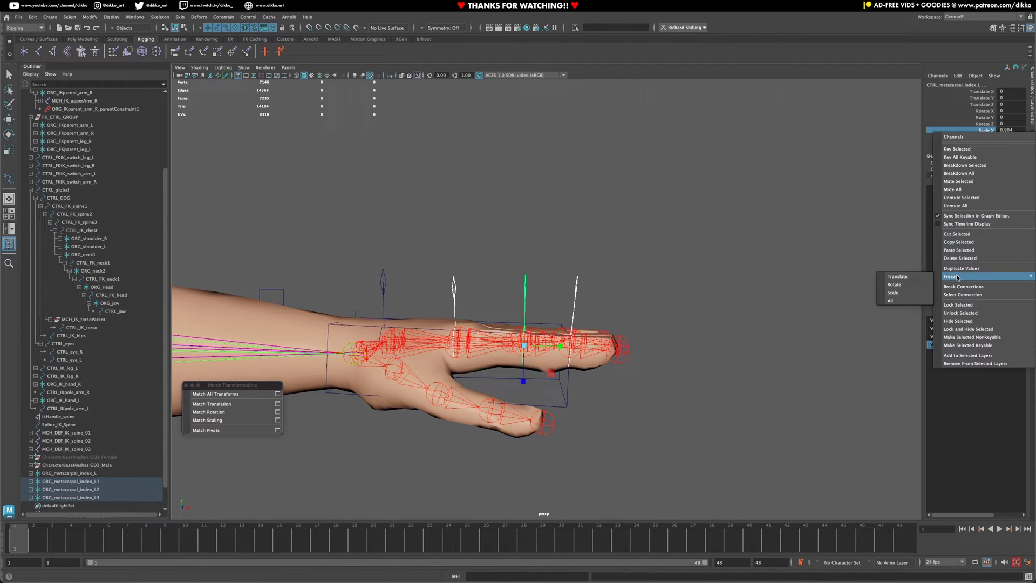
left_click(906, 302)
left_click(529, 236)
Expand ORG_metacarpal_index_L1, L2 and L3 in the Outliner to reveal their child controls.
left_click_drag(529, 236, 555, 168, "alt")
left_click(67, 489)
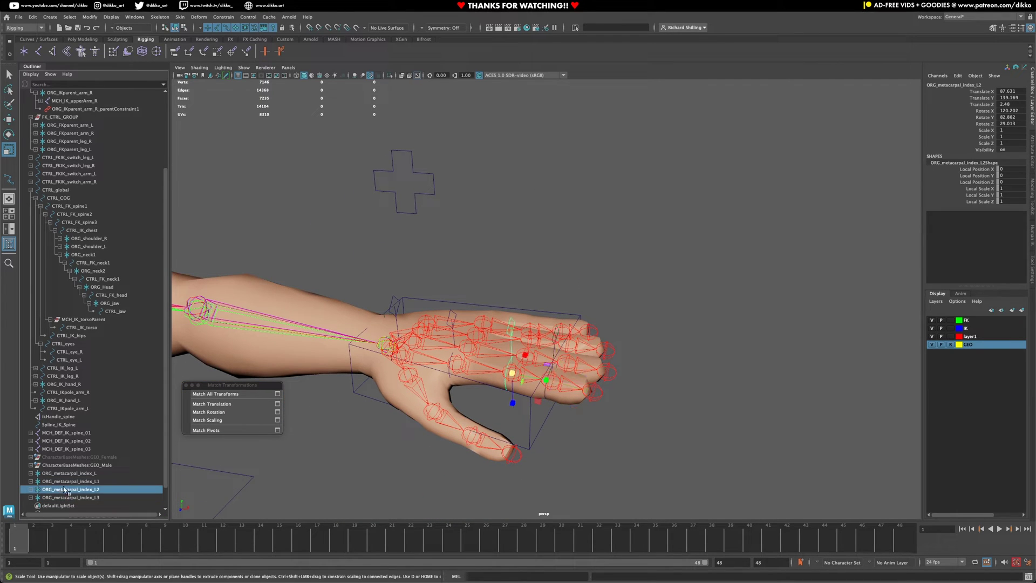
left_click(70, 474)
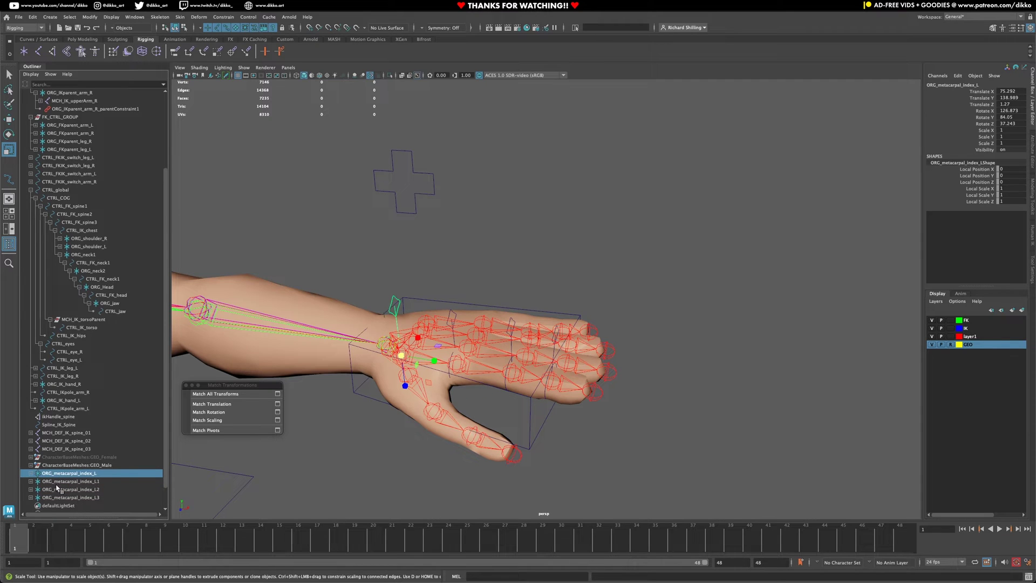
left_click(31, 496)
left_click(31, 489)
left_click(31, 481)
scroll(83, 491, "down", 2)
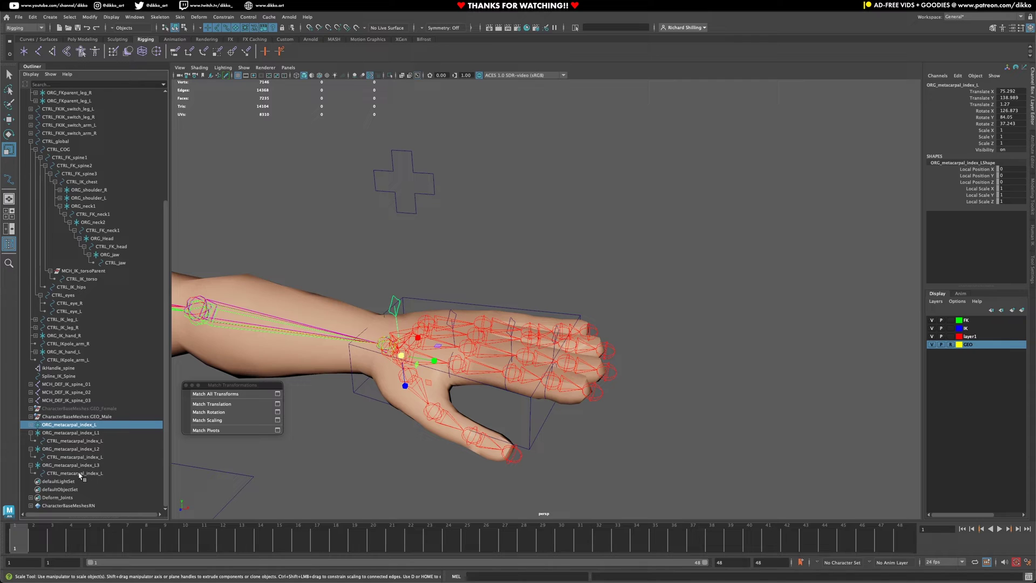
Rename ORG_metacarpal_index_L1 to ORG_index_L1 and copy the new name.
left_click(68, 434)
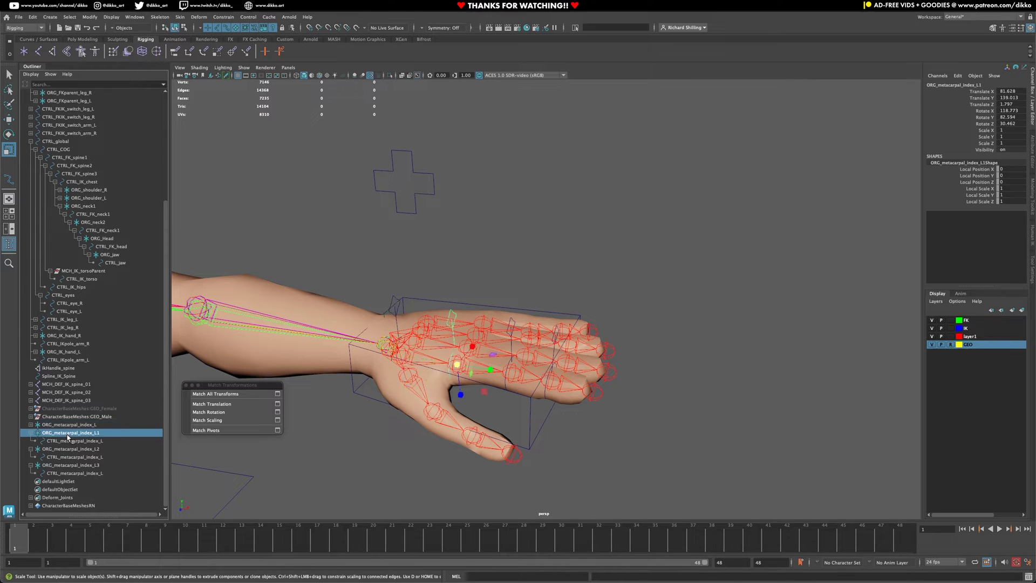
double_click(68, 434)
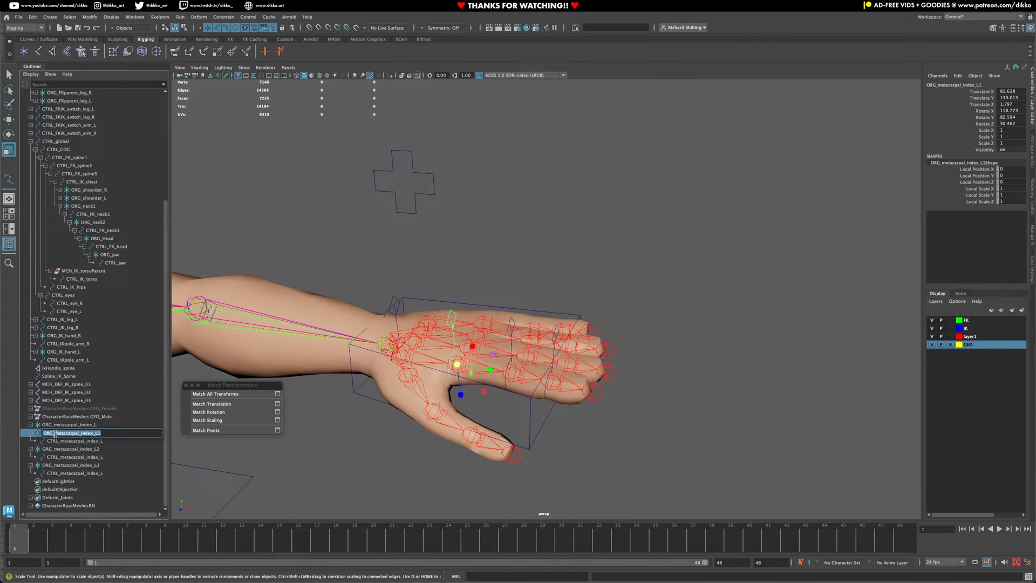
left_click_drag(55, 433, 74, 436)
key("BackSpace")
left_click_drag(74, 433, 36, 436)
key("super+c")
Rename the other two duplicated ORG locators to ORG_index_L2 and ORG_index_L3.
double_click(80, 450)
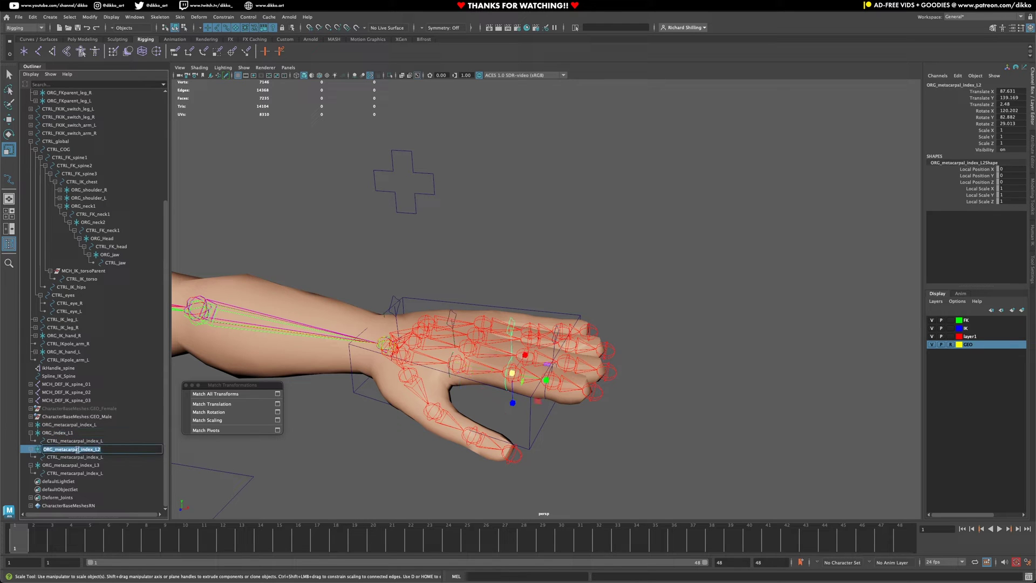
key("super+v")
left_click(78, 457)
left_click(76, 473)
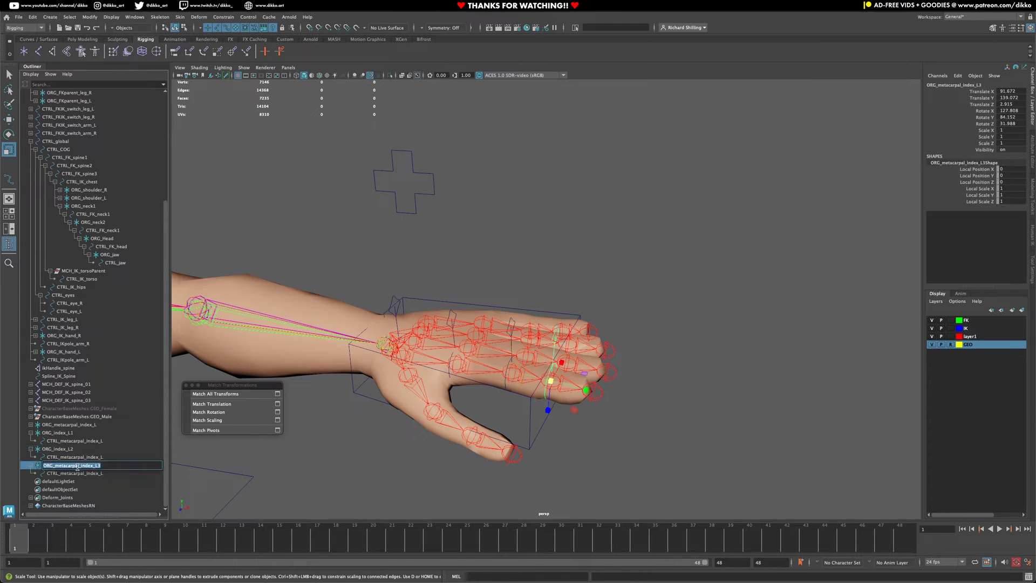
Rename the control under ORG_index_L1 to CTRL_index_L1.
double_click(61, 441)
left_click_drag(61, 441, 176, 444)
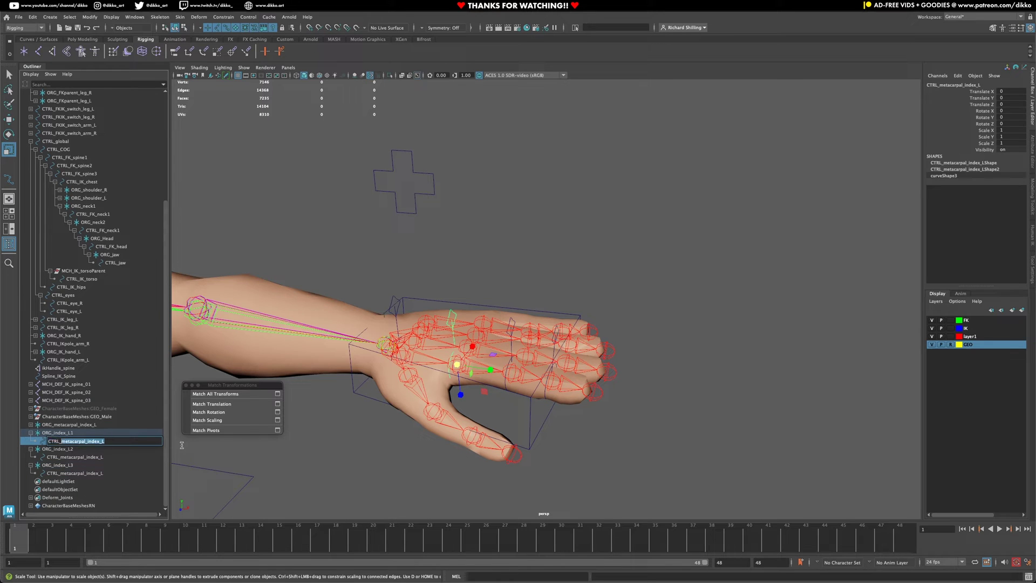
type("i")
key("Return")
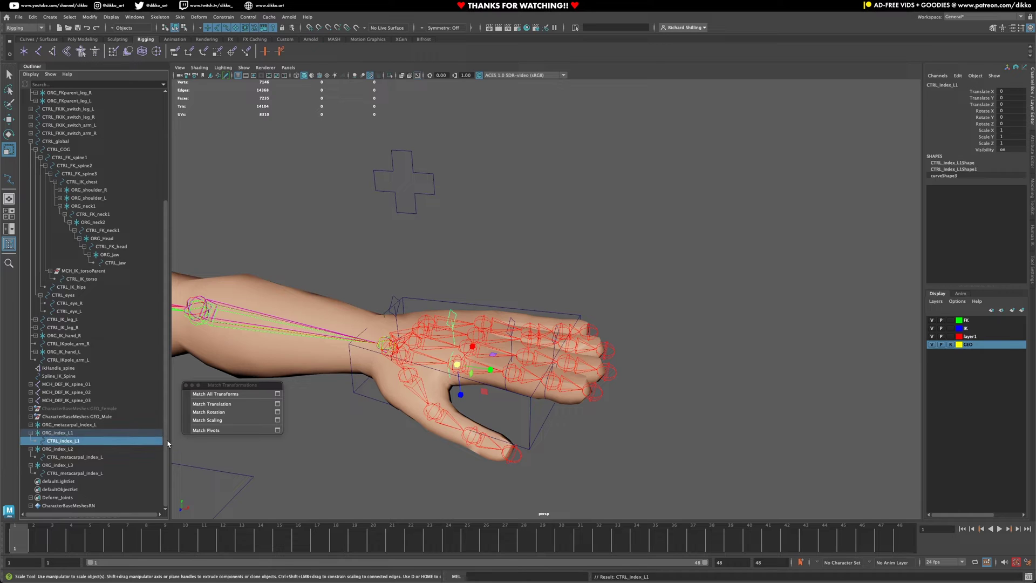
Reuse the name of CTRL_index_L1 to rename the control under ORG_index_L2 as CTRL_index_L2.
double_click(74, 441)
key("ctrl+c")
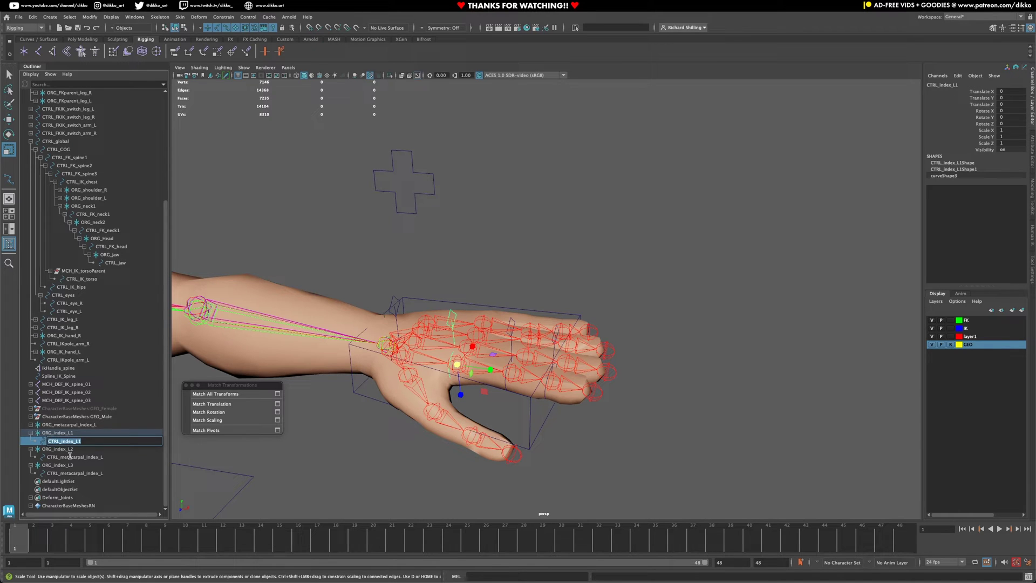
left_click(70, 458)
double_click(69, 458)
key("ctrl+v")
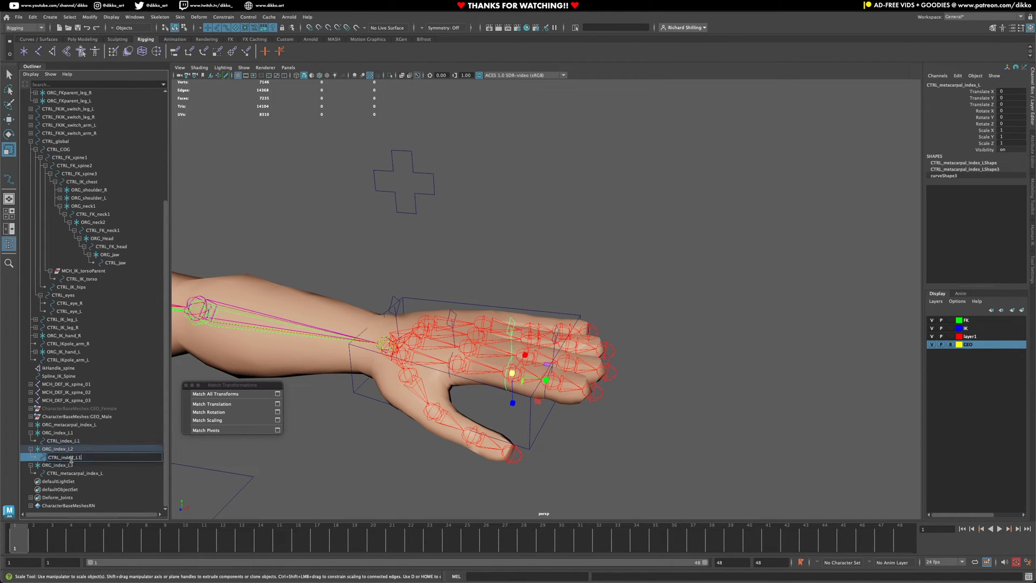
key("Return")
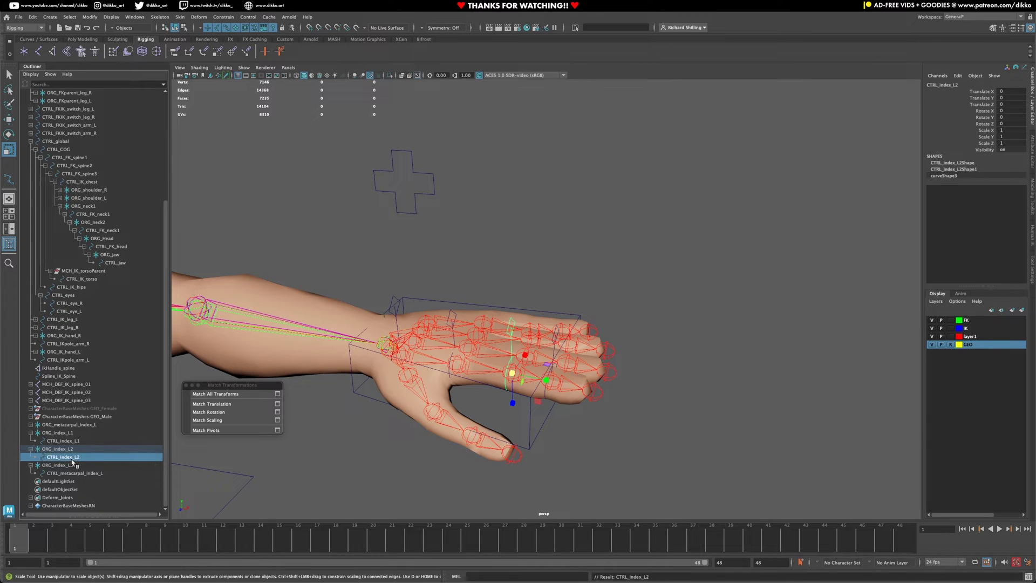
Reuse the name of CTRL_index_L2 to rename the control under ORG_index_L3 as CTRL_index_L3.
double_click(72, 458)
key("ctrl+c")
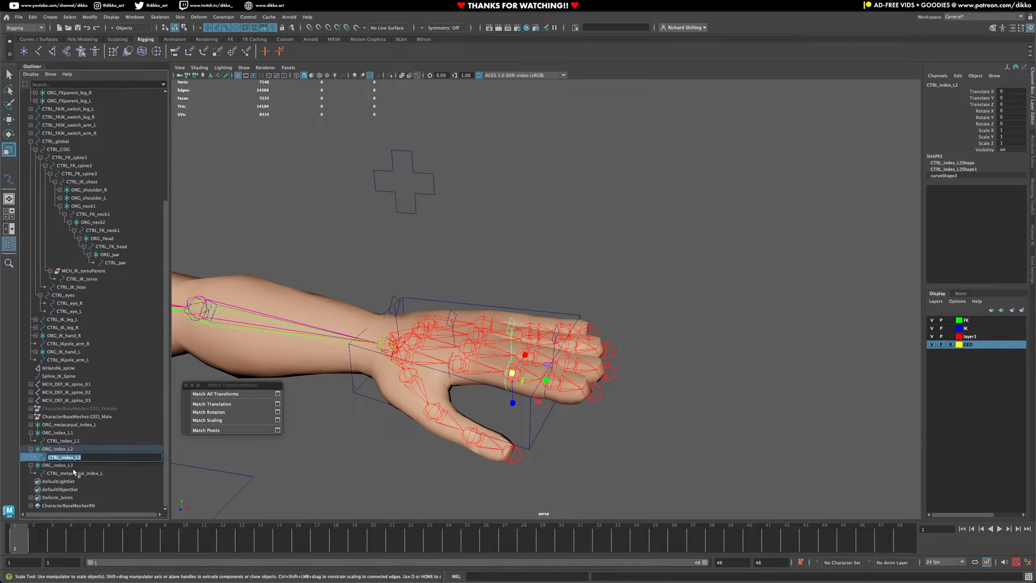
double_click(74, 473)
key("ctrl+v")
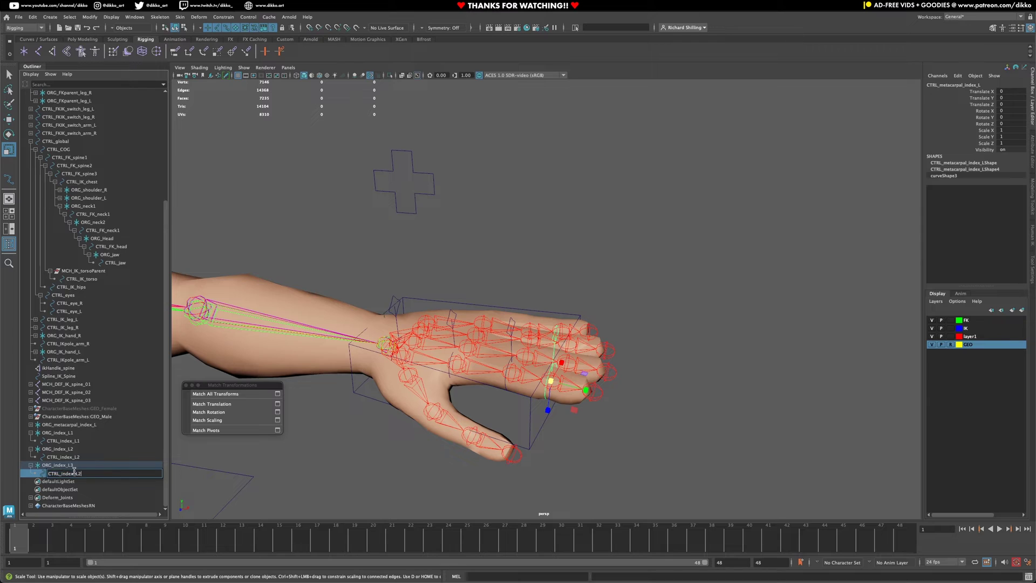
type("3")
key("Return")
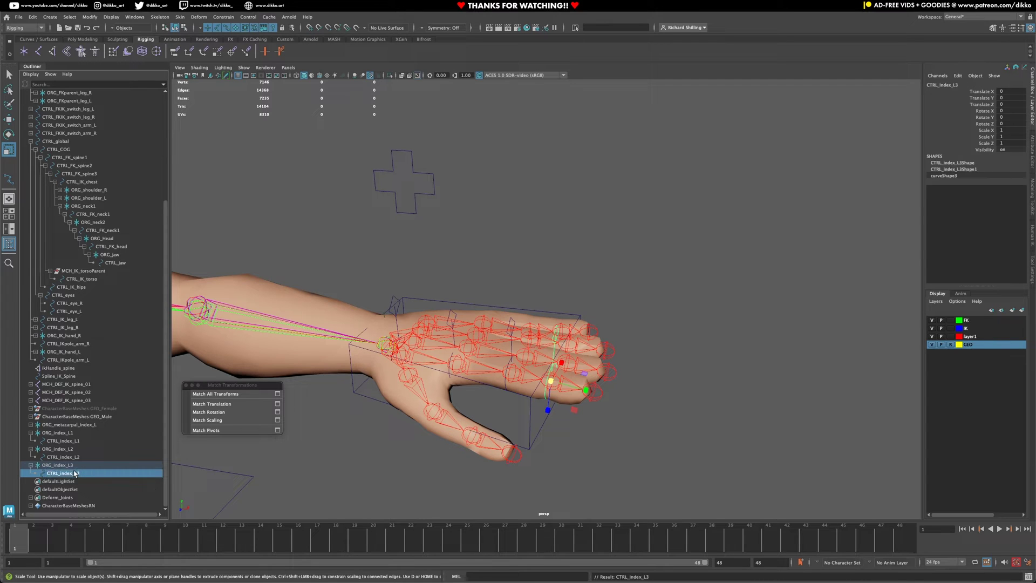
Parent ORG_index_L3 under CTRL_index_L2, and ORG_index_L2 under CTRL_index_L1.
left_click(68, 465)
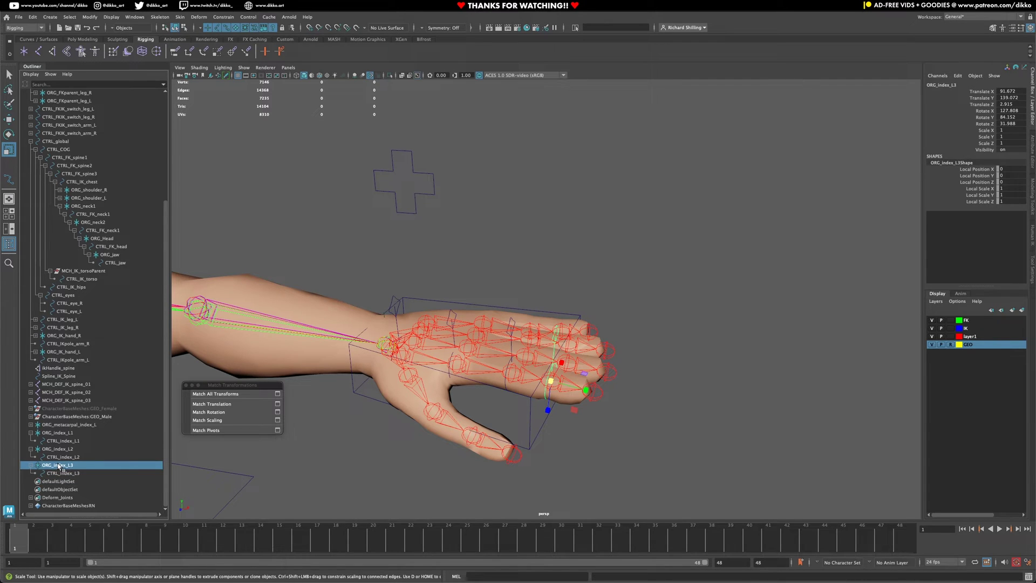
middle_click_drag(61, 467, 62, 457)
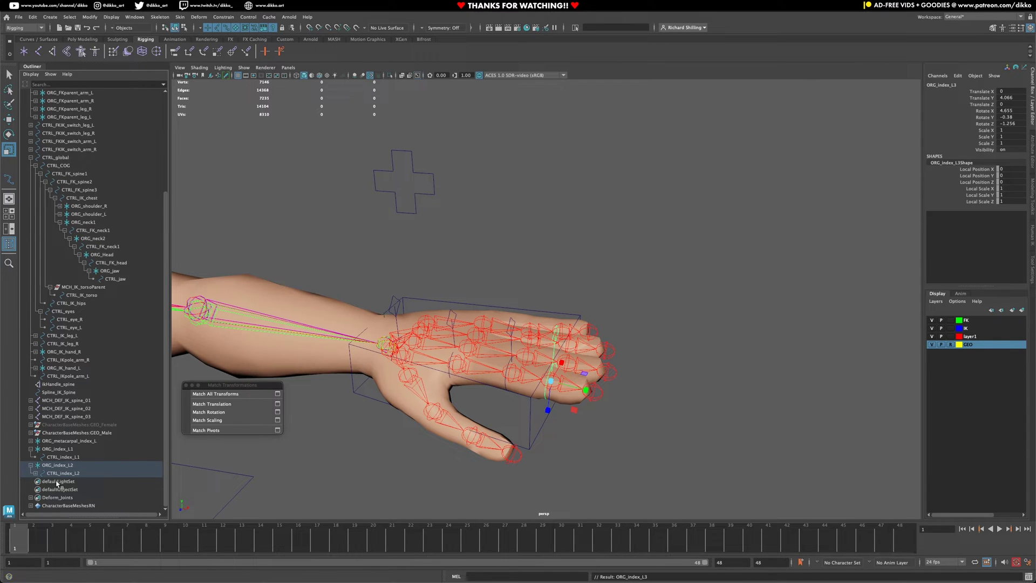
left_click(62, 465)
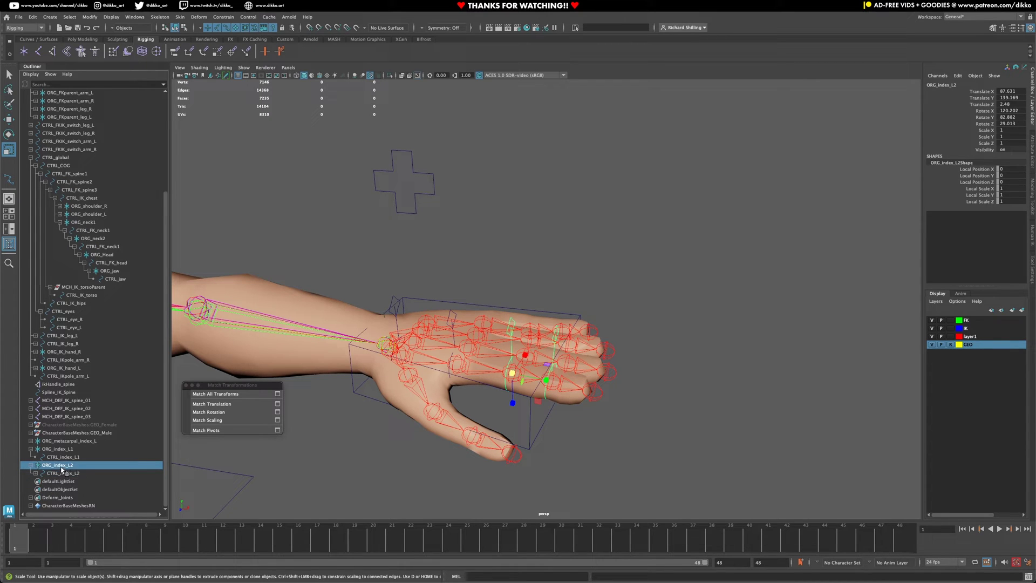
middle_click_drag(61, 469, 77, 459)
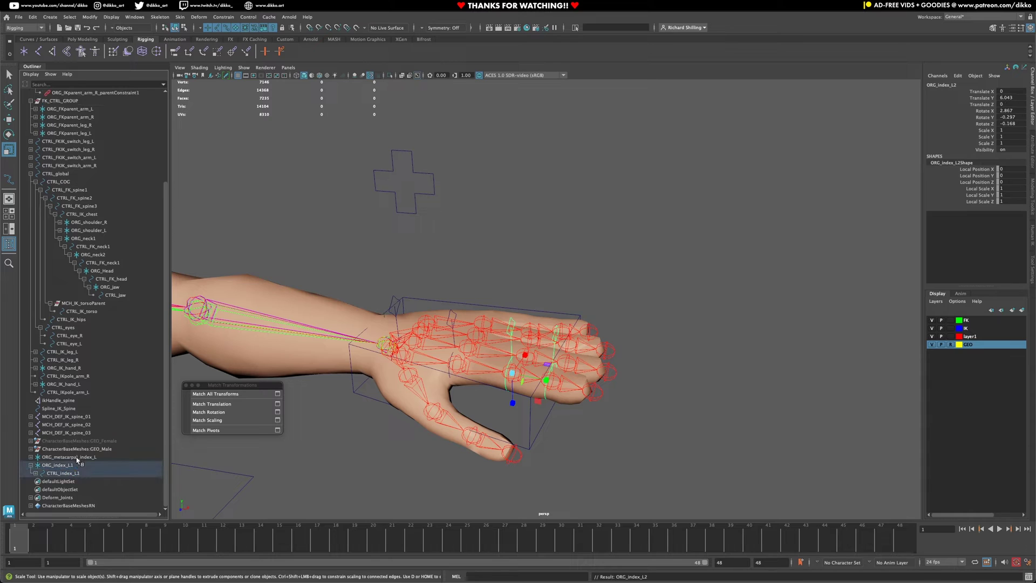
Parent ORG_index_L1 under CTRL_metacarpal_index_L to complete the index control hierarchy.
left_click(30, 457)
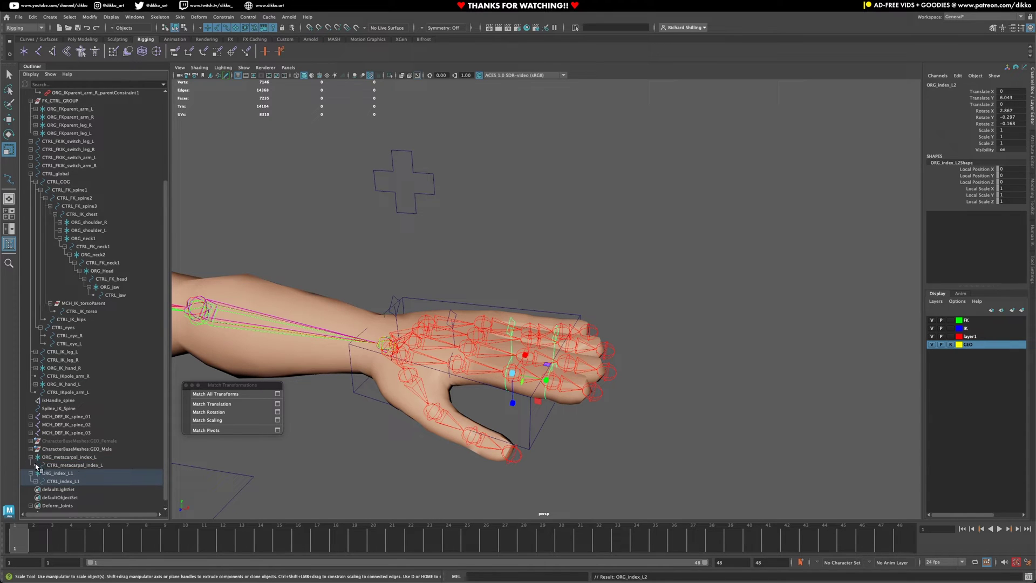
left_click(80, 474)
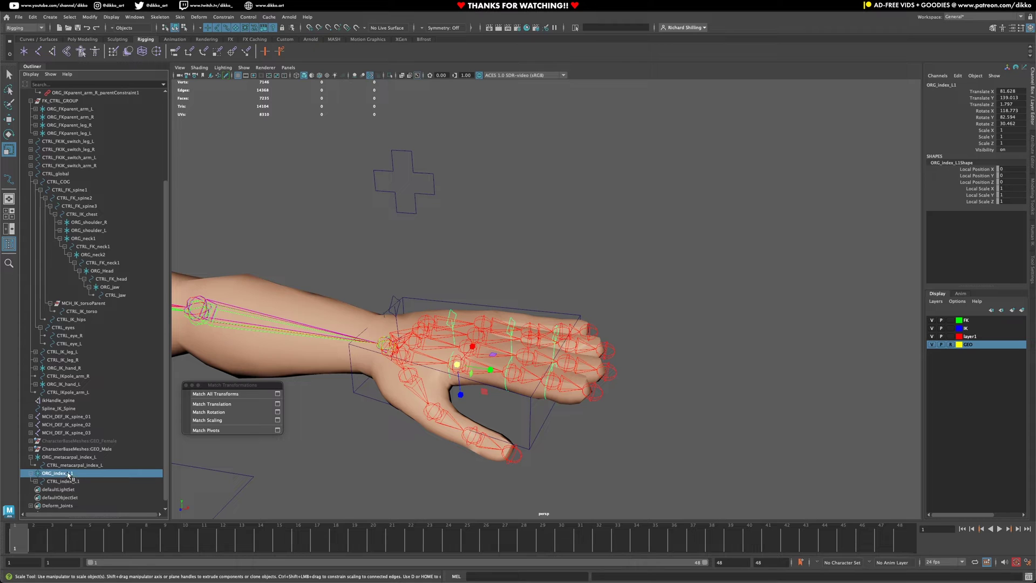
middle_click_drag(69, 474, 76, 466)
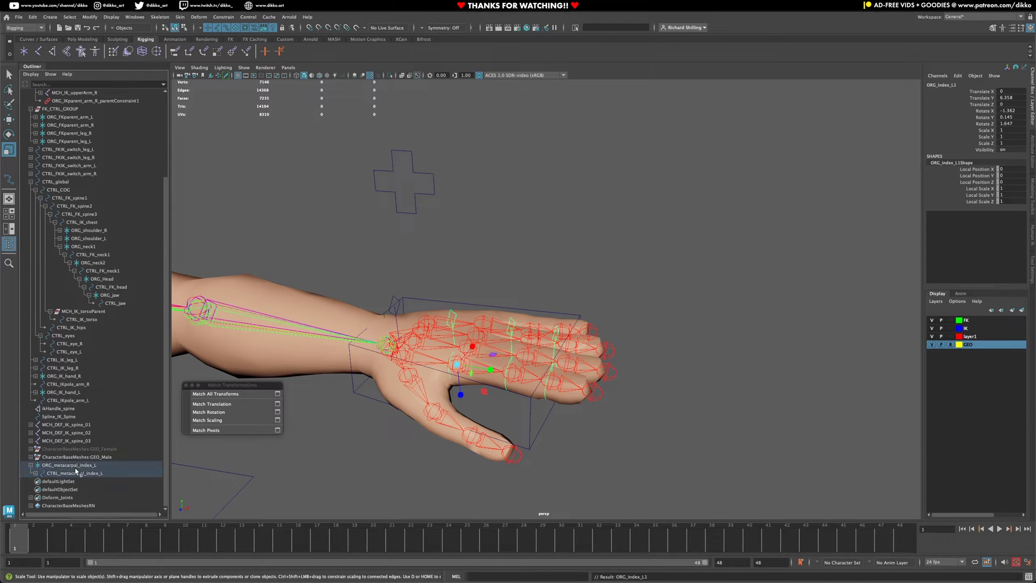
Rotate the three index finger controls together to test the control chain, and undo the rotation.
left_click(73, 465)
left_click_drag(489, 245, 517, 204, "alt")
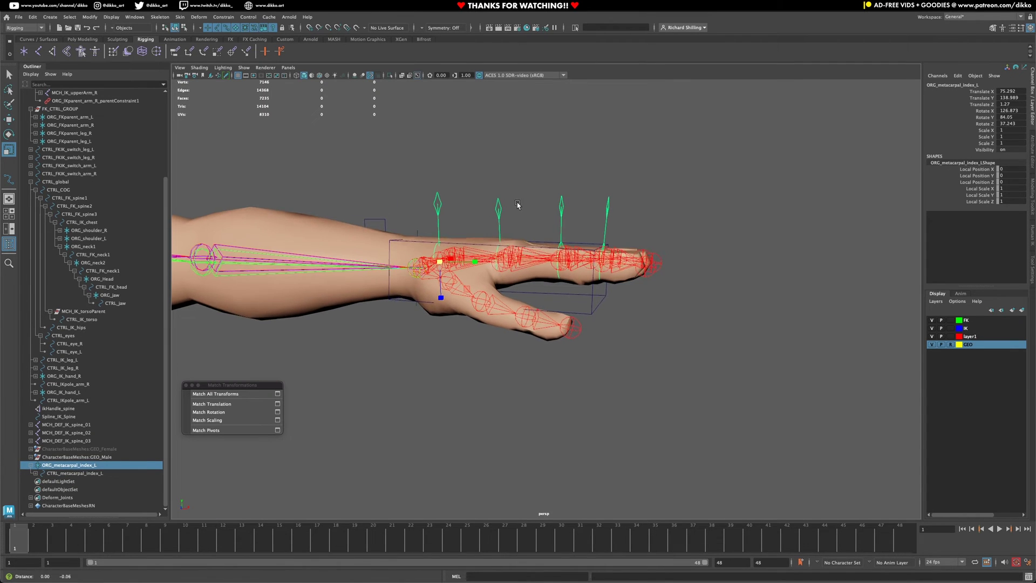
middle_click_drag(516, 203, 510, 210, "alt")
left_click_drag(488, 199, 610, 214)
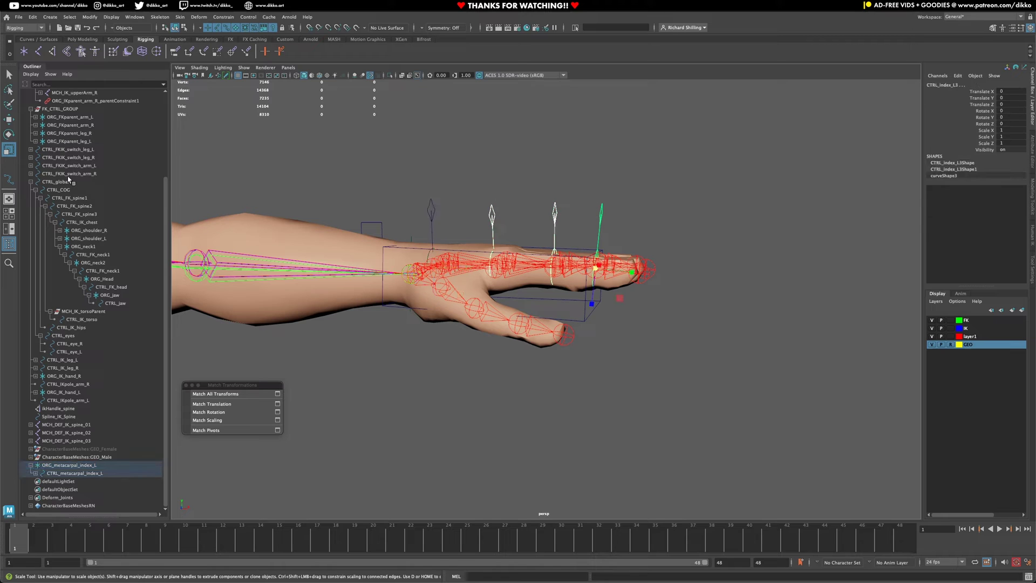
left_click(8, 134)
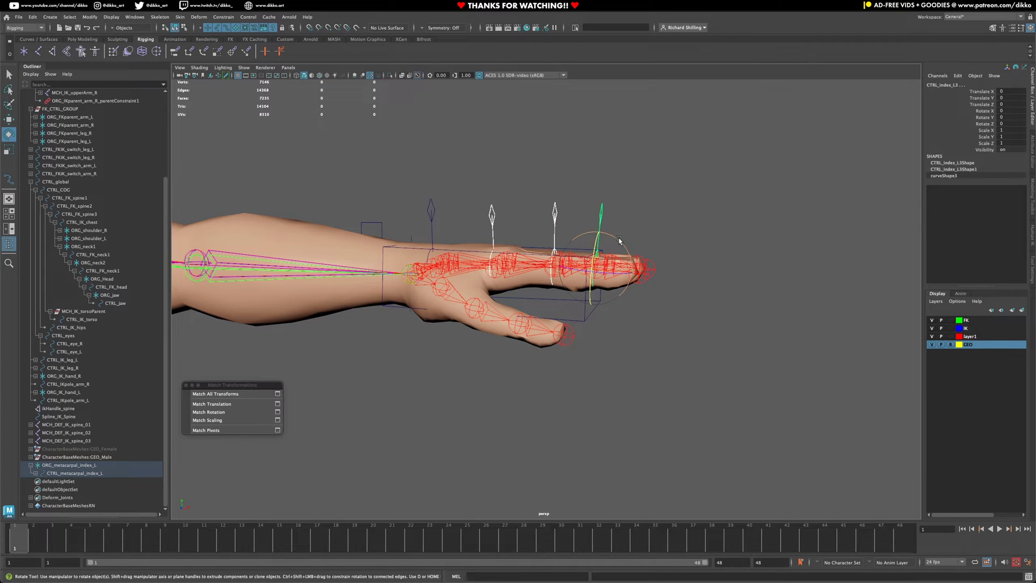
left_click_drag(615, 240, 653, 277)
key("ctrl+z")
Open the Connection Editor.
left_click_drag(429, 221, 450, 194, "alt")
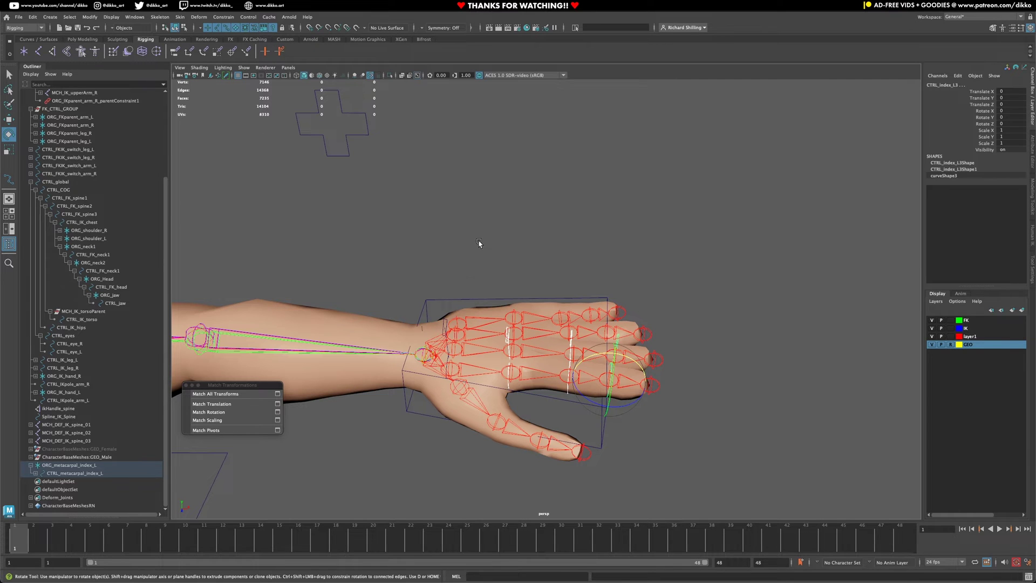
left_click_drag(479, 243, 478, 320, "alt")
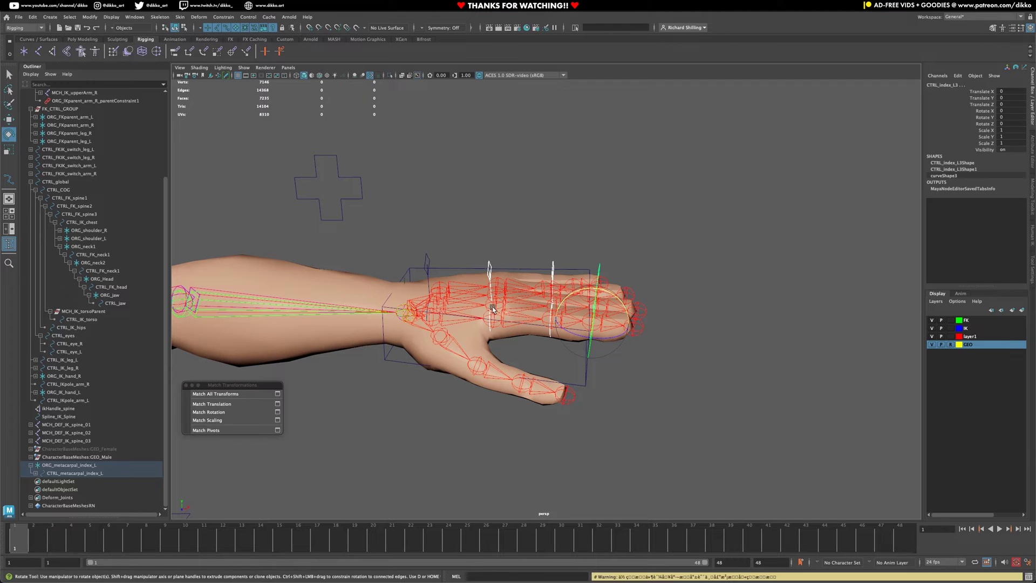
middle_click_drag(451, 212, 448, 201, "alt")
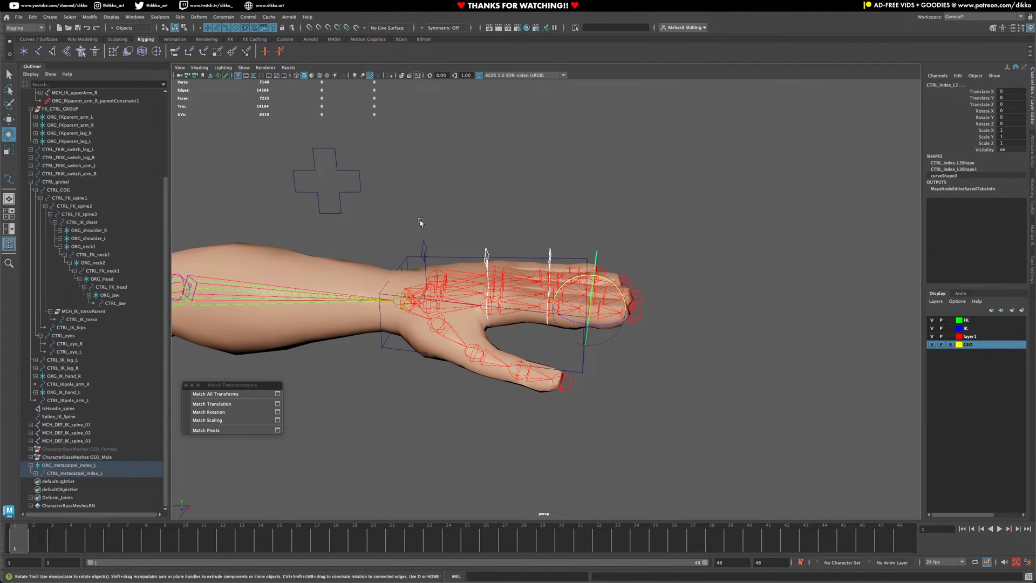
left_click(223, 18)
mouse_move(134, 19)
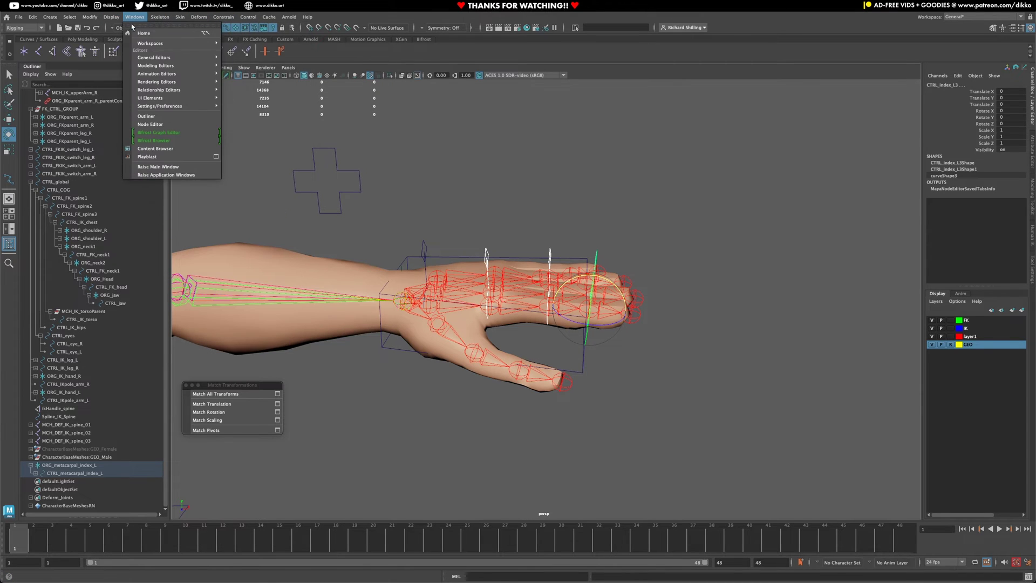
mouse_move(154, 66)
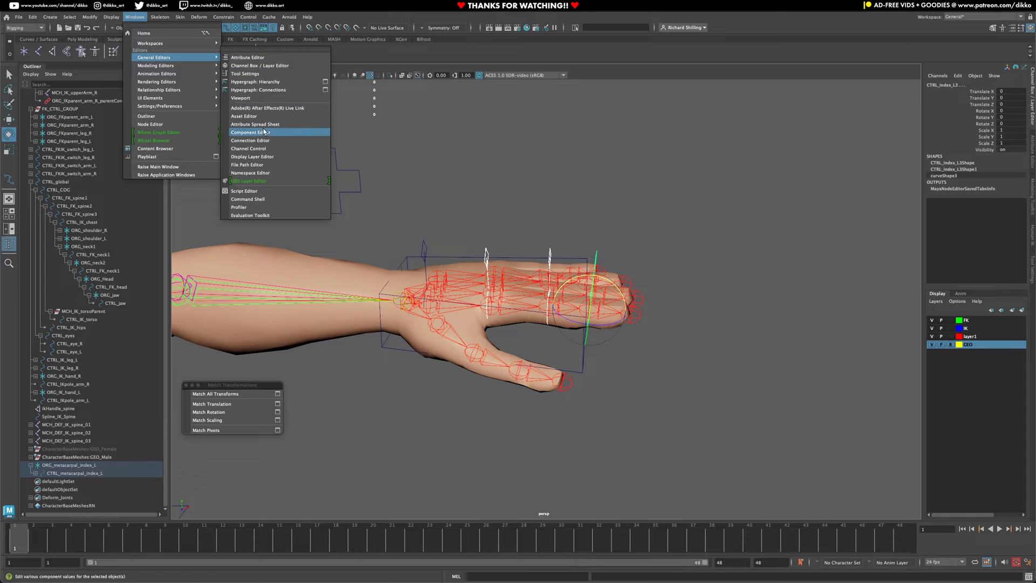
left_click(264, 140)
Load CTRL_metacarpal_index_L as the source and DEF_index_L1 as the target, and connect rotate to rotate.
left_click_drag(403, 209, 452, 231, "alt")
left_click(438, 219)
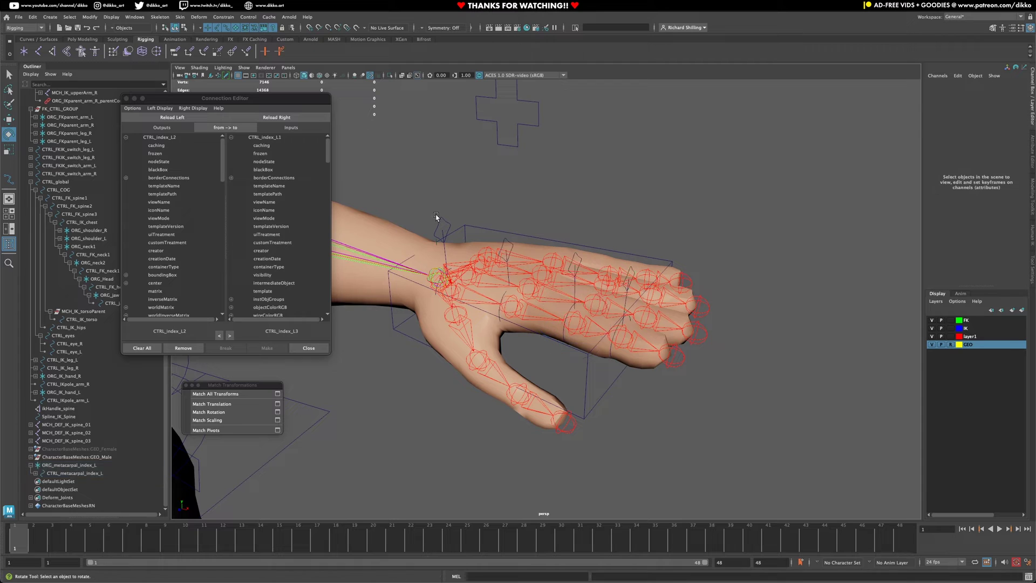
left_click(160, 117)
left_click(494, 300)
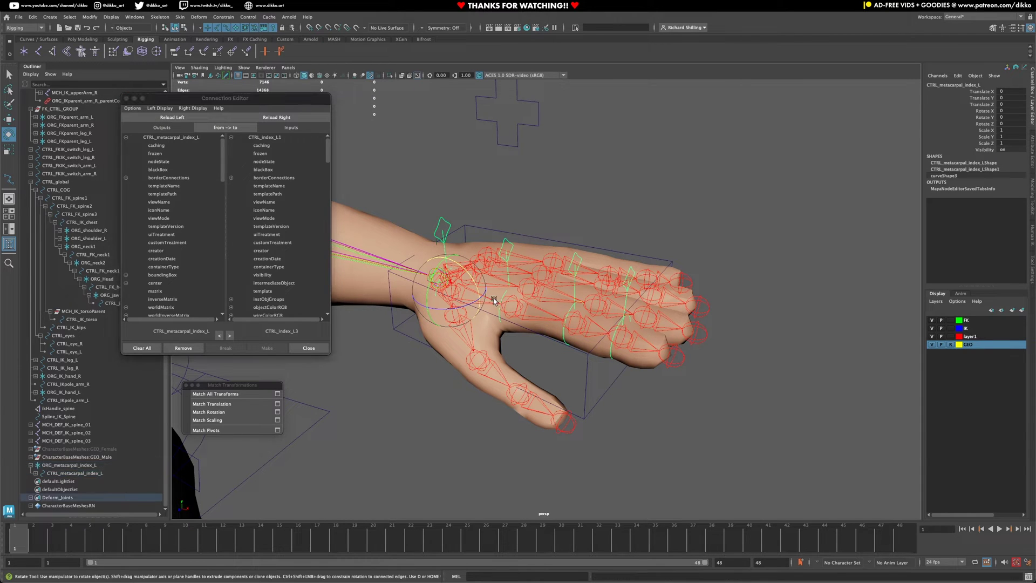
left_click(276, 117)
scroll(177, 245, "down", 1)
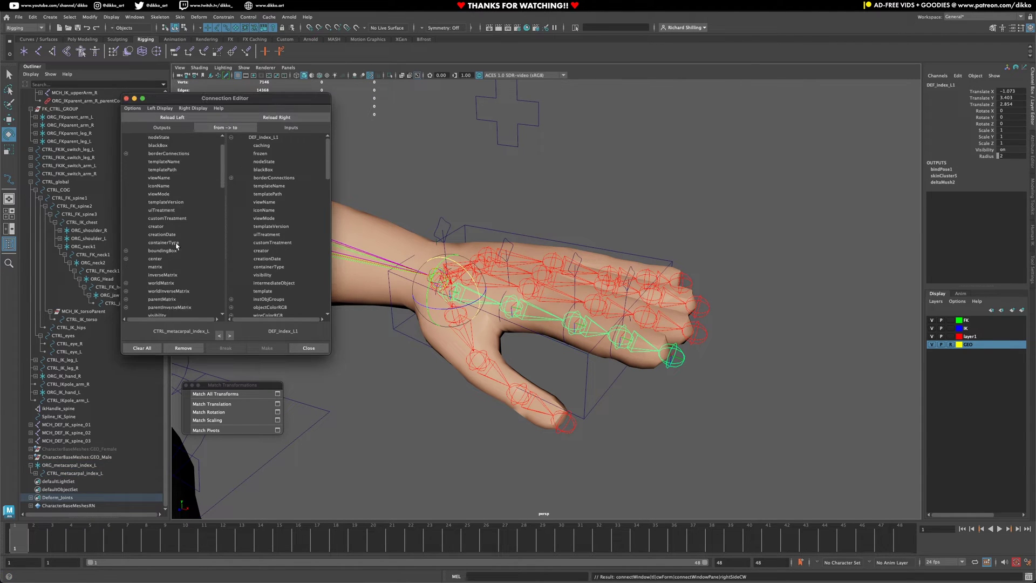
scroll(178, 251, "down", 10)
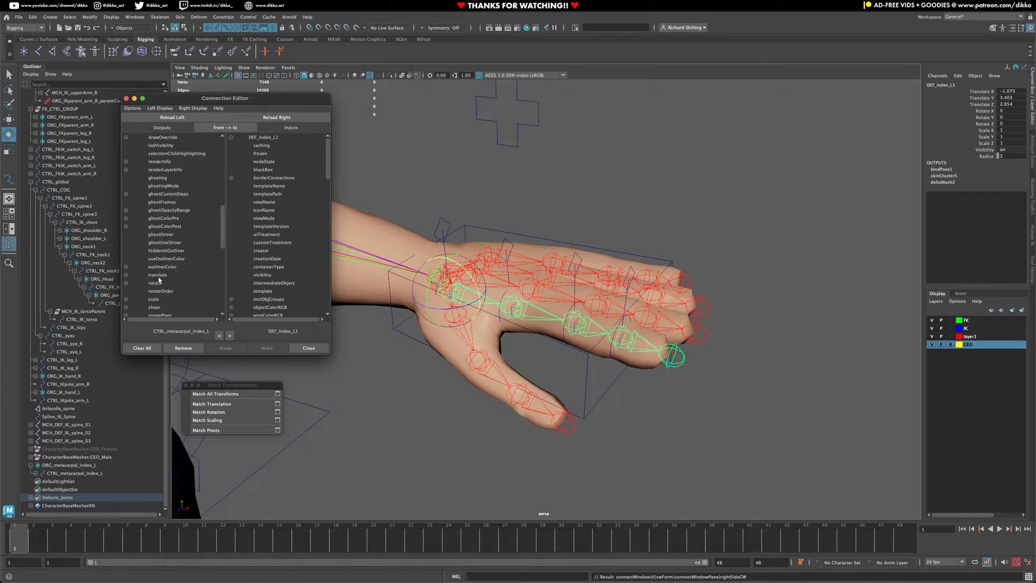
left_click(155, 283)
scroll(264, 289, "down", 10)
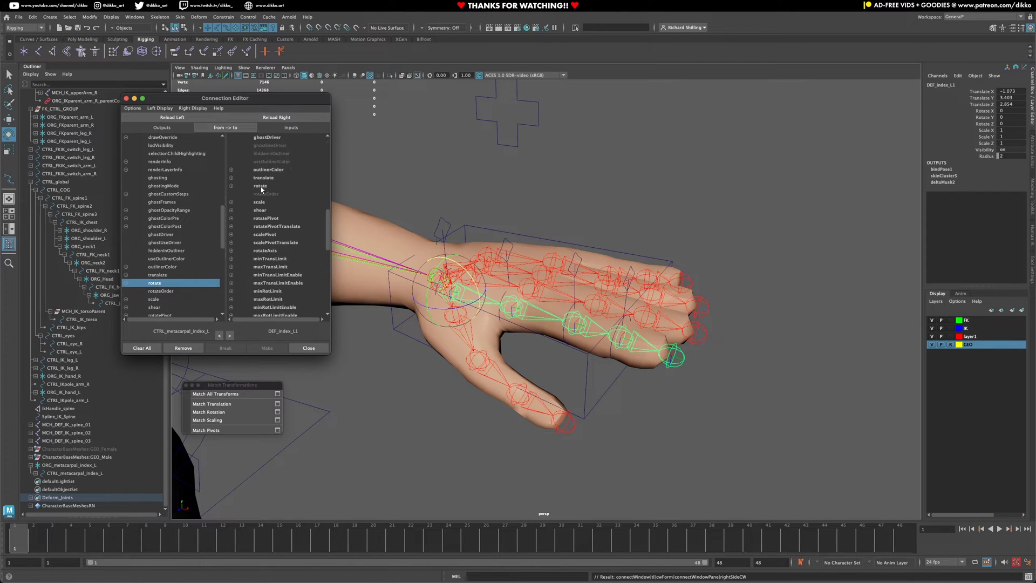
left_click(262, 186)
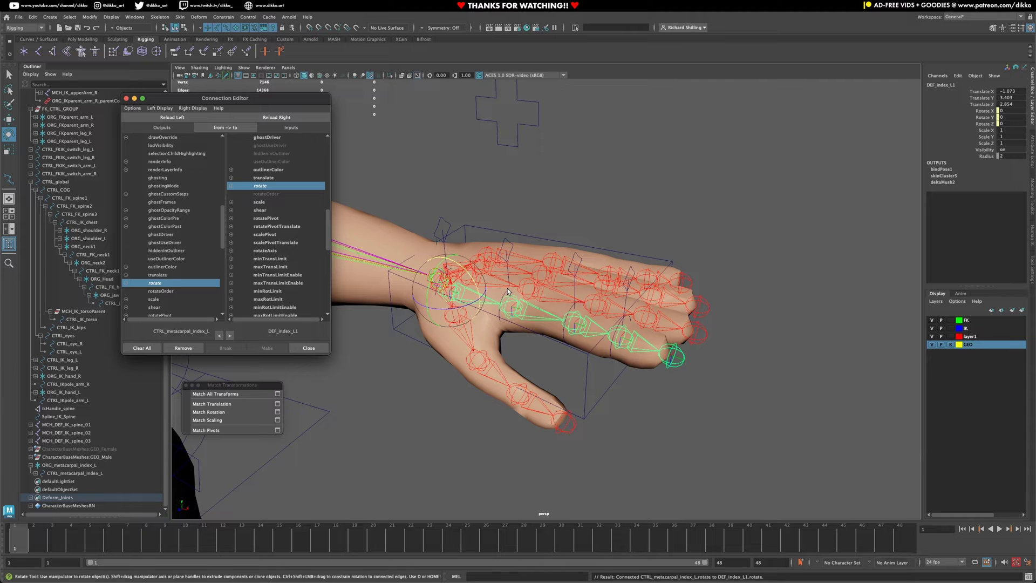
Connect the rotate attribute of CTRL_index_L1 to the rotate attribute of DEF_index_L2.
left_click(509, 243)
left_click(172, 117)
left_click(511, 306)
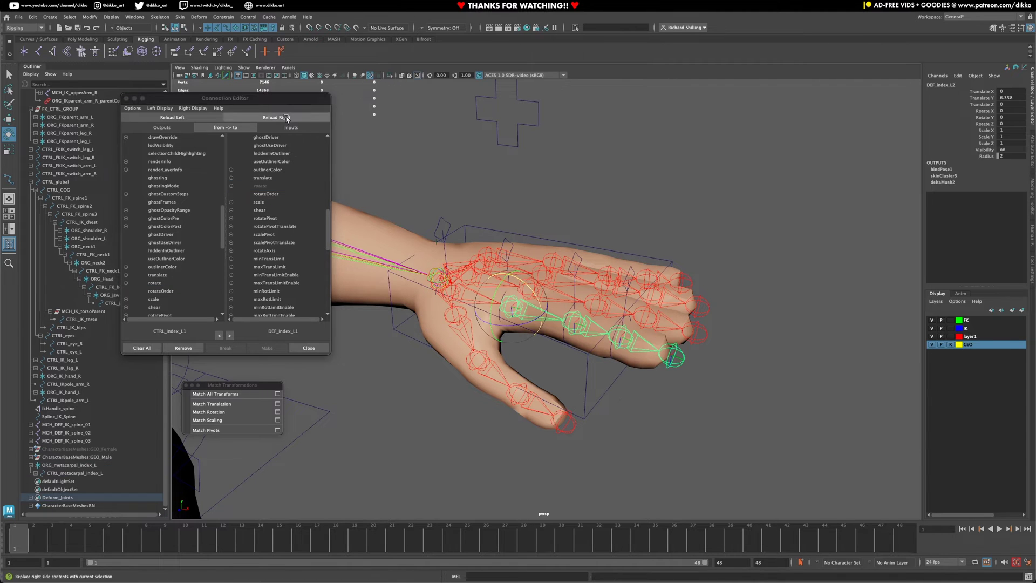
left_click(287, 116)
left_click(155, 282)
left_click(260, 186)
Connect the rotate attribute of CTRL_index_L2 to the rotate attribute of the third index deform joint.
left_click(575, 259)
left_click(172, 117)
left_click(155, 283)
left_click(260, 185)
Connect the rotate attribute of CTRL_index_L3 to the rotate attribute of DEF_index_L4.
left_click(172, 117)
left_click(622, 337)
left_click(276, 117)
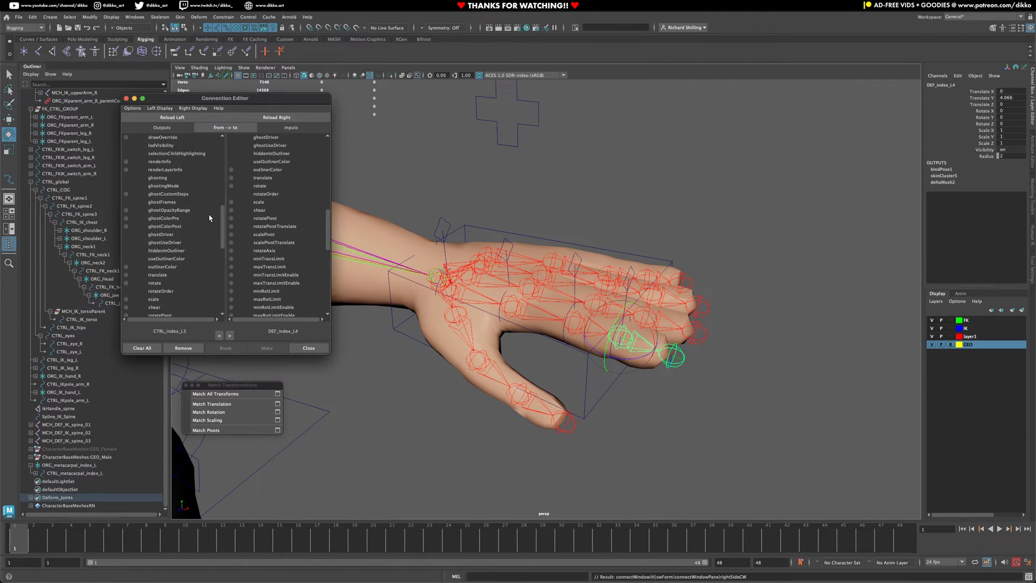
left_click(155, 282)
left_click(260, 186)
Test curling the index finger by rotating CTRL_index_L1, L2 and L3 together, and undo the rotation.
left_click_drag(730, 399, 735, 368, "alt")
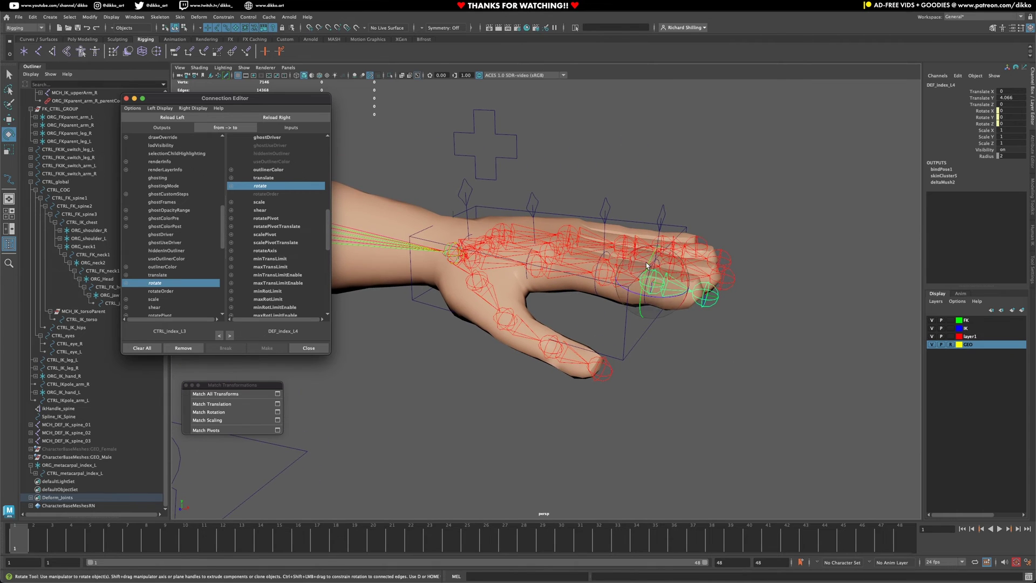
left_click(533, 194)
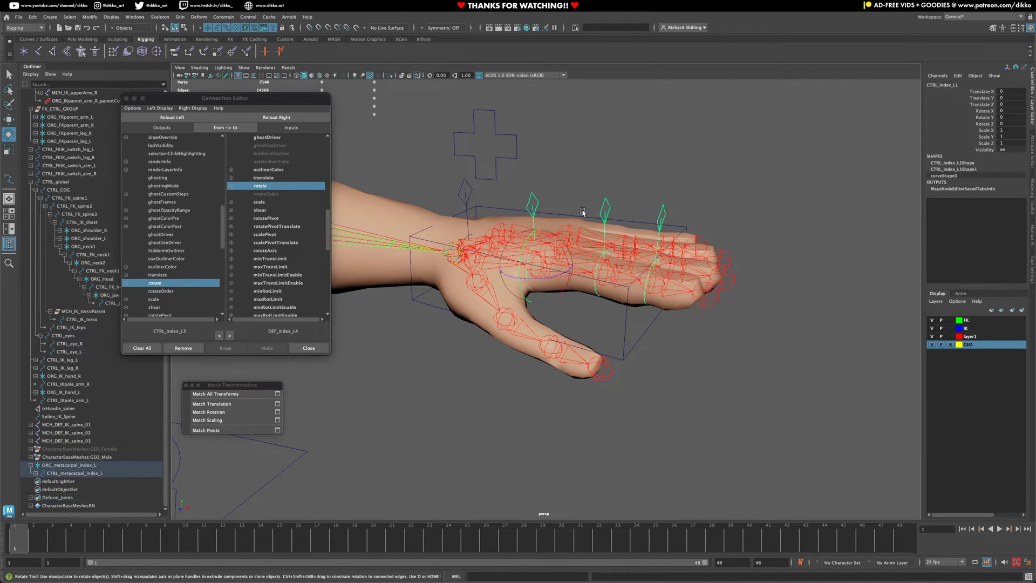
left_click(613, 206, "shift")
left_click(684, 264, "shift")
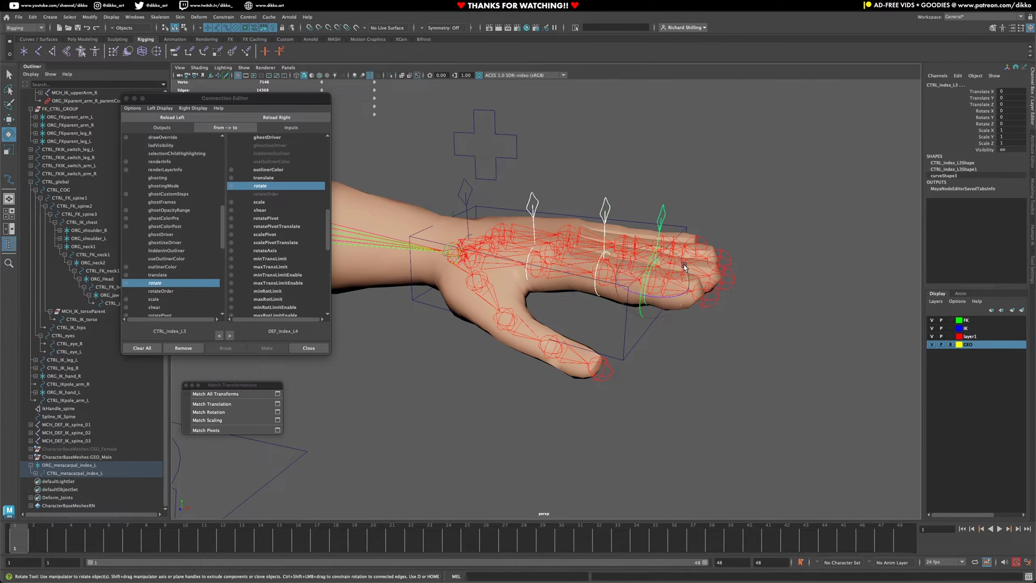
left_click_drag(684, 264, 707, 354)
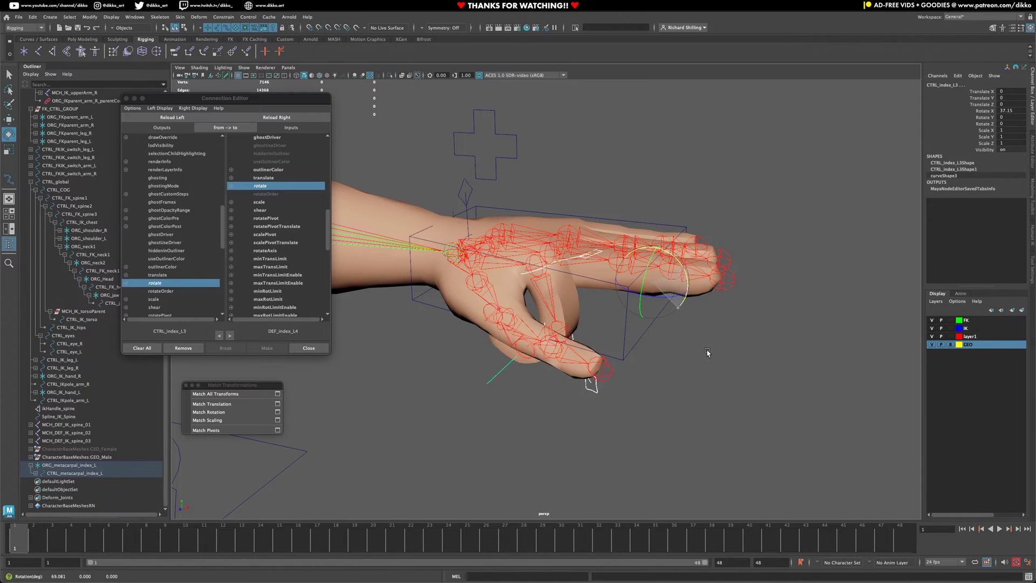
key("ctrl+z")
Test rotating CTRL_metacarpal_index_L and undo the rotation.
left_click(474, 193)
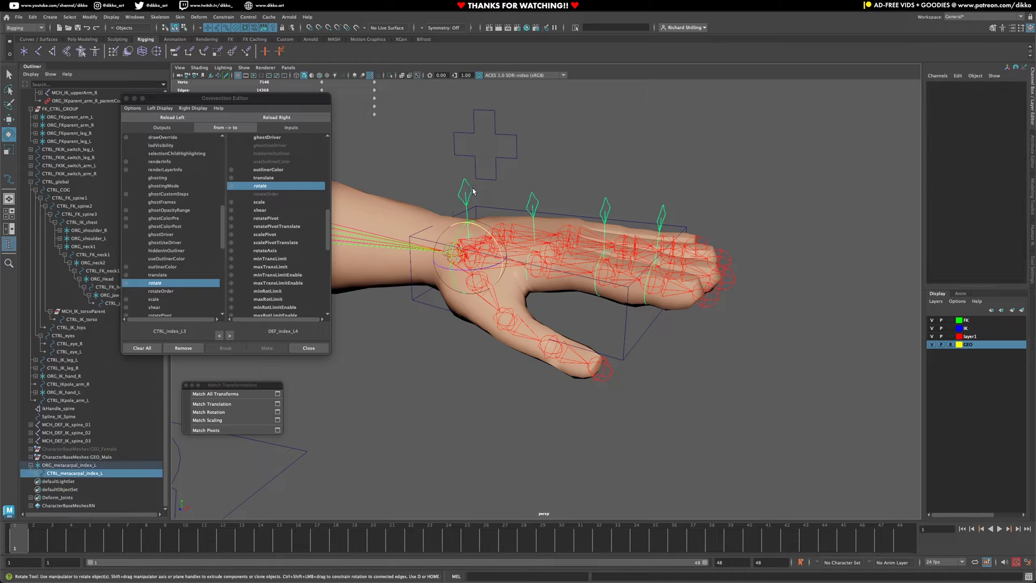
left_click_drag(486, 232, 511, 345)
key("ctrl+z")
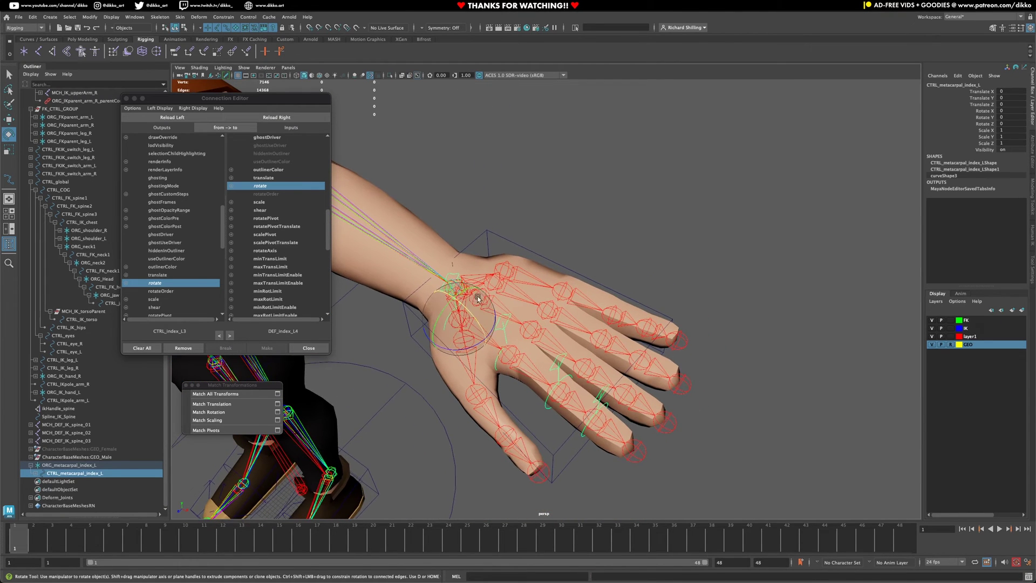
Collapse the ORG_metacarpal_index_L hierarchy and duplicate it.
left_click(81, 465)
left_click(31, 465)
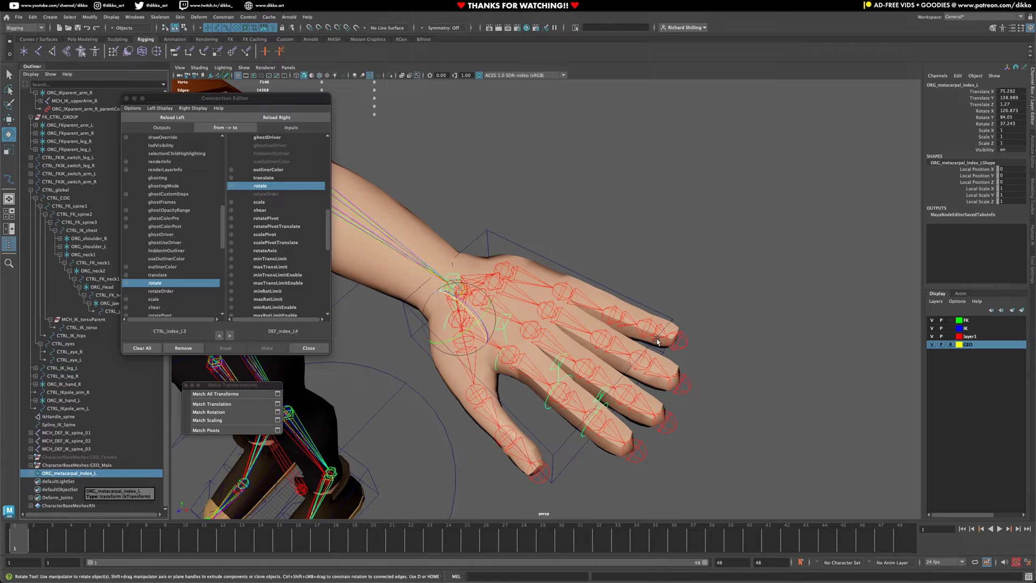
key("ctrl+d")
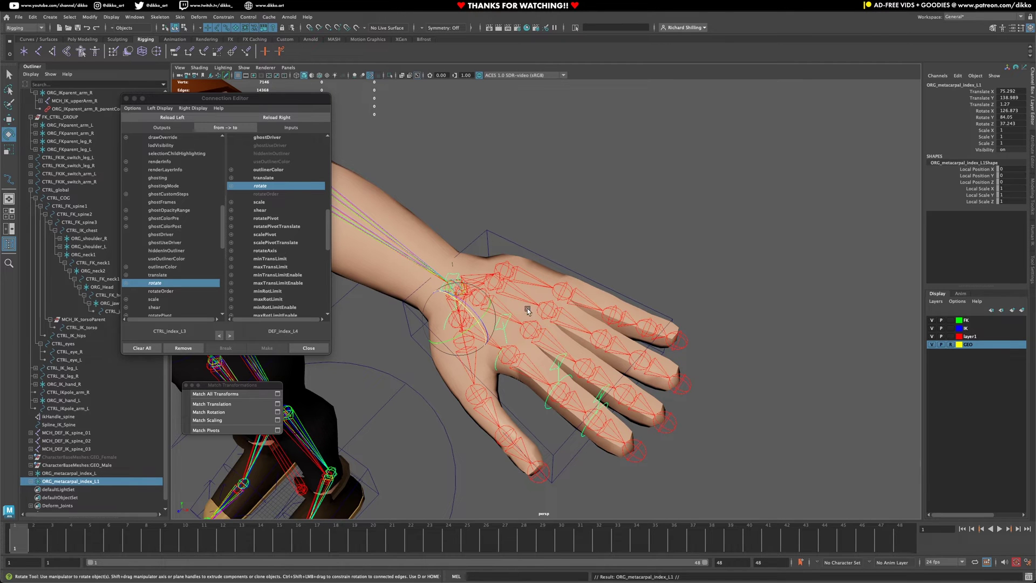
scroll(503, 307, "up", 2)
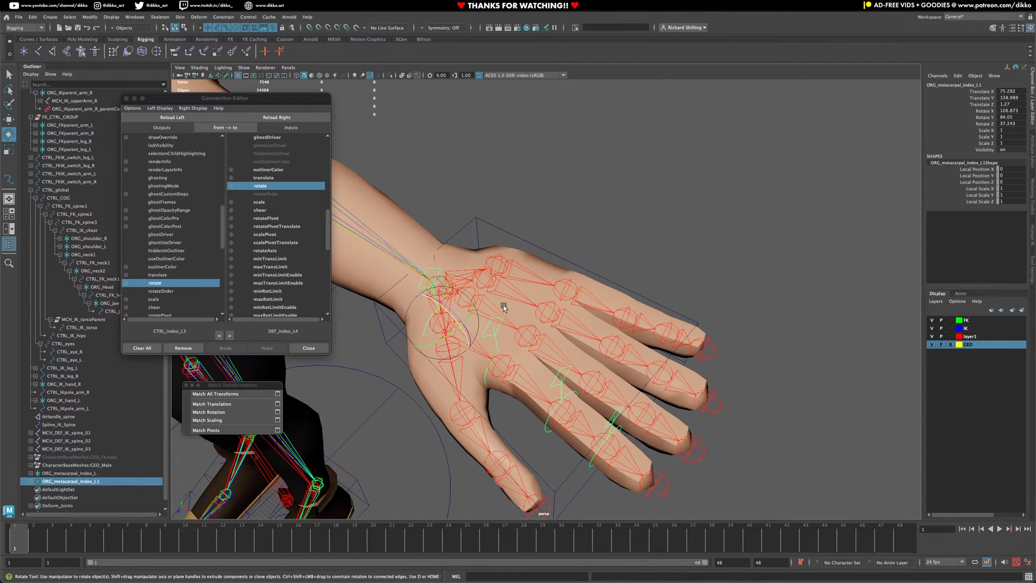
Match all transforms of the duplicated ORG_metacarpal_index_L1 to the middle finger's metacarpal joint DEF_middle_L1.
left_click(470, 288)
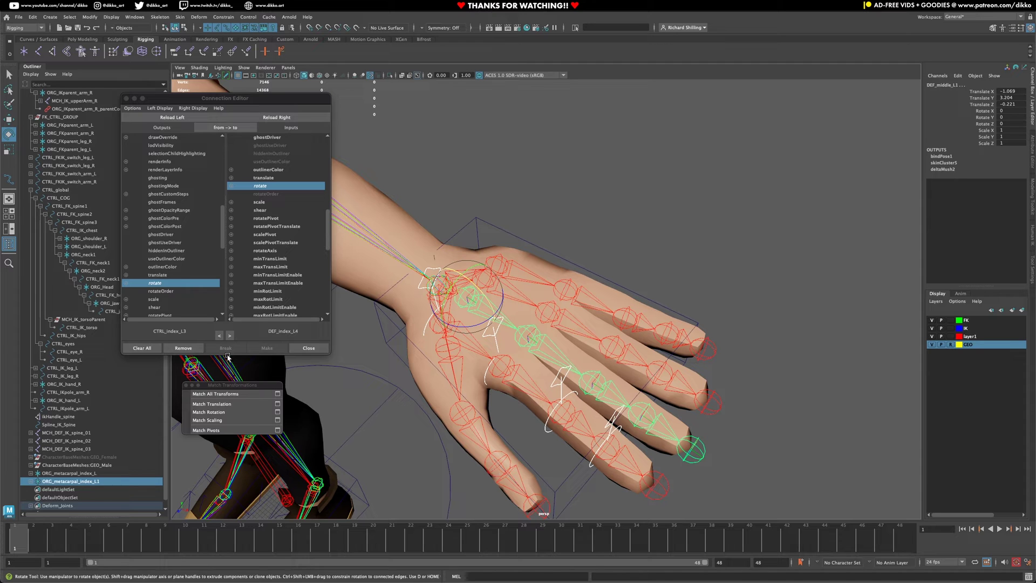
left_click(218, 398)
left_click_drag(688, 330, 700, 287, "alt")
Expand the duplicated chain and match all transforms of its ORG_index_L1 to DEF_middle_L2.
left_click(31, 482)
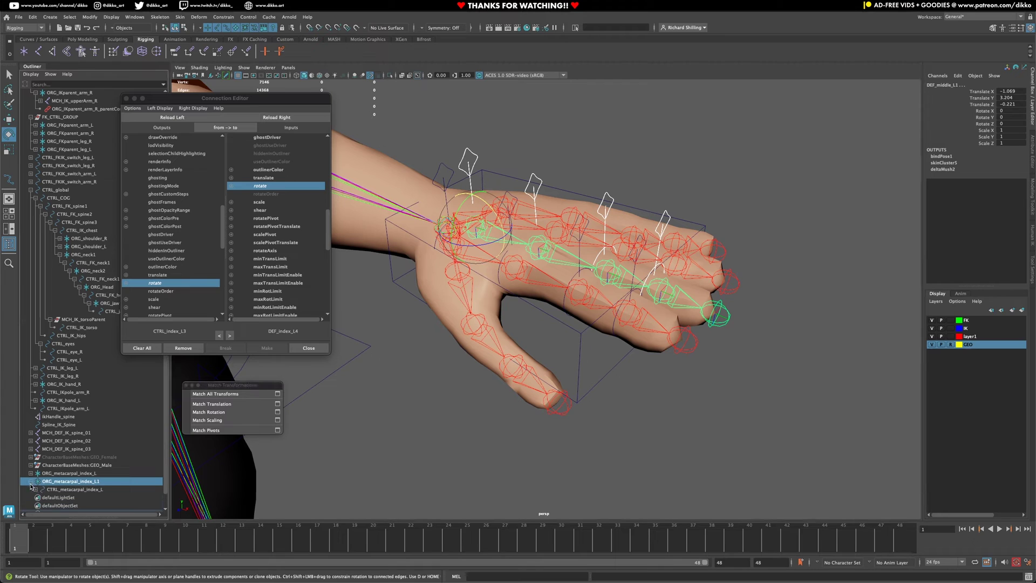
left_click(35, 489, "shift")
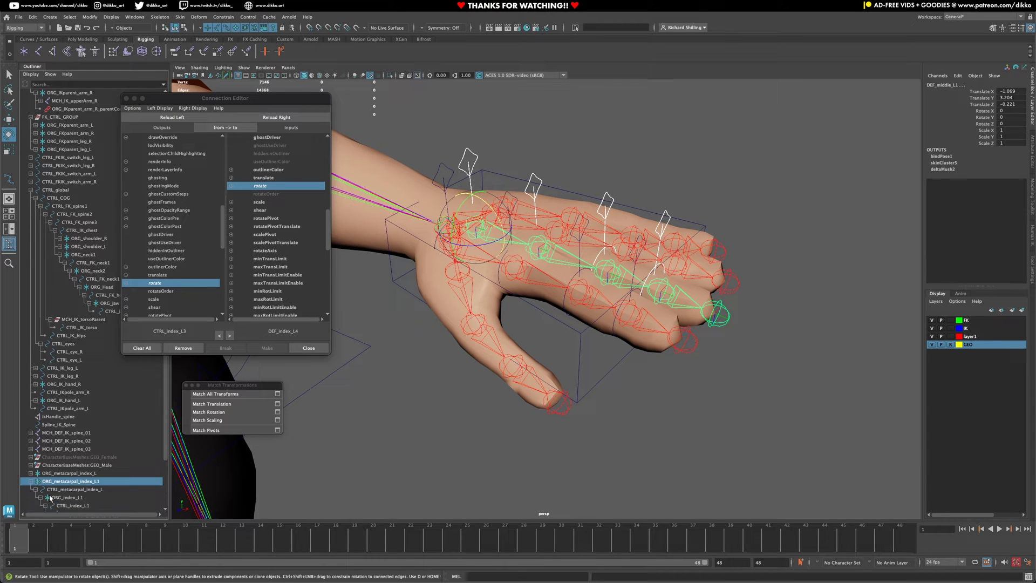
scroll(61, 471, "down", 2)
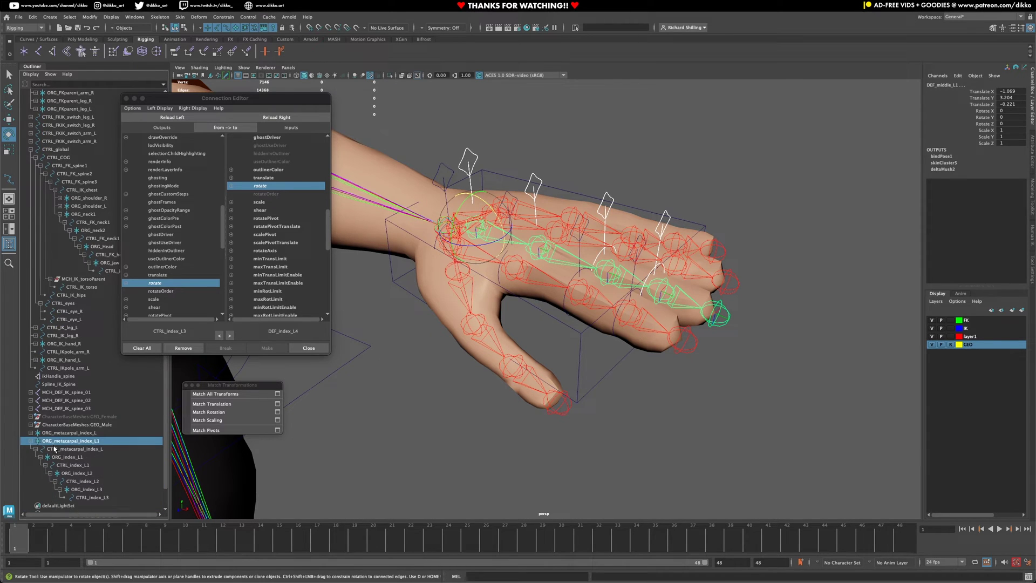
left_click(58, 457)
left_click_drag(661, 258, 658, 272, "alt")
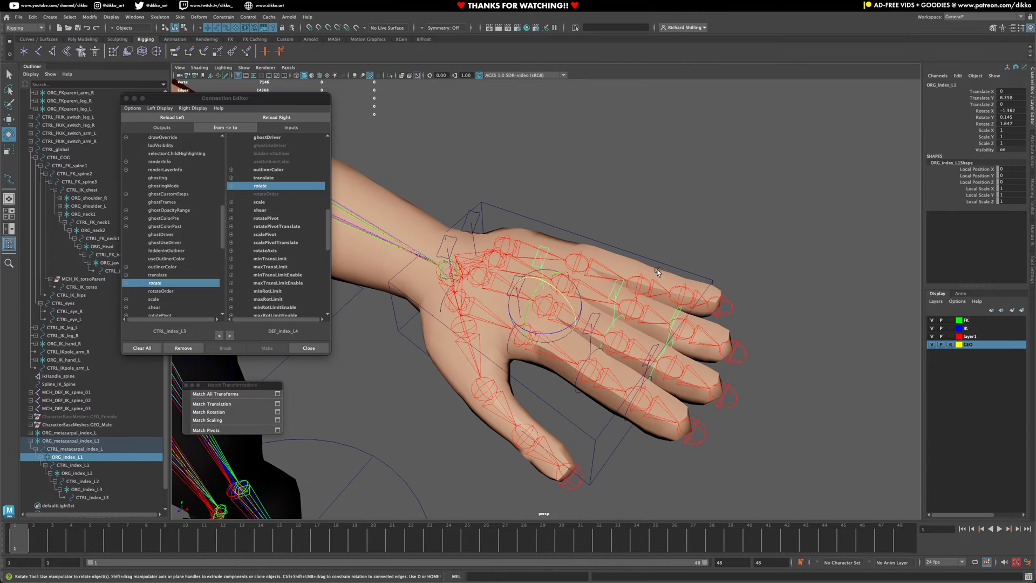
left_click_drag(604, 305, 601, 318, "alt")
left_click(589, 324)
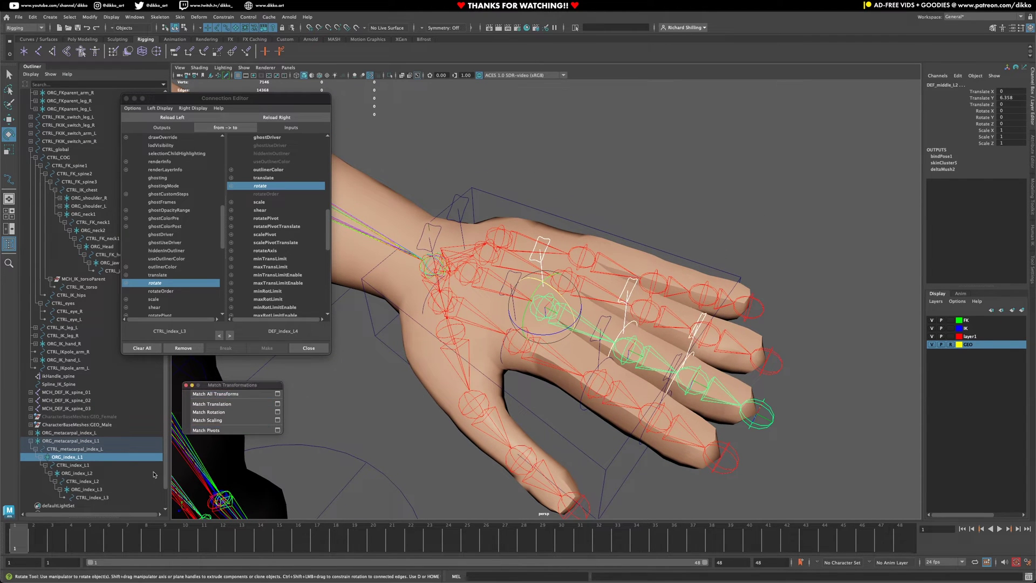
Match all transforms of the duplicate's ORG_index_L2 to DEF_middle_L3 and its ORG_index_L3 to DEF_middle_L4.
left_click(73, 473)
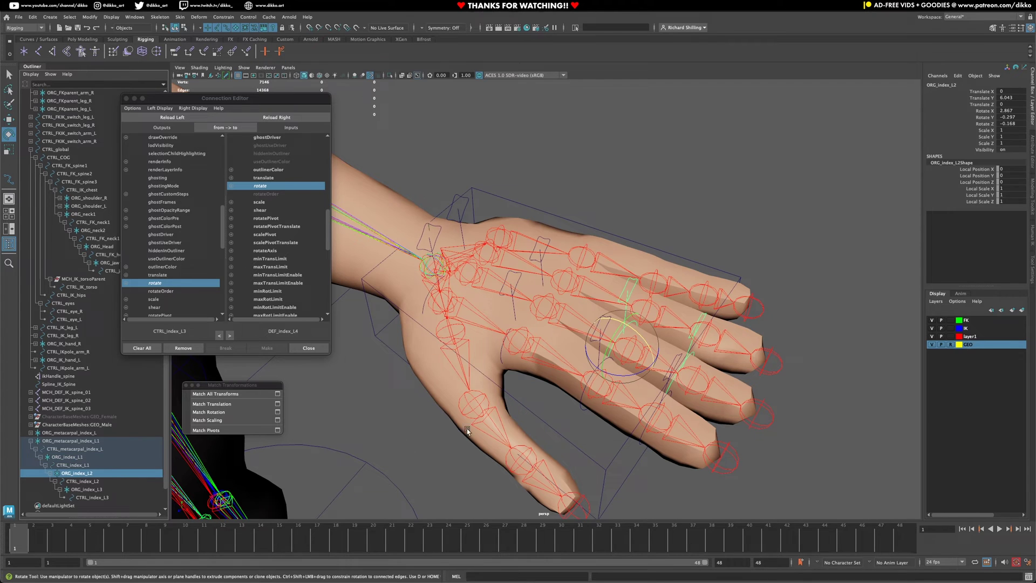
left_click(665, 364)
left_click(242, 394)
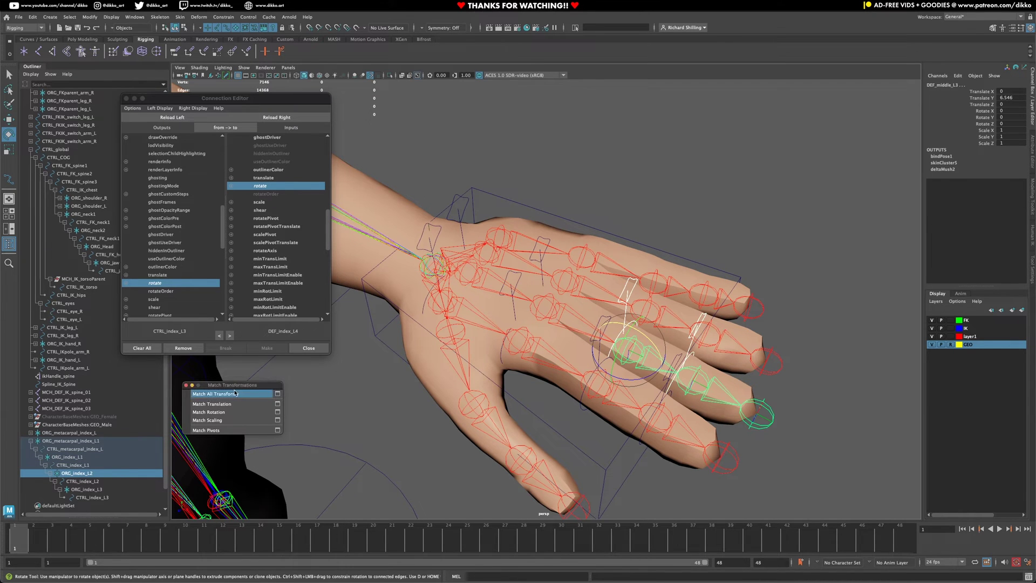
left_click(86, 489)
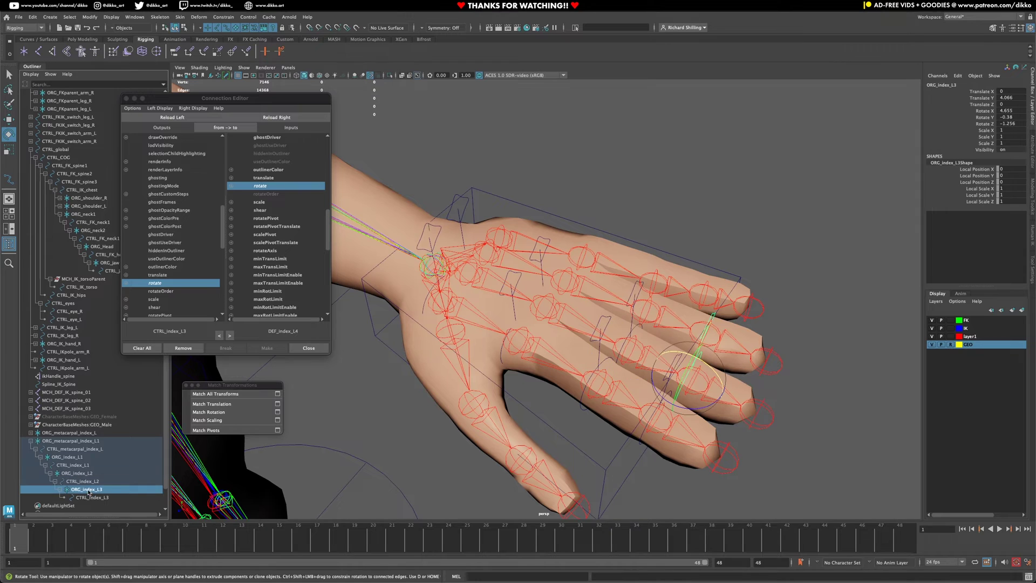
left_click(730, 398, "shift")
left_click(210, 405)
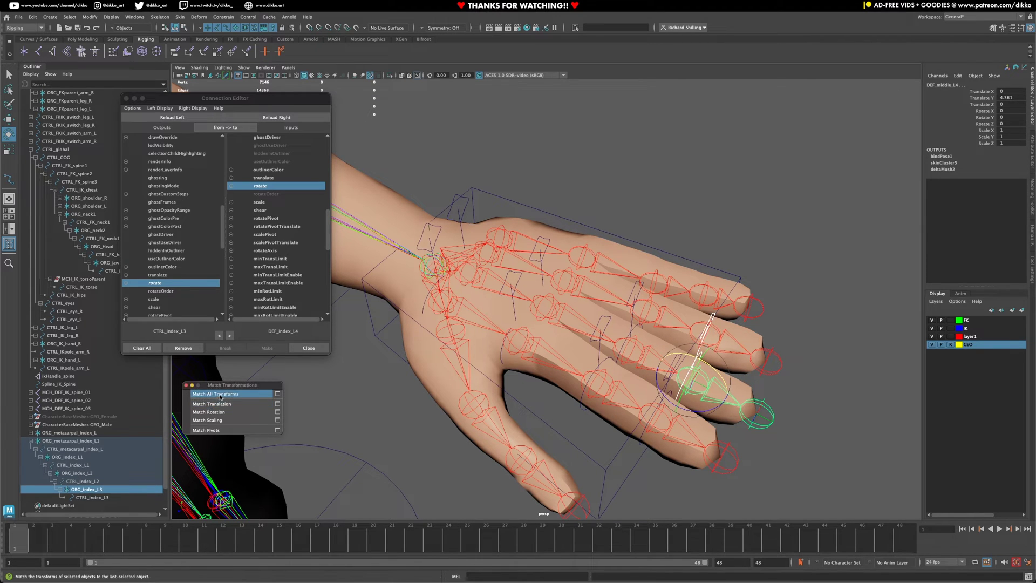
left_click_drag(596, 325, 568, 327, "alt")
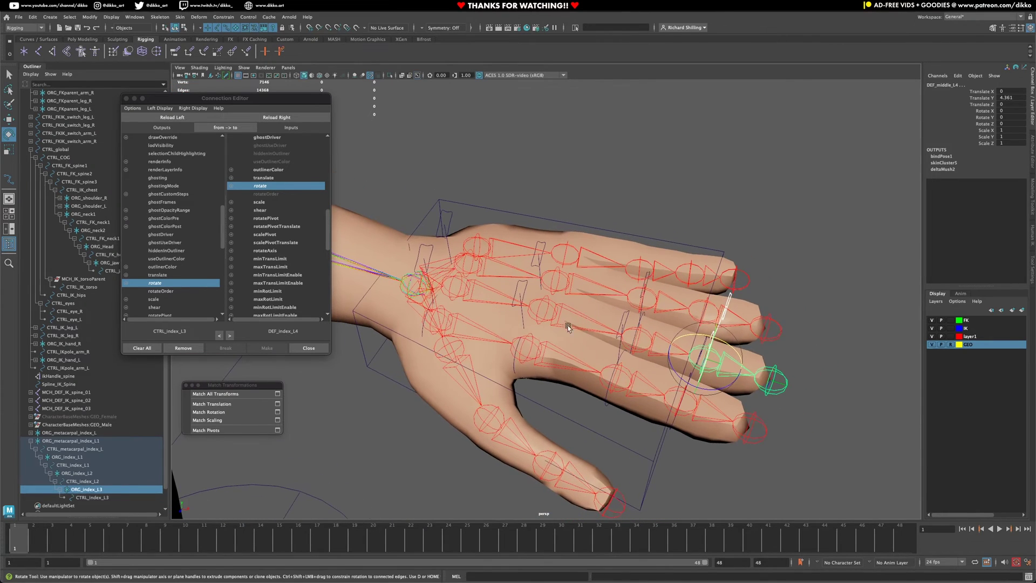
Rename every node of the duplicated chain by replacing "index" with "middle" using Search and Replace Names on the selection.
left_click(79, 441)
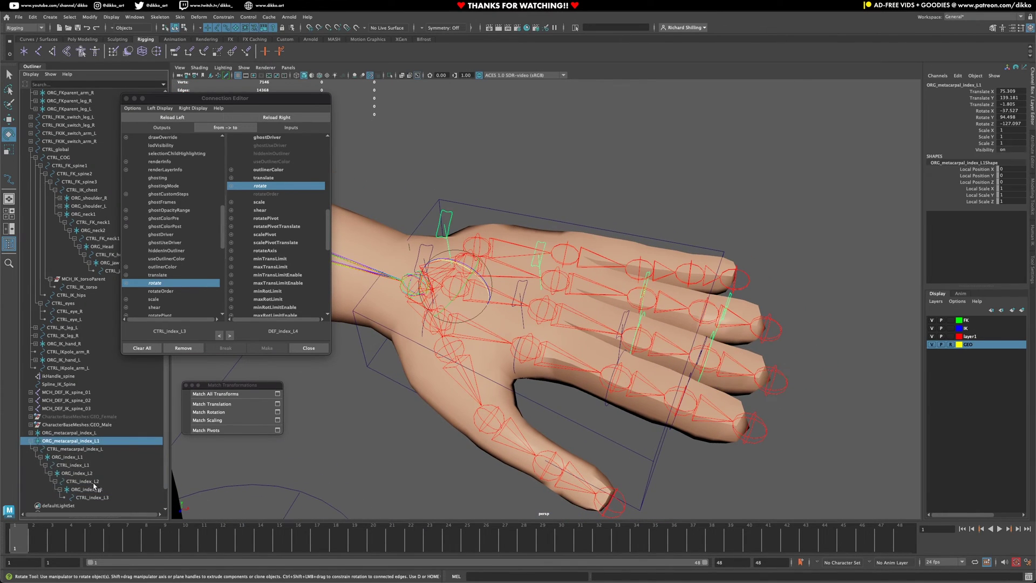
left_click(94, 498, "shift")
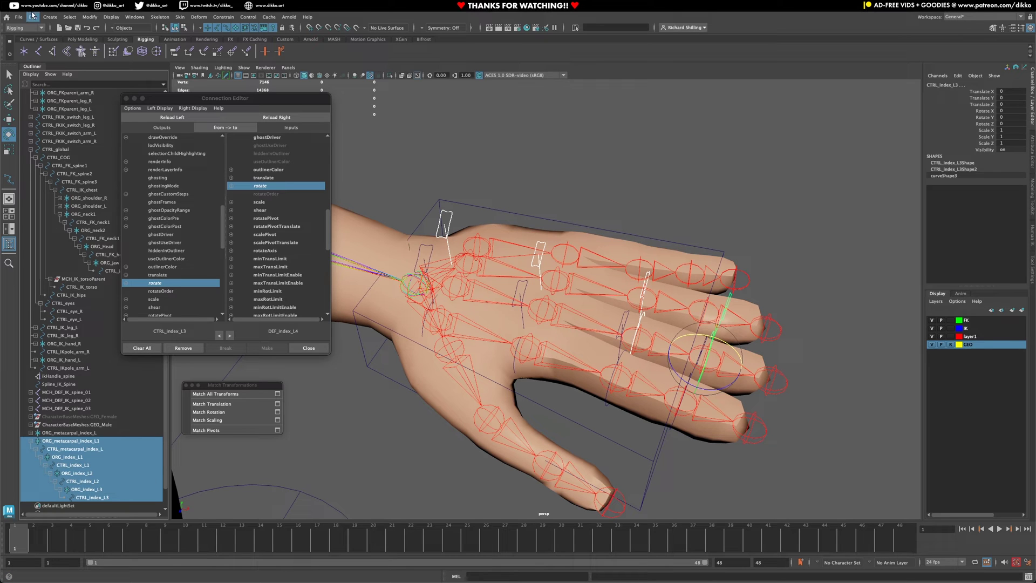
left_click(69, 17)
mouse_move(89, 16)
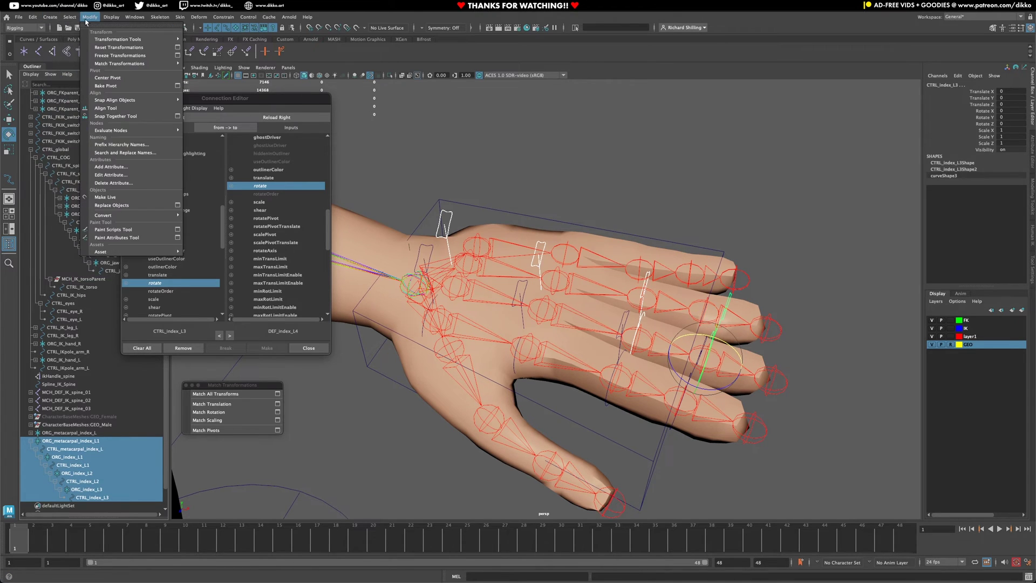
left_click(115, 154)
left_click_drag(620, 154, 591, 156)
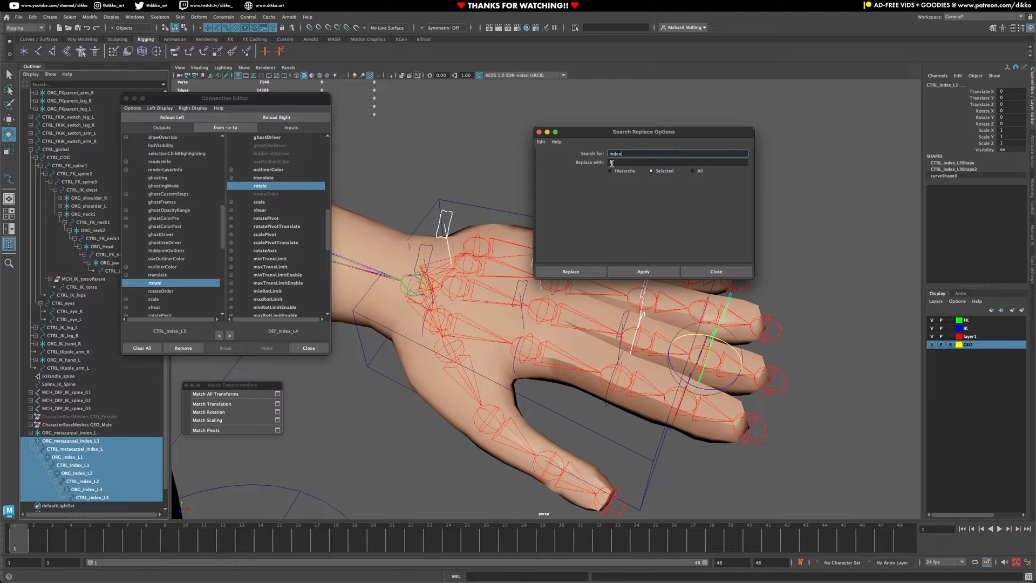
key("Tab")
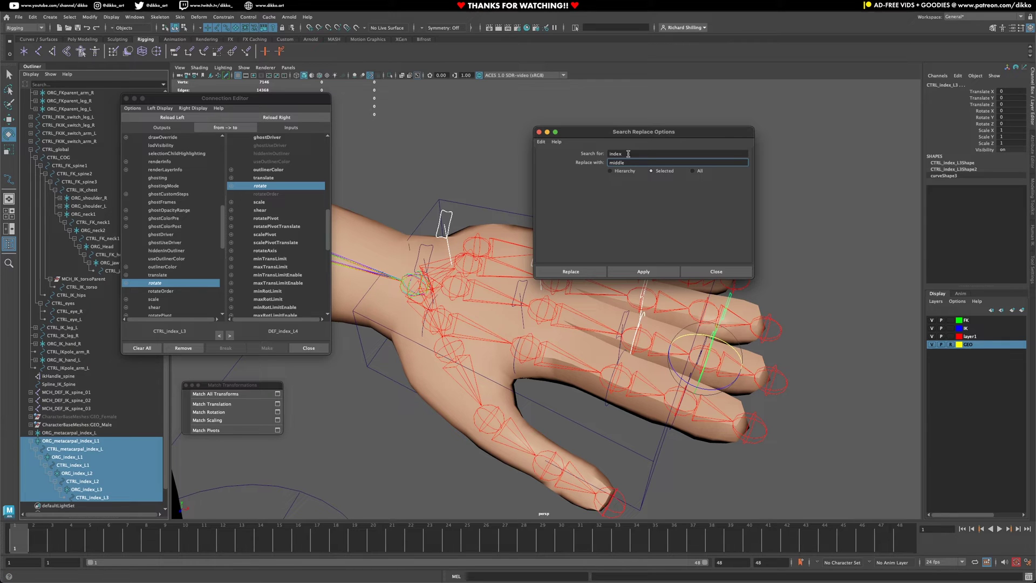
left_click(642, 270)
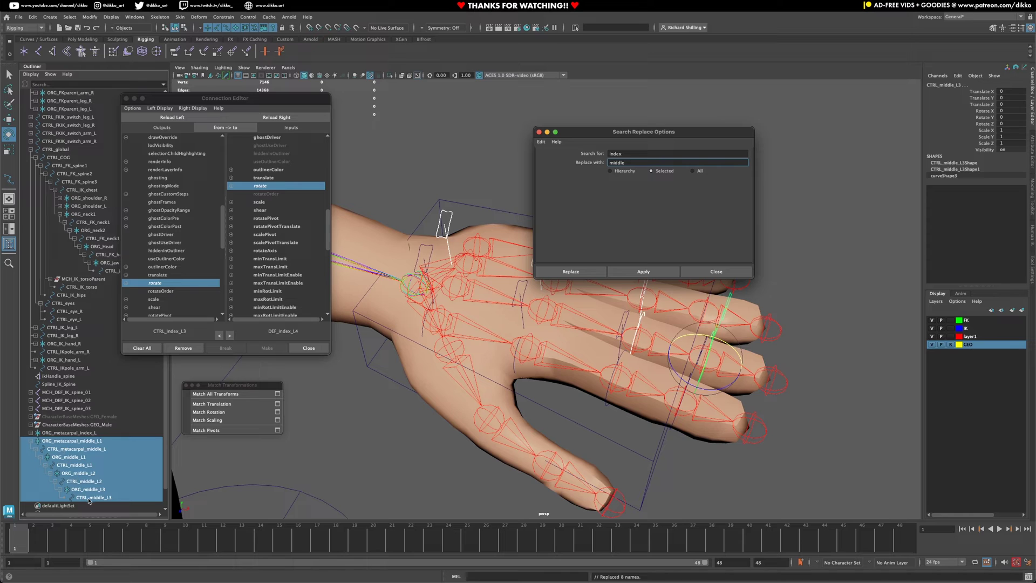
left_click(539, 132)
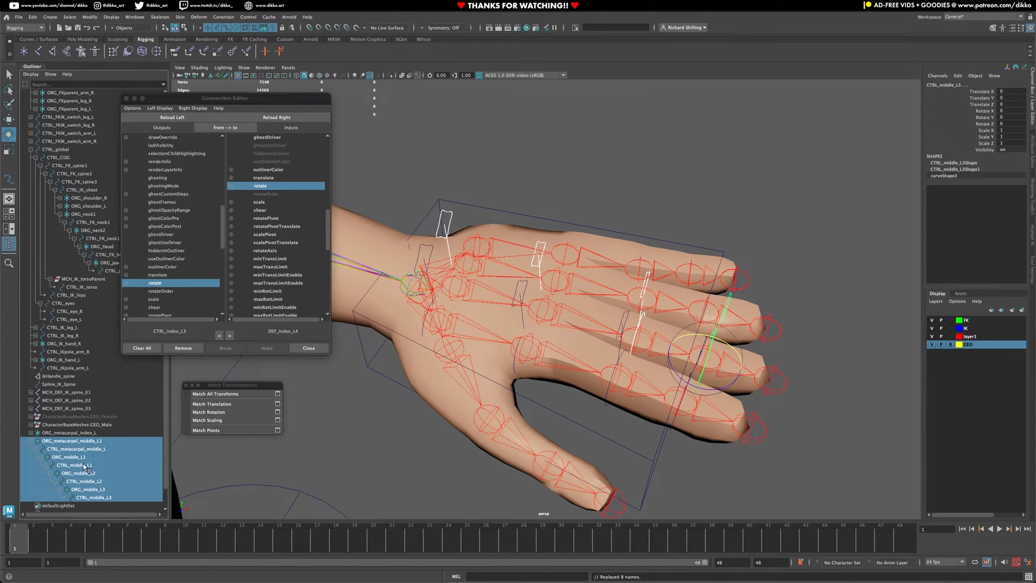
Connect the rotate attributes of CTRL_metacarpal_middle_L and CTRL_middle_L1 through L3 to DEF_middle_L1 through L4.
left_click(447, 219)
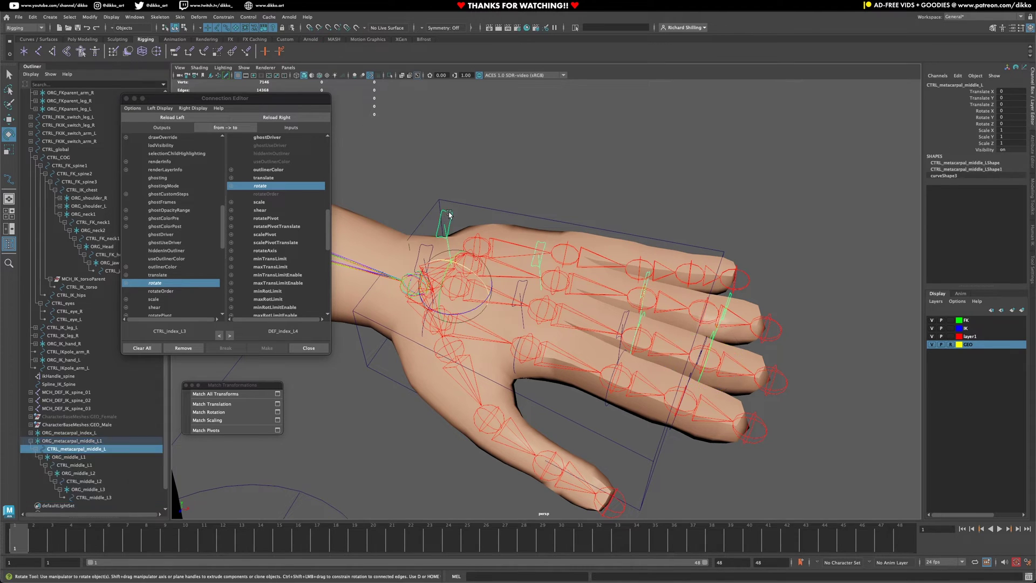
left_click(172, 117)
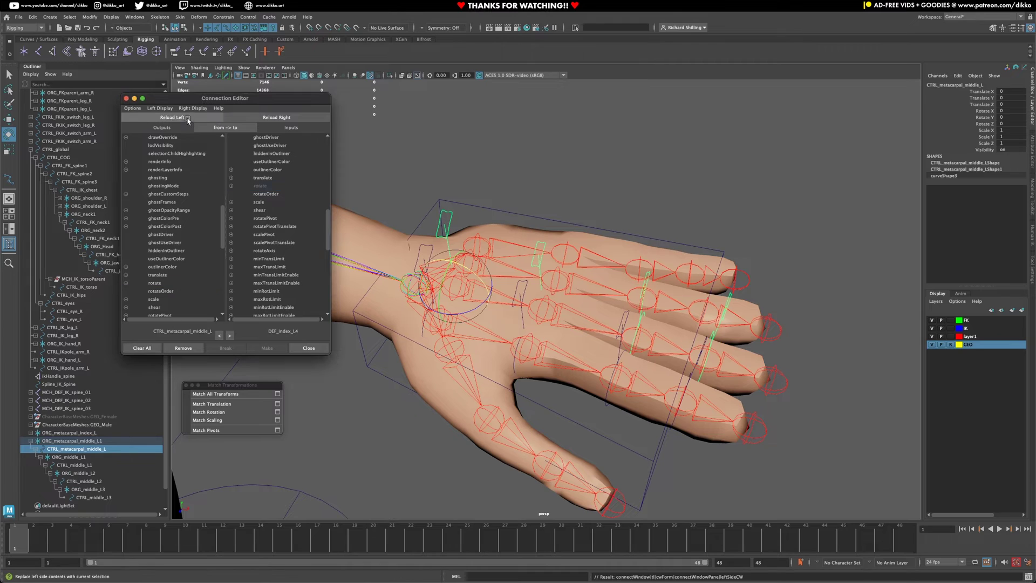
left_click(506, 296)
left_click(281, 119)
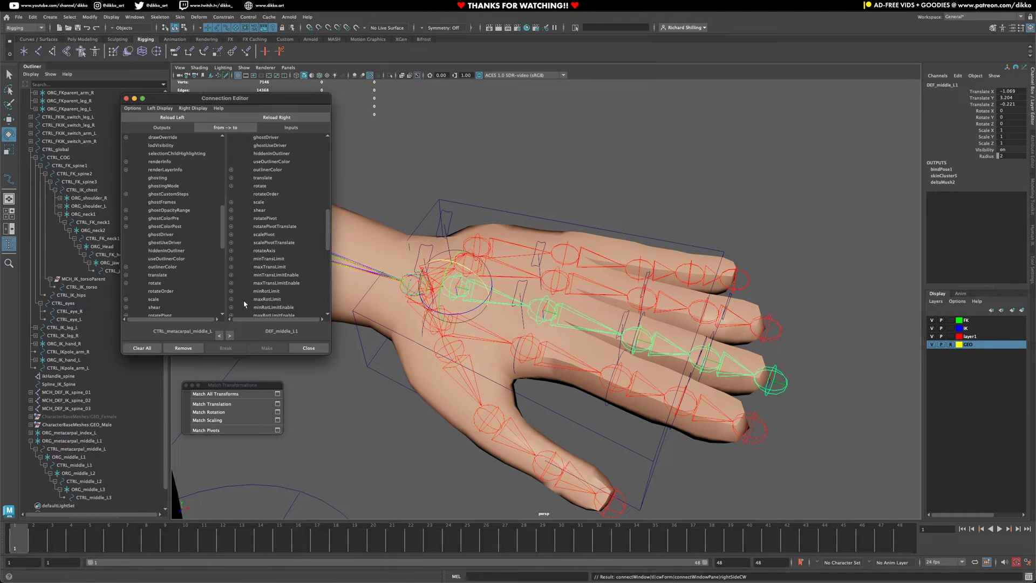
left_click(152, 281)
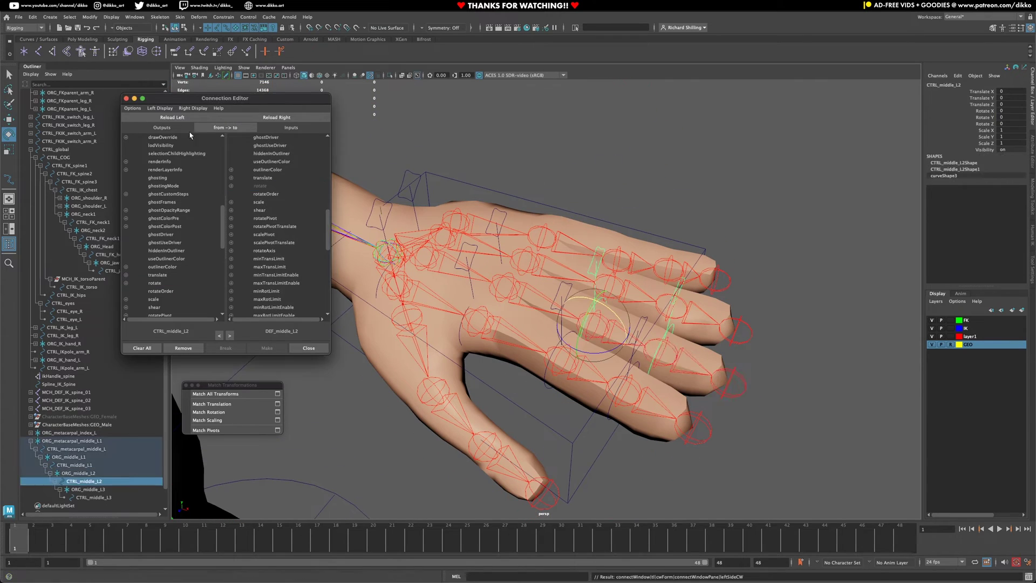
left_click(155, 283)
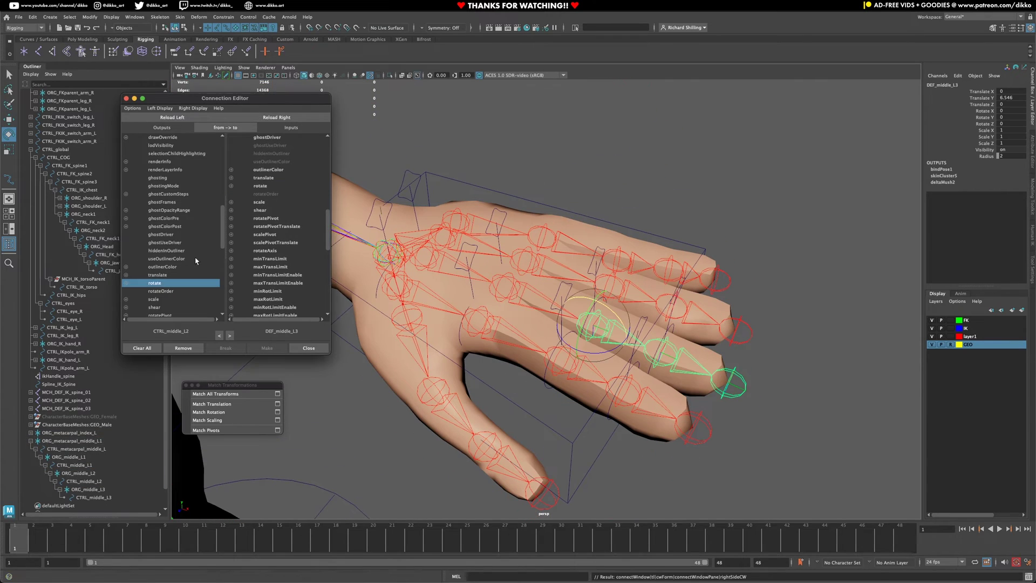
left_click(260, 185)
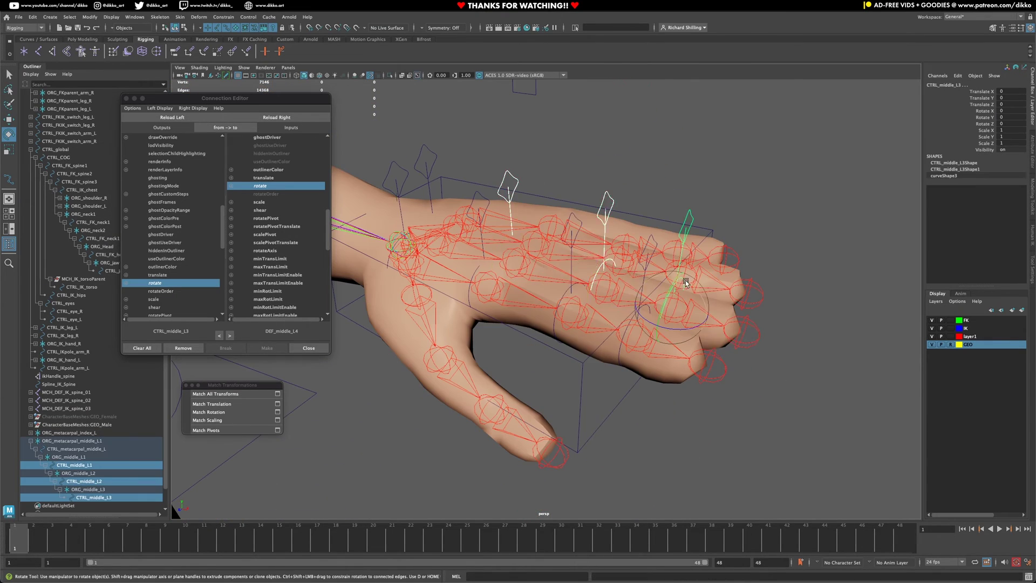
Duplicate the collapsed ORG_metacarpal_middle_L1 hierarchy and replace "middle" with "ring" throughout the copy's names.
left_click(60, 472)
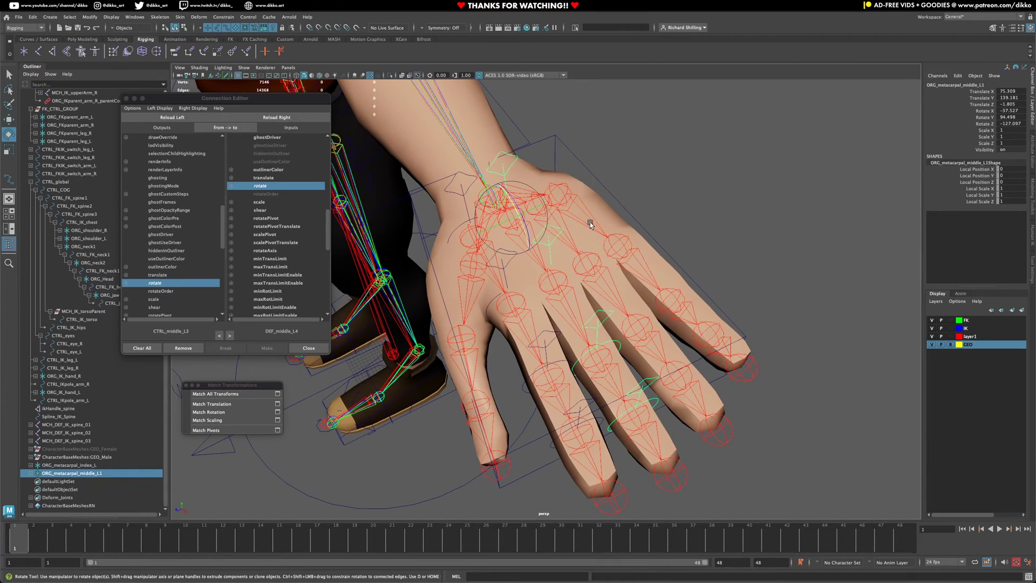
left_click(72, 480)
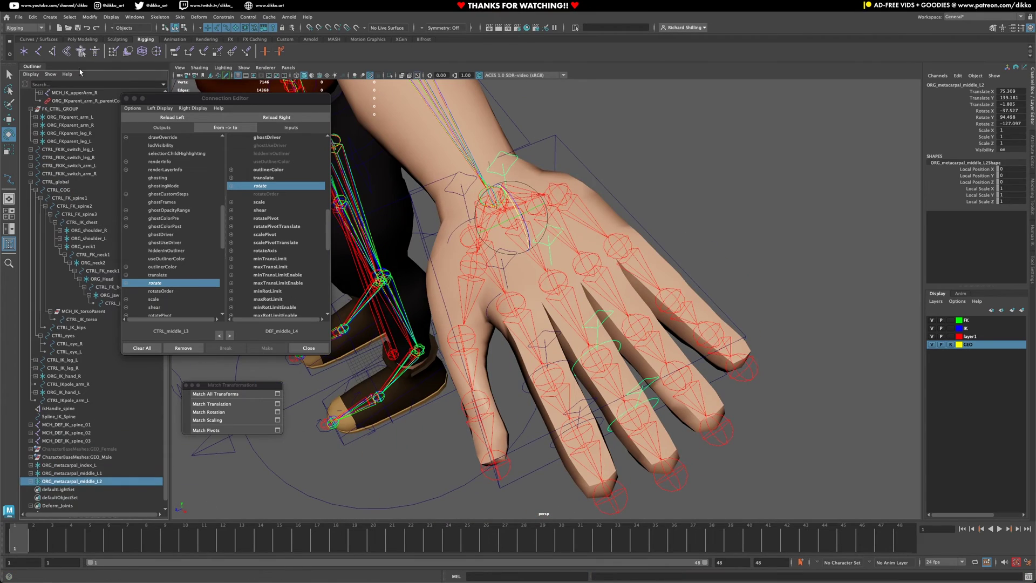
left_click(90, 16)
left_click(108, 178)
type("ring")
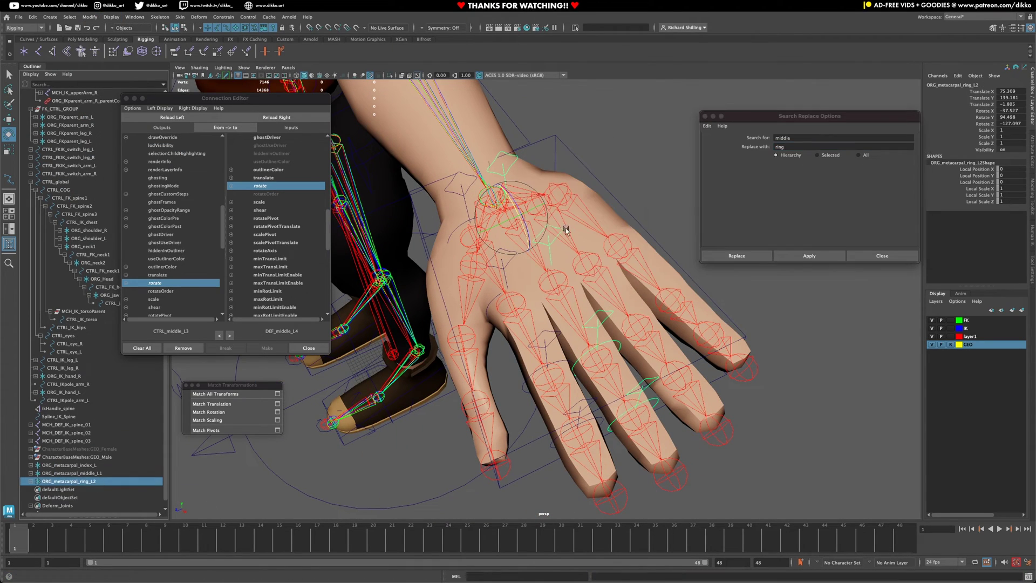
Match the transforms of ORG_metacarpal_ring_L2 and ORG_ring_L1 through L3 to the corresponding DEF_ring joints.
left_click(207, 396)
left_click(66, 432, "ctrl")
left_click(211, 396)
left_click(75, 449, "ctrl")
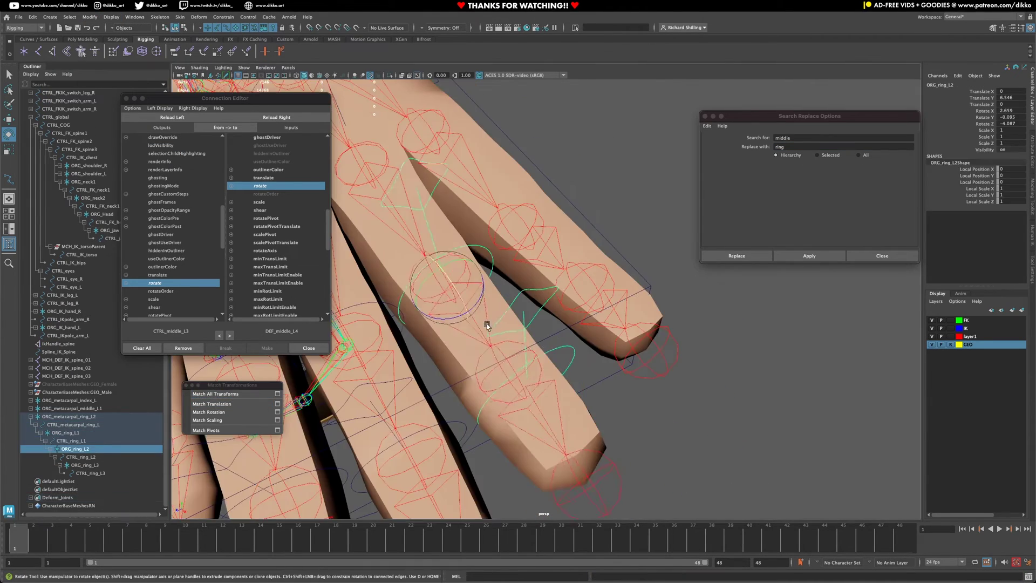
left_click(85, 465, "ctrl")
Connect the rotate attribute of CTRL_ring_L1 to the rotate attribute of DEF_ring_L2.
left_click_drag(505, 206, 508, 333, "alt")
left_click(509, 333)
left_click(173, 117)
left_click(520, 365)
left_click(291, 117)
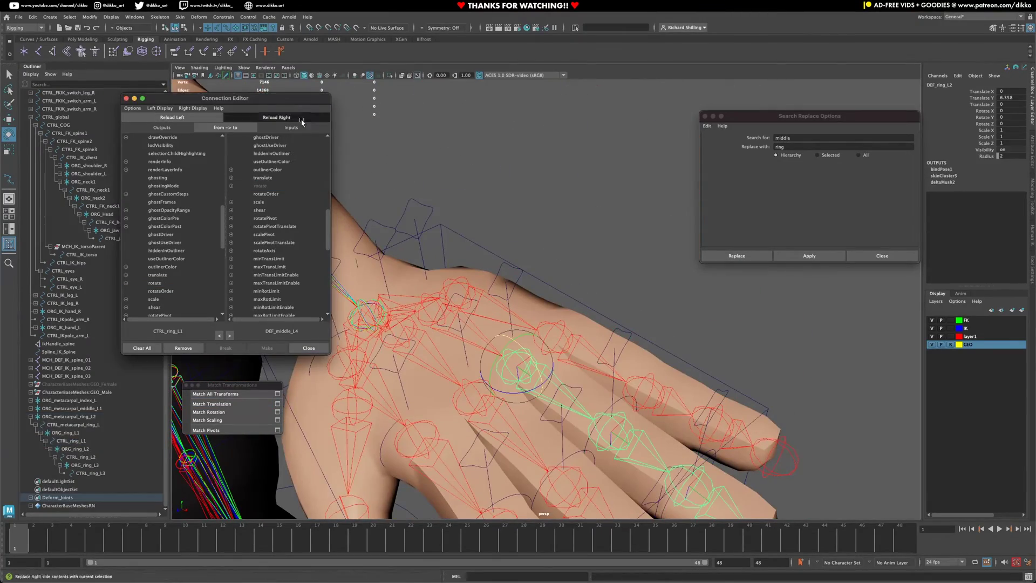
left_click(155, 283)
left_click(260, 185)
Connect the rotate attributes of CTRL_ring_L2 and CTRL_ring_L3 to those of DEF_ring_L3 and DEF_ring_L4.
middle_click_drag(615, 380, 548, 319, "alt")
left_click(155, 283)
left_click(260, 185)
left_click(172, 117)
left_click(282, 118)
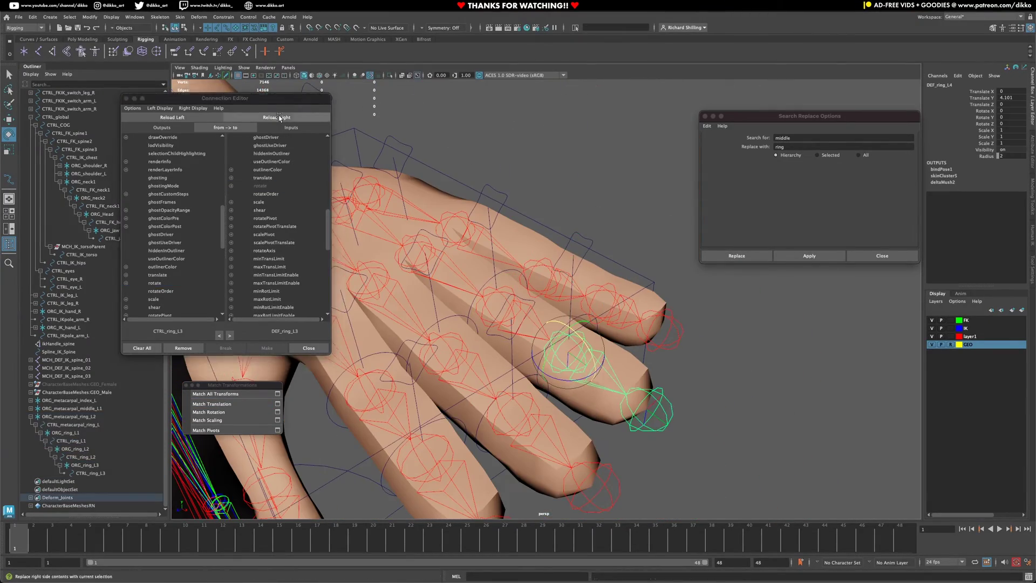
left_click(155, 283)
left_click(260, 186)
Connect the rotate attribute of CTRL_metacarpal_ring_L to the rotate attribute of DEF_ring_L1.
left_click(468, 205)
left_click(376, 208)
left_click(172, 117)
left_click(399, 241)
left_click(283, 118)
left_click(155, 283)
left_click(260, 186)
Check the ring finger controls, from CTRL_metacarpal_ring_L along the finger.
left_click(376, 208)
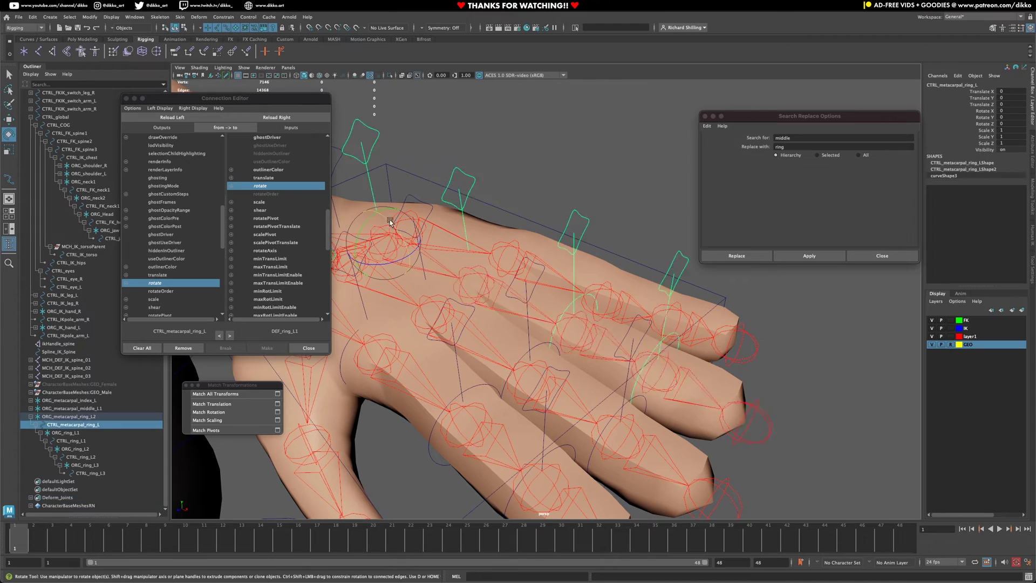
left_click(463, 209)
left_click(670, 277)
Duplicate the collapsed ORG_metacarpal_ring_L2 hierarchy and replace "ring" with "pinky" throughout the copy's names.
left_click(69, 417)
left_click(31, 417)
key("ctrl+d")
left_click(90, 17)
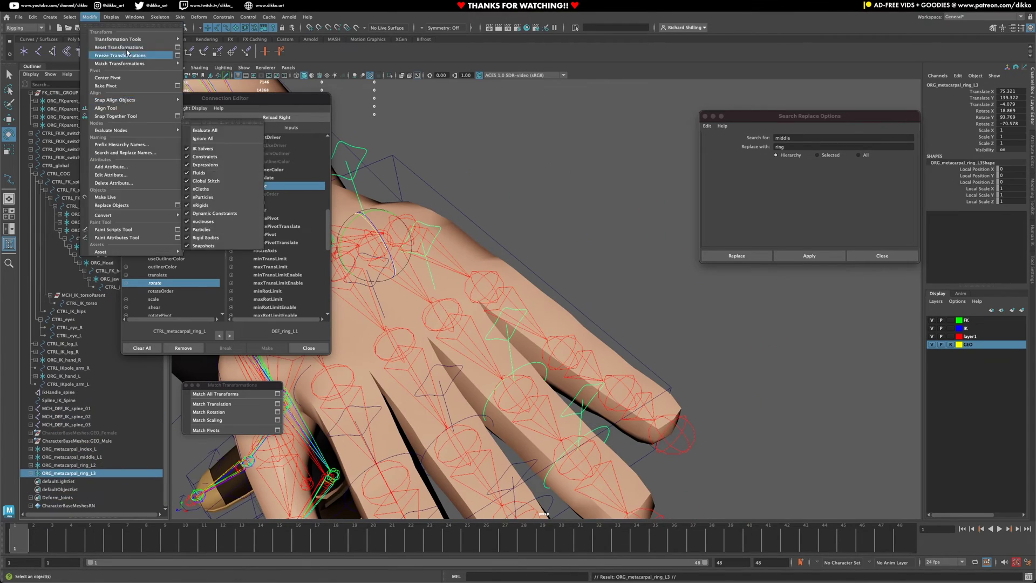
left_click_drag(797, 138, 727, 145)
type("ringpinky")
left_click(736, 256)
Match all transforms of ORG_metacarpal_pinky_L3 to the pinky's metacarpal joint DEF_pinky_L1.
middle_click_drag(378, 448, 511, 372, "alt")
left_click(522, 167, "shift")
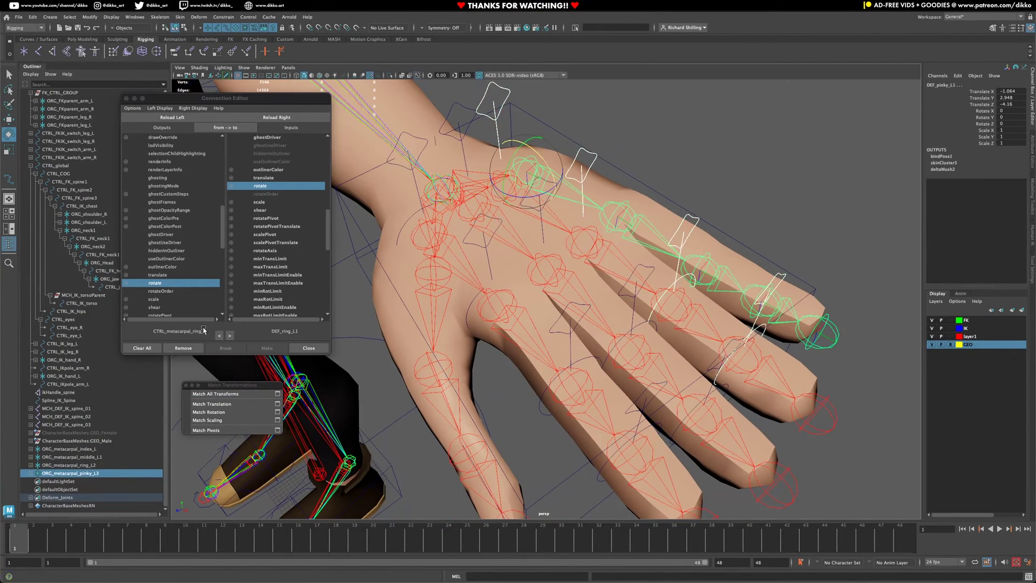
left_click(216, 394)
key("super+z")
Expand the ORG_metacarpal_pinky_L3 hierarchy and match all transforms of ORG_pinky_L1 to DEF_pinky_L2.
left_click(31, 473)
left_click(35, 481)
left_click(40, 490)
left_click(67, 433)
left_click(615, 224, "shift")
left_click(215, 394)
Match all transforms of ORG_pinky_L2 to DEF_pinky_L3 and of ORG_pinky_L3 to DEF_pinky_L4.
left_click(77, 449)
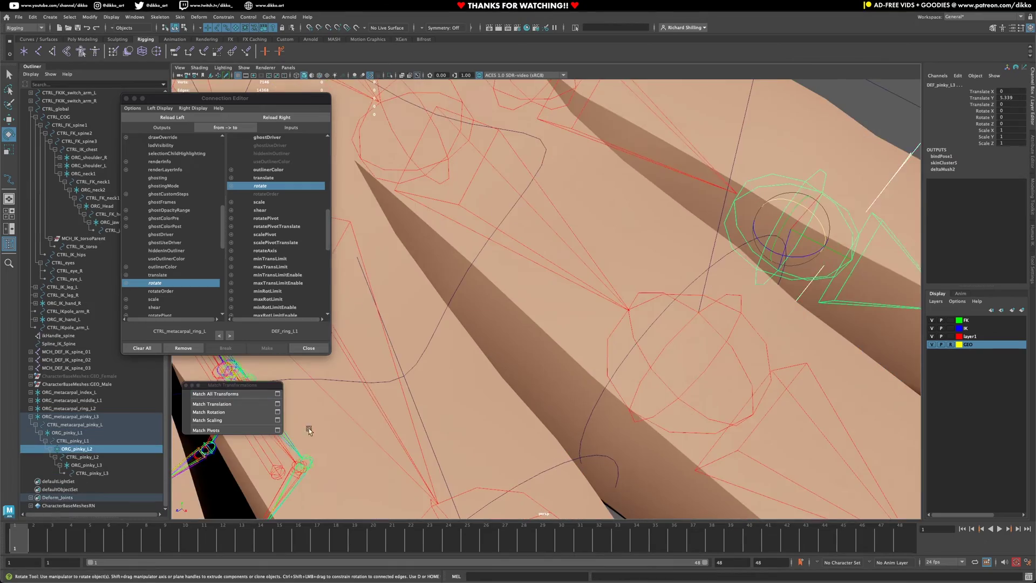
left_click(87, 465)
left_click(646, 310, "shift")
left_click(216, 394)
Connect the rotate attribute of CTRL_pinky_L1 to the rotate attribute of DEF_pinky_L2.
left_click(172, 117)
left_click(276, 117)
left_click(157, 283)
left_click(260, 186)
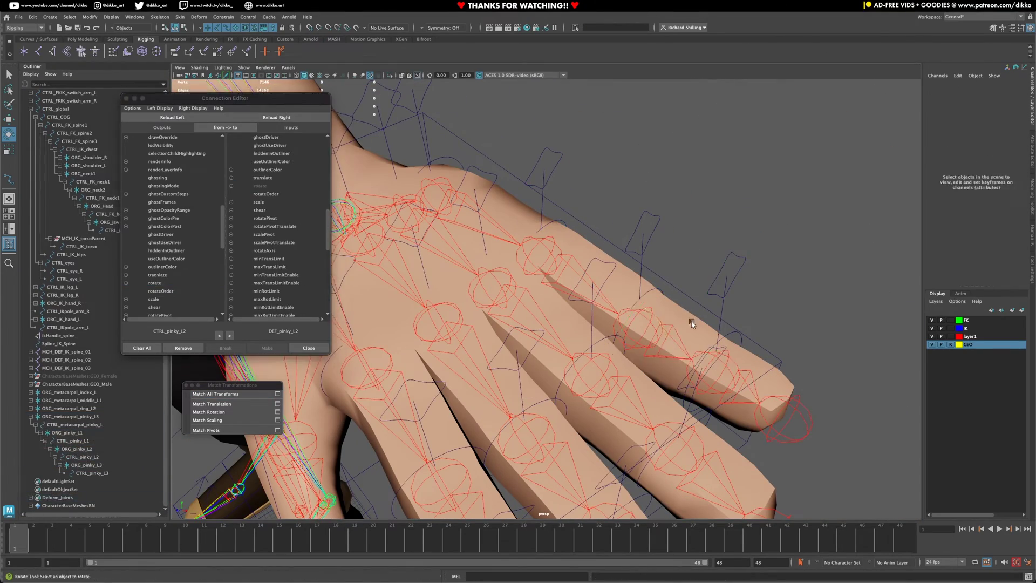
Connect the rotate attribute of CTRL_pinky_L2 to that of DEF_pinky_L3, and CTRL_pinky_L3's rotate to that of DEF_pinky_L4.
left_click(155, 283)
left_click(260, 186)
left_click(172, 117)
left_click(276, 118)
left_click(755, 376)
left_click(276, 117)
left_click(155, 283)
left_click(260, 186)
Connect the rotate attribute of CTRL_metacarpal_pinky_L to the rotate attribute of DEF_pinky_L1.
left_click(172, 117)
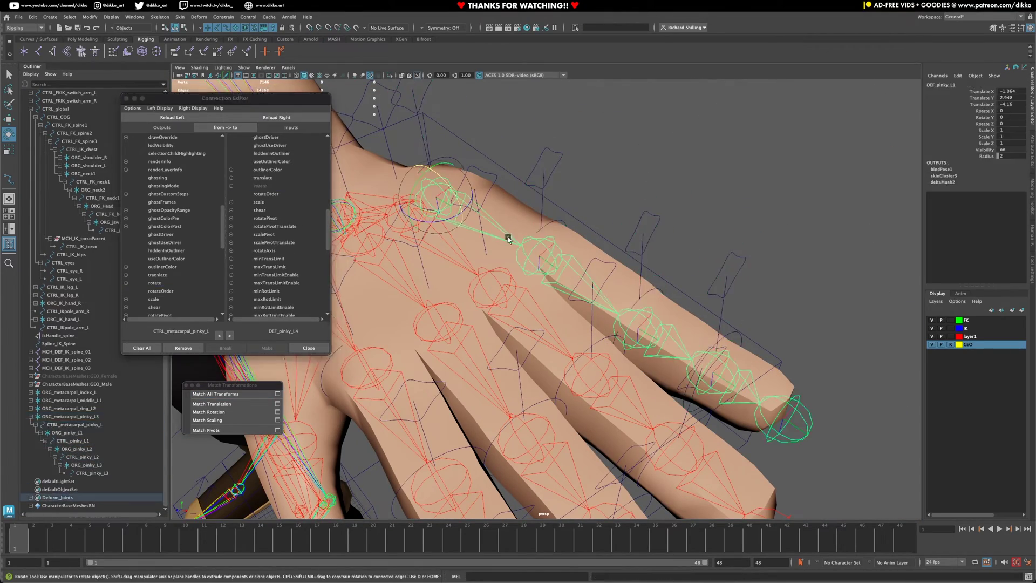
left_click(276, 117)
left_click(155, 283)
left_click(260, 185)
Test the pinky connections by rotating CTRL_pinky_L1, CTRL_pinky_L2 and CTRL_pinky_L3 together, and undo the rotation.
left_click_drag(742, 263, 750, 270, "shift")
left_click_drag(648, 302, 485, 259, "alt")
left_click_drag(453, 270, 609, 340)
key("ctrl+z")
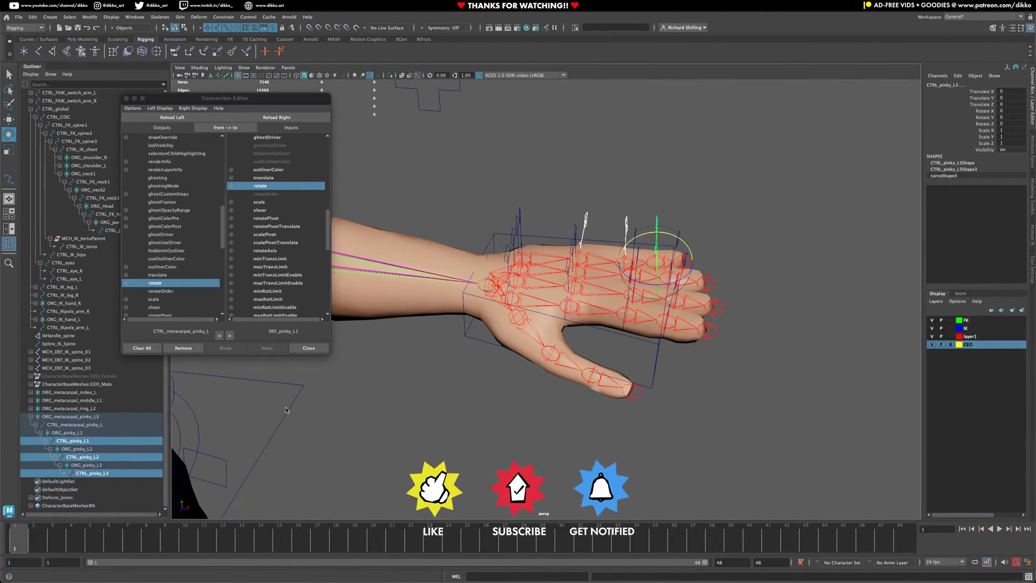
left_click_drag(636, 272, 531, 241, "alt")
left_click(562, 306)
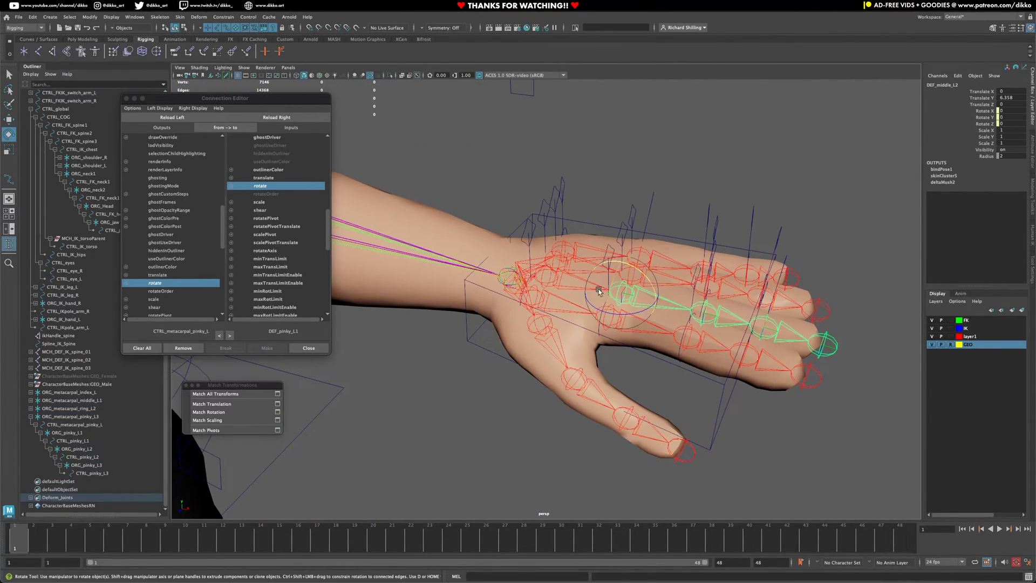
left_click_drag(623, 167, 573, 236, "alt")
left_click(585, 229)
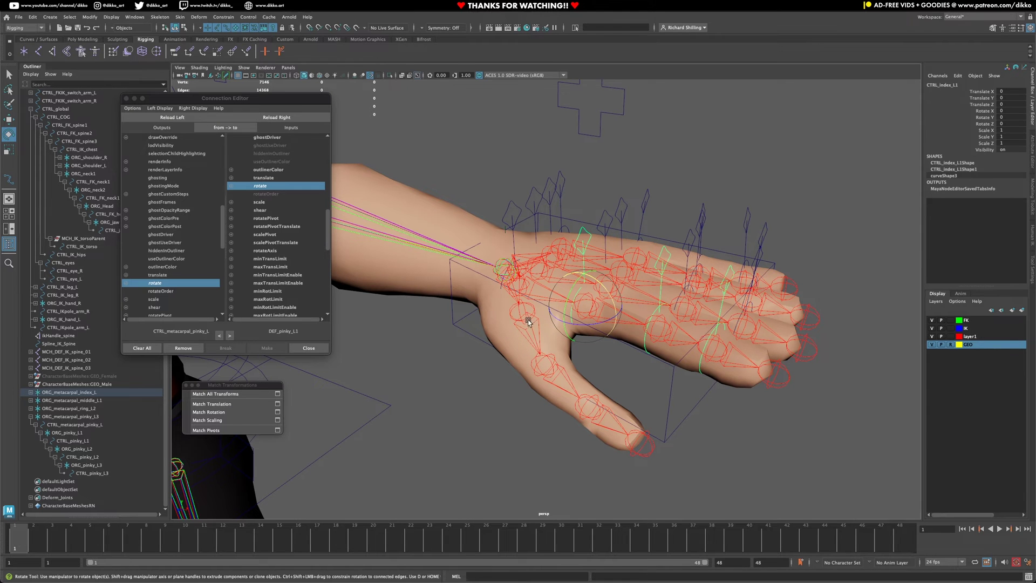
mouse_move(453, 360)
left_mouse_down("alt")
mouse_move(436, 385)
mouse_move(450, 365)
left_mouse_up("alt")
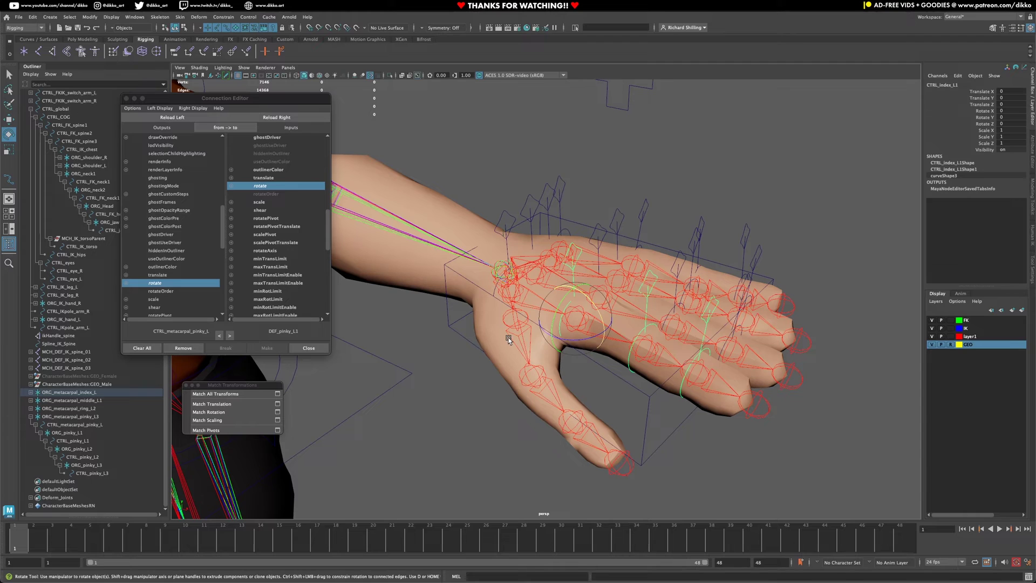
key("ctrl+d")
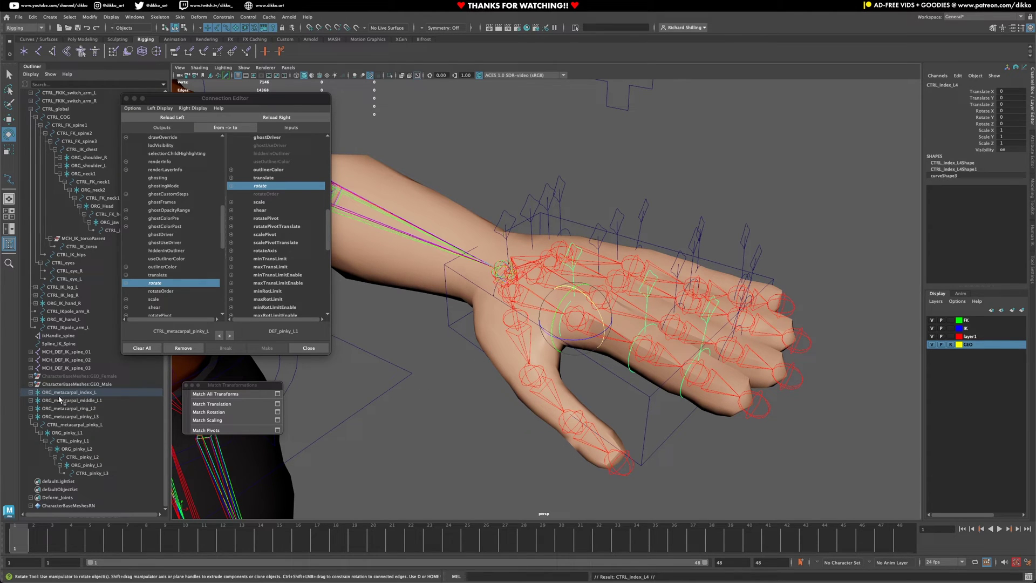
left_click(31, 417)
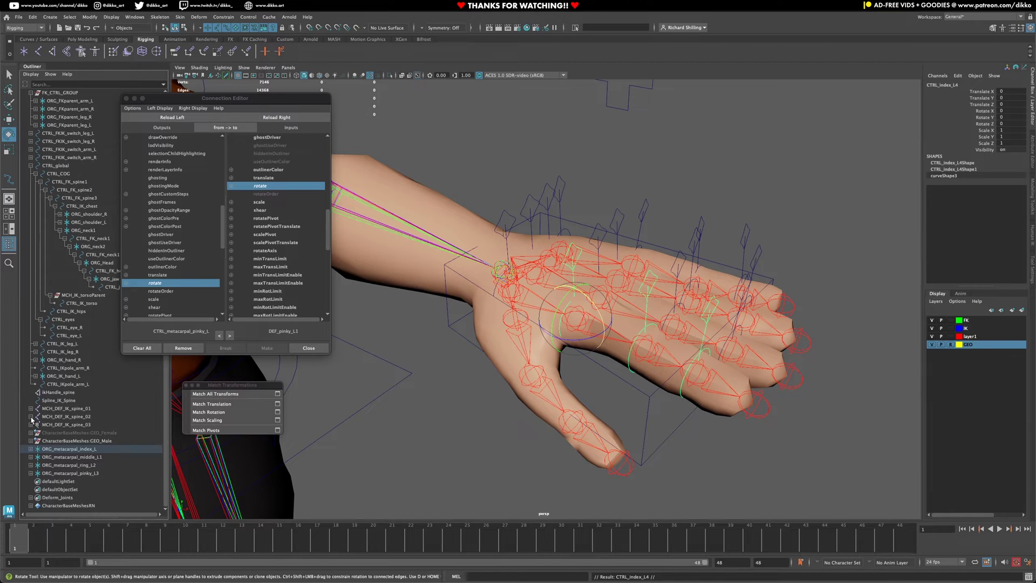
left_click(30, 448)
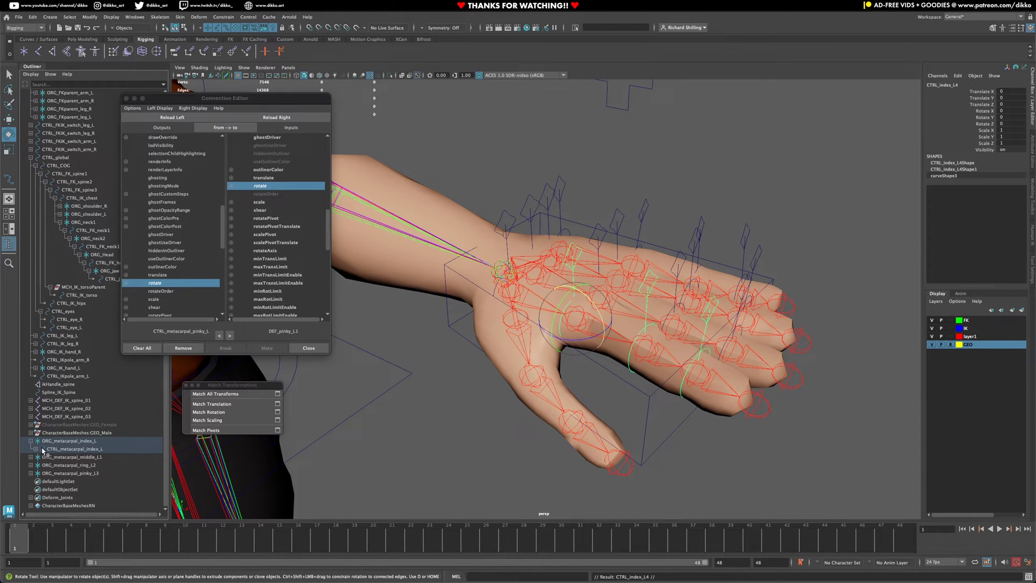
left_click(36, 449)
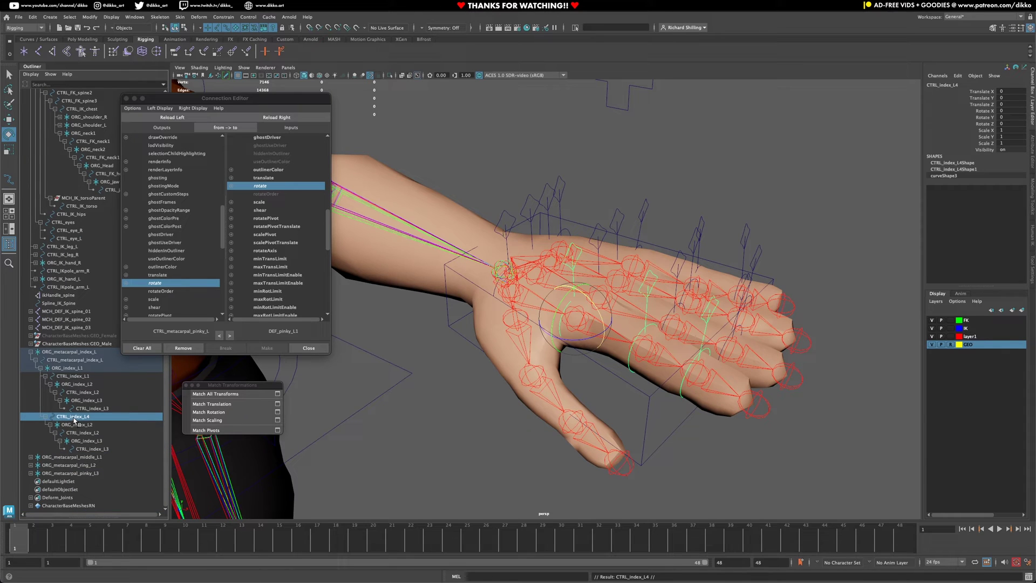
left_click(73, 420)
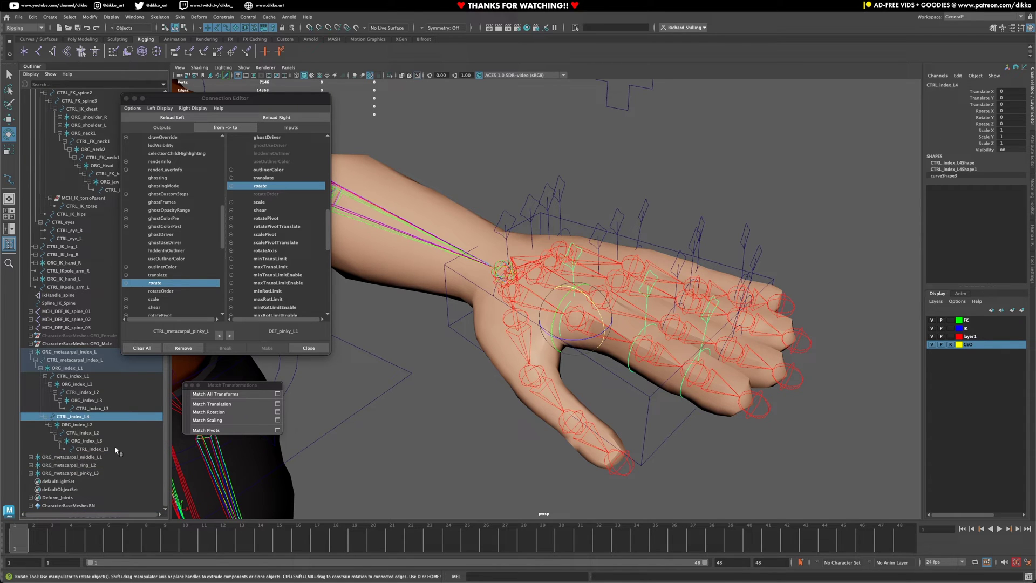
key("shift+p")
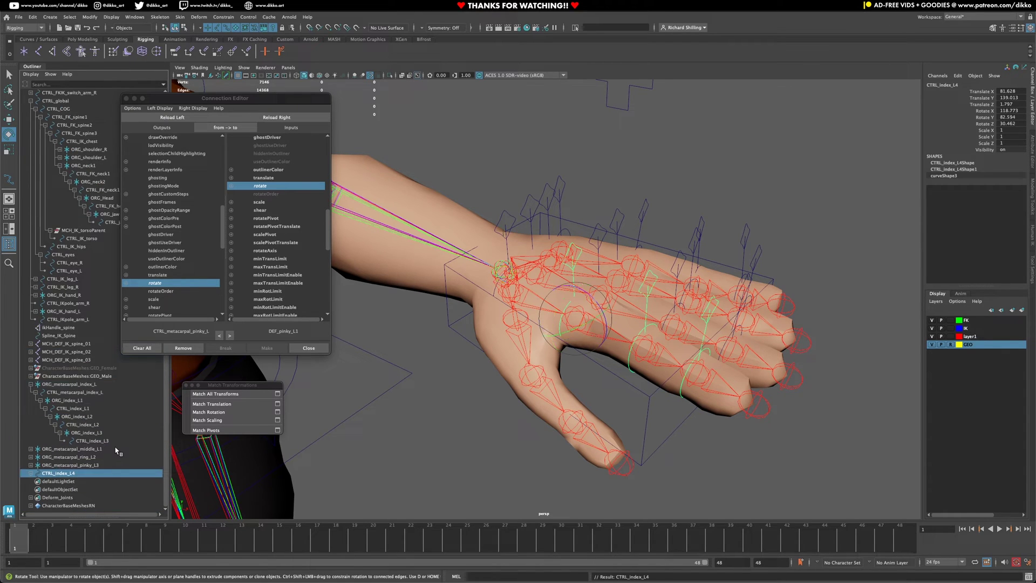
left_click(44, 474)
key("ctrl+z")
key("ctrl+z")
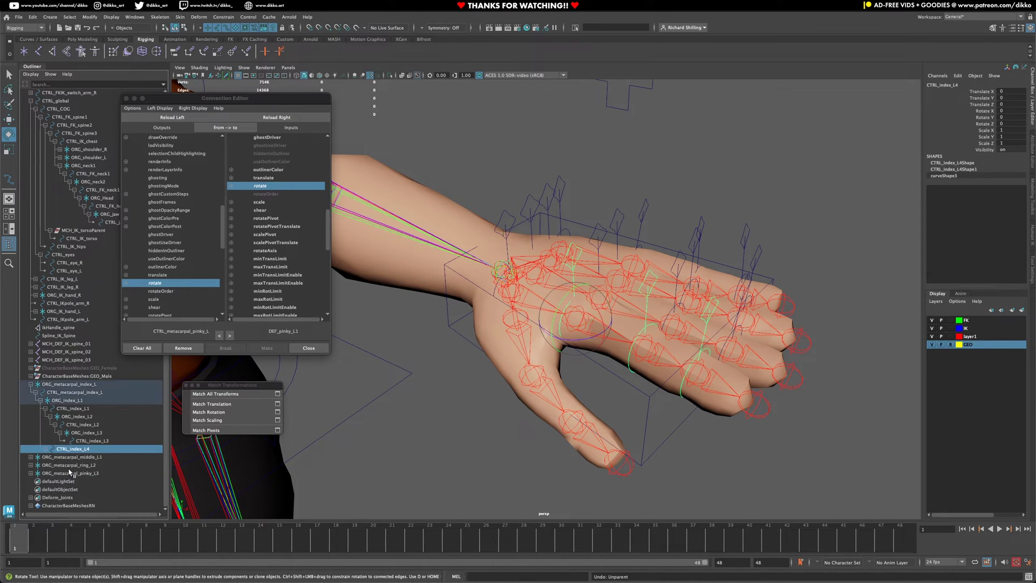
key("ctrl+z")
key("ctrl+z")
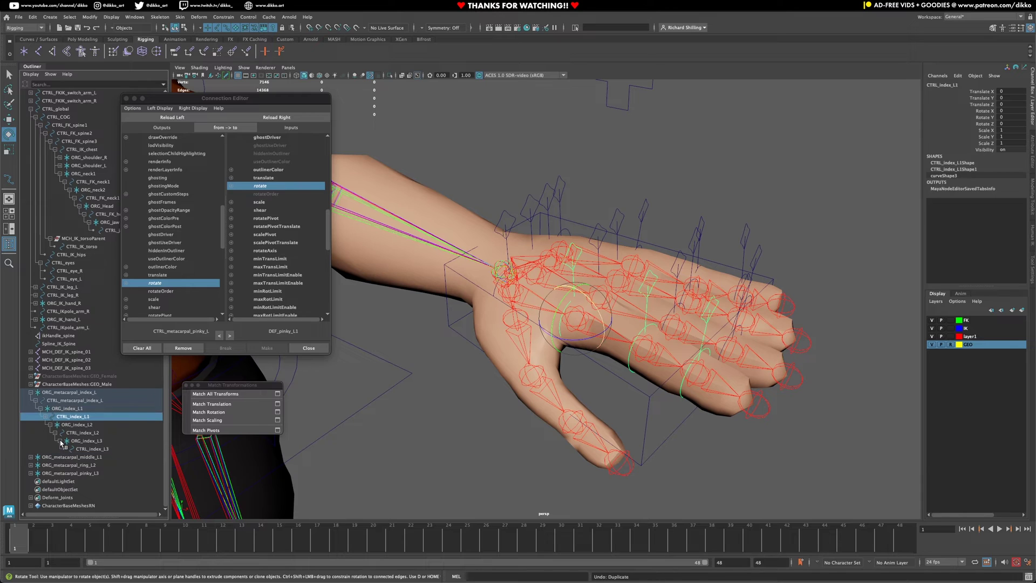
Duplicate the ORG_index_L1 group with its controls and unparent the copy to the scene's top level.
left_click(58, 410)
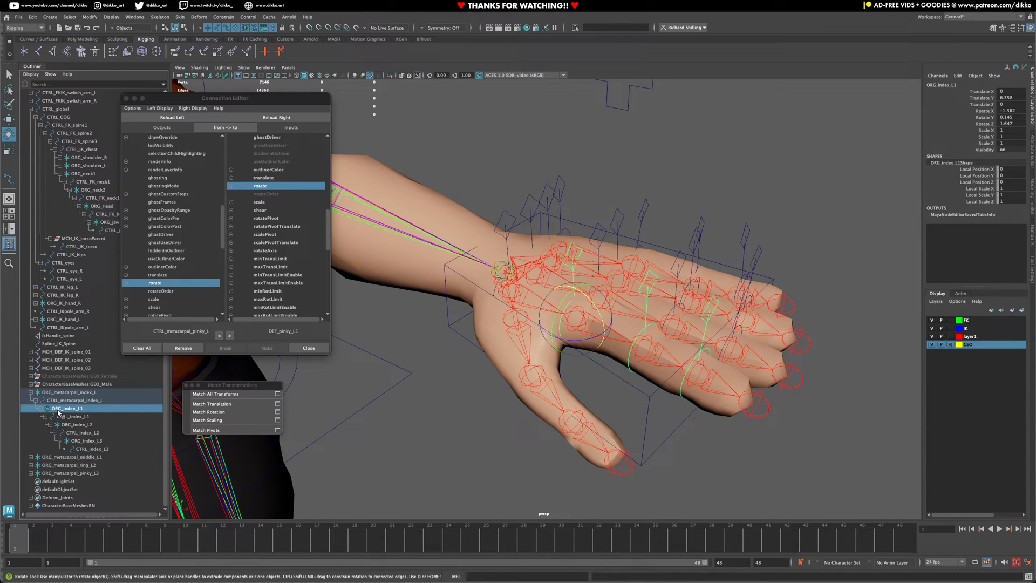
key("ctrl+d")
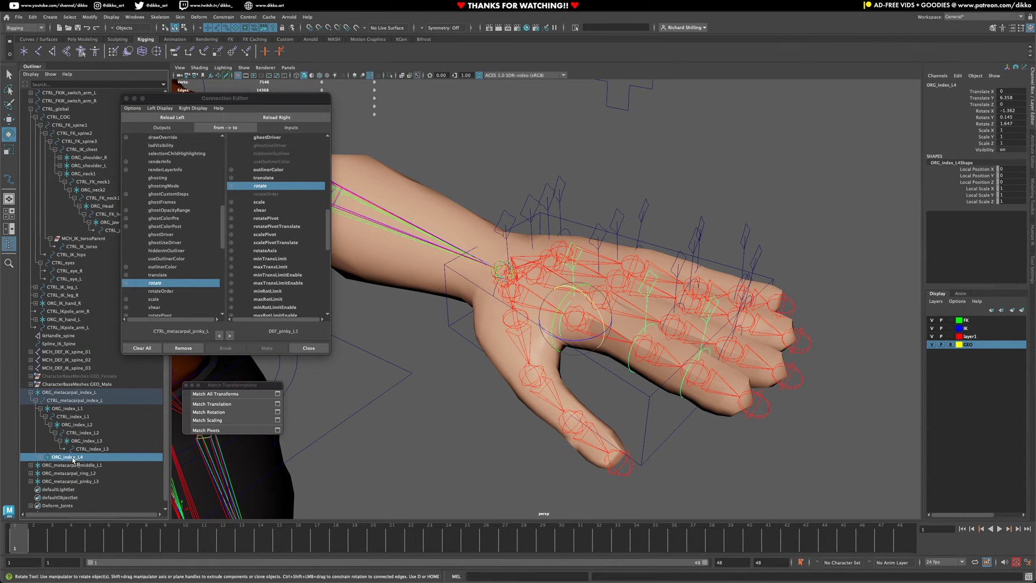
key("shift+p")
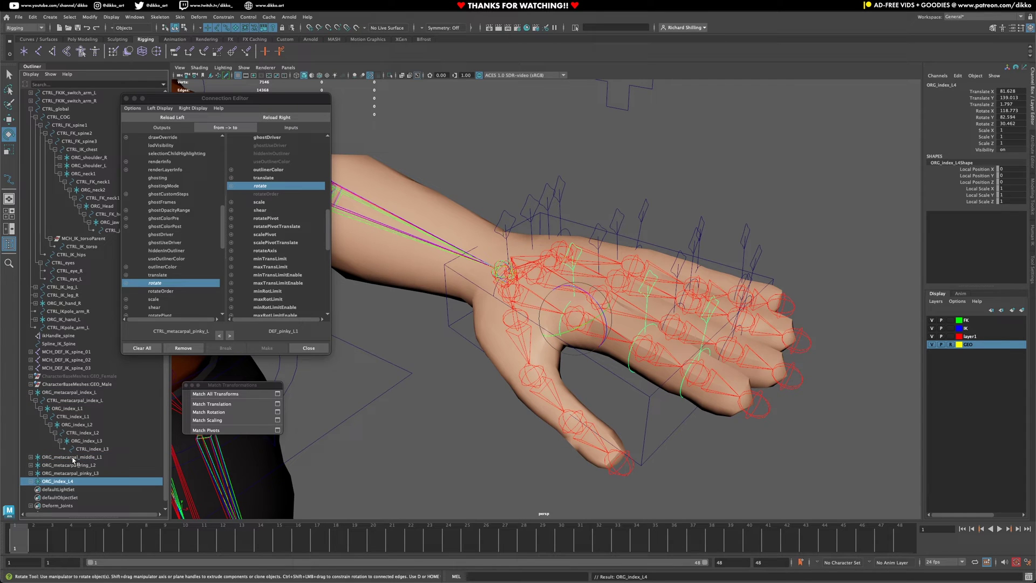
Match all transforms of the duplicated index group to the thumb's first joint, DEF_thumb_L1.
left_click(519, 319, "shift")
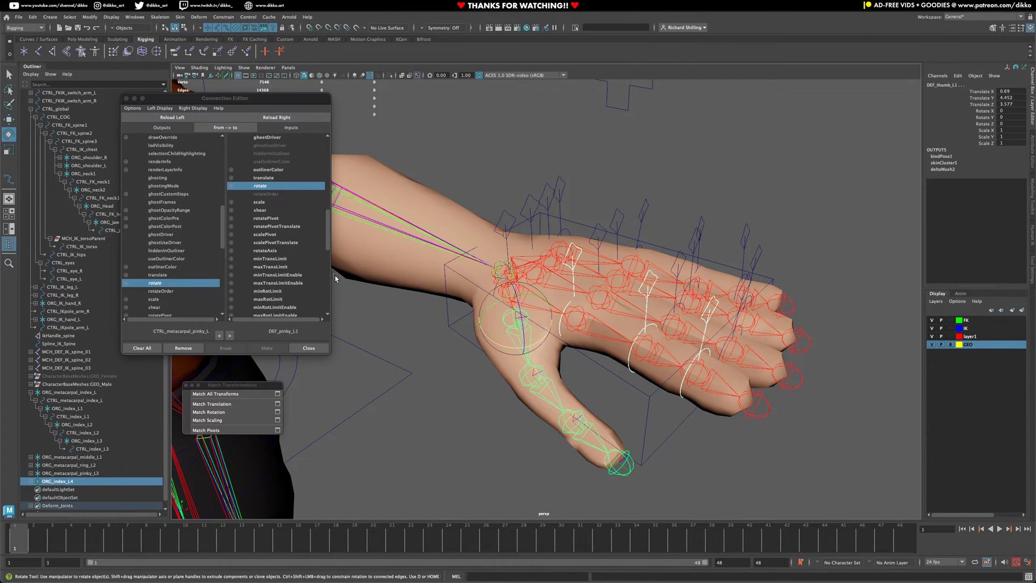
left_click(227, 394)
left_click_drag(459, 376, 386, 372, "alt")
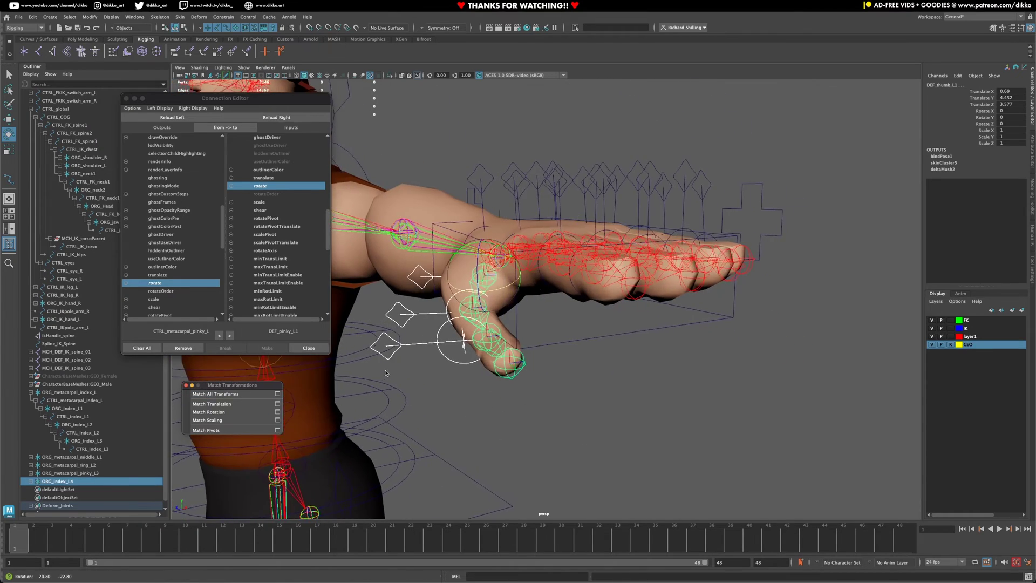
left_click_drag(508, 355, 528, 386, "alt")
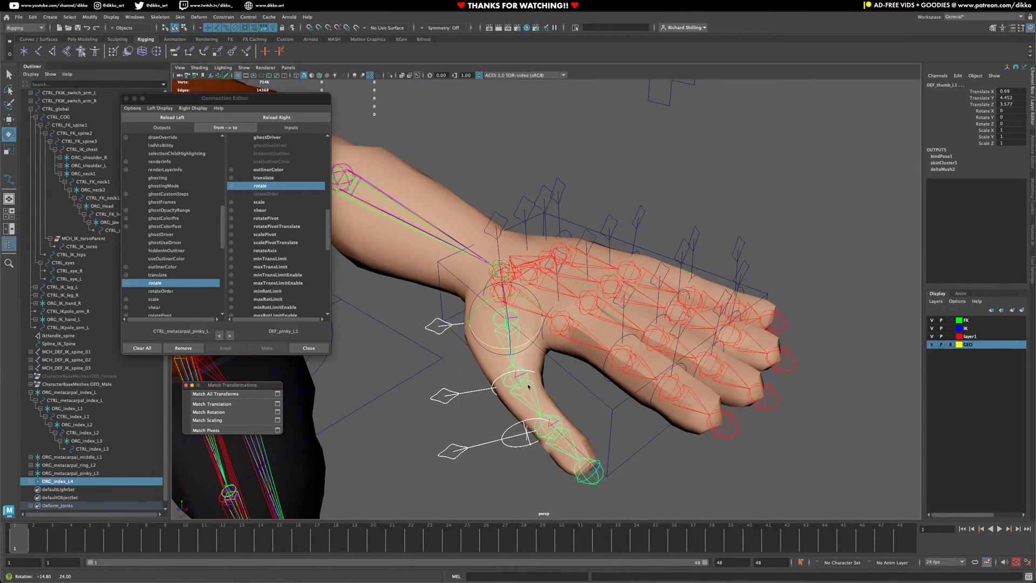
left_click(401, 427)
Replace "index" with "thumb" in the names of the whole duplicated ORG_index_L4 hierarchy.
left_click(31, 481)
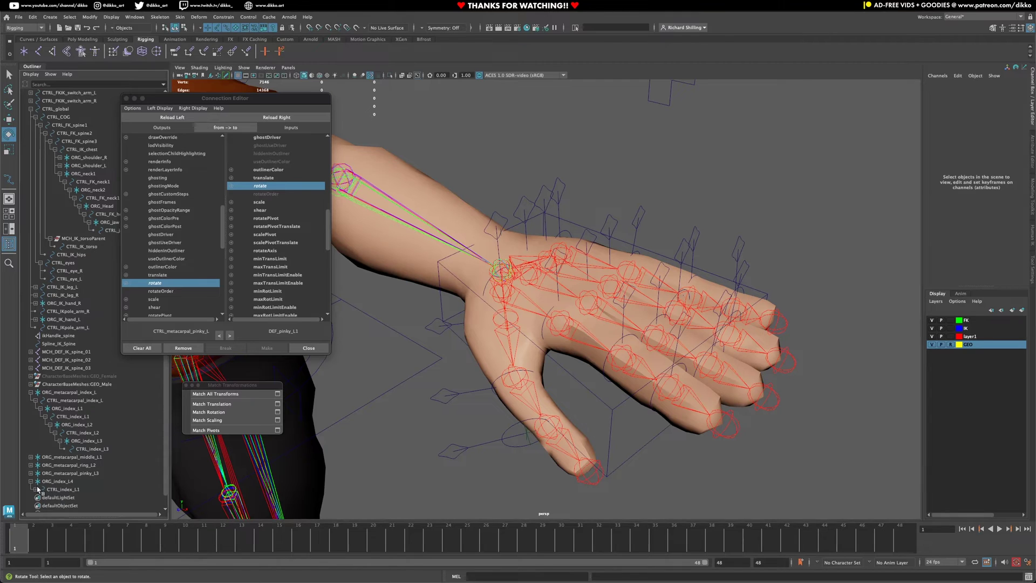
left_click(66, 481)
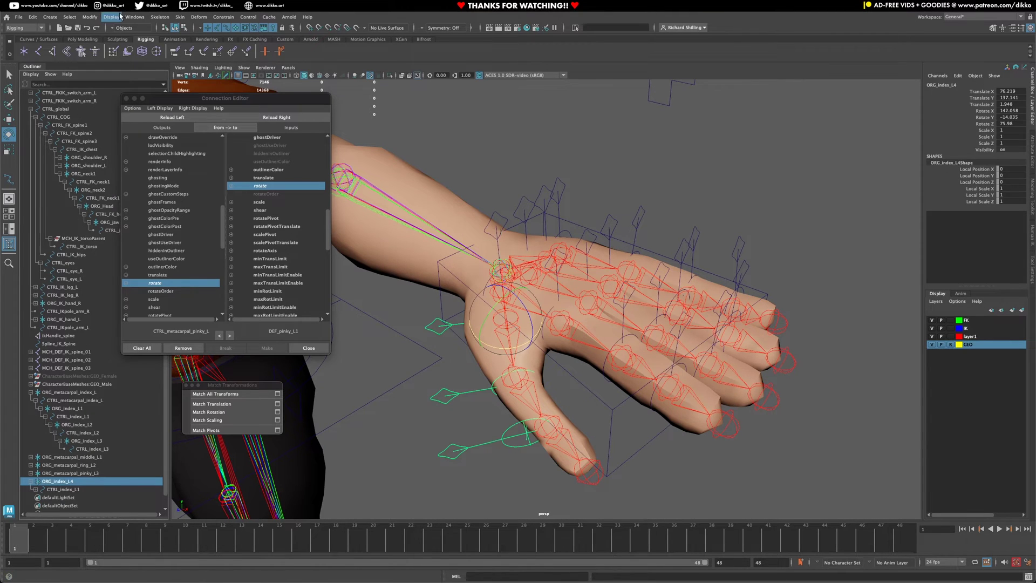
left_click(91, 17)
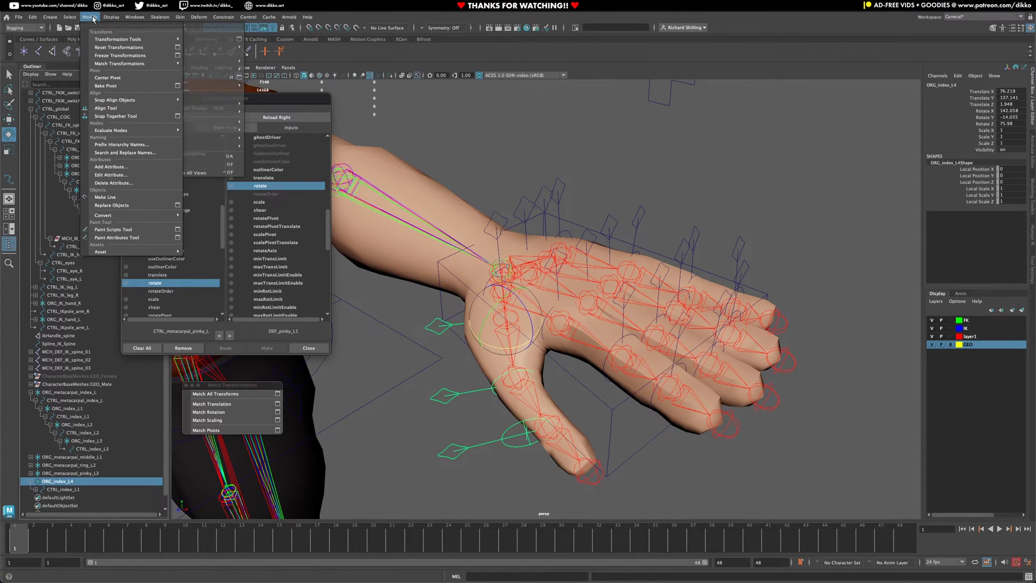
left_click(125, 153)
left_click_drag(812, 137, 741, 138)
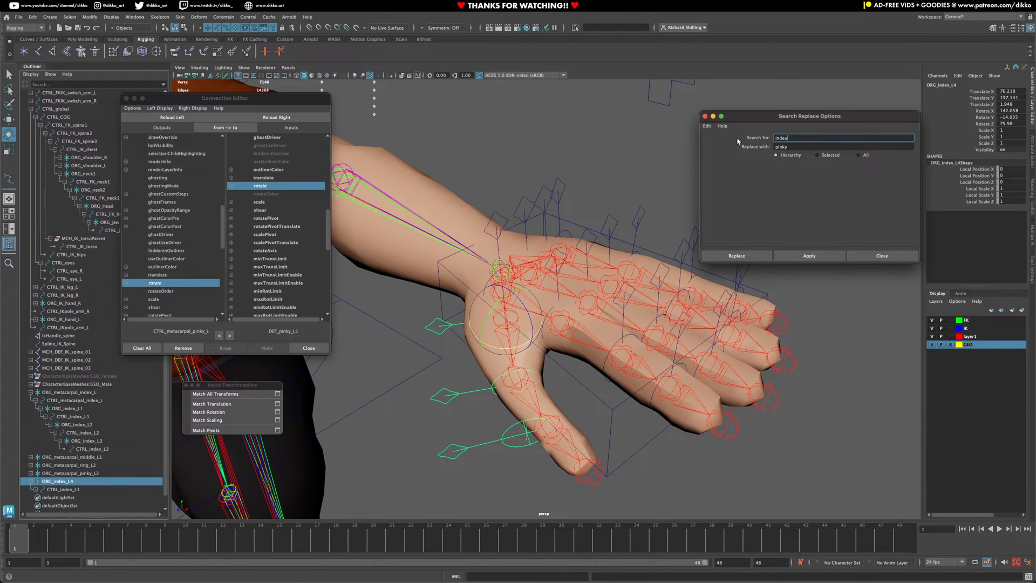
left_click(789, 147)
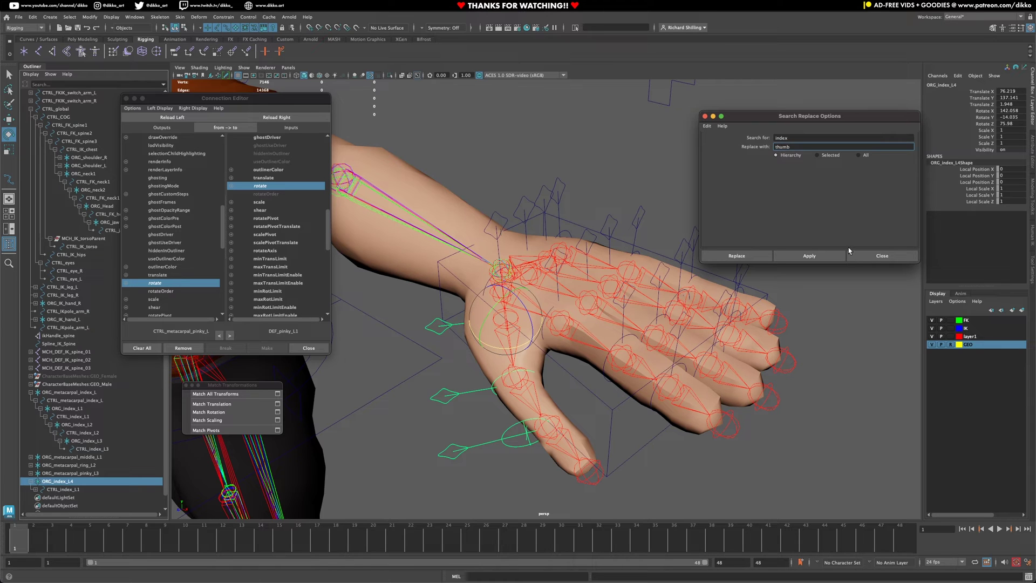
left_click(776, 259)
left_click(707, 116)
Rename the top group of the thumb hierarchy as ORG_thumb_L1.
double_click(72, 482)
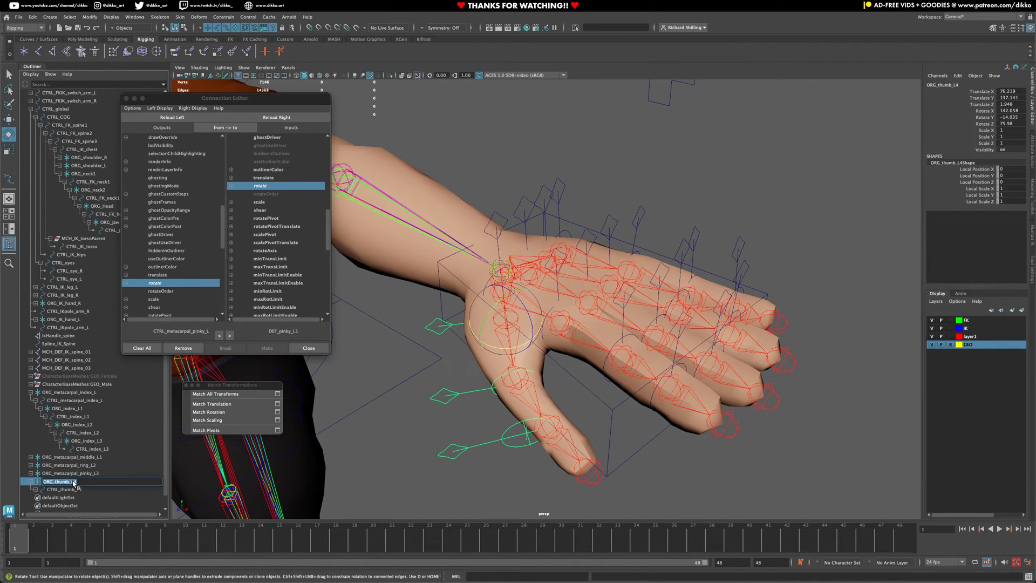
left_click_drag(72, 481, 78, 482)
key("BackSpace")
type("1")
key("Return")
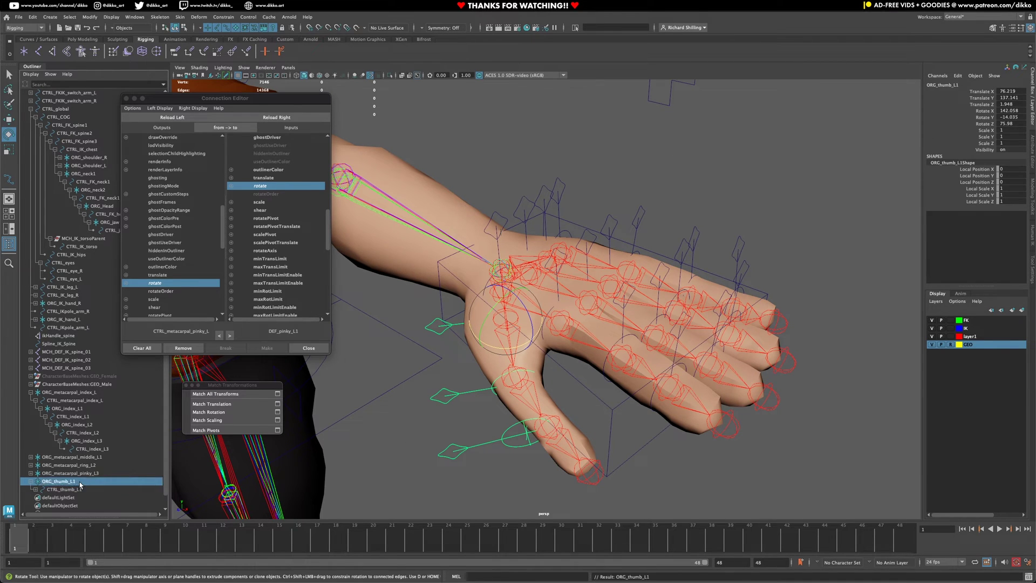
Expand the ORG_thumb_L1 hierarchy and match all transforms of ORG_thumb_L2 to DEF_thumb_L2.
left_click(36, 489)
scroll(92, 503, "down", 2)
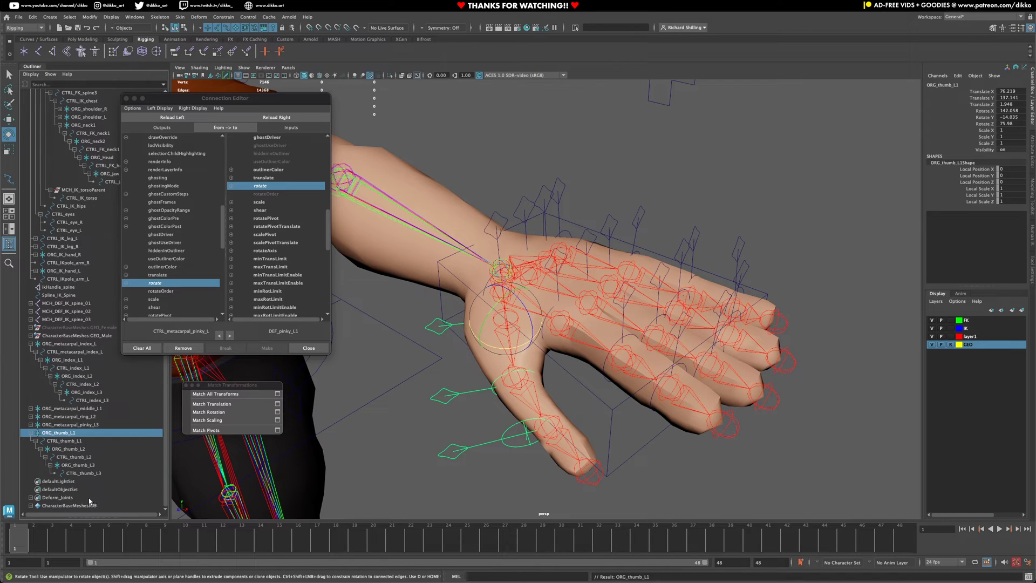
left_click(31, 433)
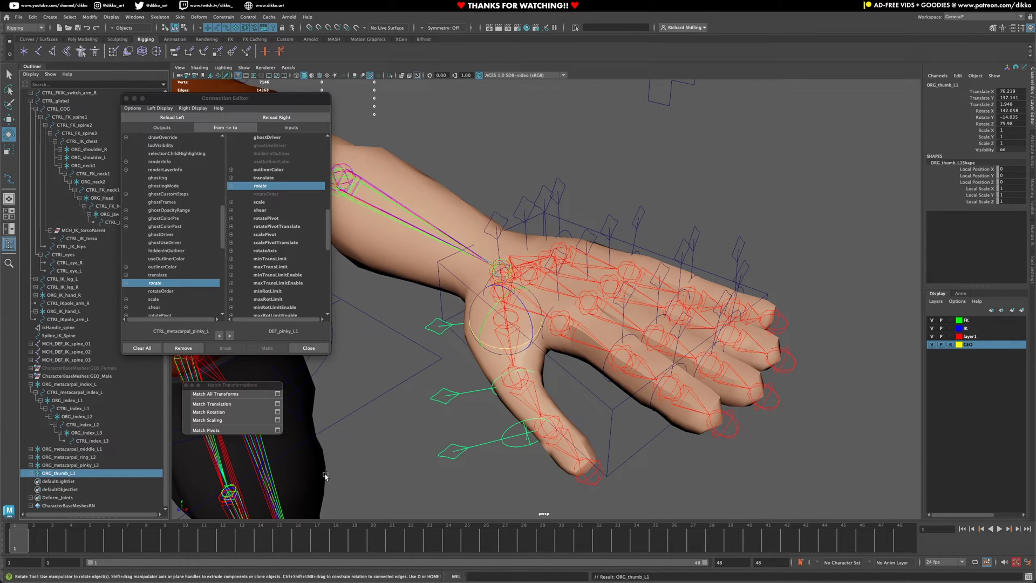
left_click(30, 473)
scroll(41, 484, "down", 1)
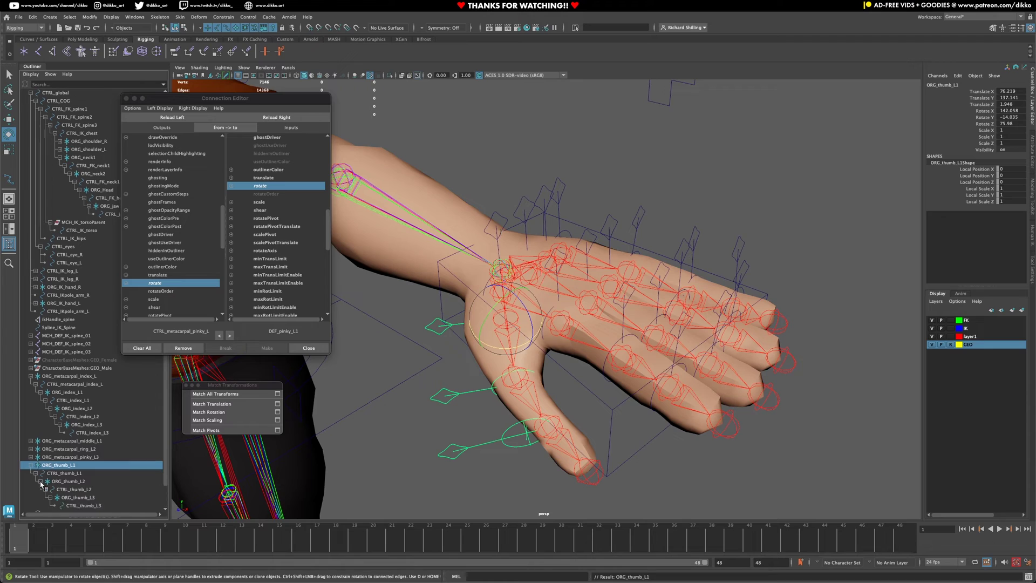
scroll(41, 484, "down", 1)
left_click(66, 473)
left_click_drag(511, 419, 612, 424, "alt")
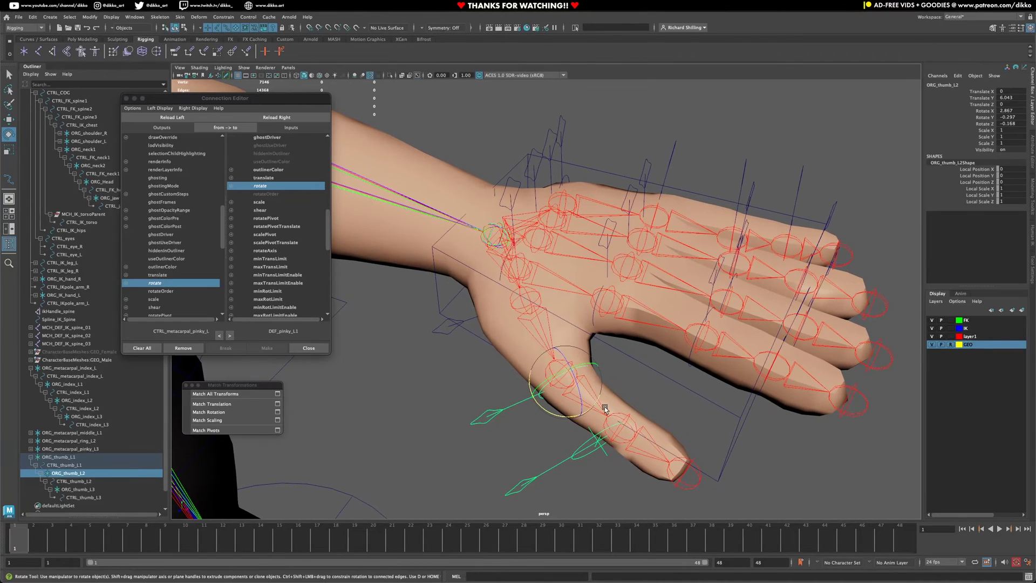
left_click(605, 408, "shift")
left_click(215, 393)
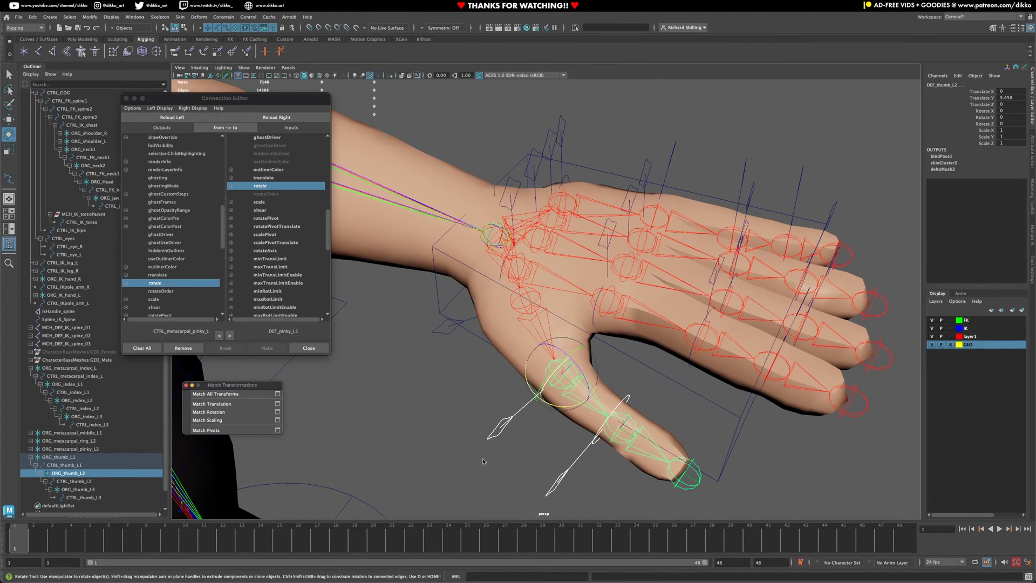
Match all transforms of ORG_thumb_L3 to the thumb joint DEF_thumb_L3.
left_click(71, 489)
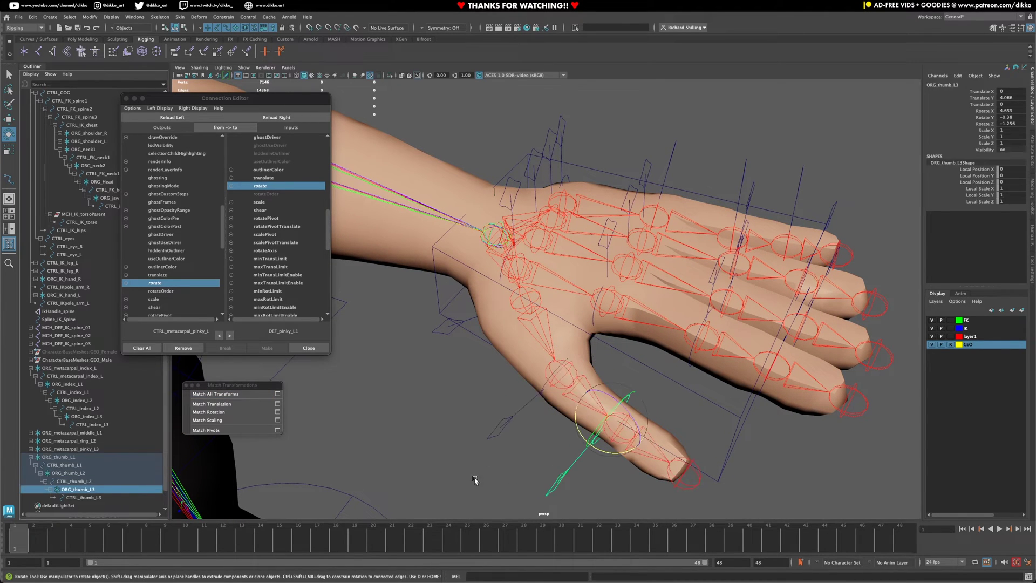
left_click(655, 460, "shift")
left_click(215, 393)
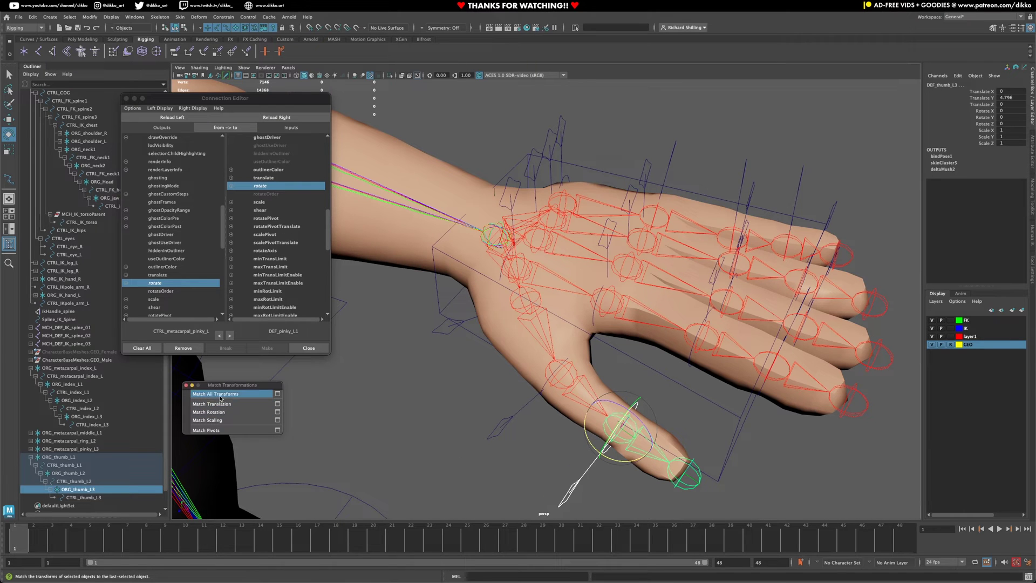
left_click(460, 339)
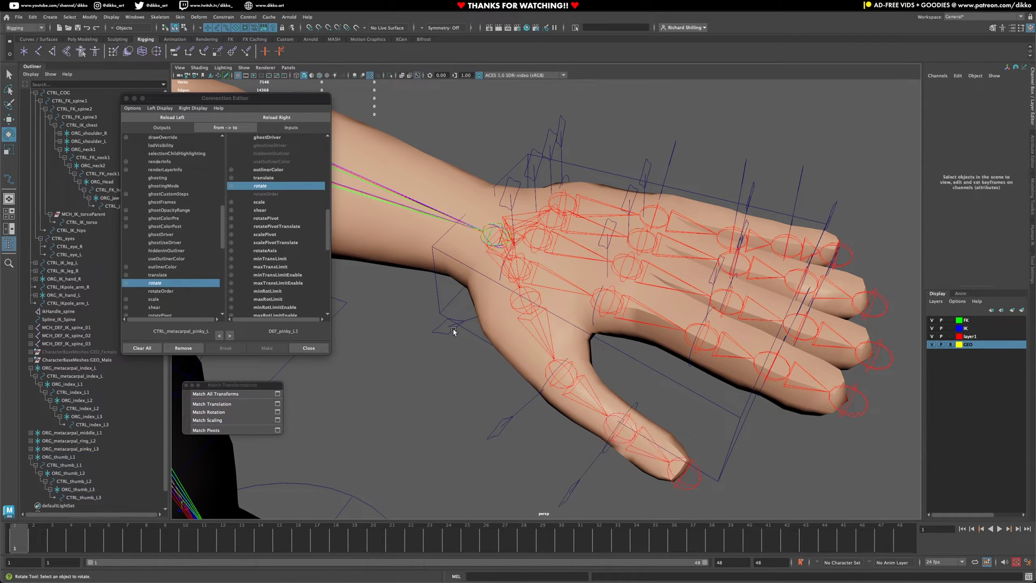
Connect the rotate output of CTRL_thumb_L1 to the rotate input of the joint DEF_thumb_L1.
left_click(453, 330)
left_click(172, 117)
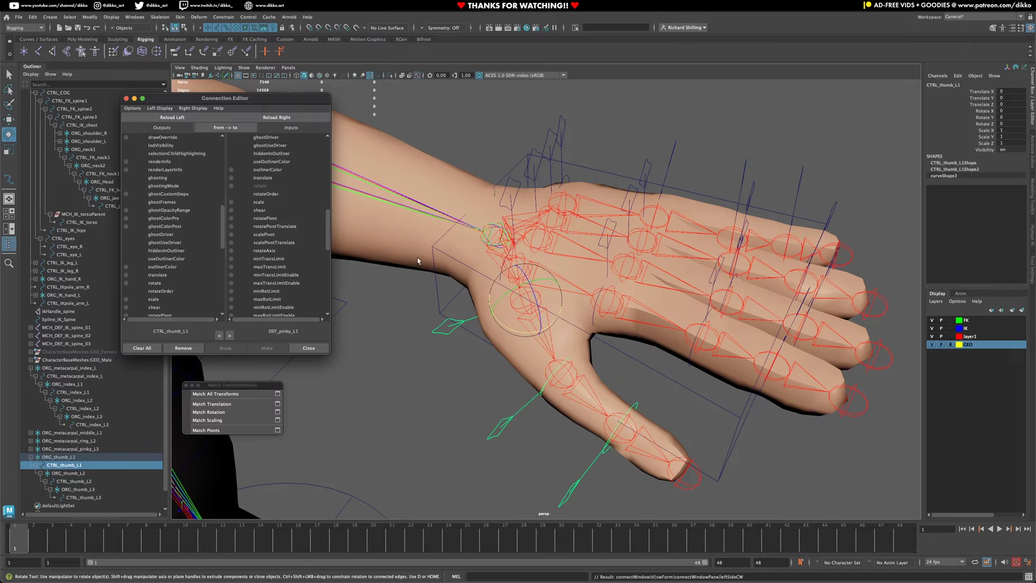
left_click(459, 392)
left_click(542, 336)
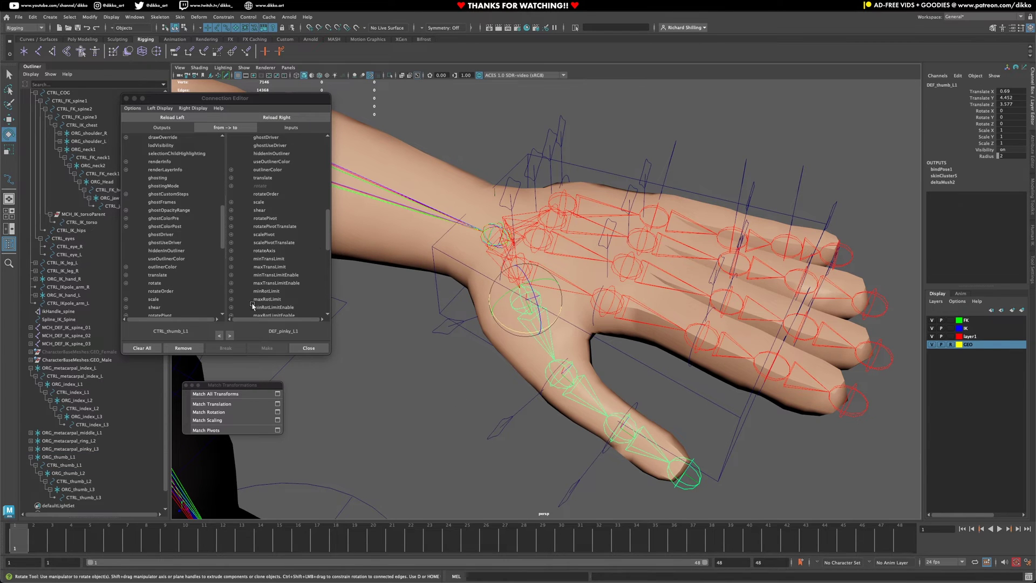
left_click(247, 119)
left_click(162, 282)
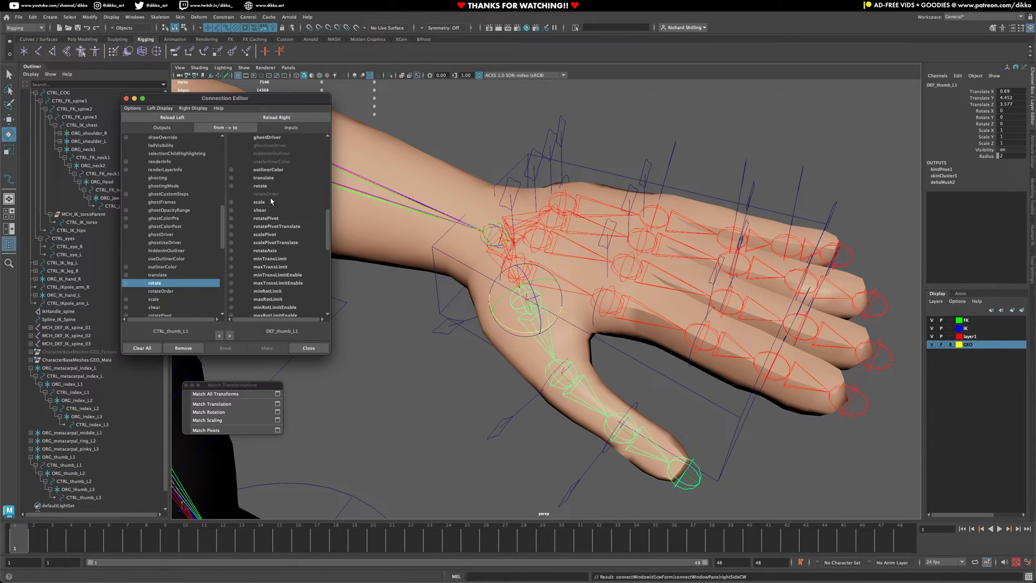
left_click(261, 186)
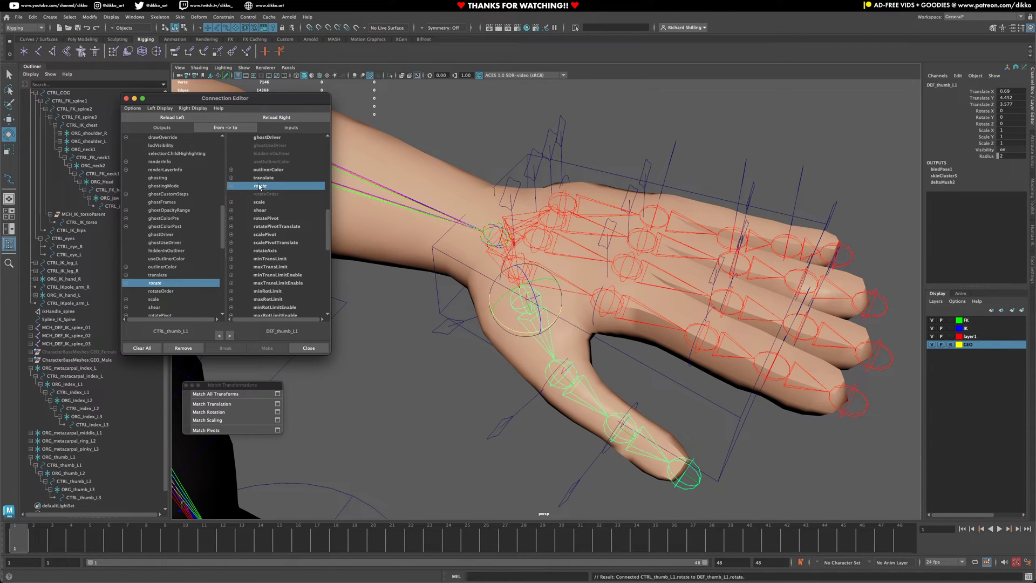
Connect the rotate output of CTRL_thumb_L2 to the rotate input of the joint DEF_thumb_L2.
left_click(521, 408)
left_click(189, 117)
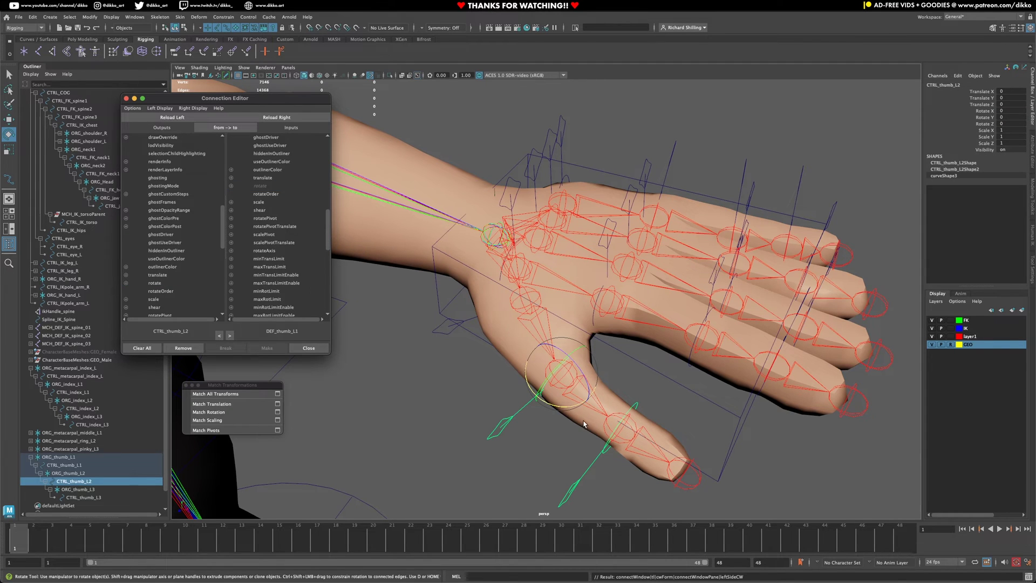
left_click(605, 410)
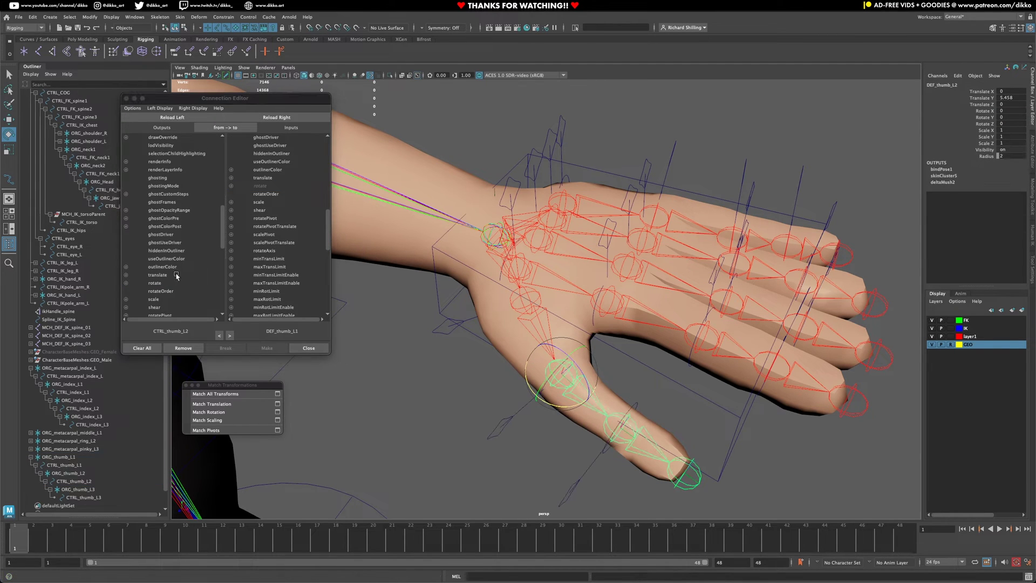
left_click(276, 118)
left_click(158, 282)
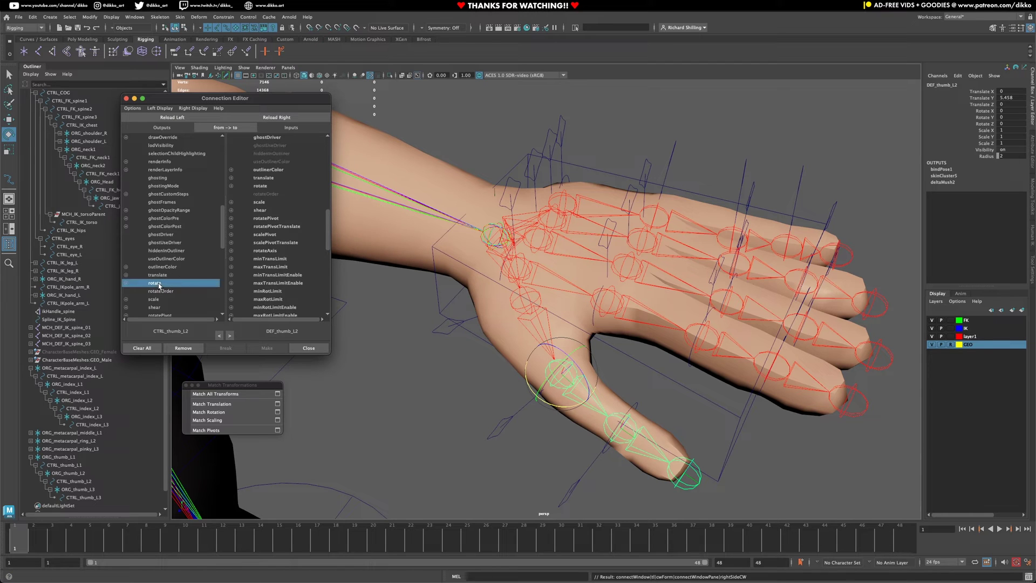
left_click(265, 186)
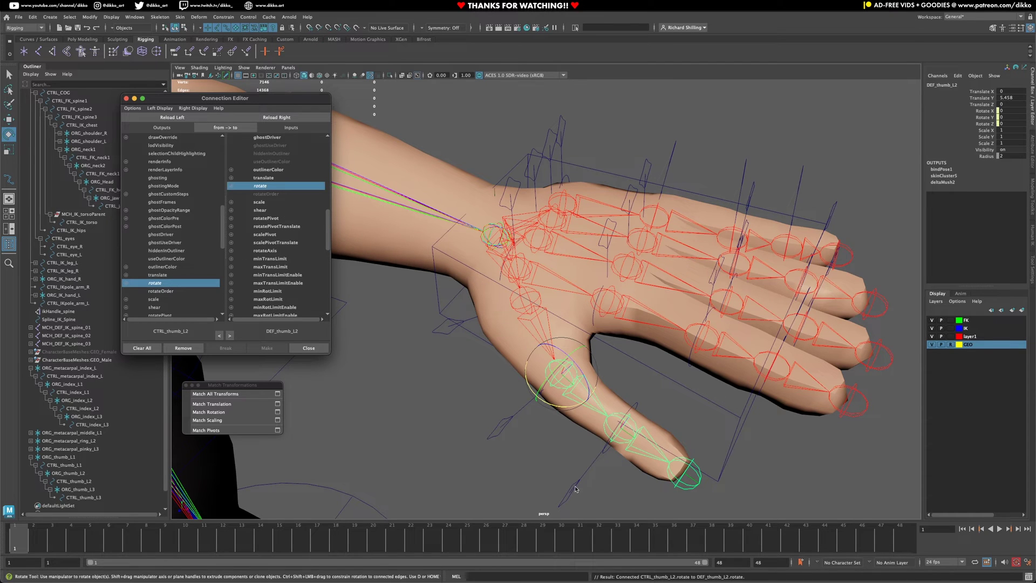
Connect the rotate output of CTRL_thumb_L3 to the rotate input of the joint DEF_thumb_L3.
left_click(595, 454)
left_click(178, 118)
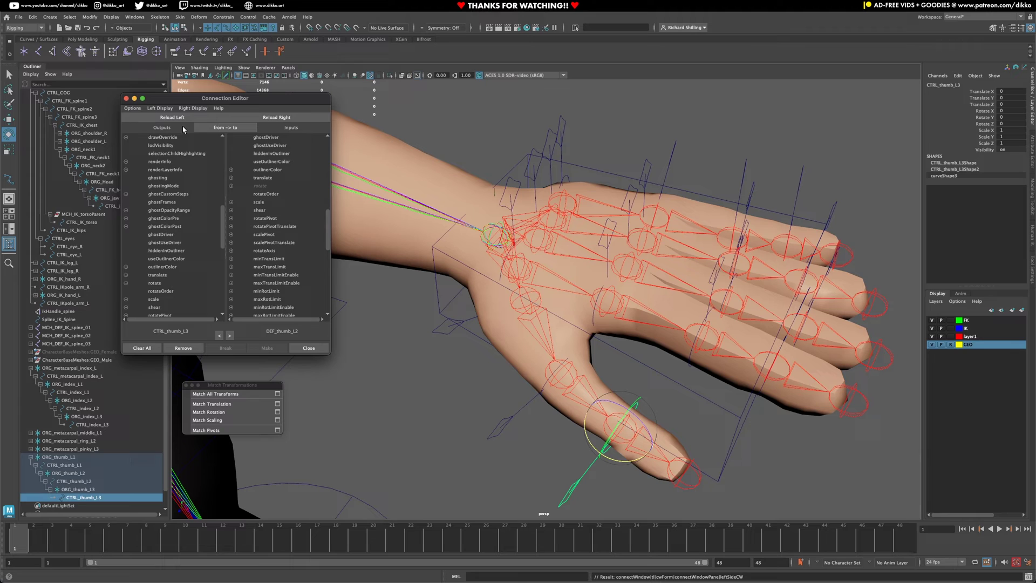
left_click(155, 282)
left_click(663, 467)
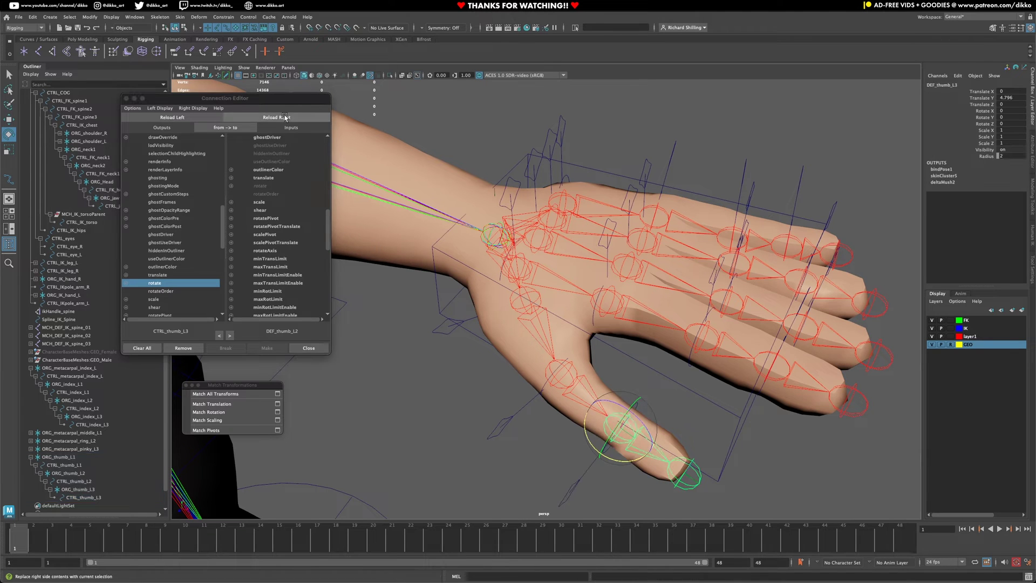
left_click(284, 117)
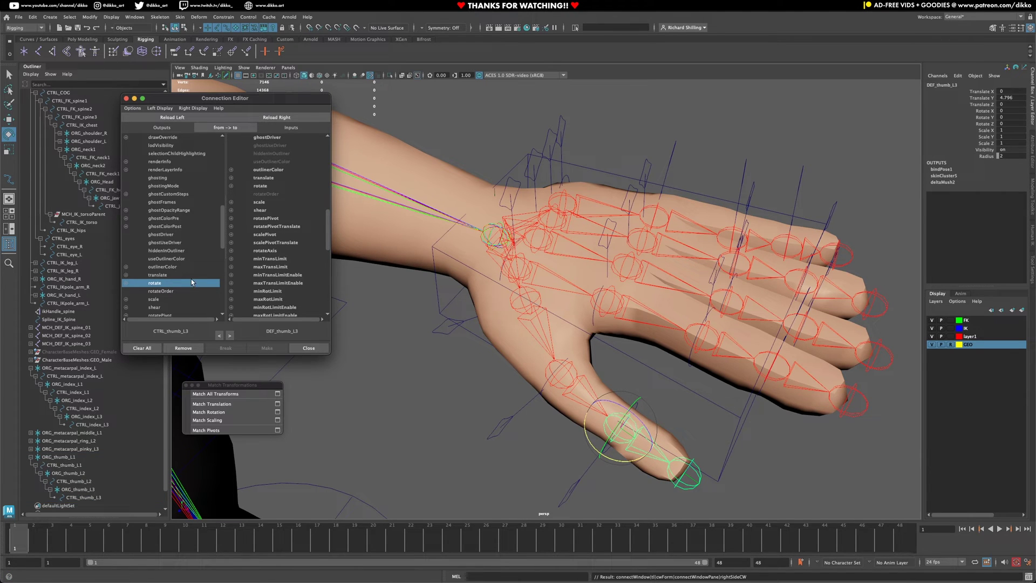
left_click(262, 186)
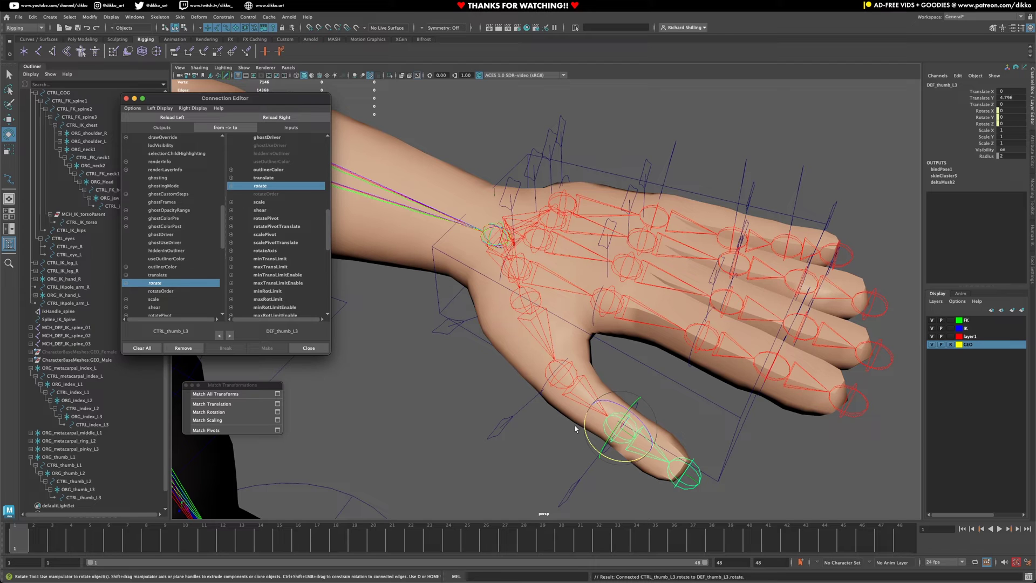
Test the thumb controls by rotating them, and undo the test rotations.
left_click(581, 475)
left_click_drag(581, 475, 587, 420, "alt")
mouse_move(587, 421)
middle_mouse_down()
mouse_move(601, 415)
mouse_move(586, 425)
middle_mouse_up()
left_click_drag(586, 424, 624, 418)
key("ctrl+z")
left_click(498, 353)
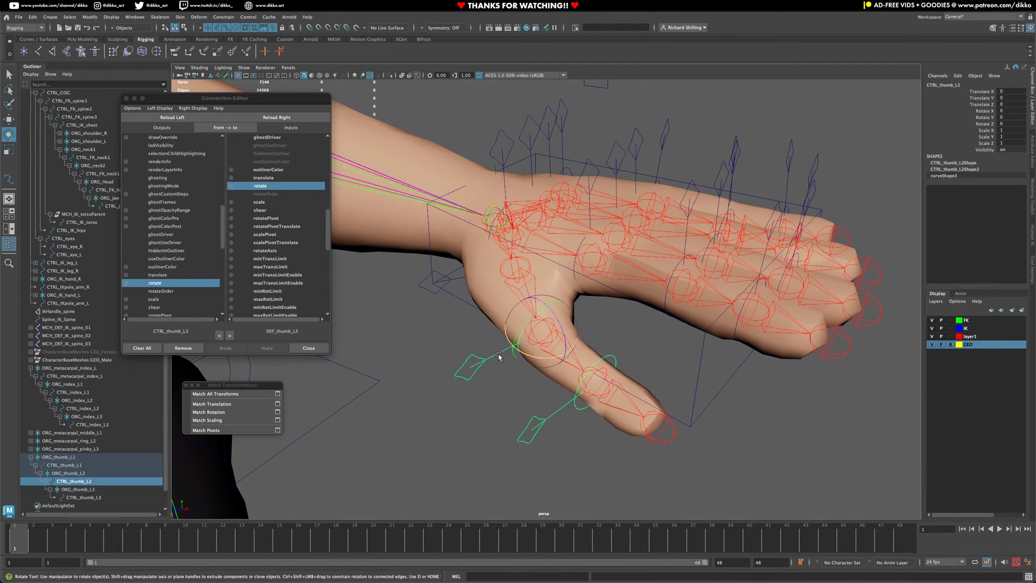
left_click_drag(538, 360, 467, 302)
left_click(455, 281)
left_click(455, 280)
key("ctrl+z")
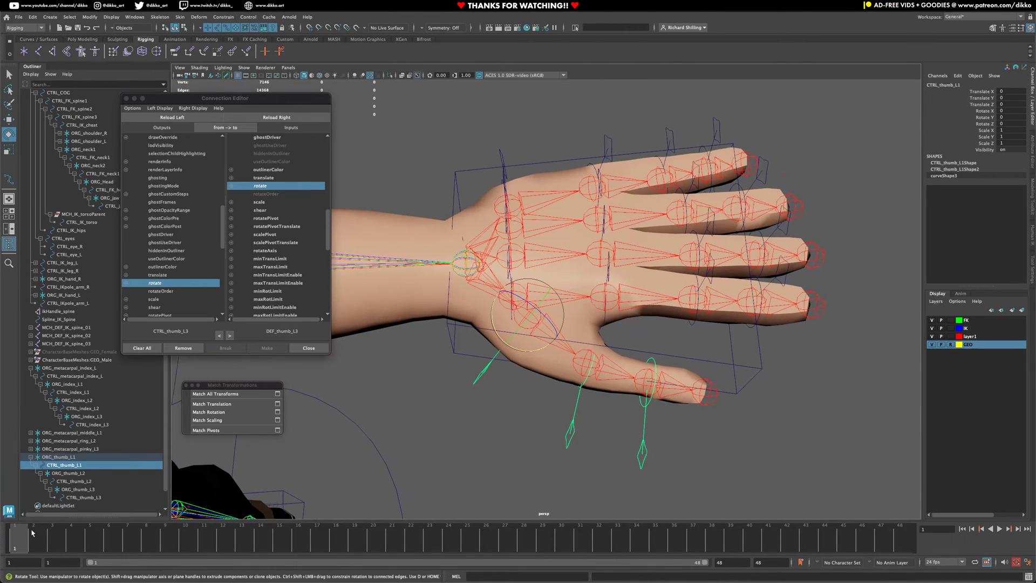
Collapse the ORG_thumb_L1 hierarchy, test-move the control CTRL_IK_hand_L to check how the finger controls react, and undo the move.
left_click_drag(43, 463, 33, 456)
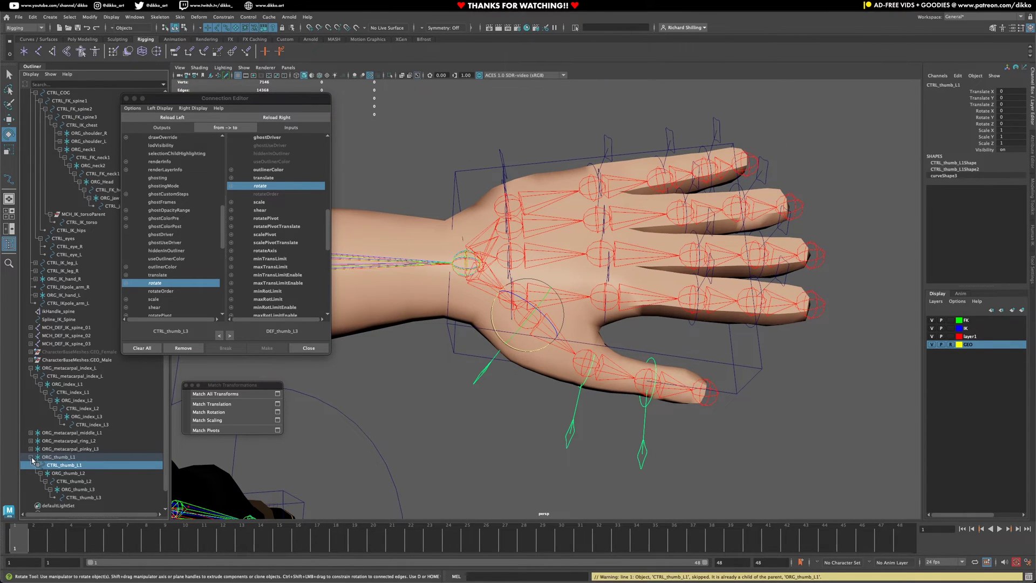
left_click(31, 457)
scroll(591, 346, "down", 5)
left_click_drag(590, 346, 606, 307, "alt")
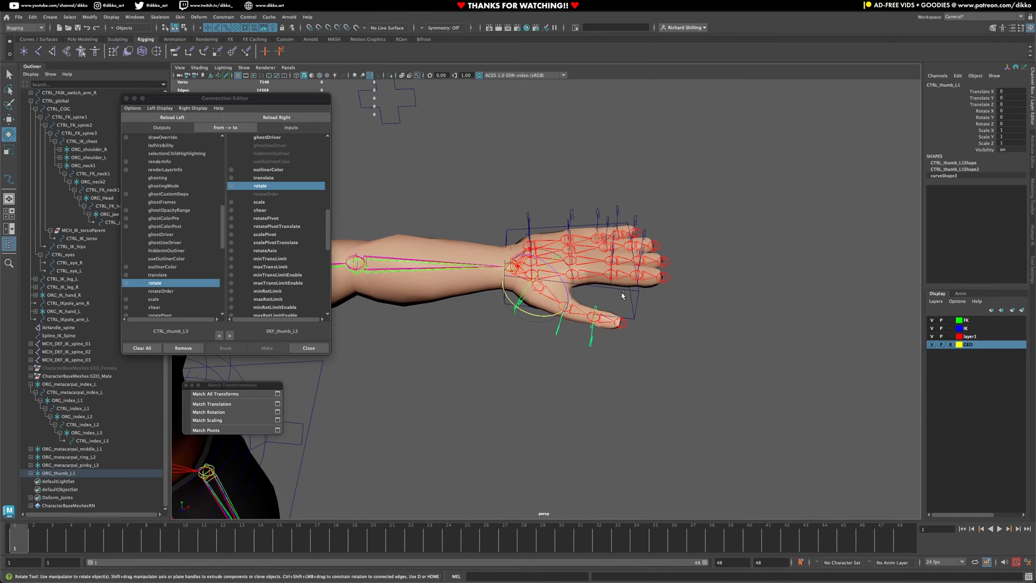
left_click(637, 302)
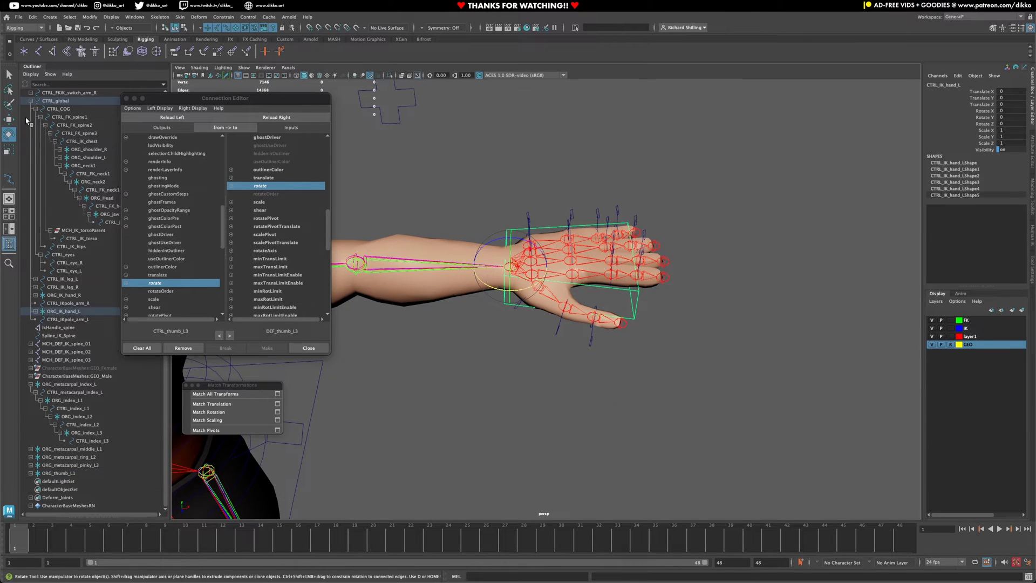
left_click(9, 119)
left_click_drag(511, 267, 543, 212)
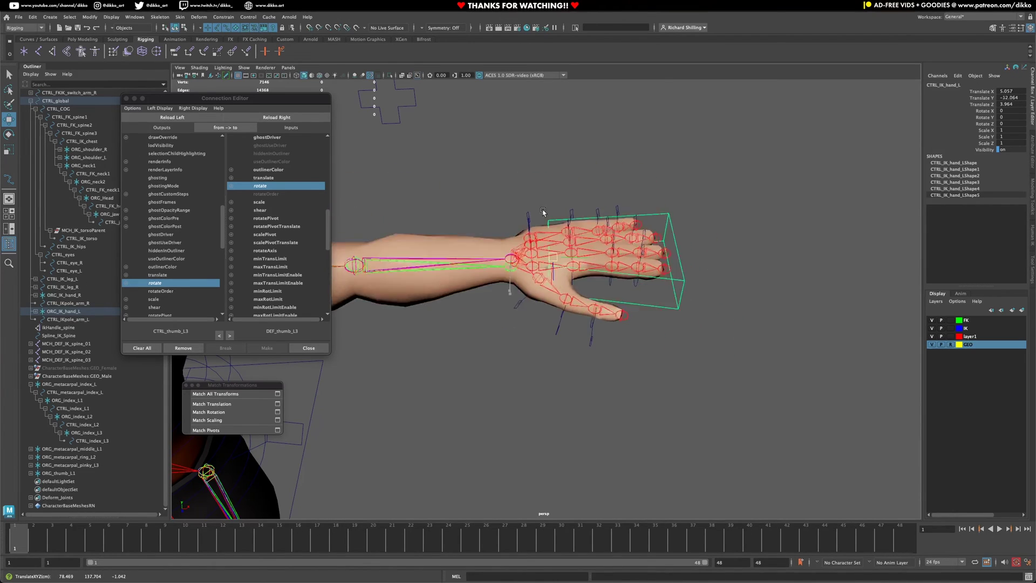
key("ctrl+z")
key("ctrl+z")
key("ctrl+z")
key("ctrl+z")
key("ctrl+z")
key("ctrl+z")
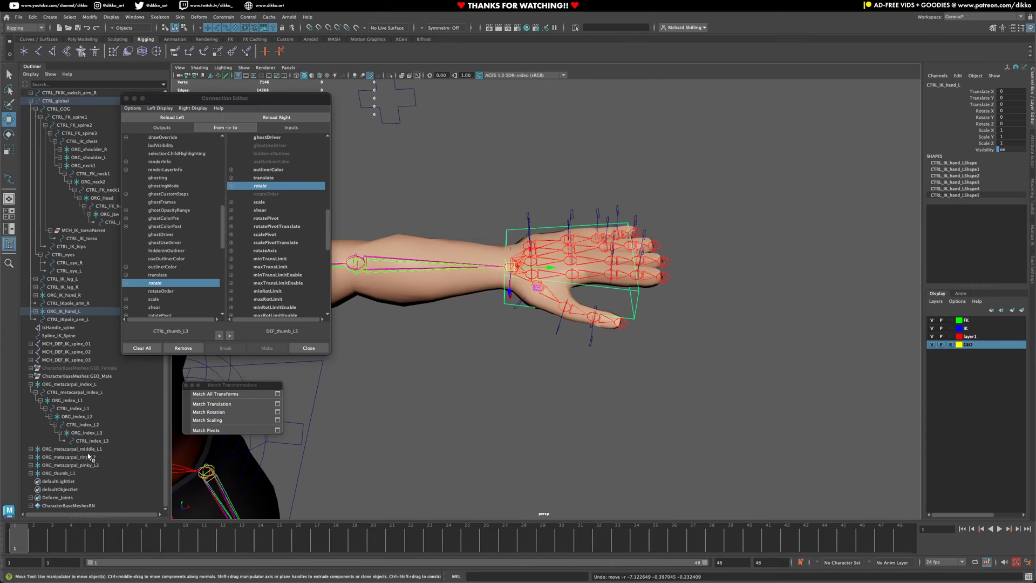
Collapse the ORG_metacarpal_index_L hierarchy and review the five top finger and thumb groups on the hand.
left_click(86, 449)
left_click(31, 384)
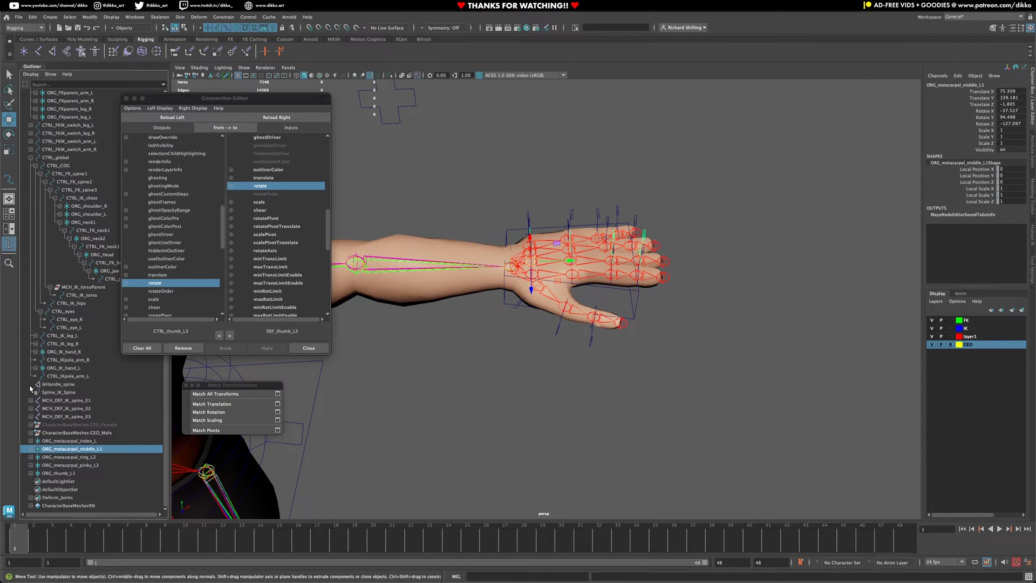
left_click(68, 474)
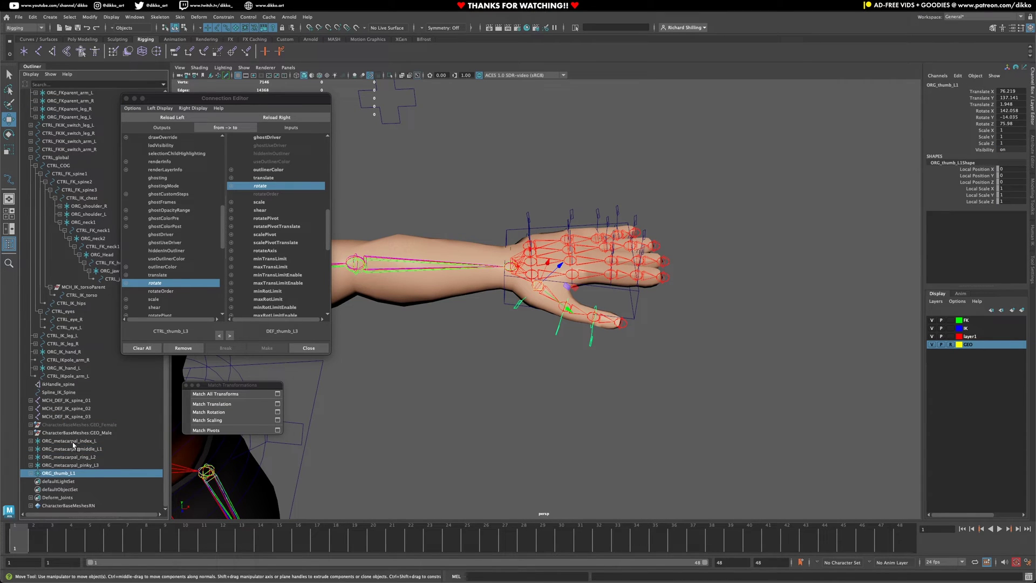
left_click(73, 441, "shift")
left_click_drag(542, 329, 539, 318, "alt")
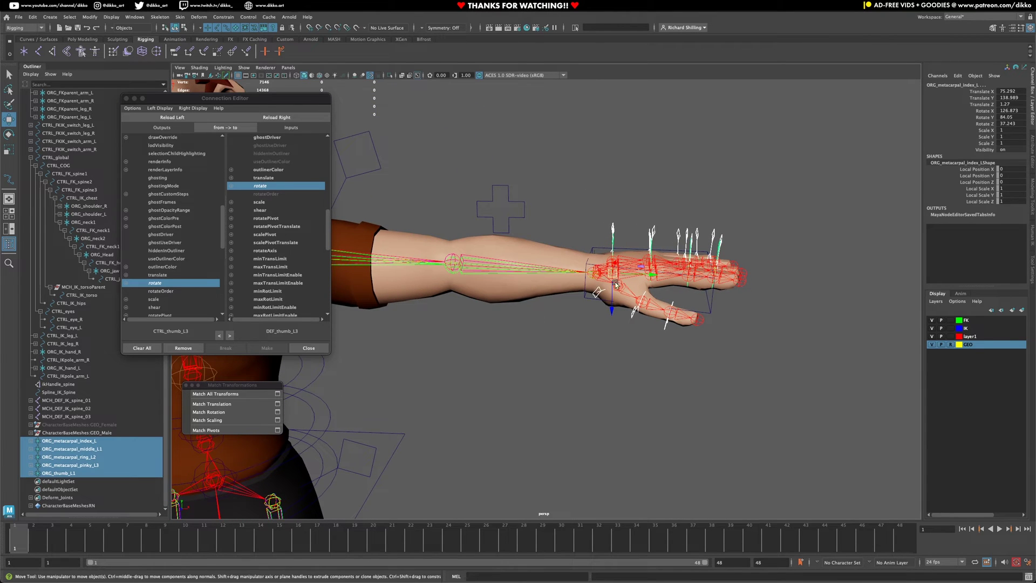
left_click(485, 452)
Create a new locator for the left hand.
scroll(480, 432, "down", 3)
middle_click_drag(479, 419, 499, 254, "alt")
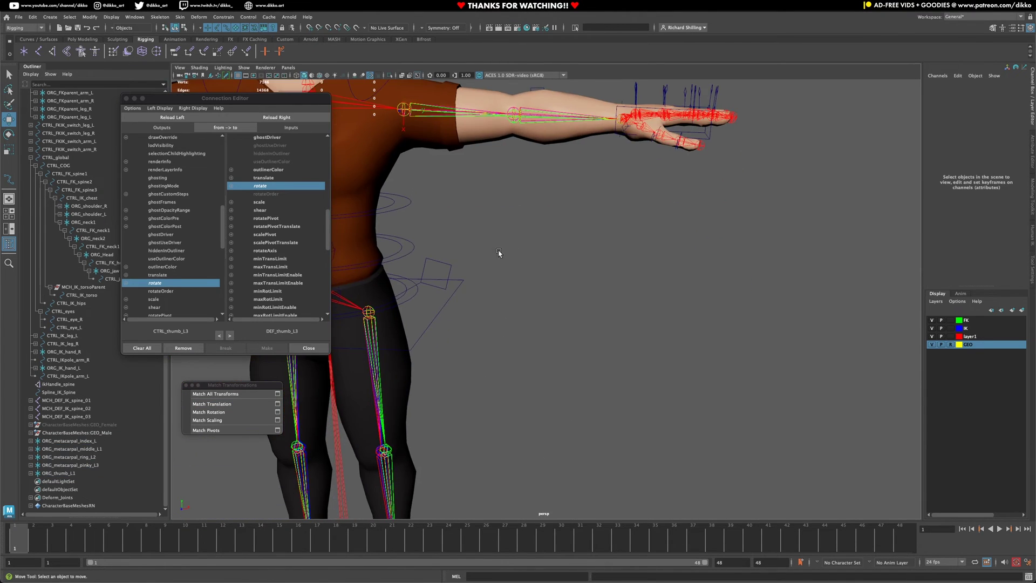
left_click(25, 51)
scroll(369, 324, "down", 1)
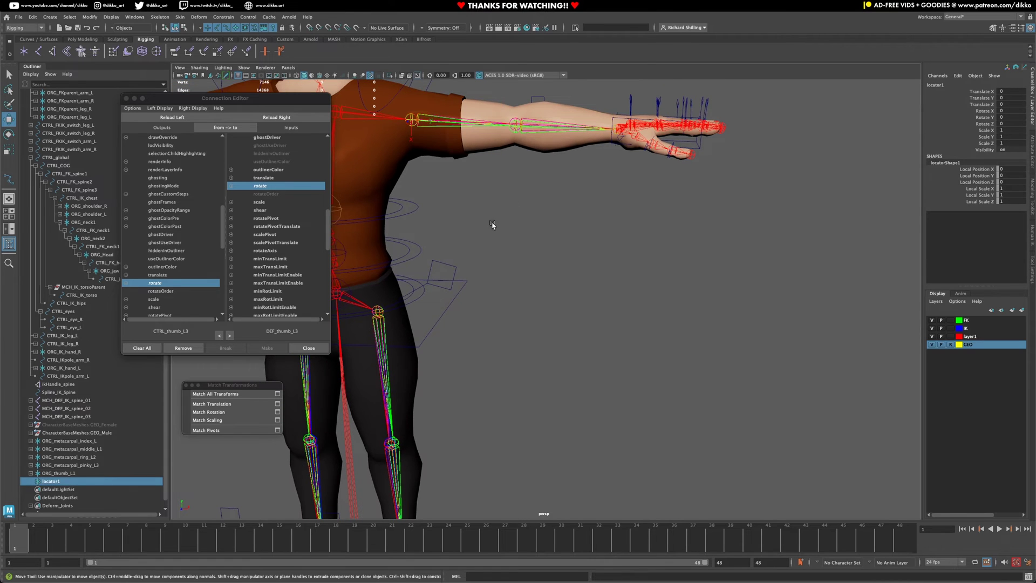
Hide the IK, FK and GEO display layers to expose the deform joints of the left hand.
left_click_drag(492, 225, 549, 389, "alt")
scroll(548, 388, "up", 3)
scroll(547, 397, "up", 4)
middle_click_drag(544, 421, 538, 236, "alt")
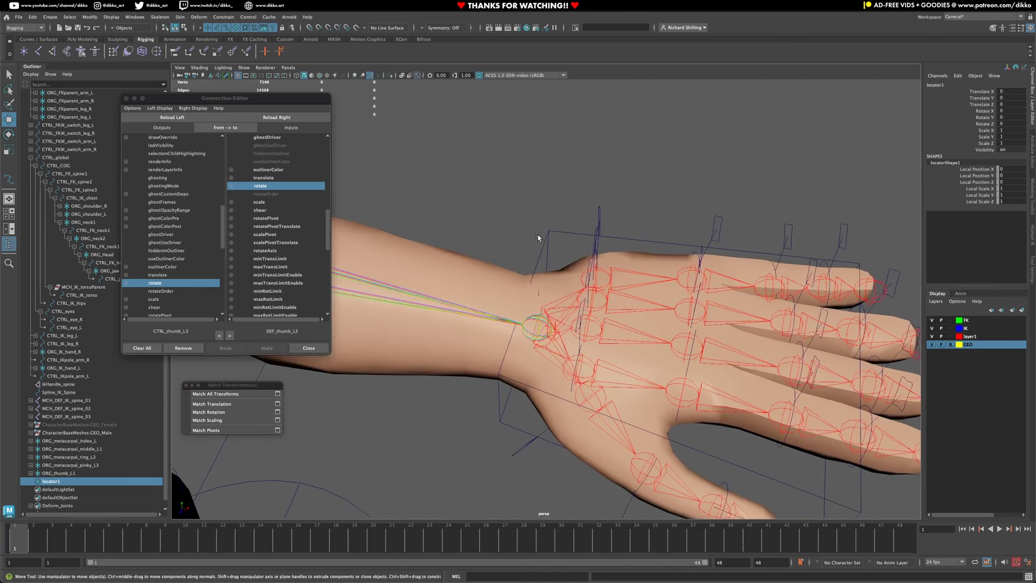
scroll(538, 236, "up", 1)
left_click(932, 328)
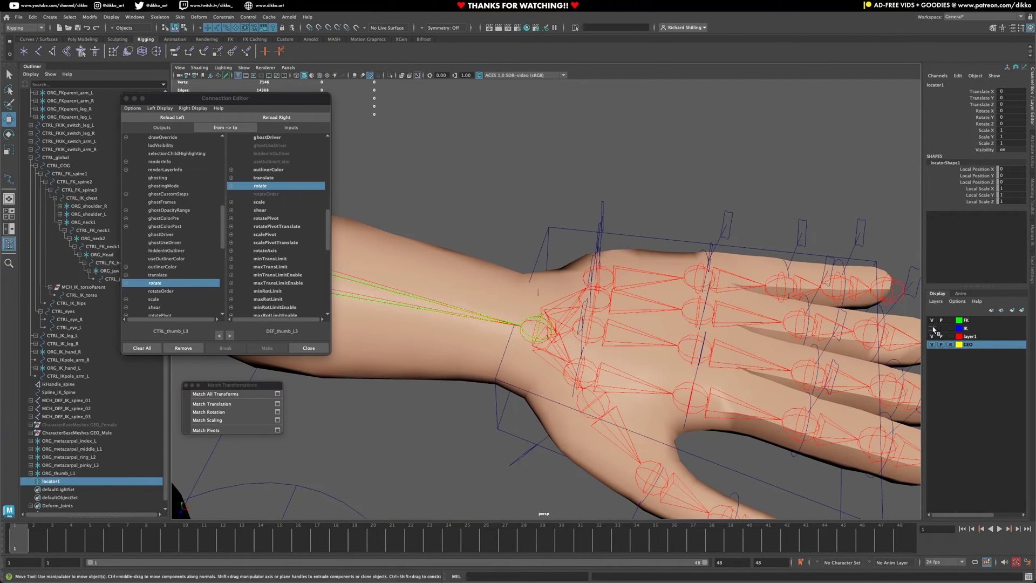
left_click(932, 320)
left_click(932, 345)
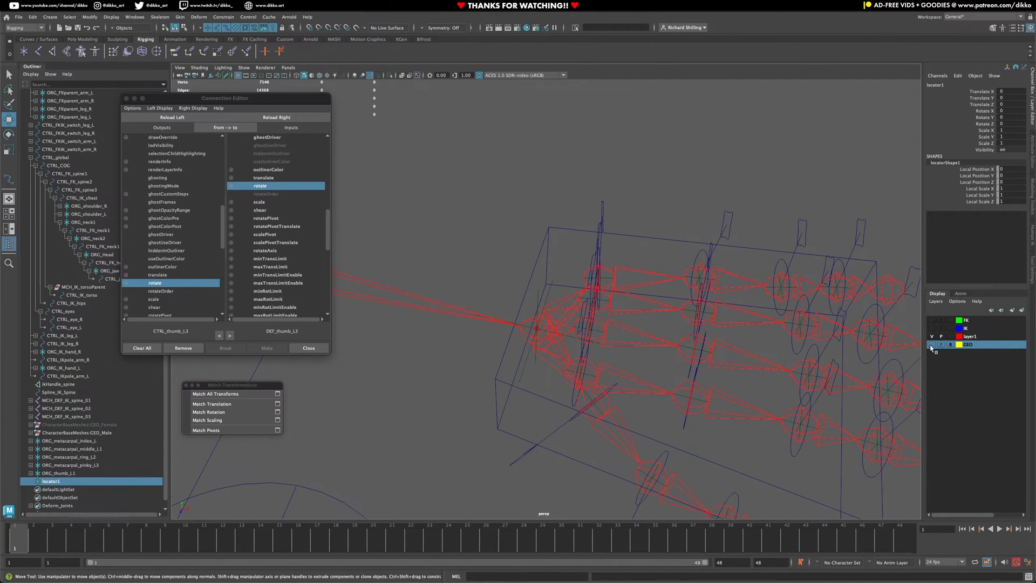
Match all transforms of the new locator to the hand joint DEF_hand_L1.
left_click(523, 334)
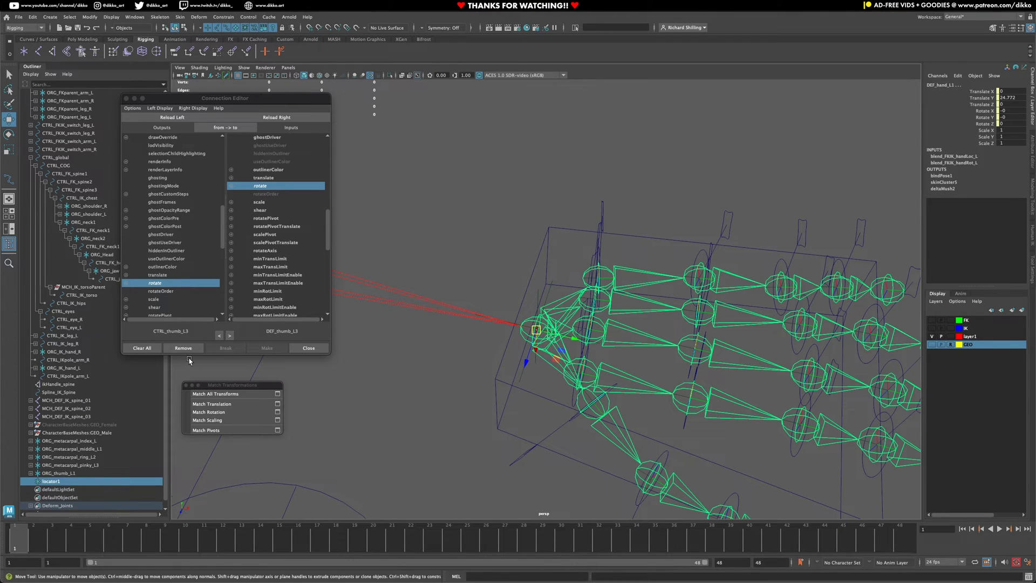
left_click(208, 395)
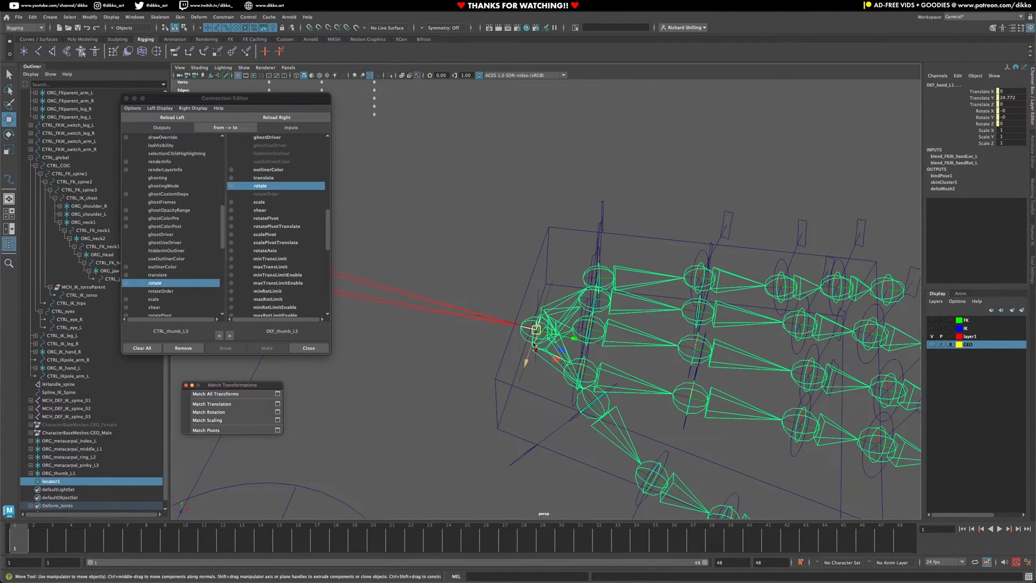
left_click(60, 481)
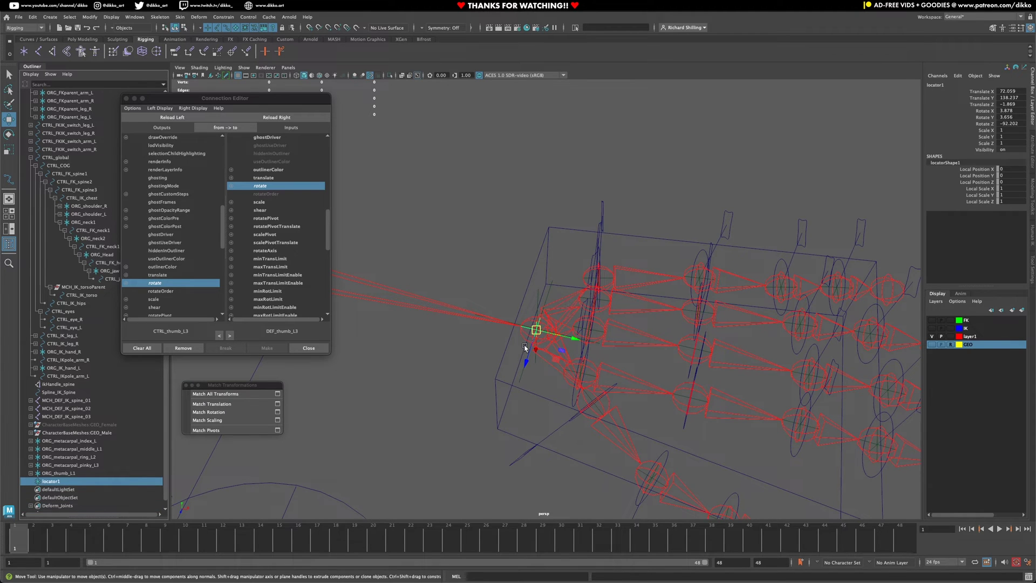
Rename the locator as ORG_finger_parent_L and set its shape's Local Scale X, Y and Z to 5.
double_click(58, 481)
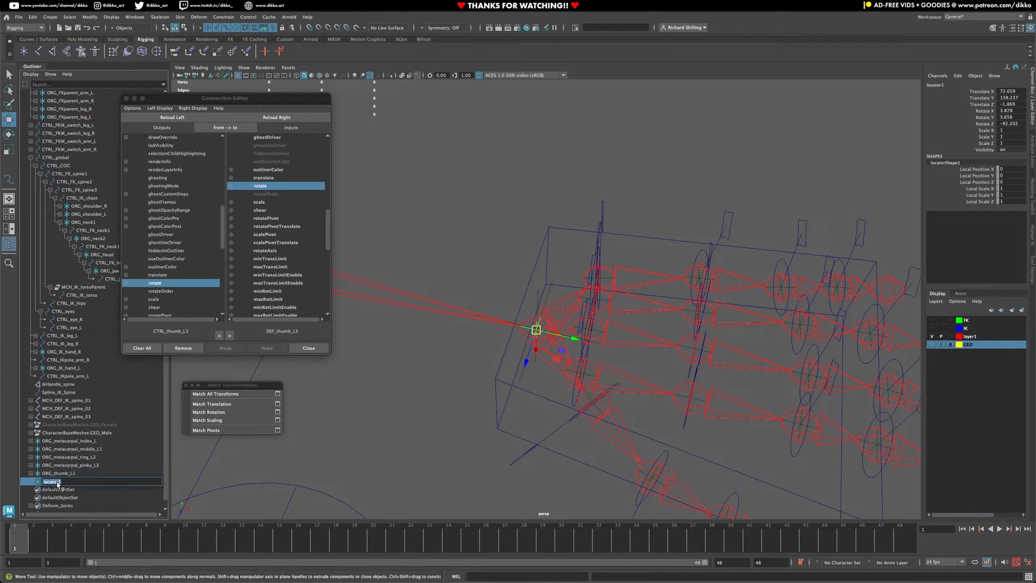
type("ORG_finger_parent_L")
key("Return")
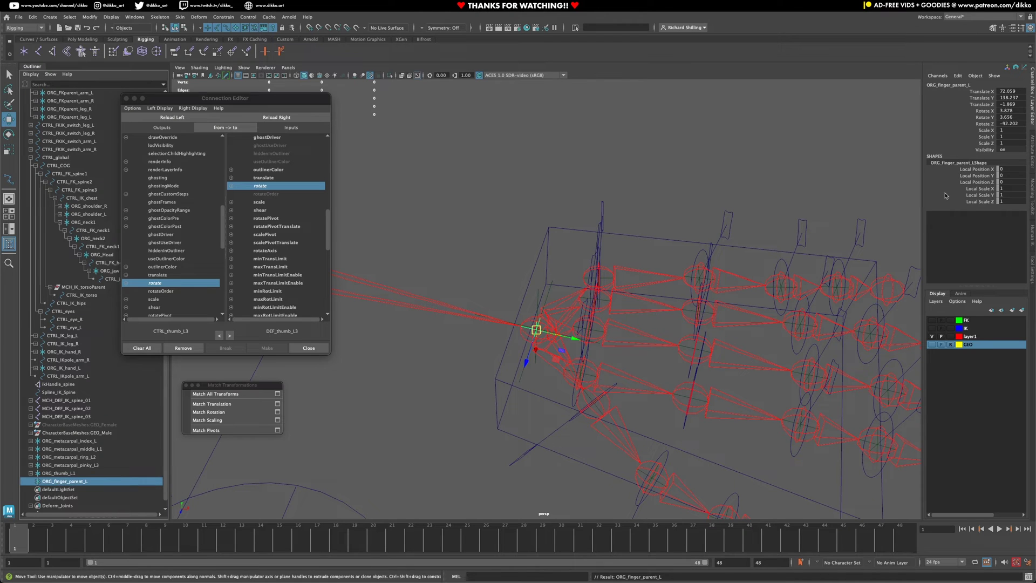
left_click_drag(1011, 189, 1006, 201)
type("5")
key("Return")
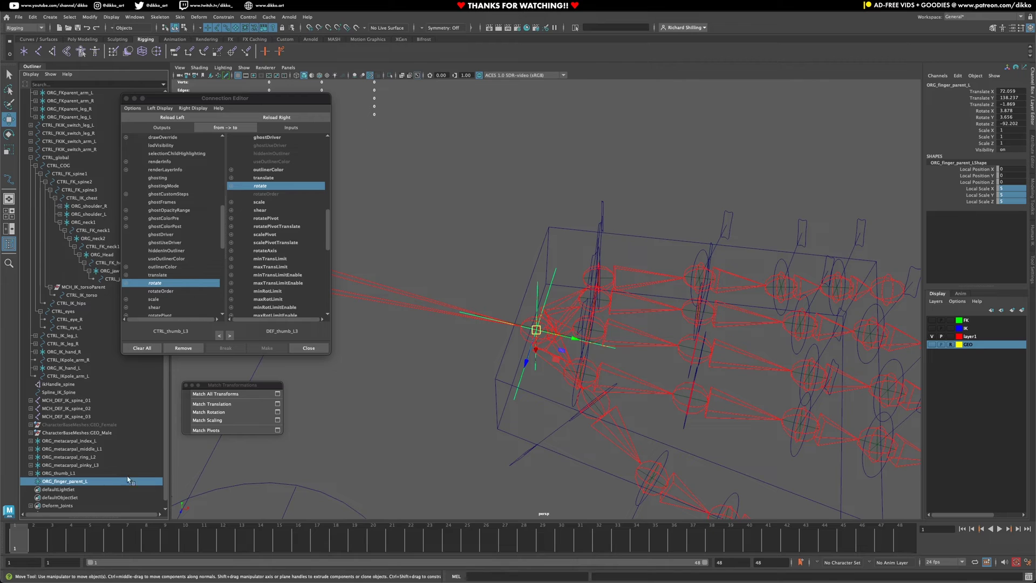
Parent the index, middle, ring and pinky metacarpal ORG locators and ORG_thumb_L1 under ORG_finger_parent_L.
left_click(73, 474)
left_click(88, 446, "shift")
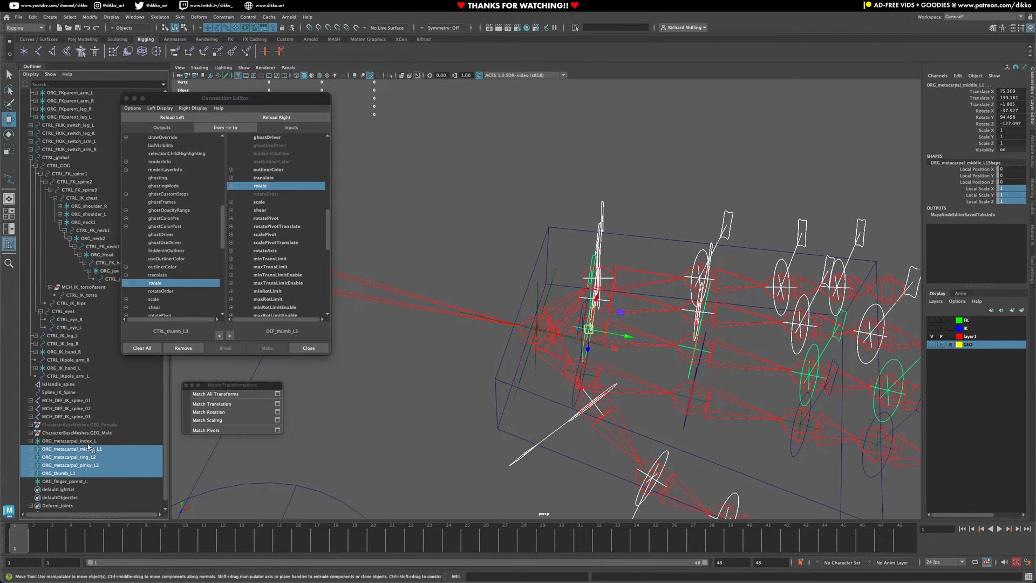
left_click(87, 442, "shift")
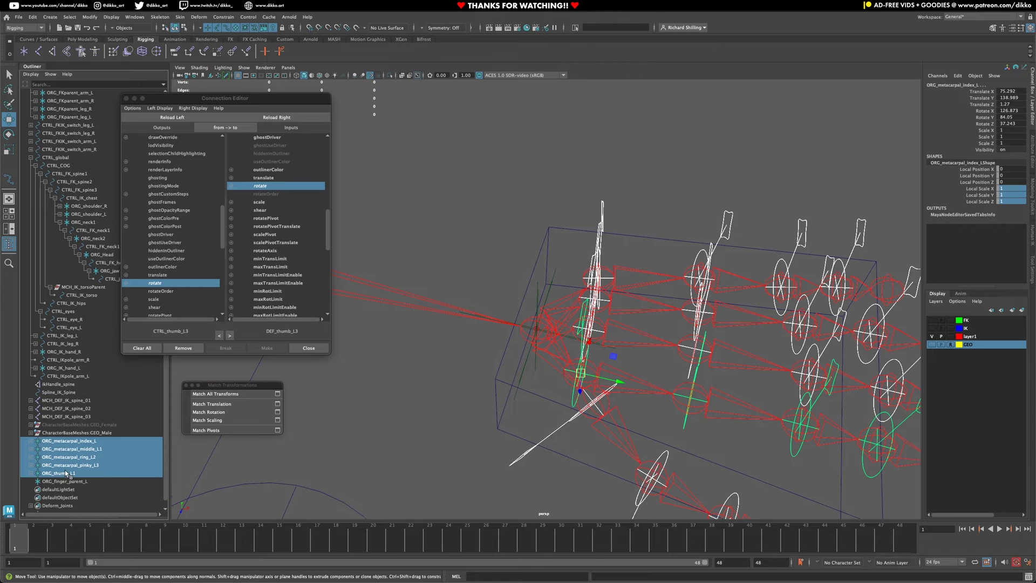
middle_click_drag(65, 474, 73, 481)
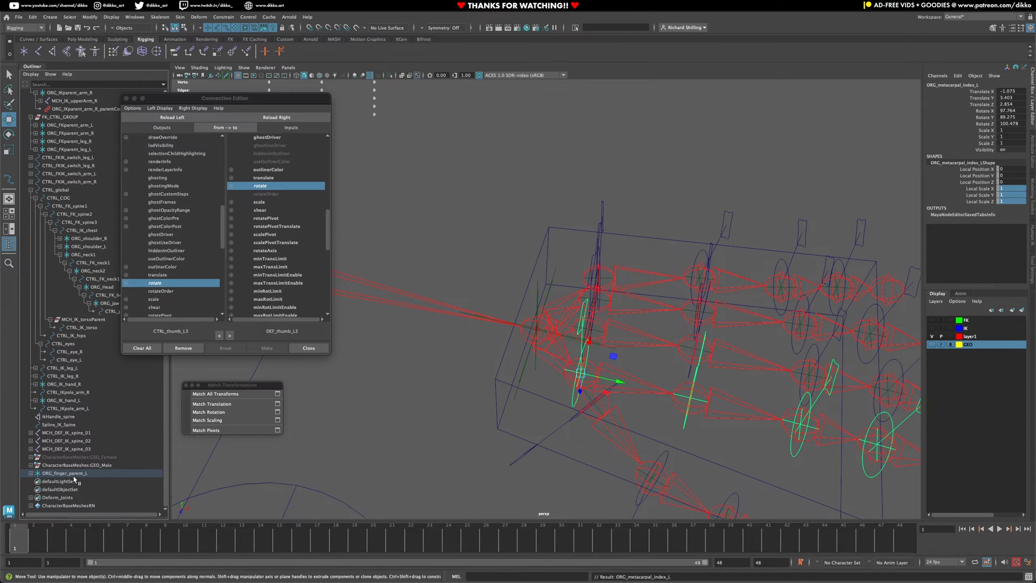
left_click(68, 473)
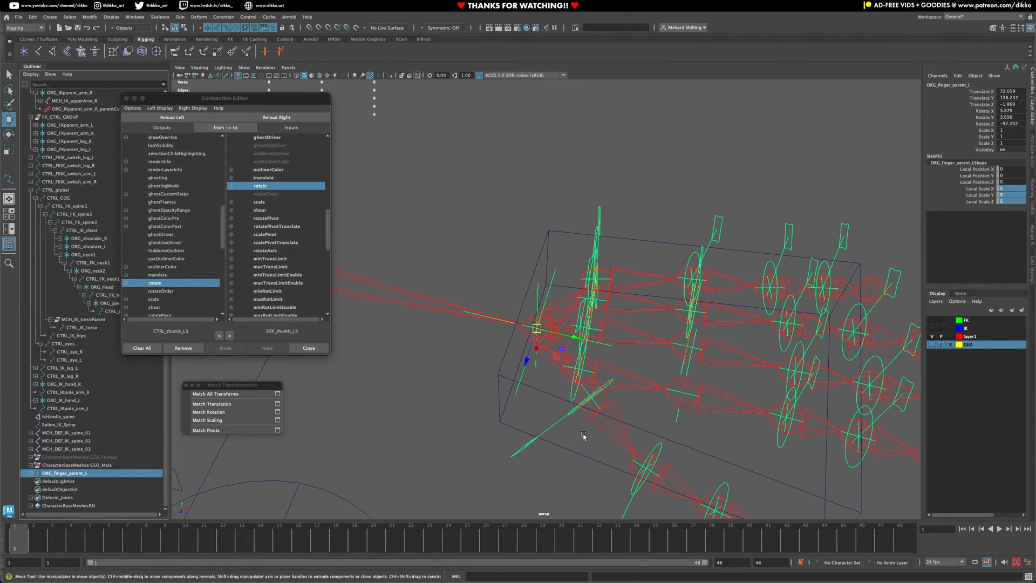
left_click_drag(583, 435, 486, 436, "alt")
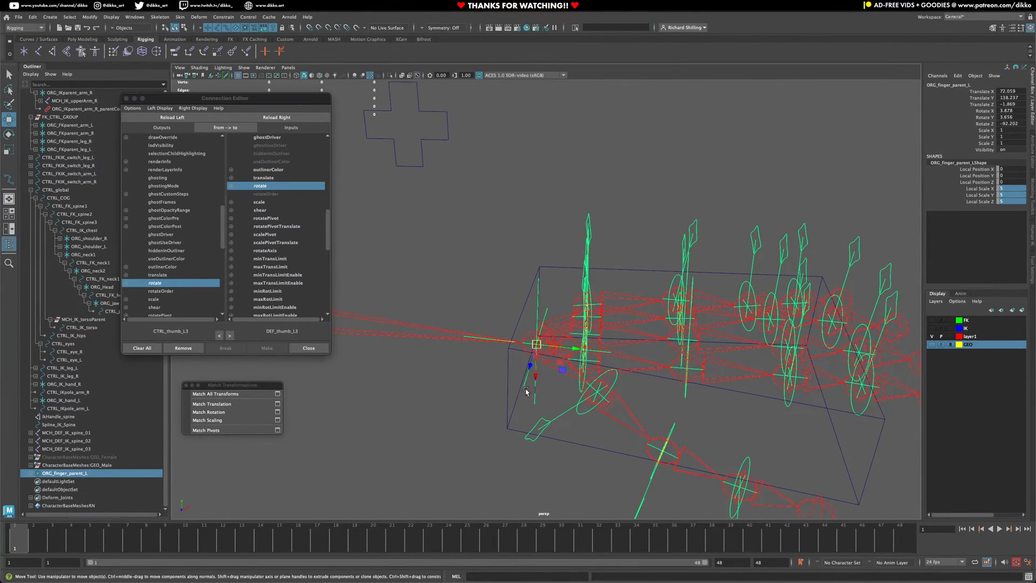
left_click_drag(212, 102, 254, 88)
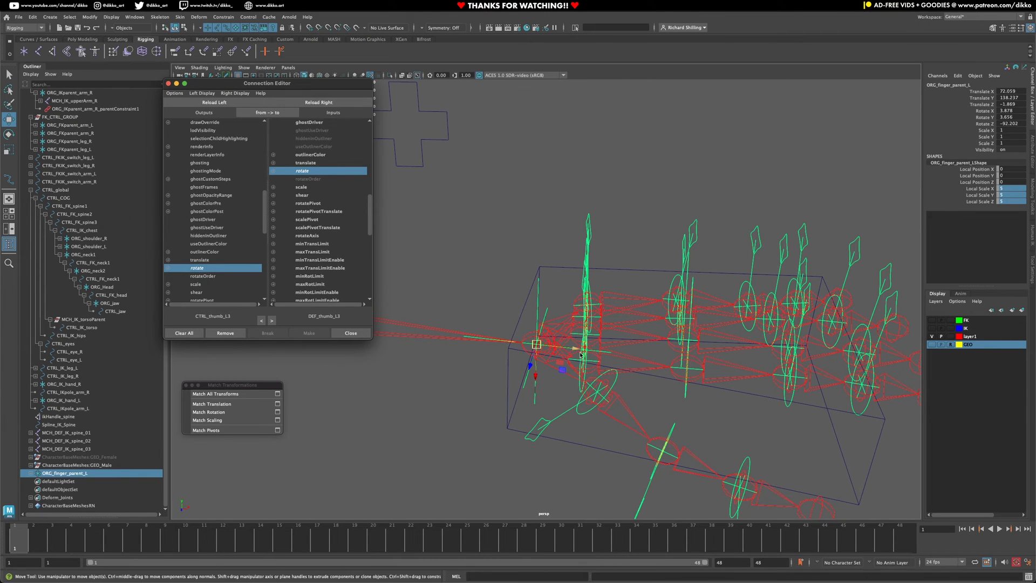
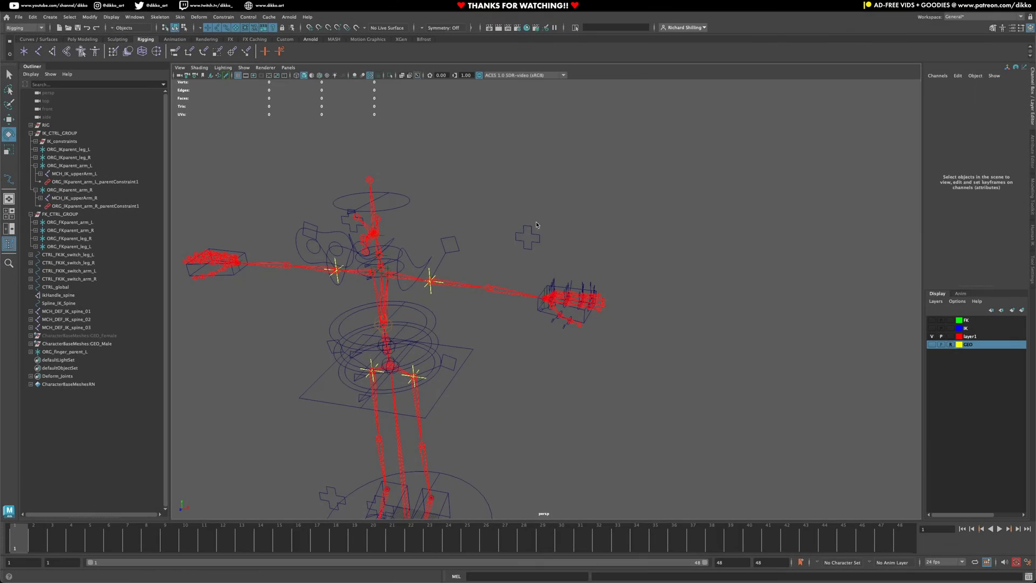
Examine the left thumb and finger controls around the hand up close.
scroll(603, 325, "up", 5)
middle_click_drag(628, 355, 572, 307, "alt")
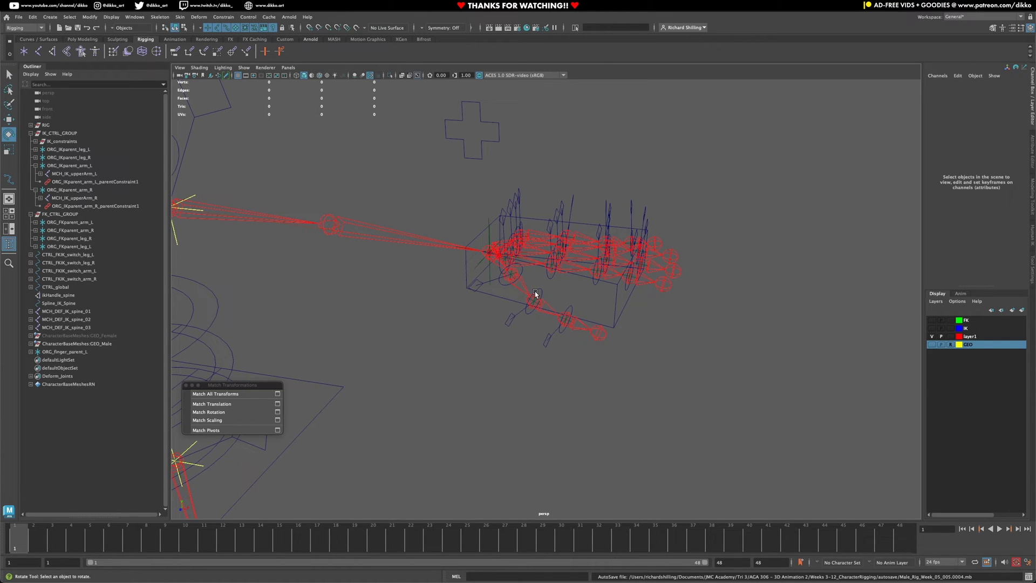
scroll(544, 322, "up", 1)
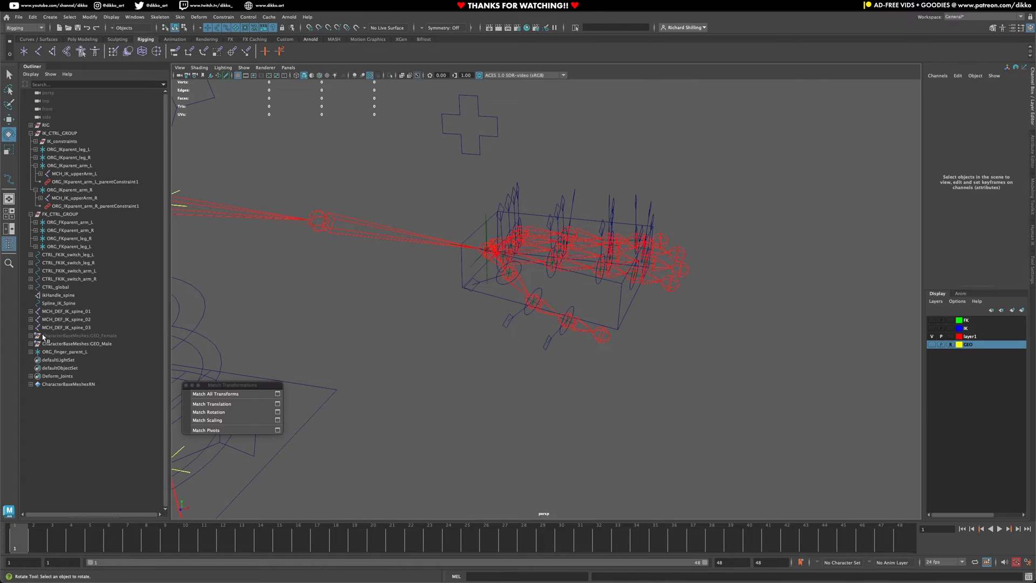
scroll(578, 329, "up", 3)
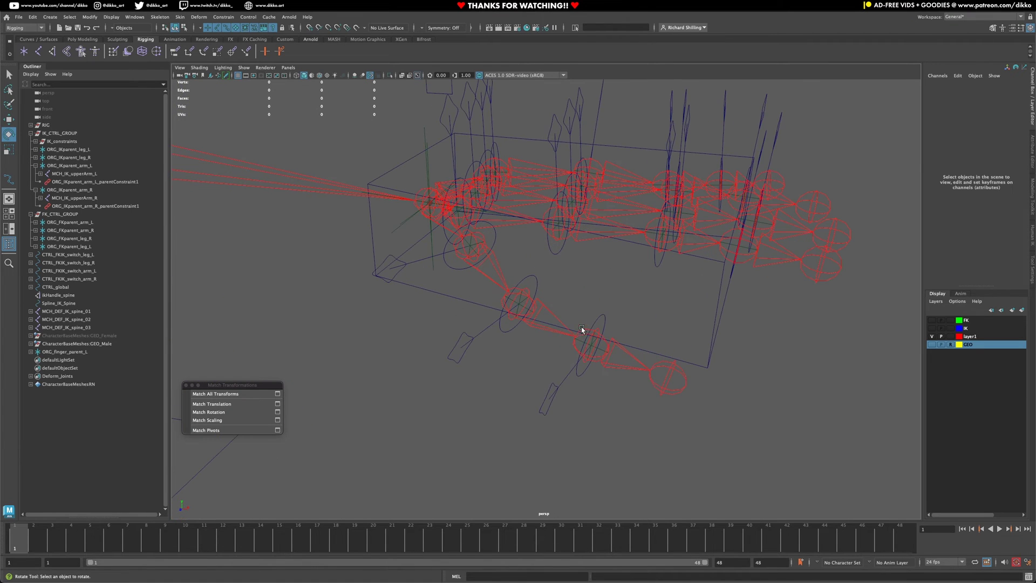
left_click(604, 352)
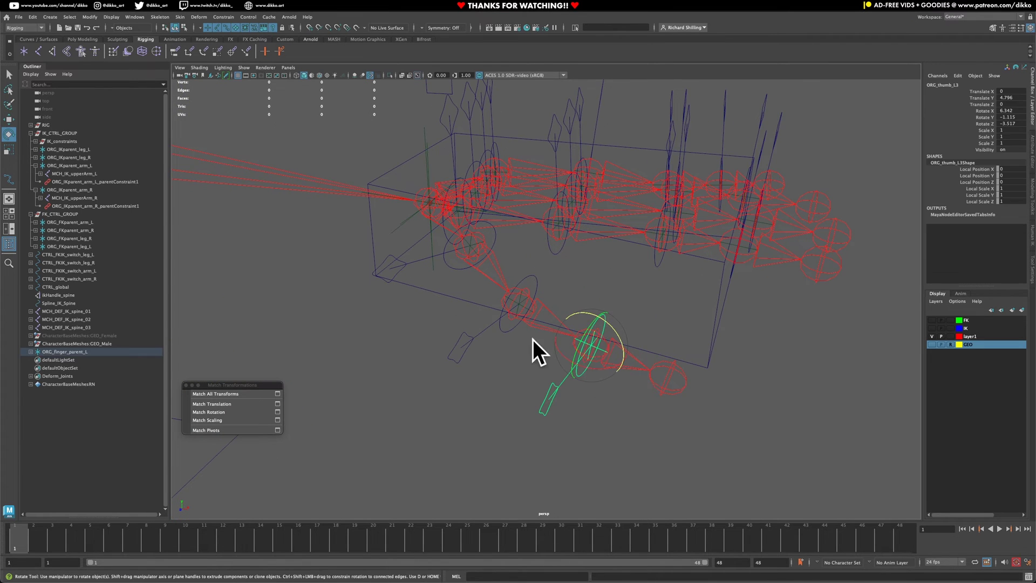
scroll(532, 339, "down", 3)
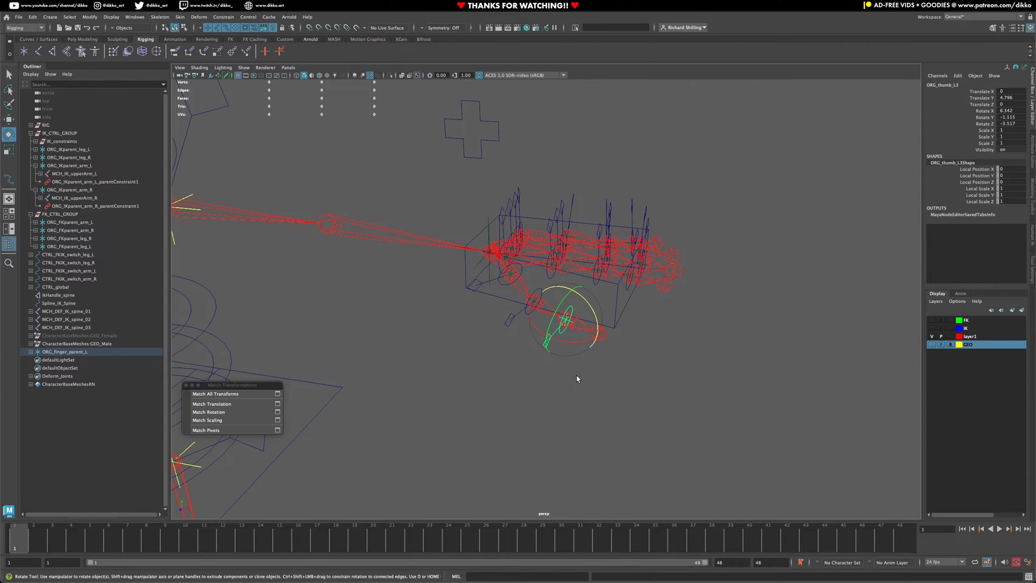
scroll(520, 287, "up", 10)
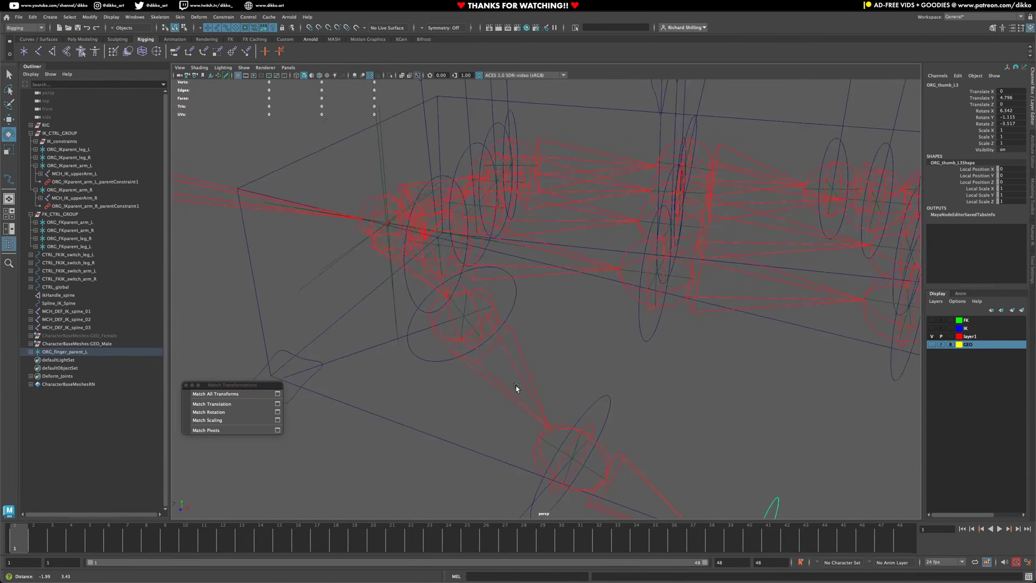
Duplicate ORG_metacarpal_index_L with its control chain, unparent the copy to world level and expand its whole hierarchy.
left_click(474, 280)
left_click(476, 282)
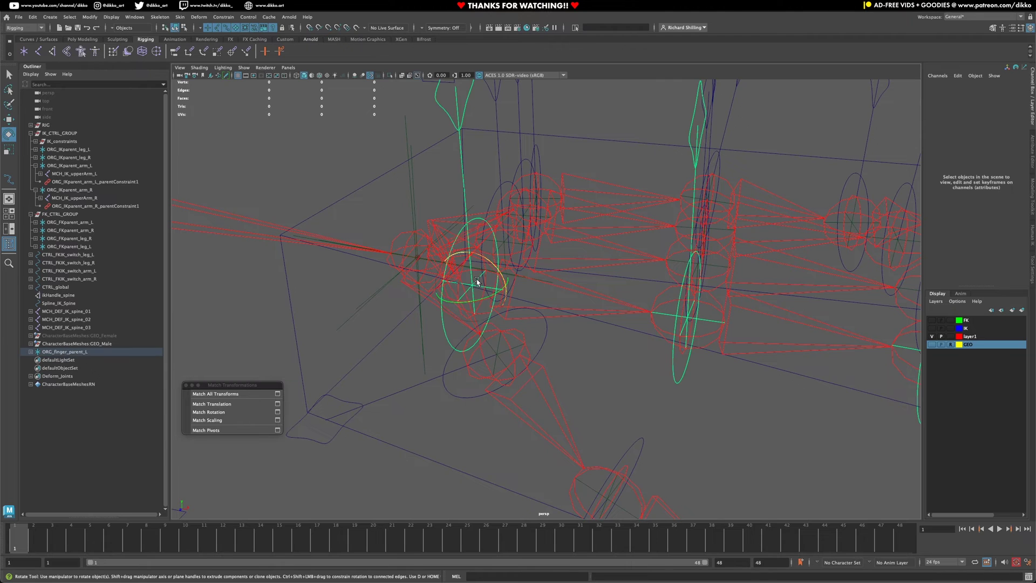
scroll(478, 284, "down", 3)
scroll(507, 311, "down", 4)
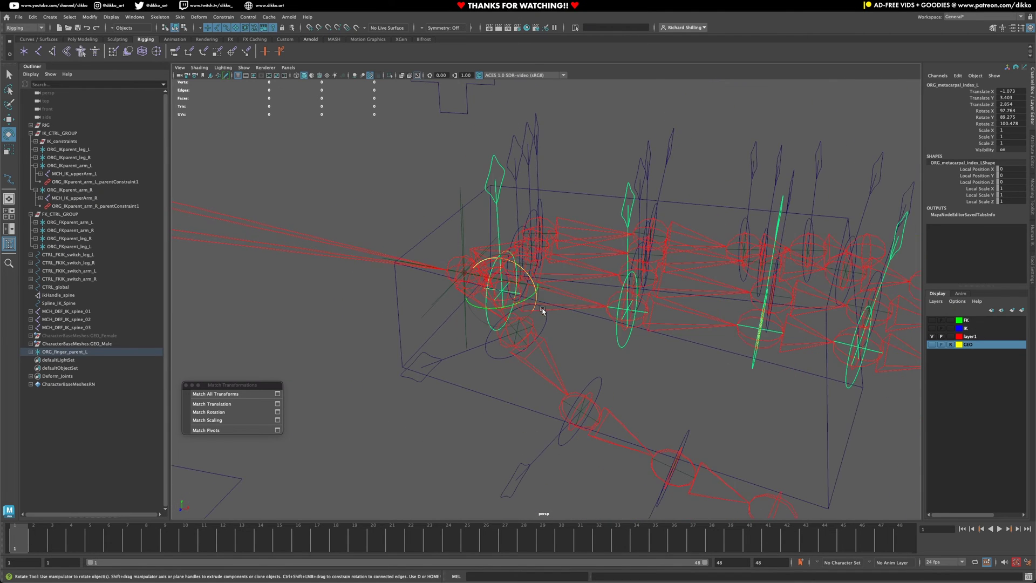
middle_click_drag(567, 311, 496, 273, "alt")
scroll(493, 271, "down", 1)
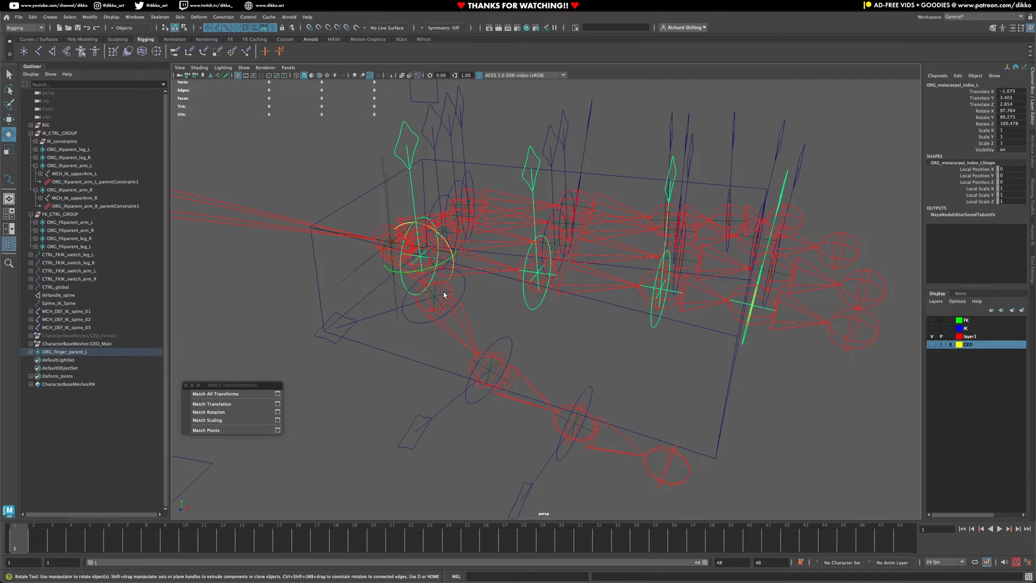
key("ctrl+d")
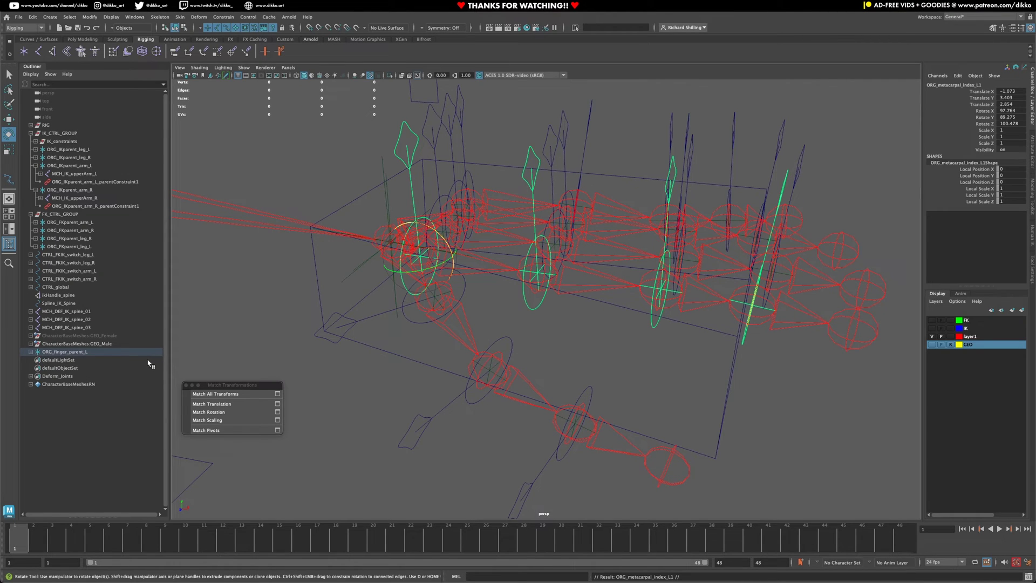
key("shift+p")
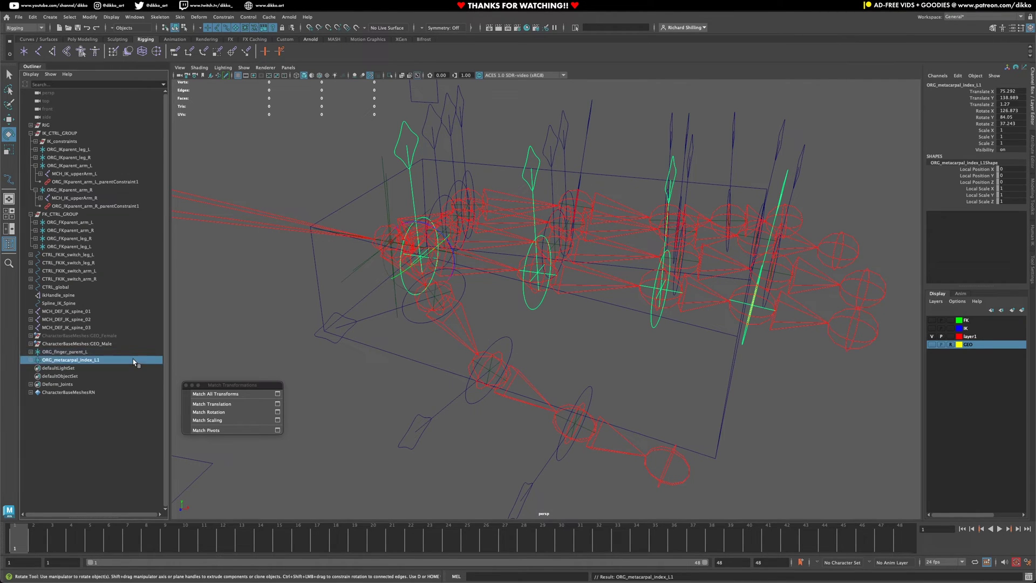
left_click(30, 360)
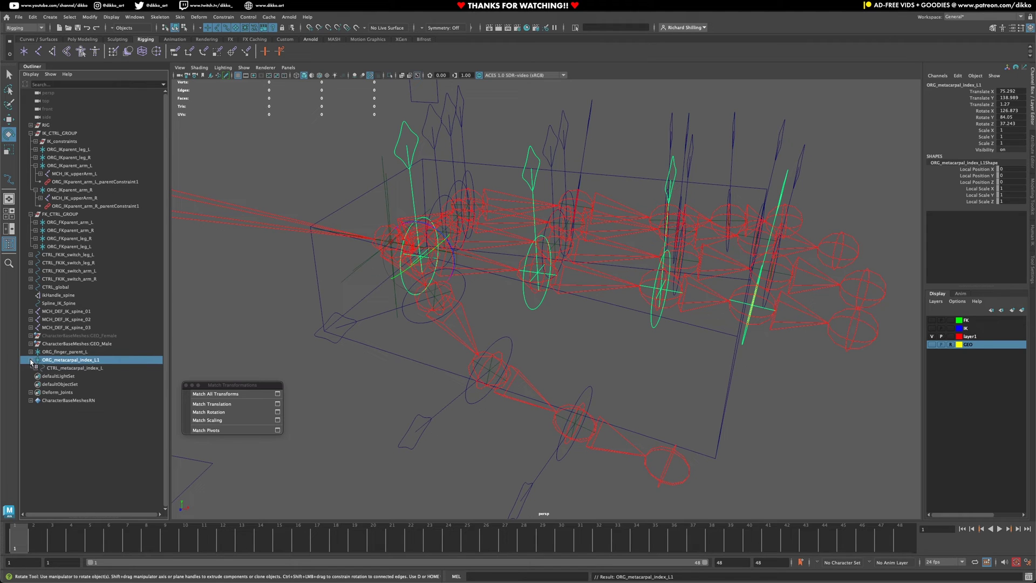
left_click(32, 362, "shift")
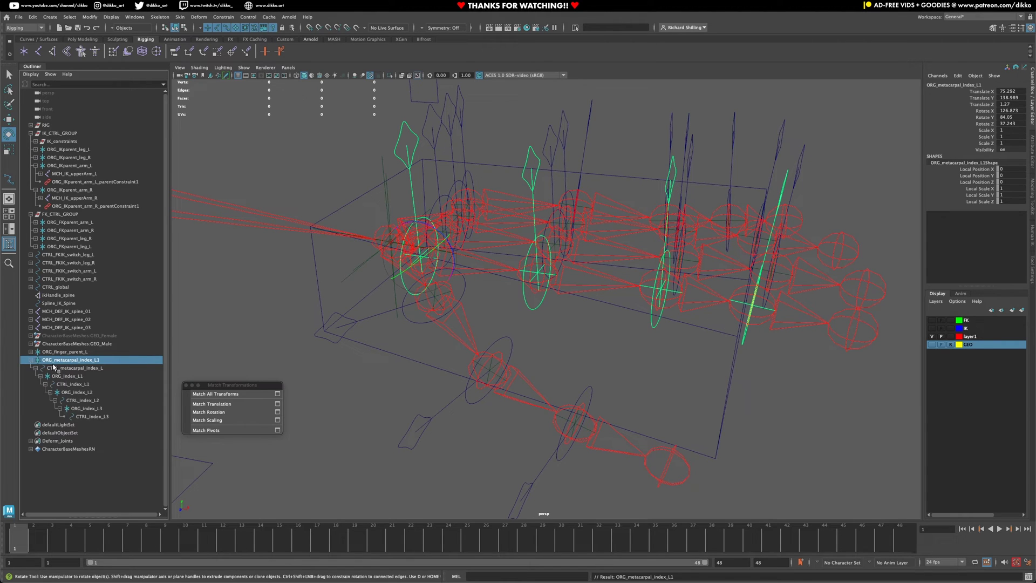
key("f")
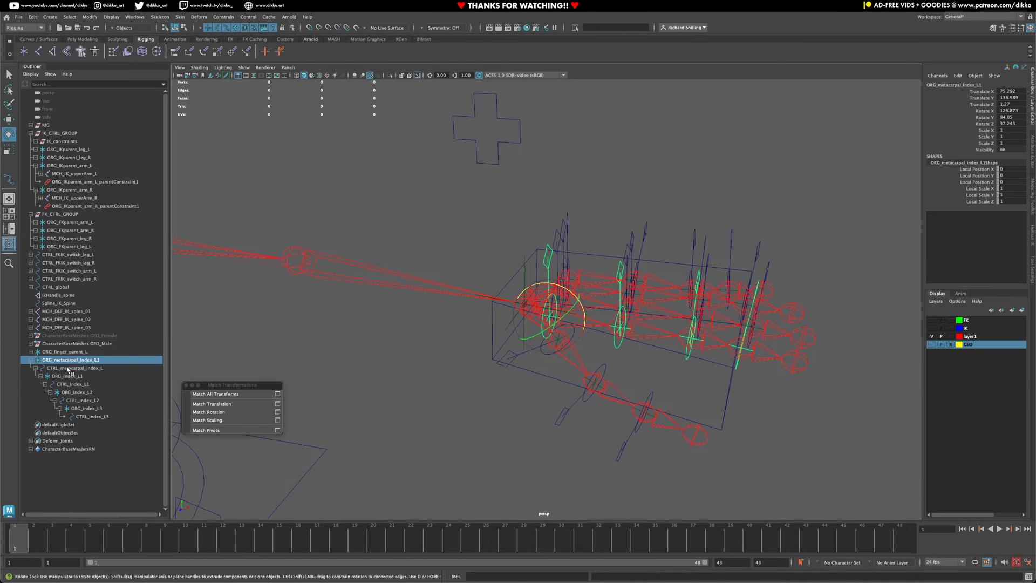
Match the translation of the duplicated ORG_metacarpal_index_L1 chain to the right hand's DEF_index_R1 joint.
left_click(10, 119)
left_click_drag(413, 220, 477, 264, "alt")
middle_click_drag(477, 264, 809, 313, "alt")
middle_click_drag(372, 300, 408, 305, "alt")
left_click_drag(408, 305, 395, 338, "alt")
left_click(383, 339, "shift")
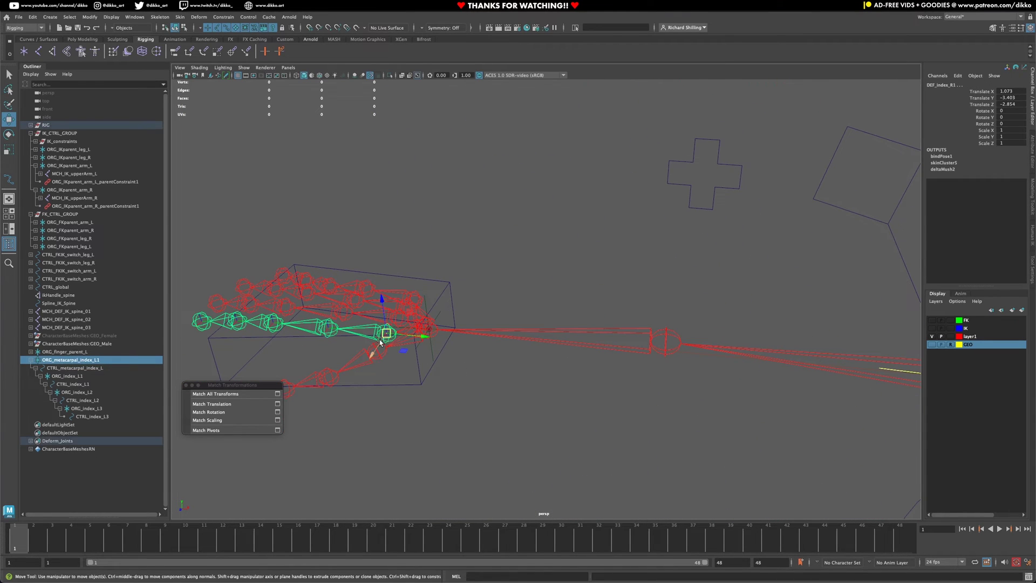
left_click(231, 405)
left_click_drag(480, 363, 518, 371, "alt")
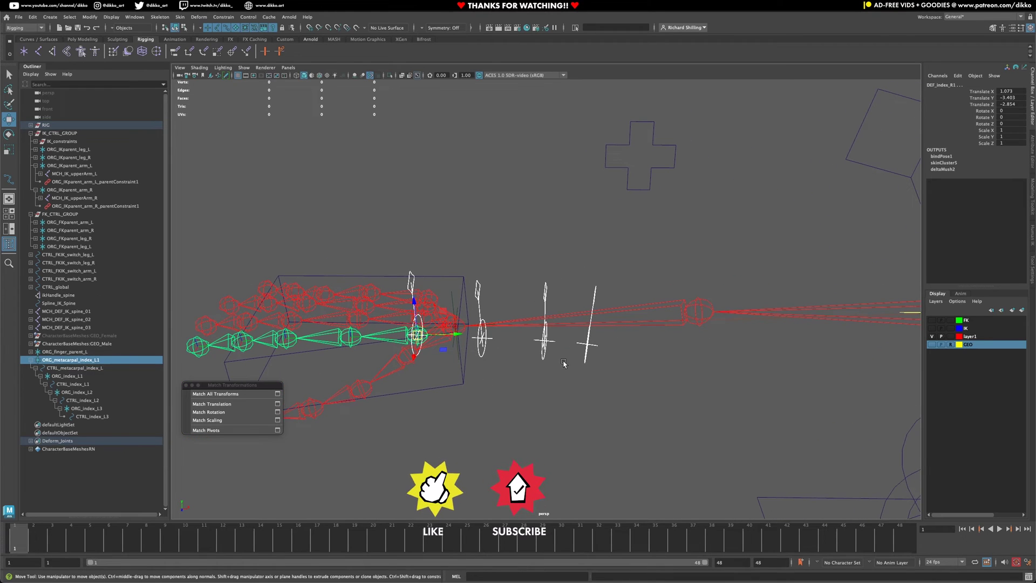
Unparent ORG_index_L3 from the duplicated chain and delete the ORG_index_L1 branch left under CTRL_metacarpal_index_L.
left_click(591, 346)
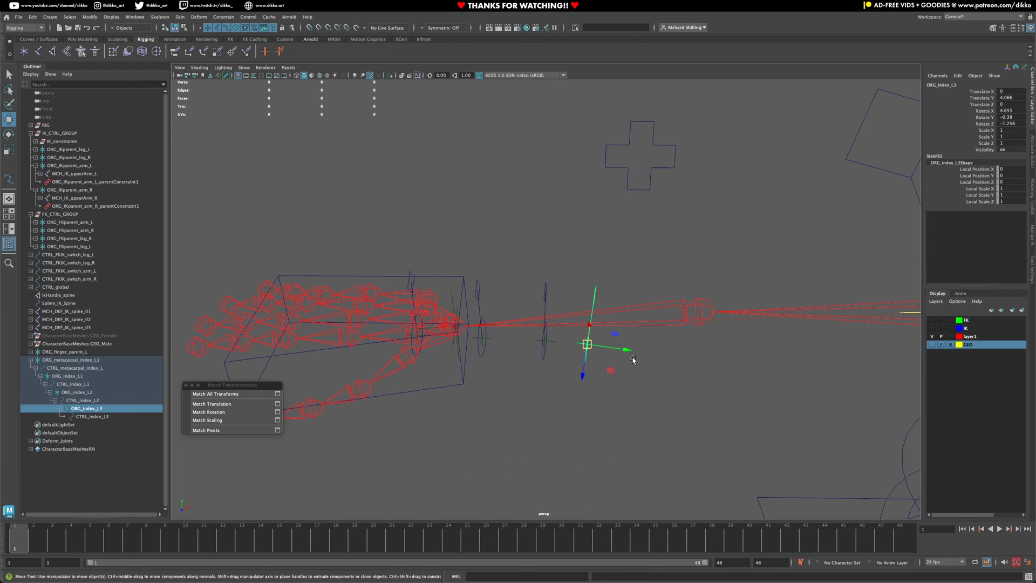
key("shift+p")
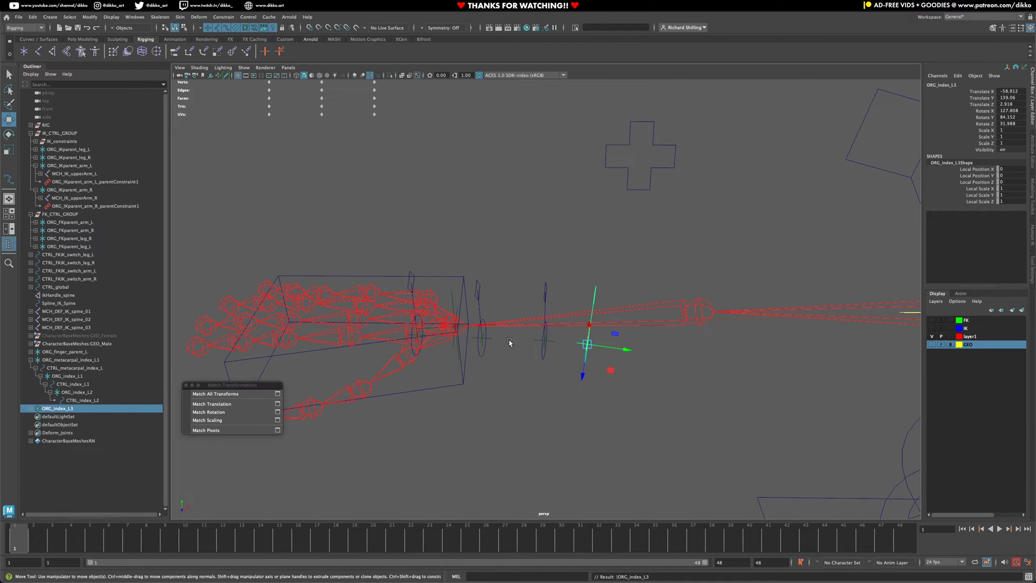
left_click(490, 338)
key("Delete")
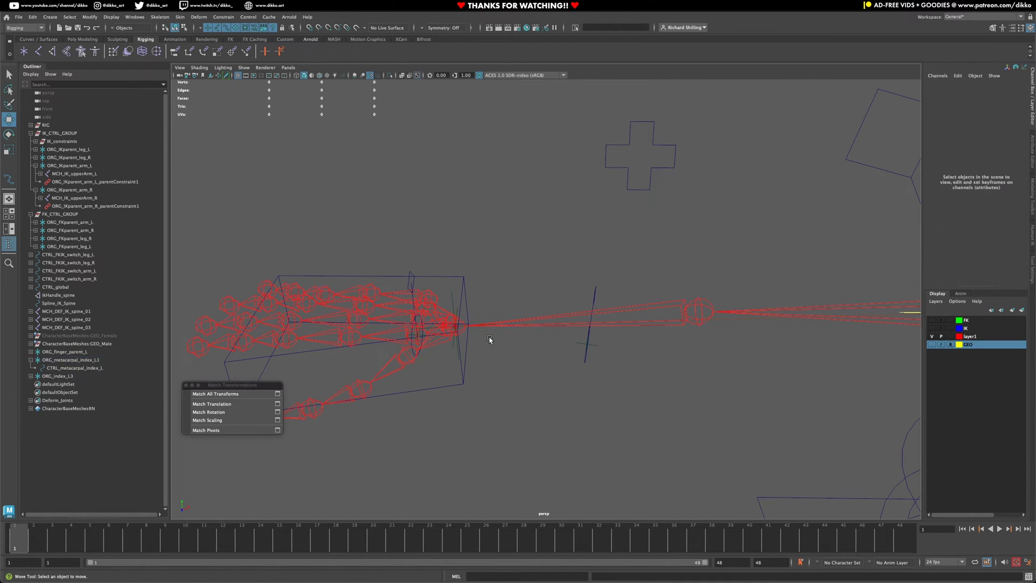
Match all transforms of ORG_metacarpal_index_L1 to the DEF_index_R1 joint and select its control CTRL_metacarpal_index_L.
middle_click_drag(489, 339, 513, 354, "alt")
left_click_drag(513, 353, 541, 358, "alt")
middle_click_drag(354, 384, 707, 264, "alt")
middle_click_drag(526, 352, 555, 329, "alt")
scroll(550, 330, "up", 4)
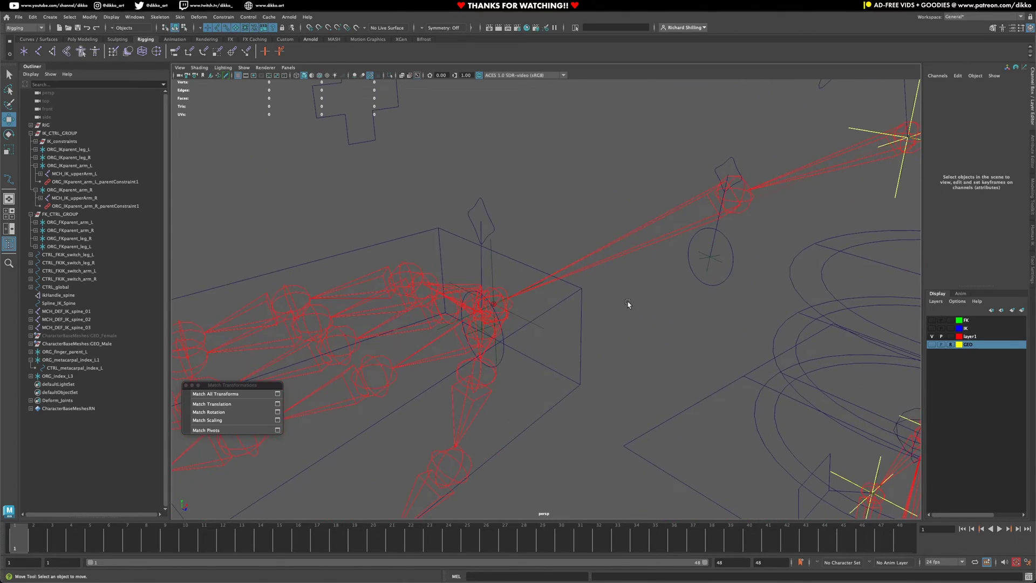
left_click_drag(627, 304, 356, 326, "alt")
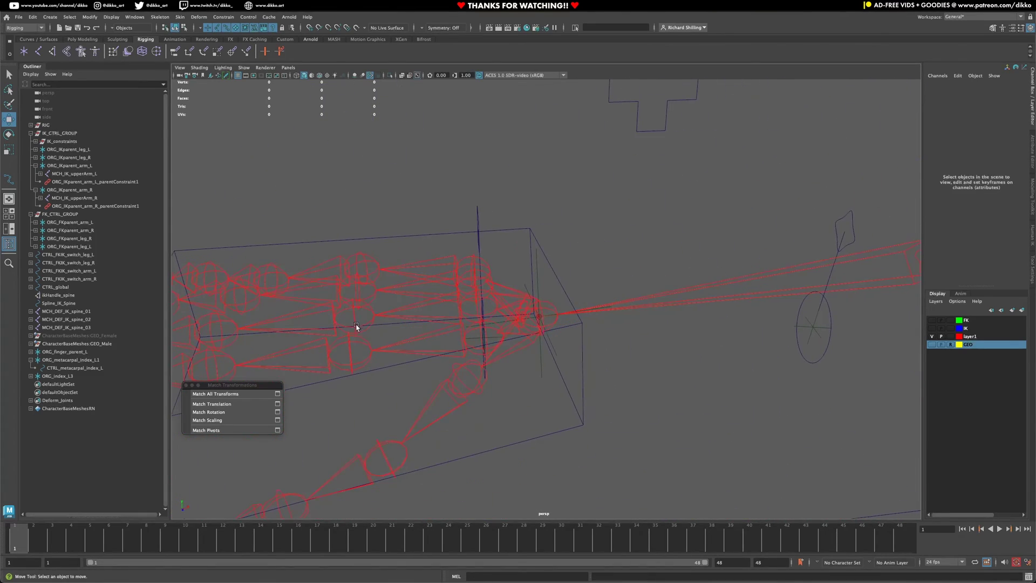
left_click(484, 335)
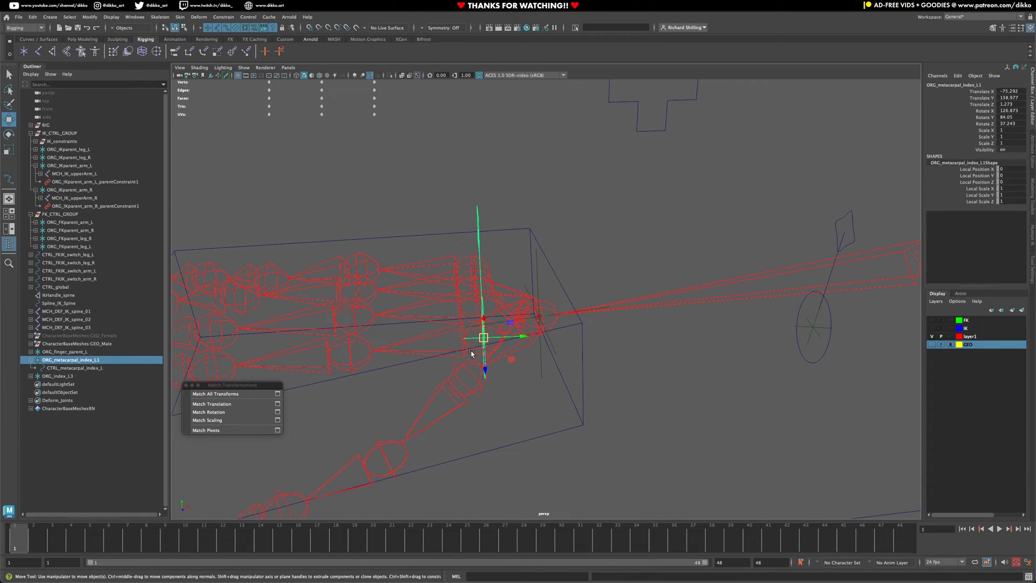
left_click(420, 337, "shift")
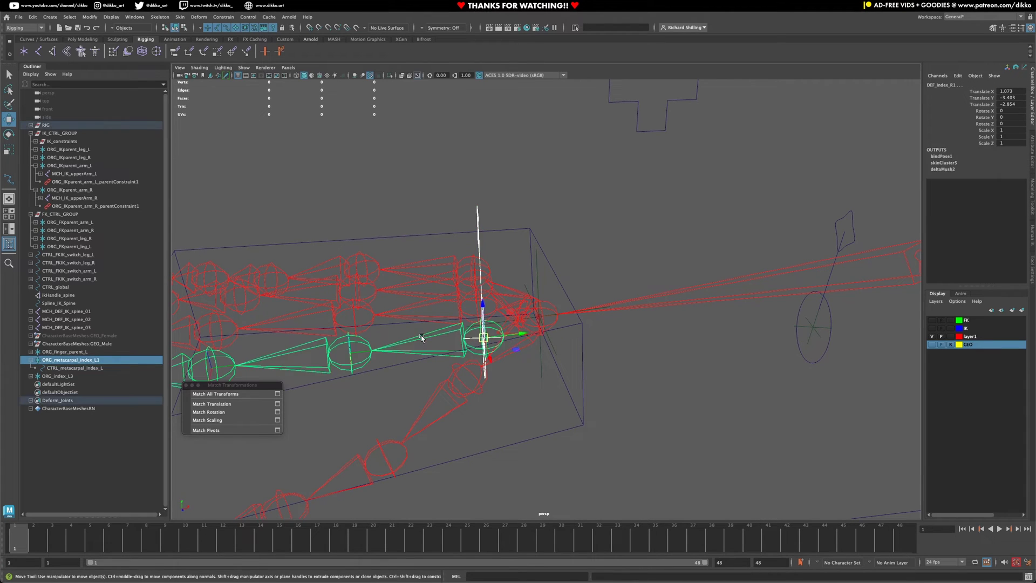
left_click(233, 394)
left_click_drag(494, 383, 472, 385, "alt")
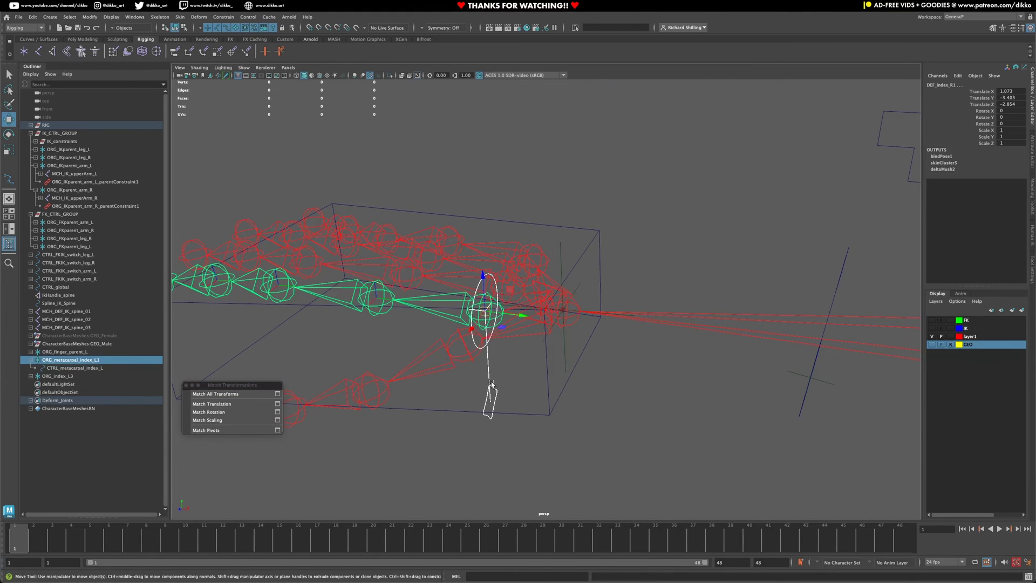
left_click(491, 384)
left_click(489, 382)
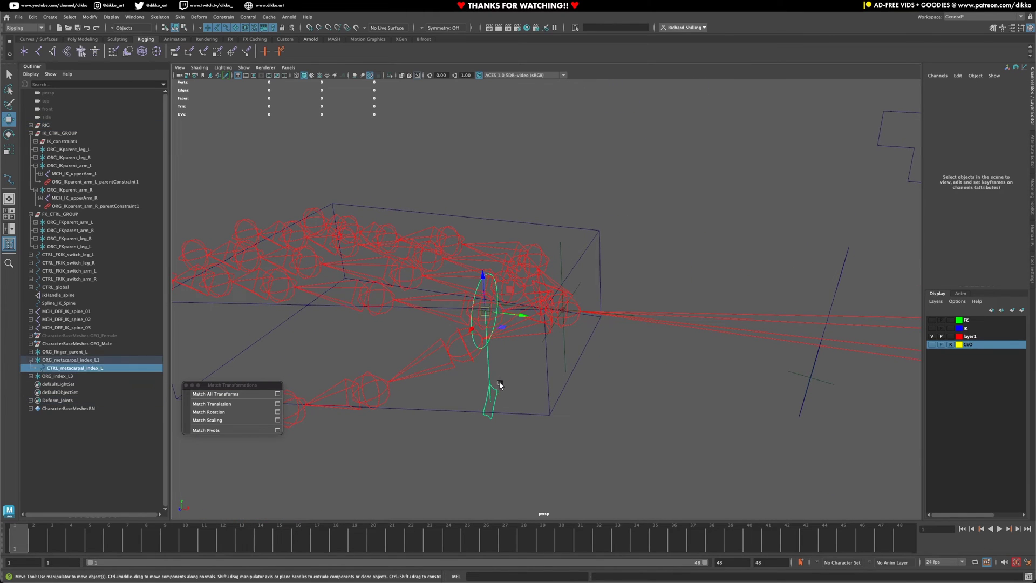
Match all transforms of the unparented ORG_index_L3 locator to the DEF_index_R2 joint and select its control curve.
left_click(822, 384)
left_click(375, 300, "shift")
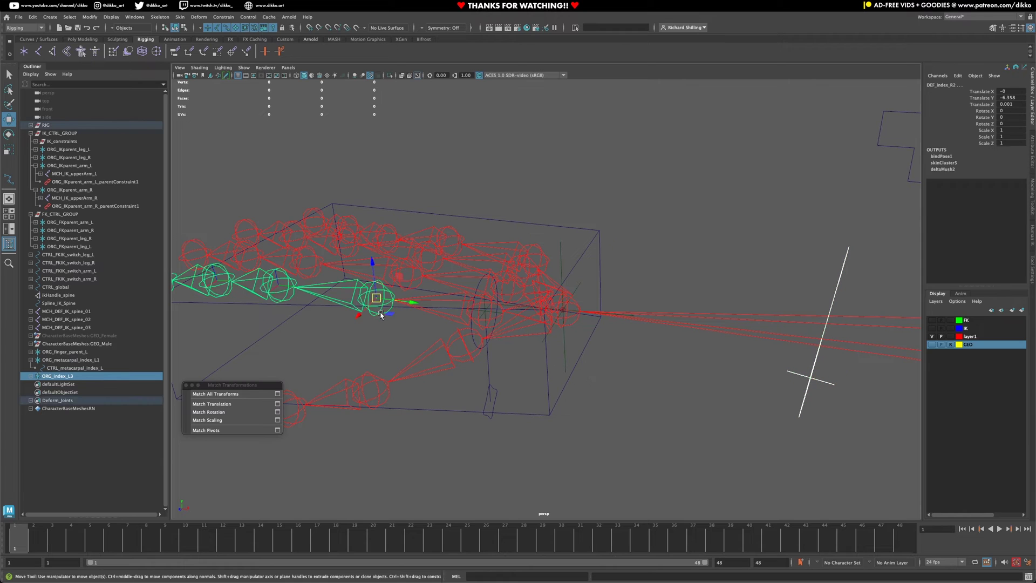
left_click(215, 393)
middle_click_drag(393, 372, 446, 398, "alt")
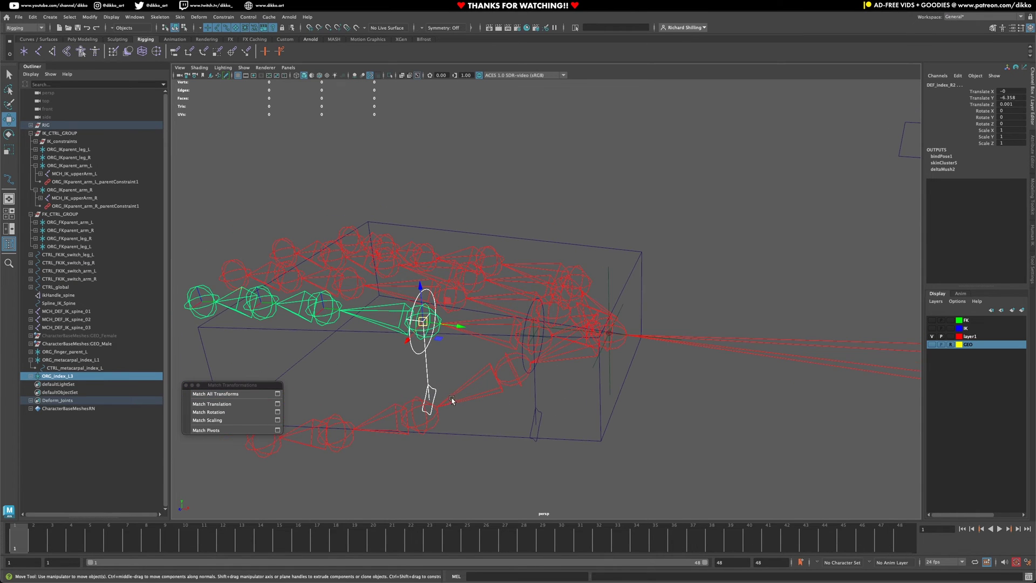
left_click(429, 378)
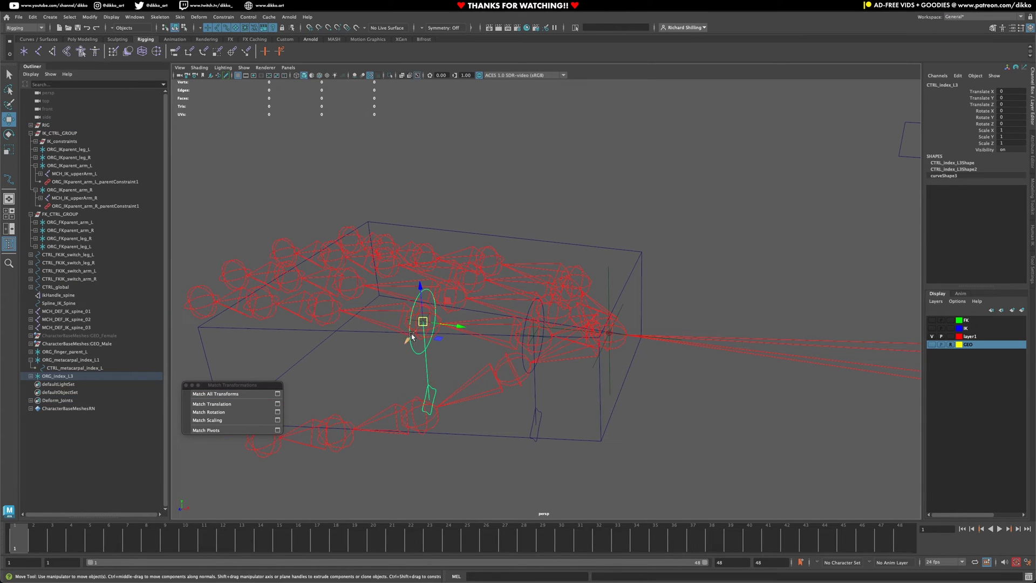
Rotate the CTRL_index_L3 control 180 degrees in Y and freeze its transforms.
key("e")
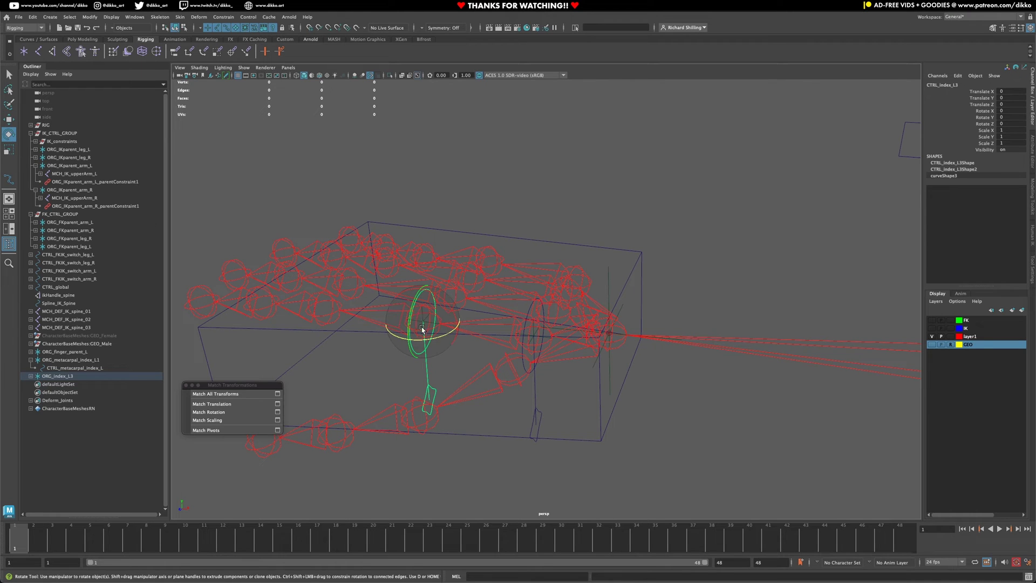
left_click(988, 118)
middle_click_drag(499, 394, 889, 173)
double_click(1019, 118)
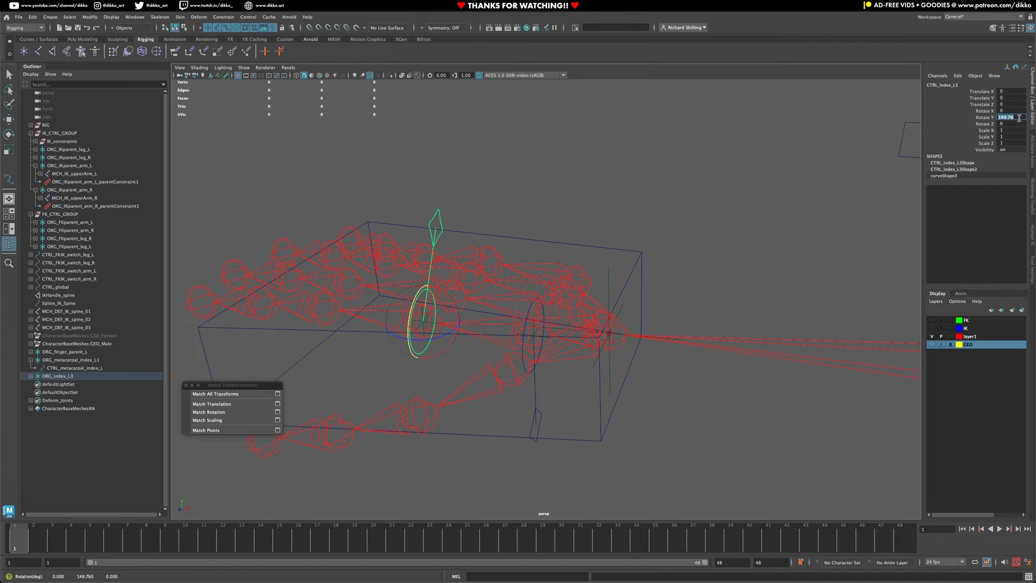
key("Return")
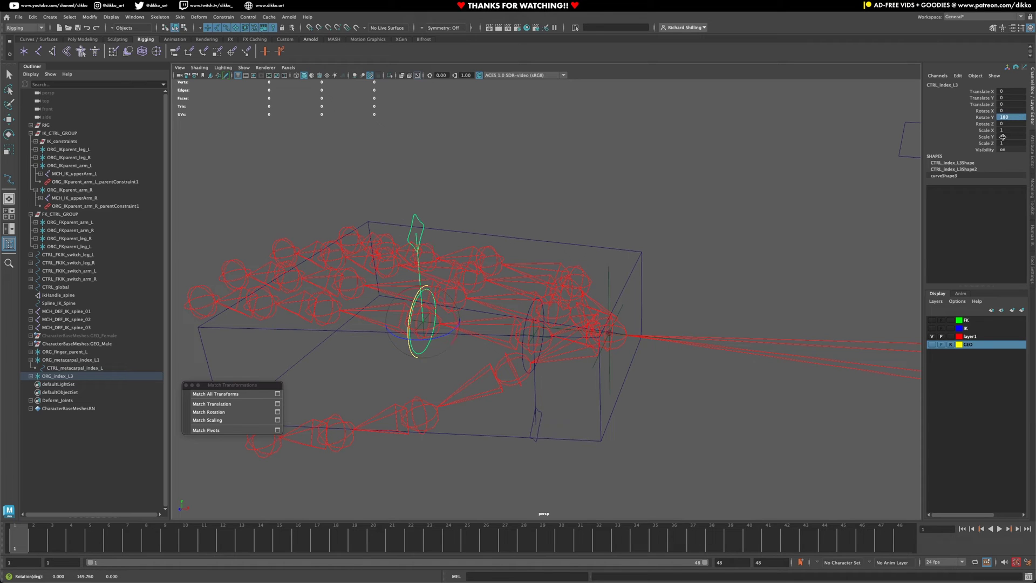
right_click(939, 115)
mouse_move(955, 257)
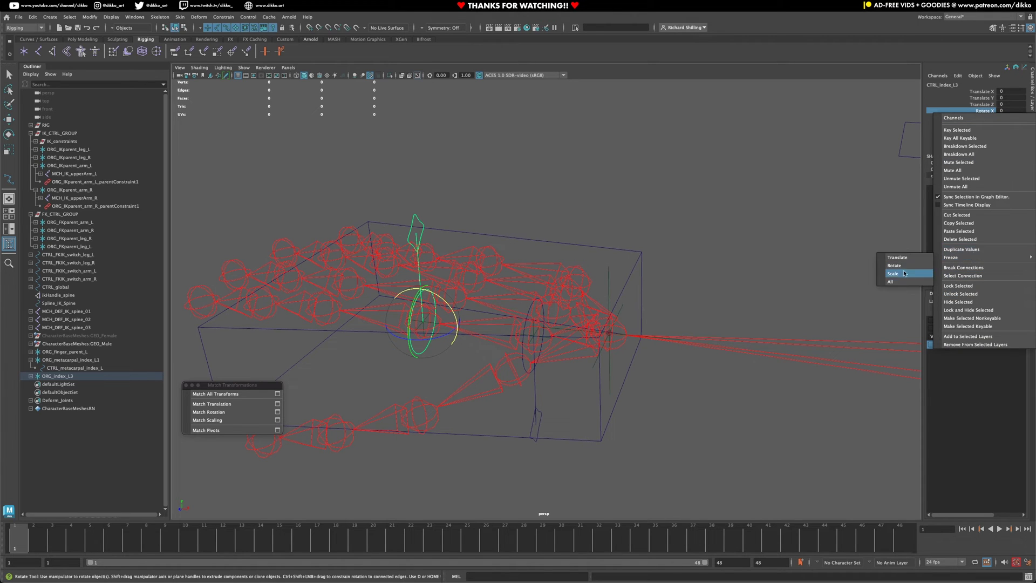
left_click(892, 278)
Set Rotate Y of the CTRL_metacarpal_index_L control to 180 and freeze all its transforms.
left_click(533, 410)
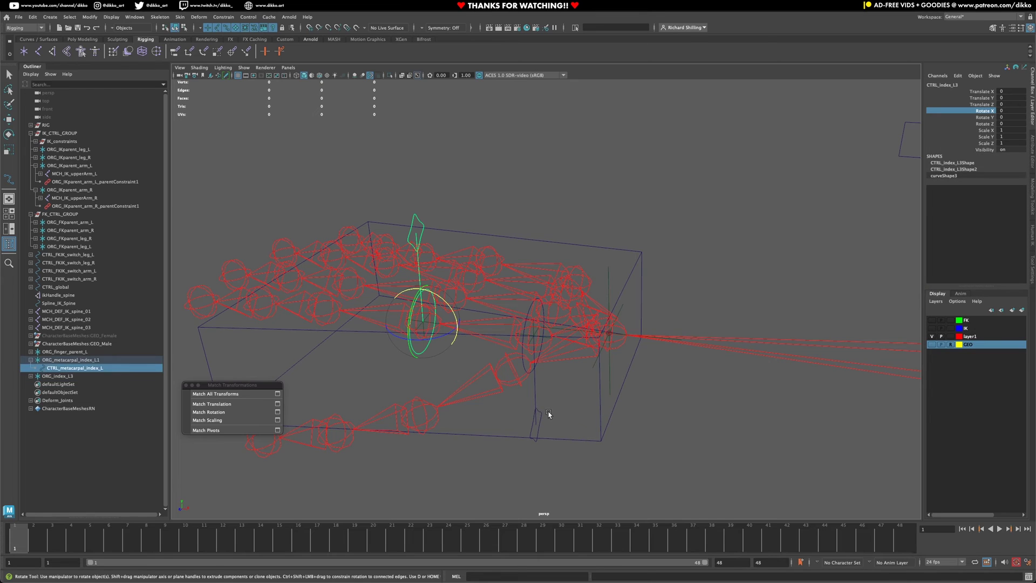
left_click(982, 118)
middle_click_drag(672, 357, 828, 275)
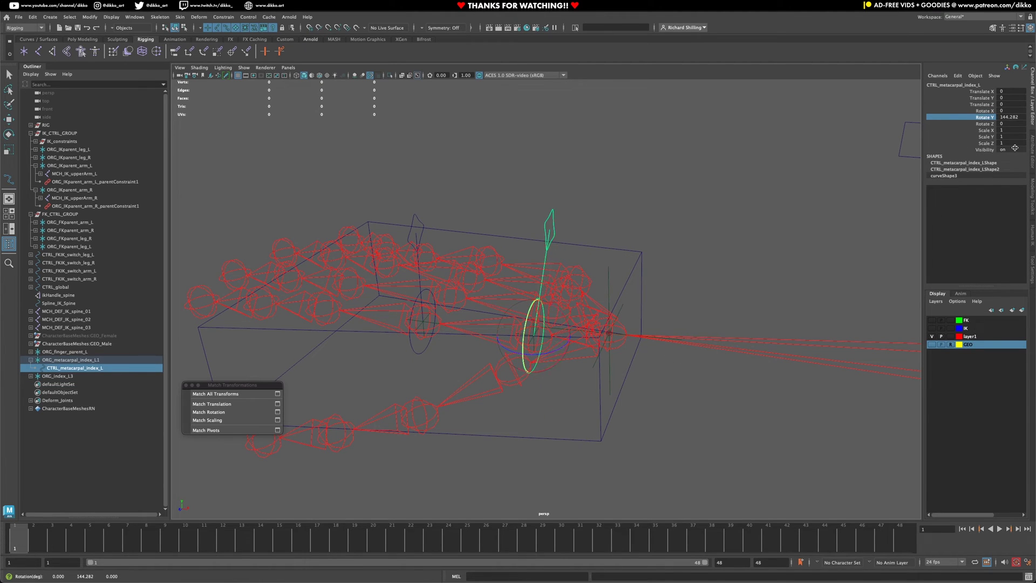
double_click(1019, 117)
type("1")
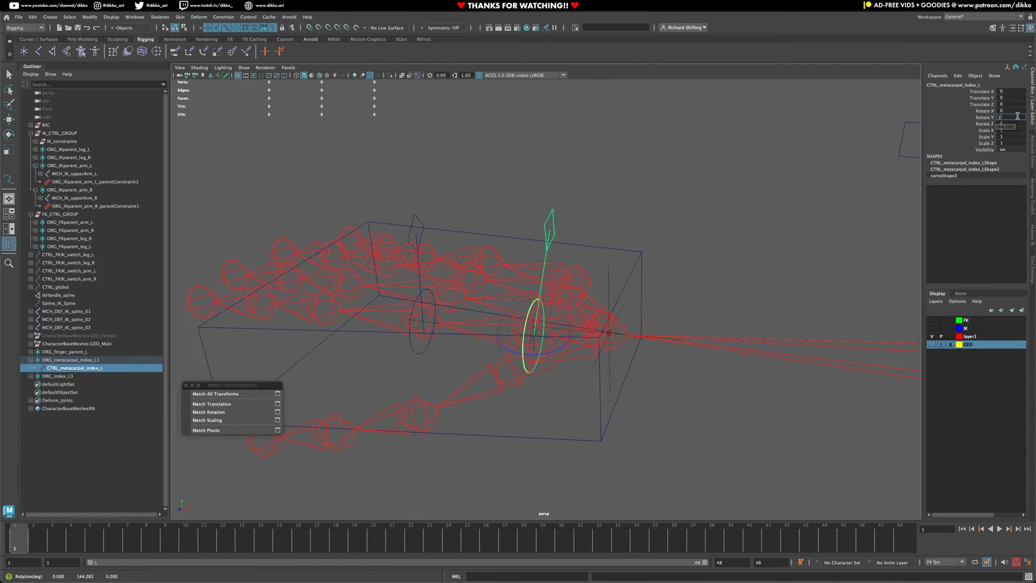
type("80")
key("Return")
right_click(972, 117)
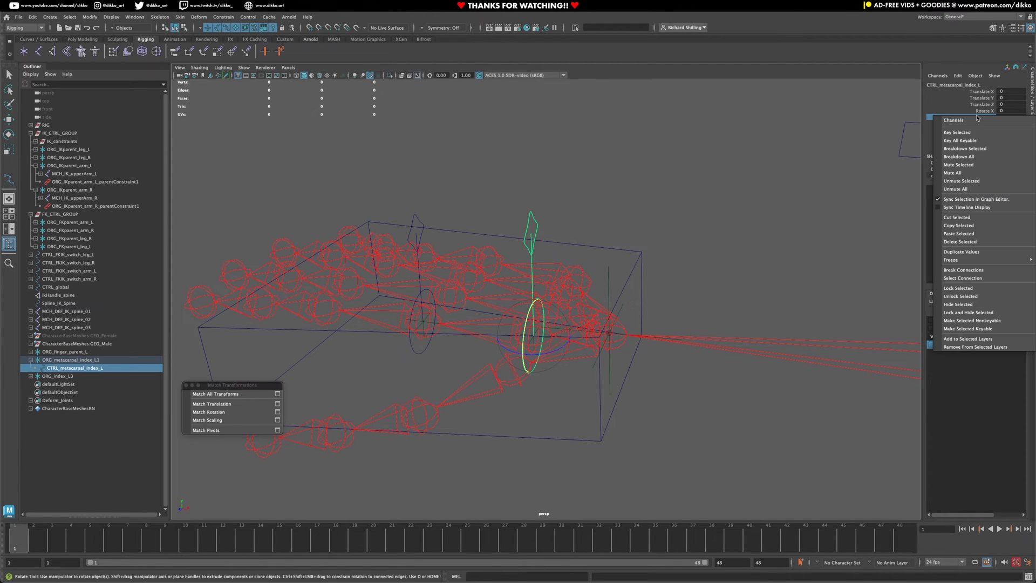
mouse_move(966, 270)
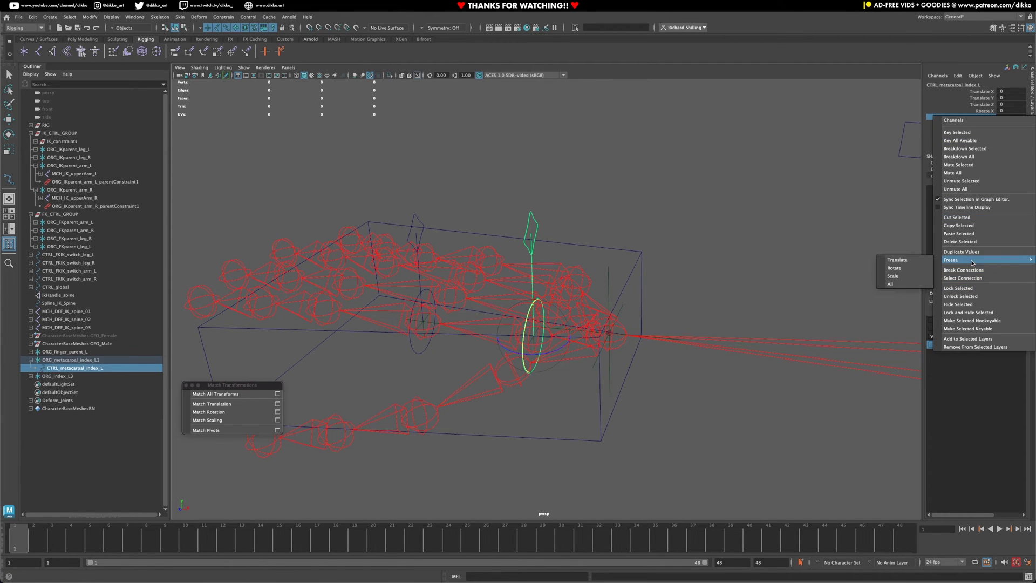
left_click(901, 286)
Rename the unparented ORG_index_L3 locator to ORG_index_L1.
left_click_drag(385, 323, 408, 326, "alt")
middle_click_drag(409, 326, 778, 335, "alt")
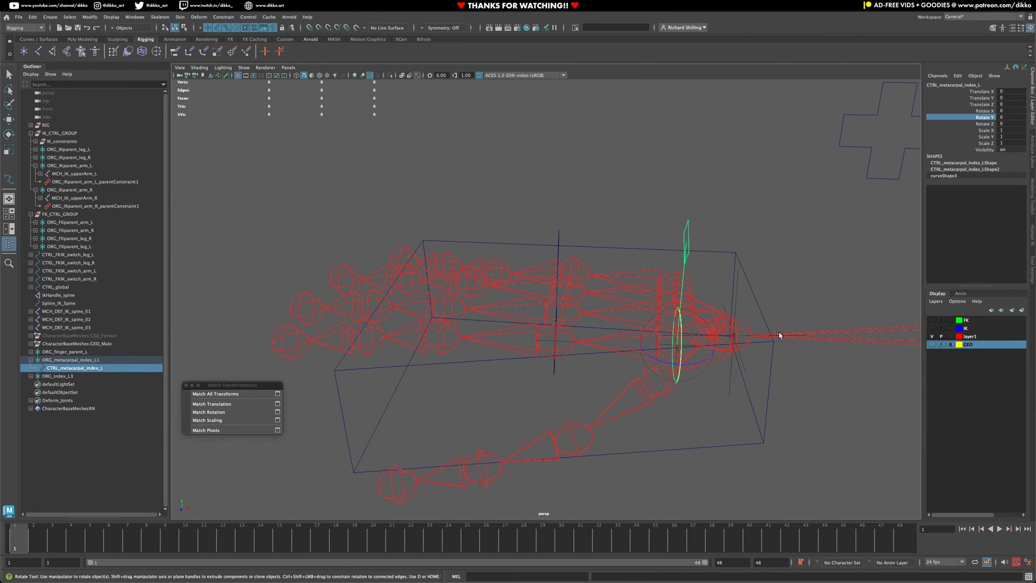
double_click(60, 376)
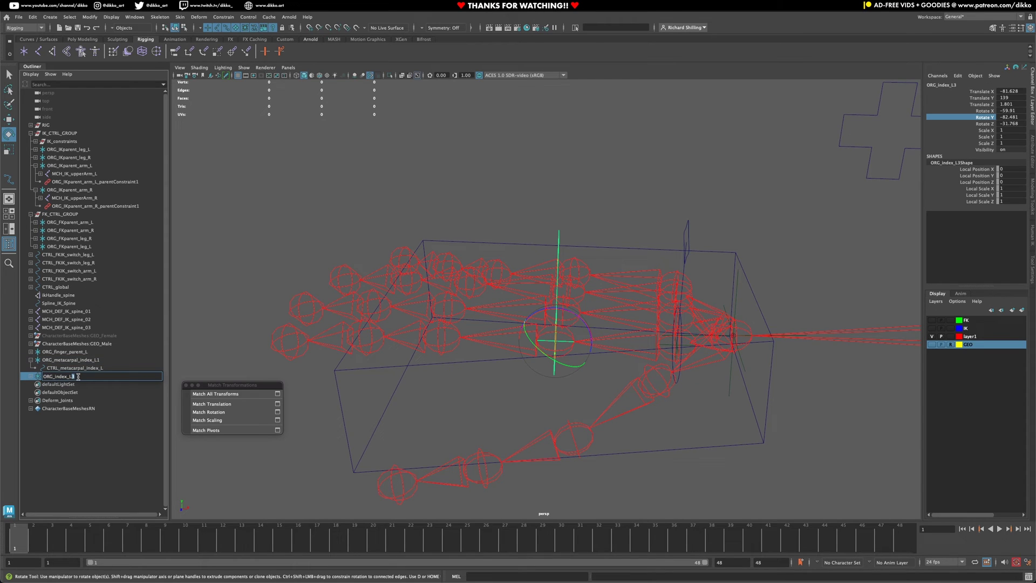
key("BackSpace")
type("1")
key("Return")
key("ctrl+z")
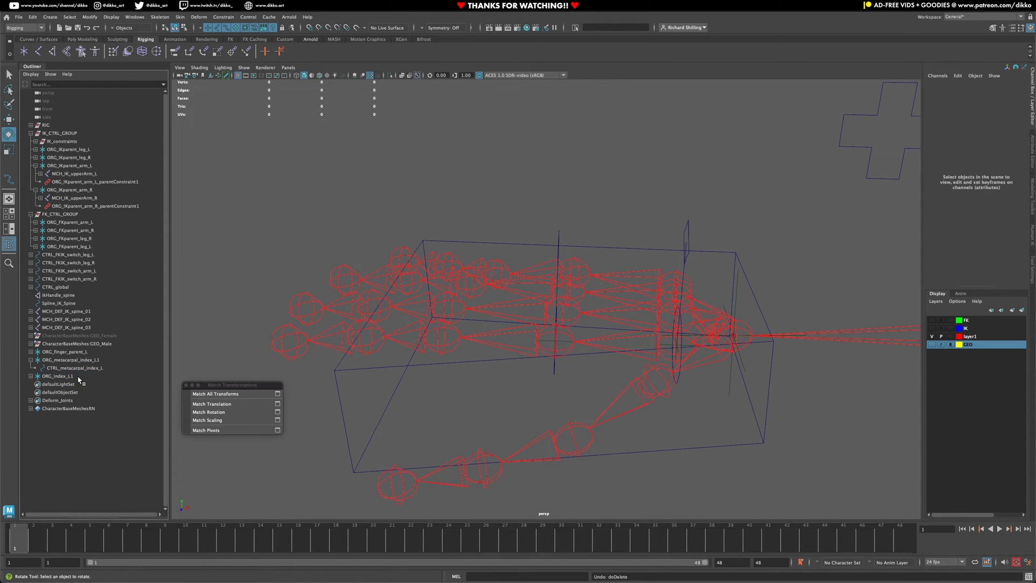
double_click(74, 377)
left_click_drag(69, 376, 74, 378)
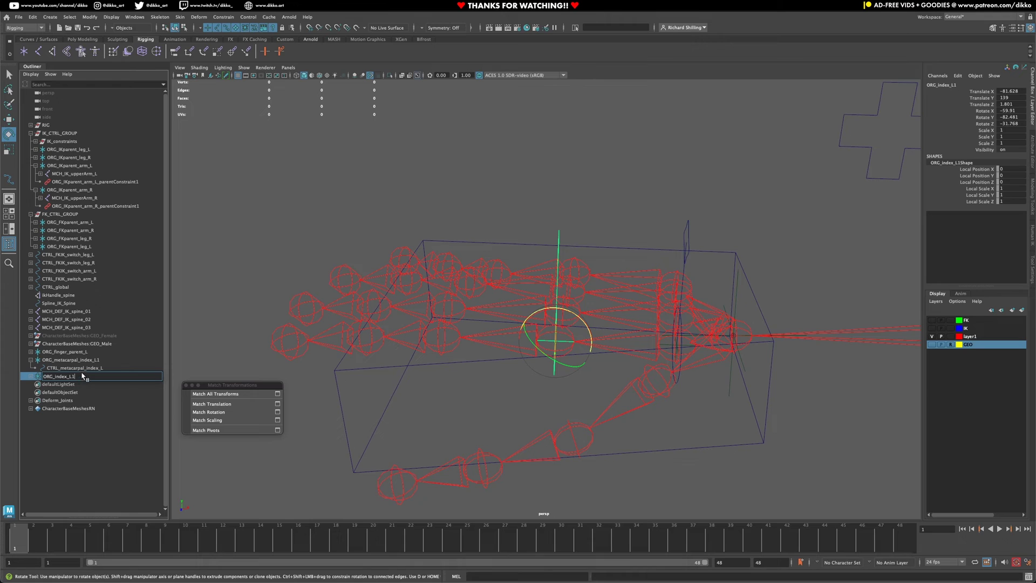
Rename the metacarpal control to CTRL_metacarpal_index_R and its parent locator to ORG_metacarpal_index_R.
left_click(84, 369)
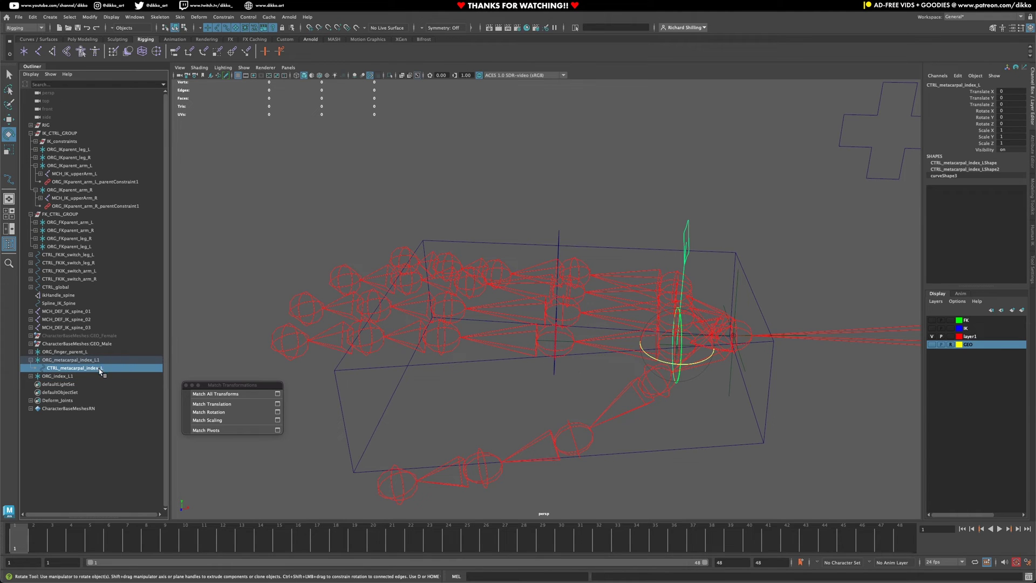
double_click(101, 369)
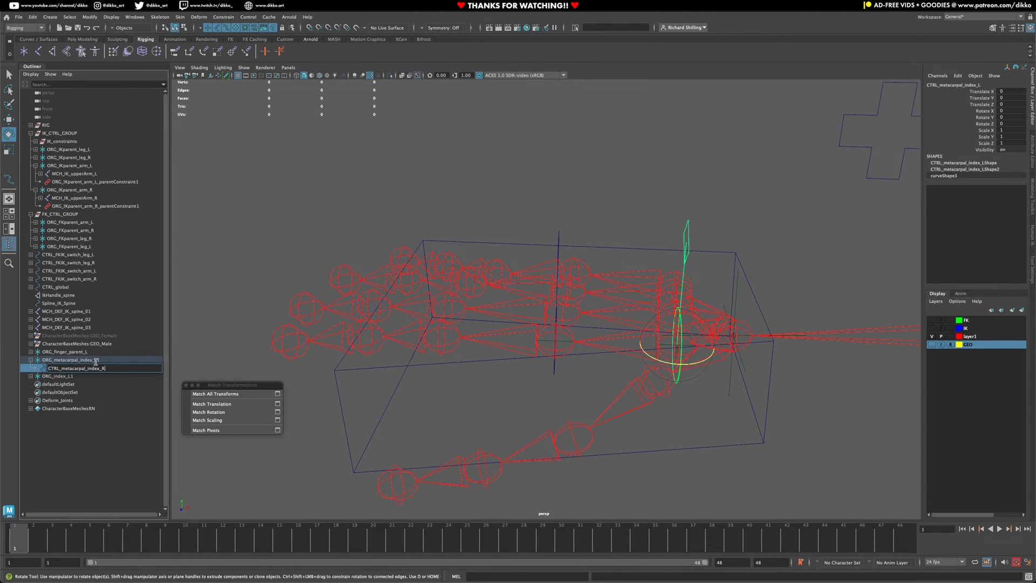
left_click(96, 360)
double_click(96, 360)
left_click_drag(95, 360, 111, 362)
Rename ORG_index_L1 to ORG_index_R1 and parent it under CTRL_metacarpal_index_R.
left_click(60, 376)
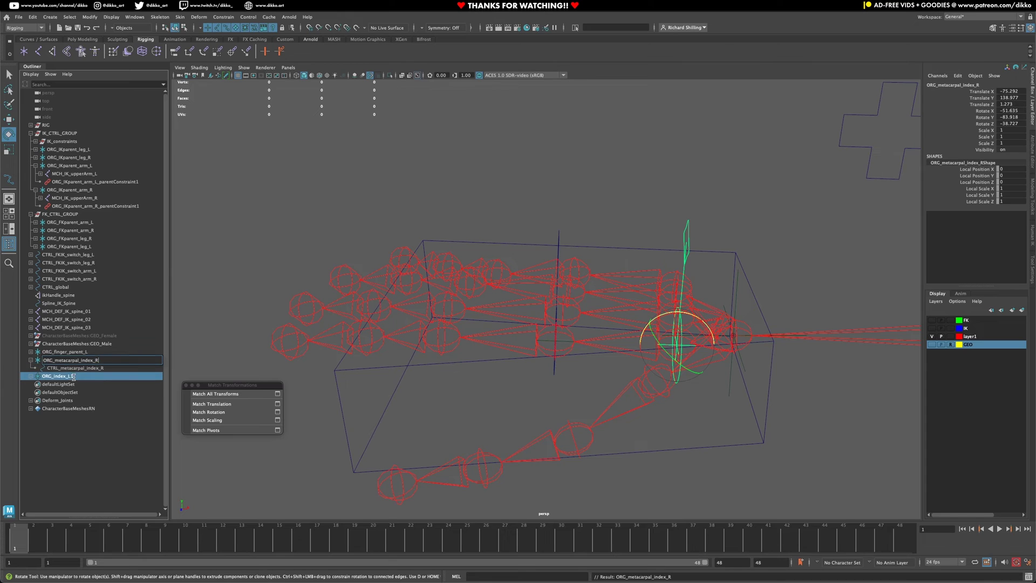
double_click(61, 376)
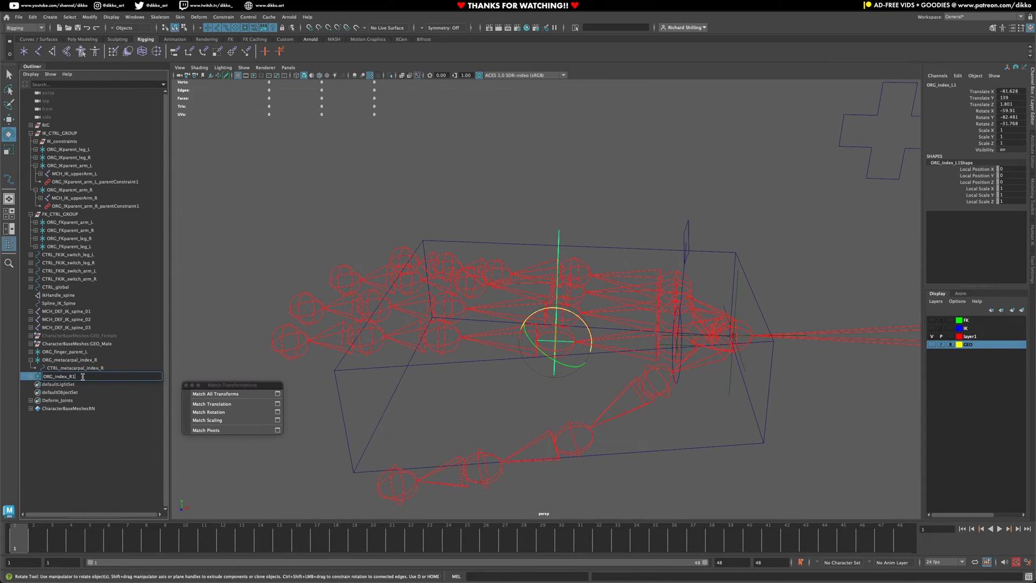
key("Return")
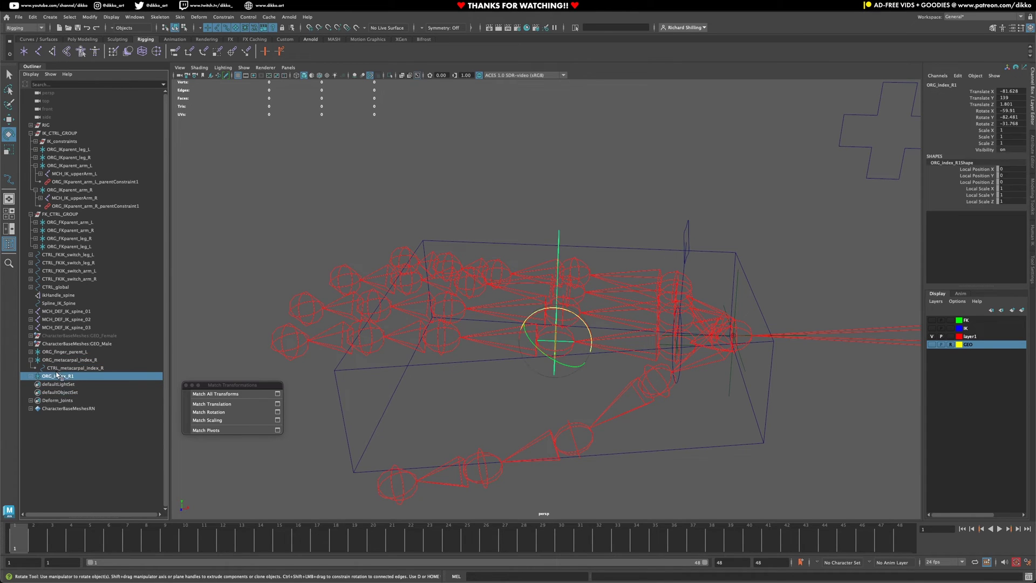
left_click_drag(43, 379, 71, 369)
left_click(73, 369)
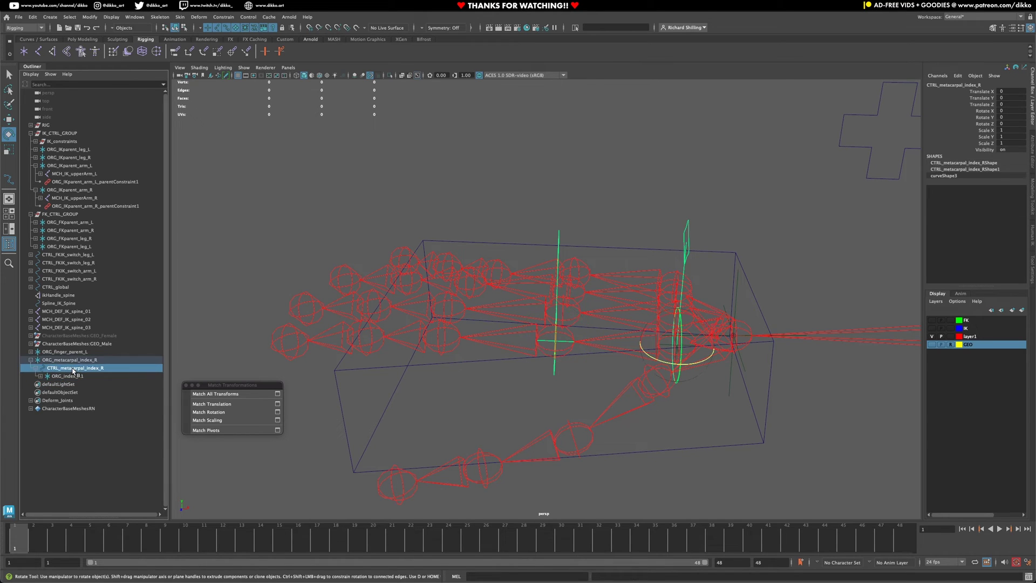
Duplicate the ORG_index_R1 locator with its control and match all transforms of the copy to the DEF_index_R3 joint.
left_click(40, 376)
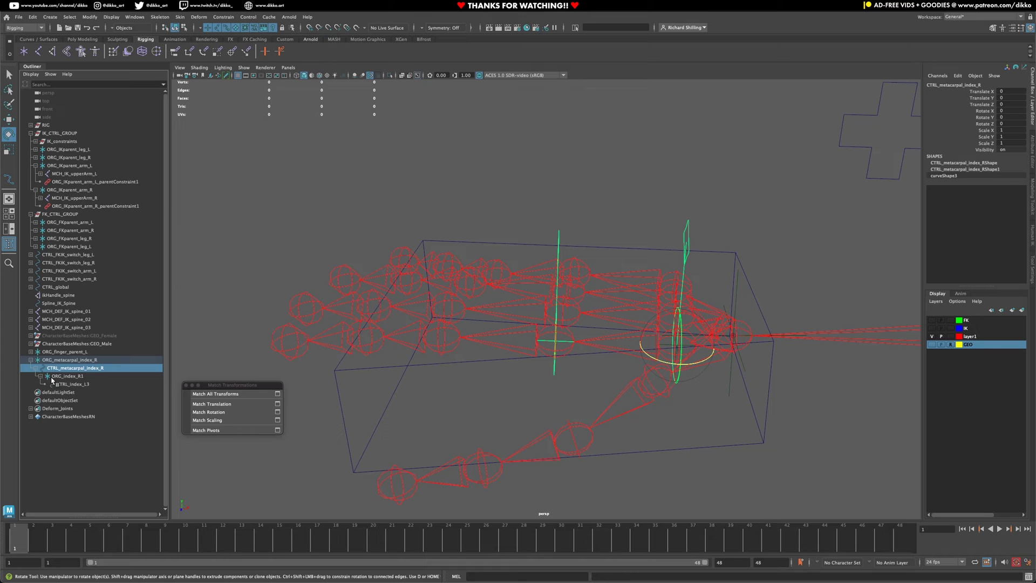
left_click(60, 376)
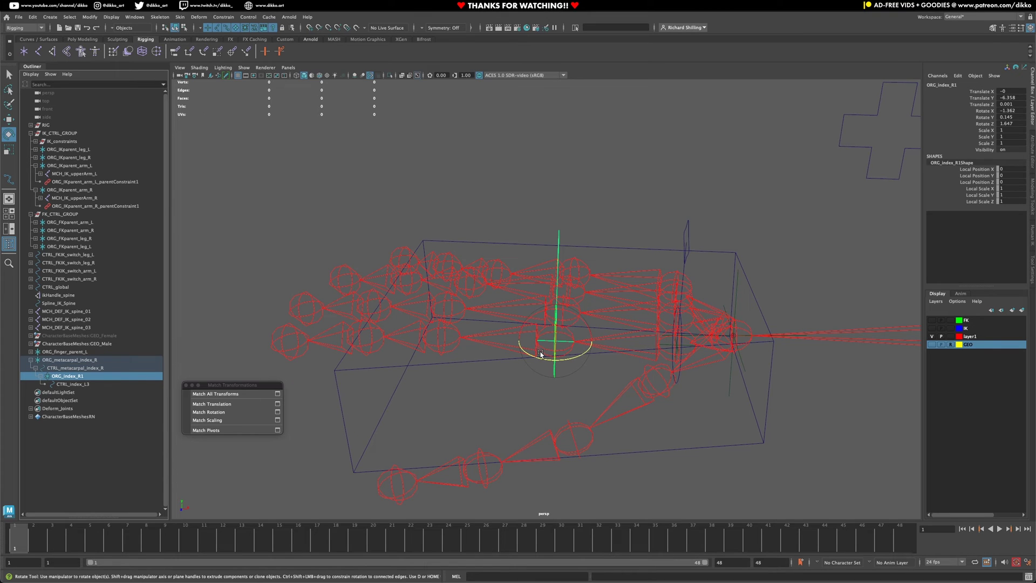
key("ctrl+d")
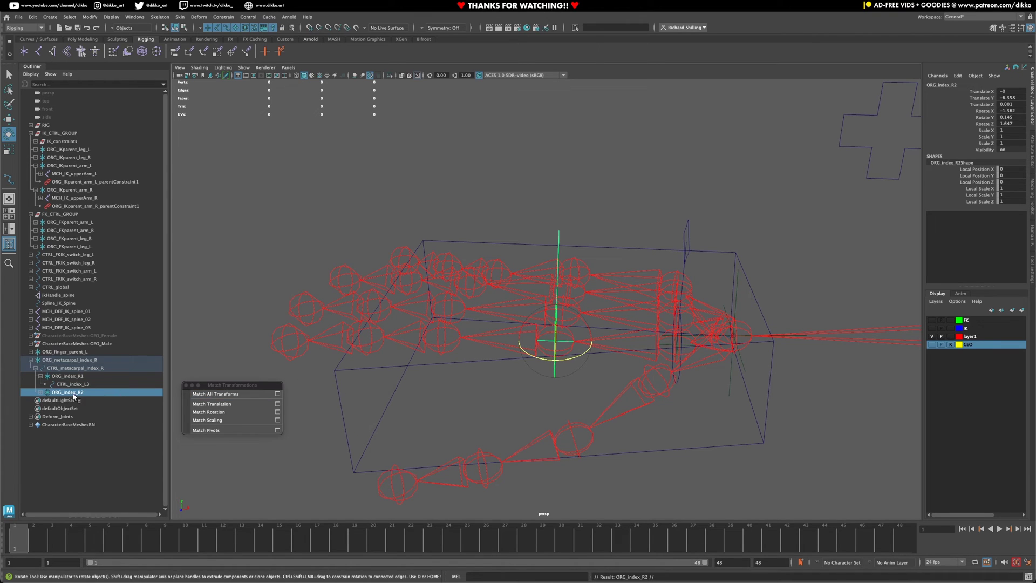
left_click(441, 345)
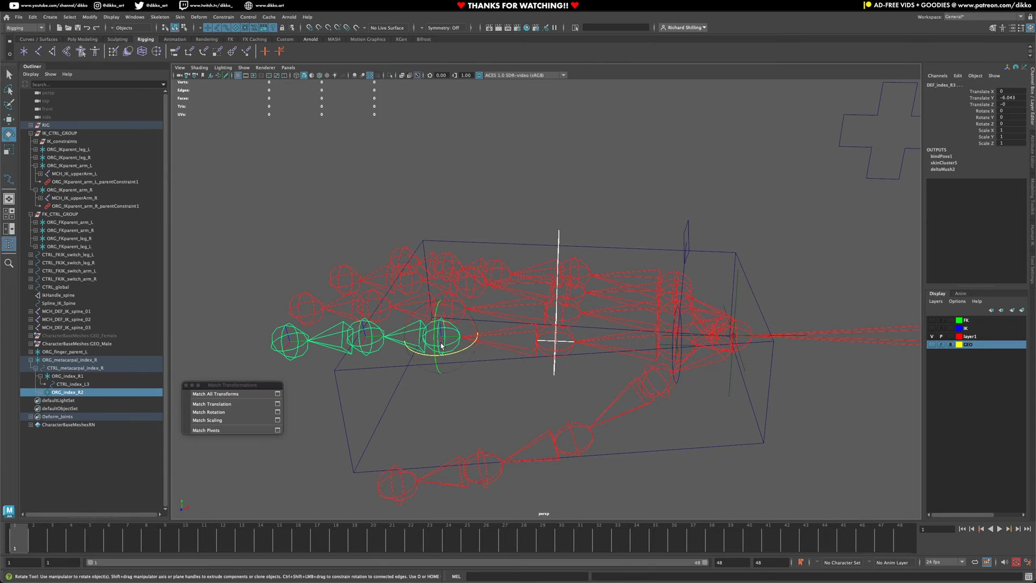
left_click(241, 394)
Duplicate ORG_index_R2 and match all transforms of the copy to the DEF_index_R4 joint.
left_click(55, 394)
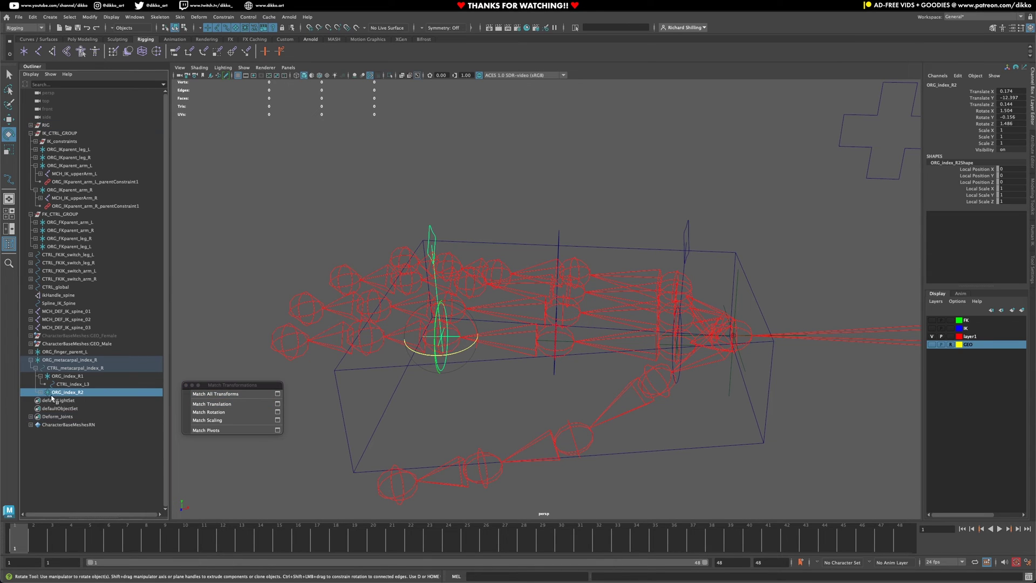
key("ctrl+d")
left_click(365, 345, "shift")
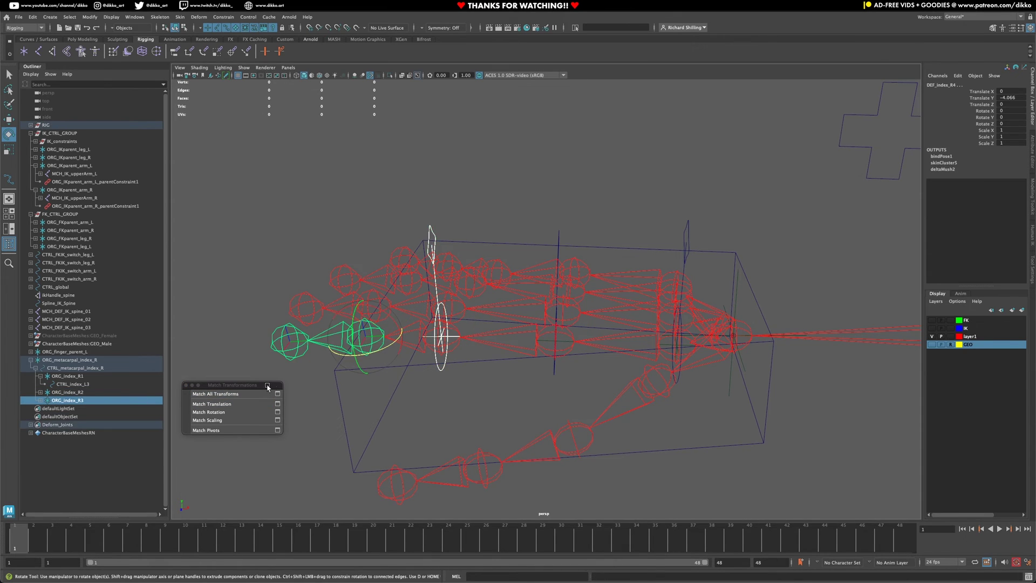
left_click(241, 393)
Parent ORG_index_R3 under the control of ORG_index_R2, and ORG_index_R2 under the control of ORG_index_R1.
left_click(64, 401)
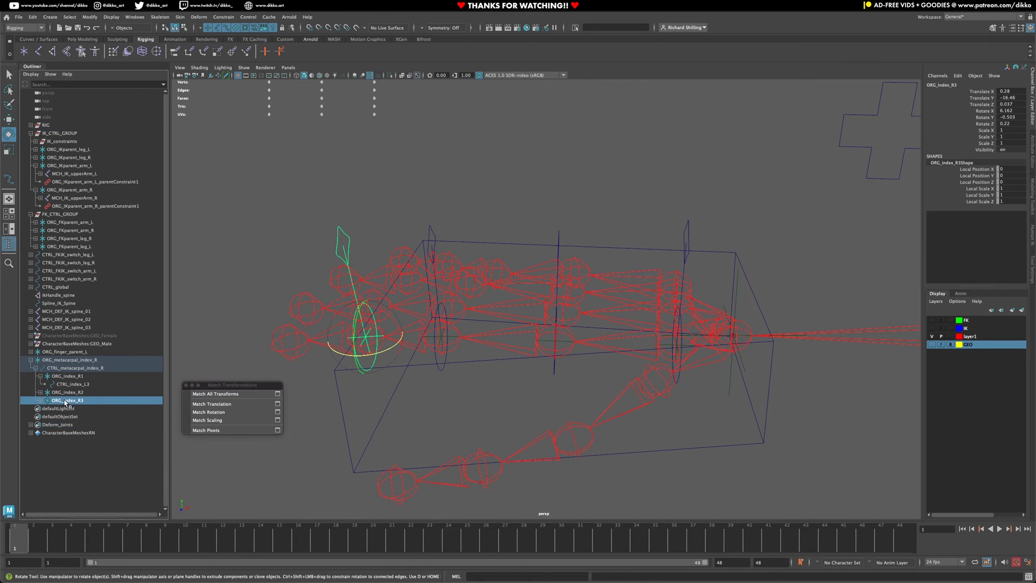
mouse_move(66, 401)
middle_mouse_down()
mouse_move(80, 394)
mouse_move(64, 384)
middle_mouse_up()
left_click(74, 393)
left_click(45, 384)
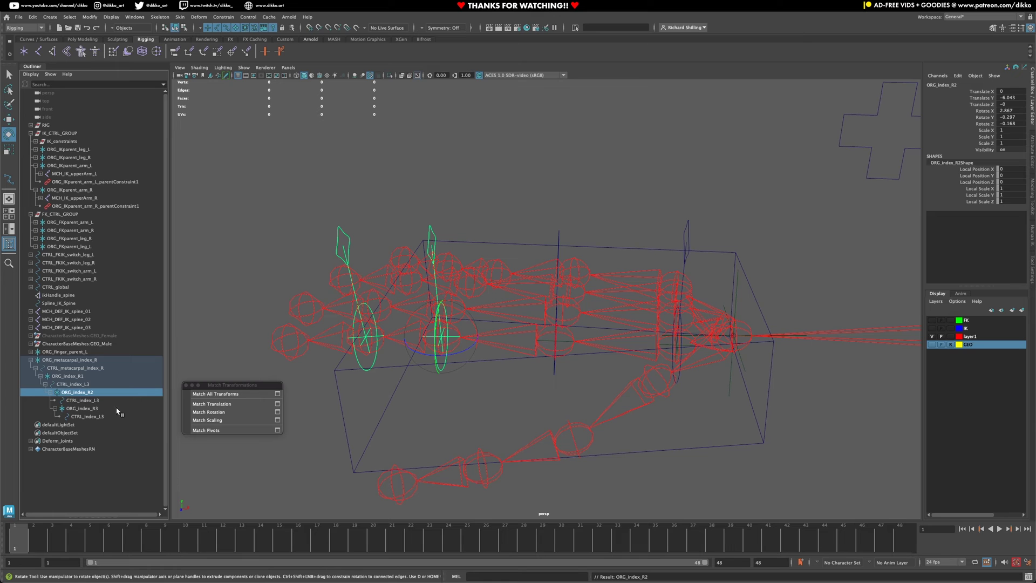
Duplicate the whole ORG_metacarpal_index_R chain and match the copy to the right middle finger's metacarpal joint.
left_click(67, 360)
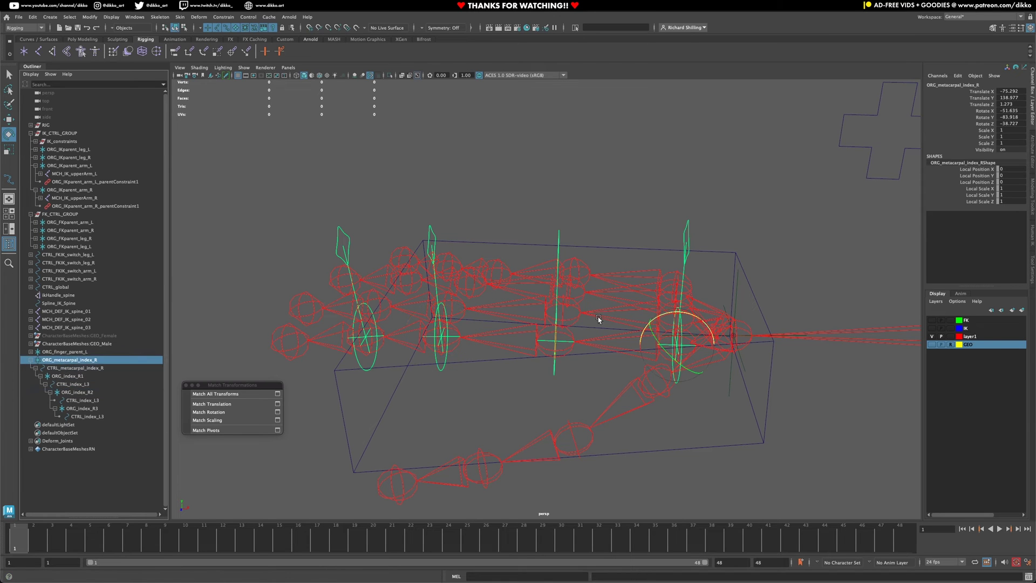
left_click_drag(596, 319, 517, 389, "alt")
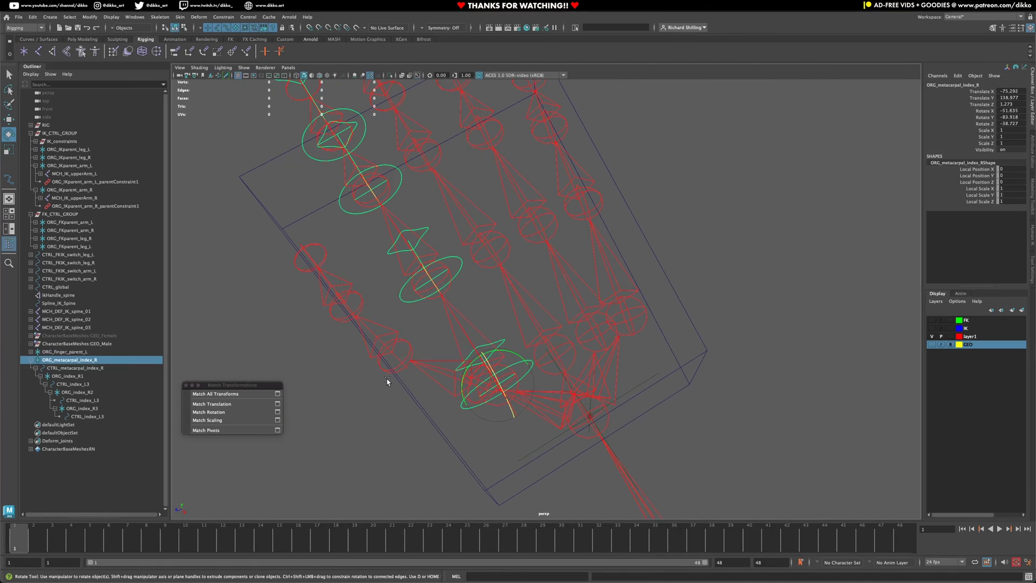
key("ctrl+d")
Replace "index" with "middle" in the names of the duplicated hierarchy and rename its top locator ORG_metacarpal_middle_R.
left_click(90, 17)
mouse_move(146, 135)
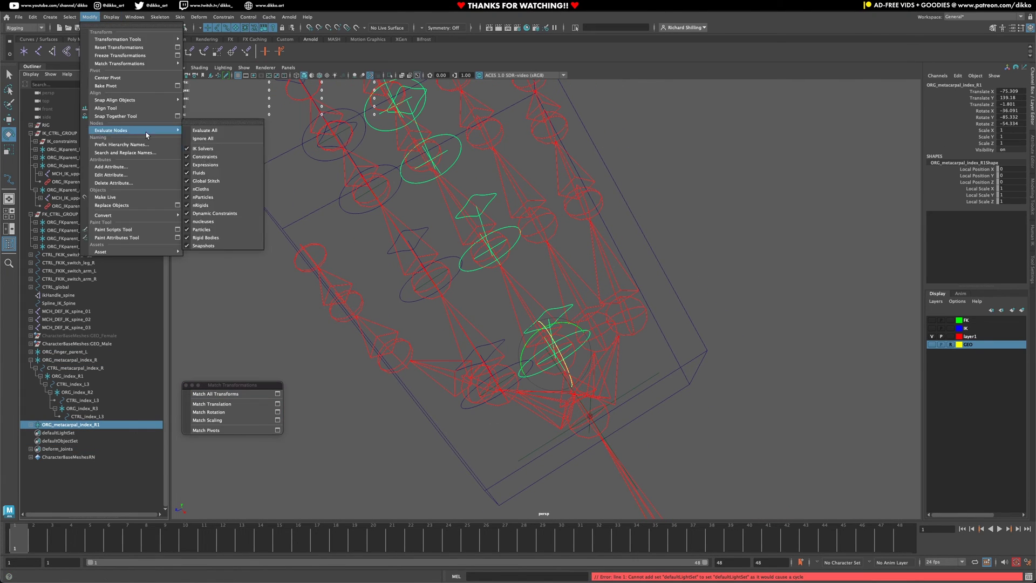
left_click(125, 152)
left_click_drag(701, 162, 667, 164)
type("index")
double_click(706, 171)
type("middle")
left_click(721, 280)
double_click(108, 425)
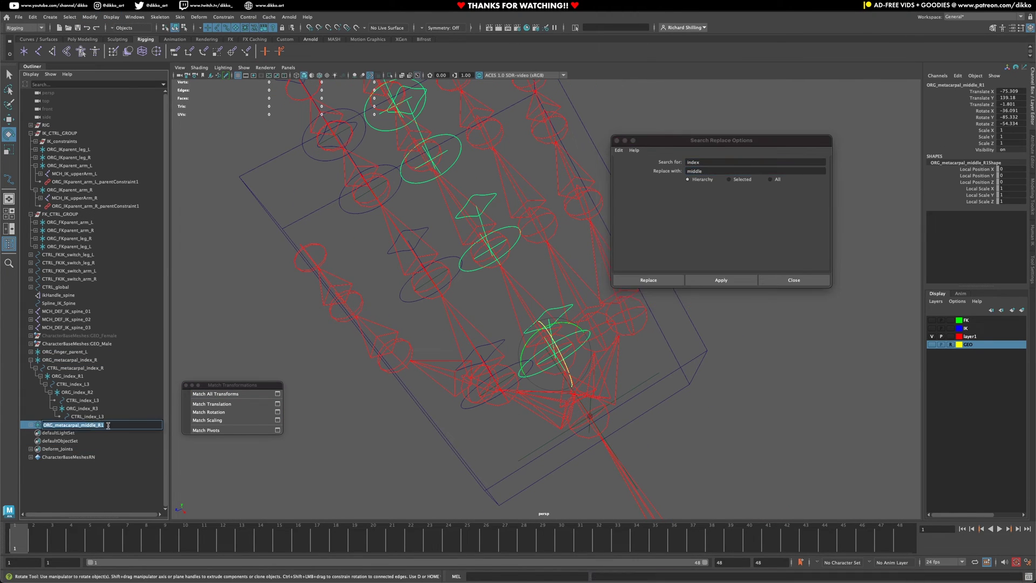
key("BackSpace")
key("Return")
Duplicate the ORG_metacarpal_middle_R chain and match the copy to the right ring finger's metacarpal joint.
key("ctrl+d")
left_click(595, 333, "shift")
left_click(224, 404)
Replace "middle" with "ring" in the names of the new hierarchy and rename its top locator ORG_metacarpal_ring_R.
double_click(717, 161)
type("middle")
double_click(712, 171)
type("ring")
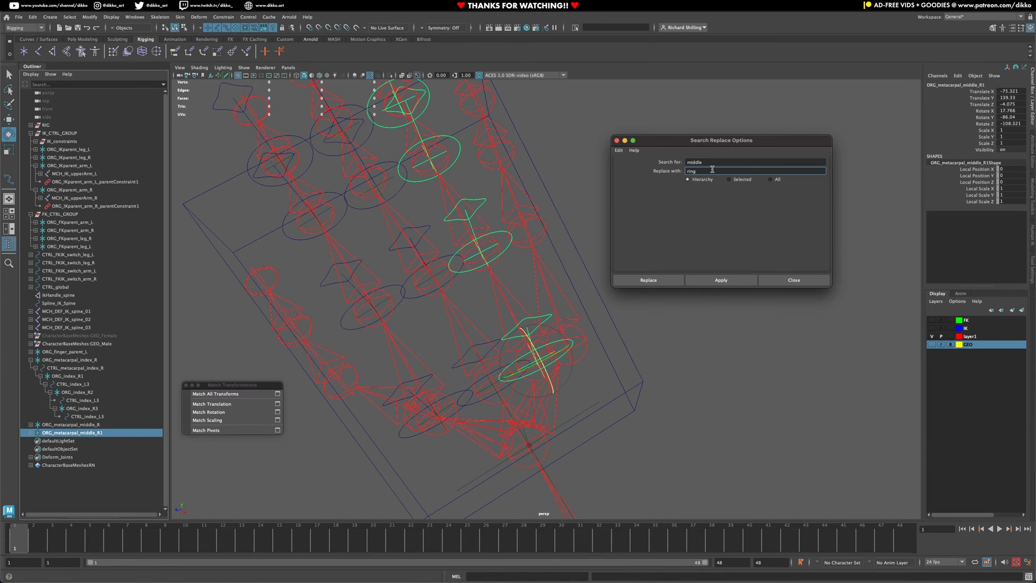
left_click(721, 280)
double_click(112, 434)
key("BackSpace")
key("Return")
Duplicate the ORG_metacarpal_ring_R chain and match the copy to the right pinky's metacarpal joint.
key("ctrl+d")
left_click(568, 346, "shift")
left_click(224, 404)
Rename the newest chain's top locator ORG_metacarpal_pinky_R and replace "ring" with "pinky" throughout its hierarchy.
double_click(89, 441)
type("pinky_R")
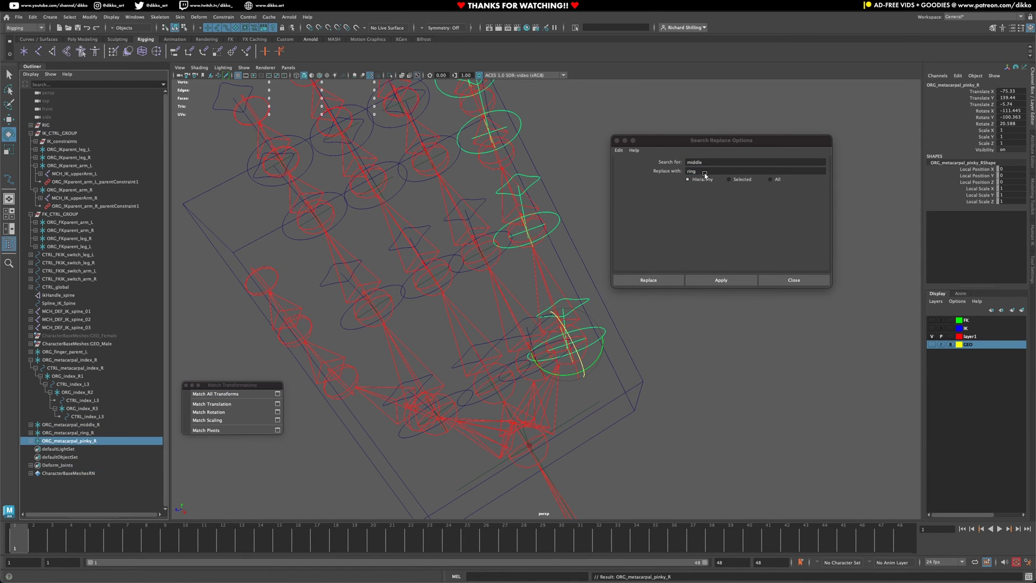
double_click(701, 163)
type("ring")
double_click(701, 171)
type("pinky")
left_click(721, 280)
Expand the right middle and ring finger chains and match ORG_middle_R1 to the DEF_middle_R2 joint.
left_click_drag(540, 270, 458, 324, "alt")
left_click(31, 432, "shift")
left_click(31, 425, "shift")
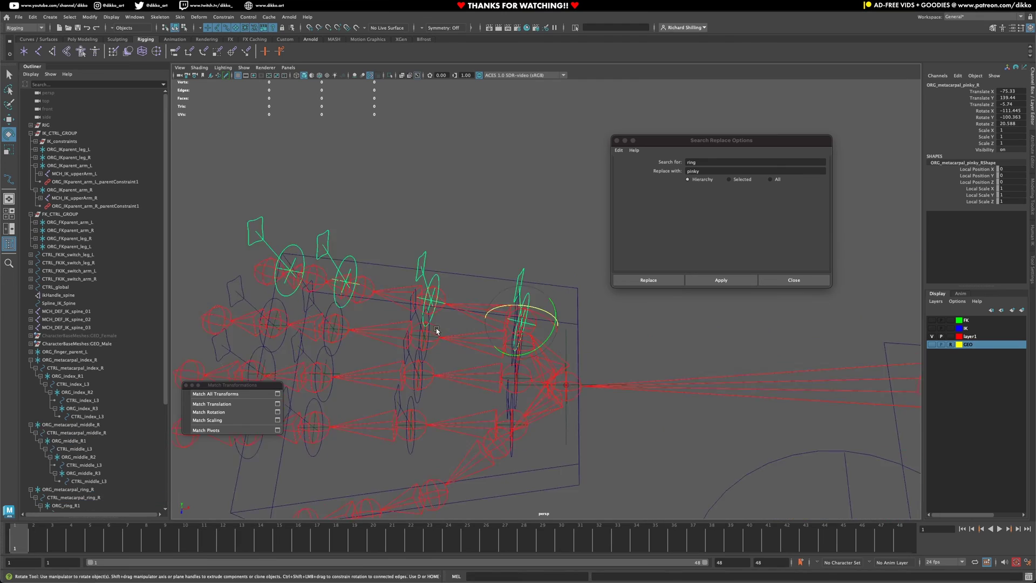
middle_click_drag(437, 330, 540, 266, "alt")
left_click(69, 440)
left_click(457, 285, "shift")
left_click(80, 441)
left_click(540, 266, "shift")
middle_click_drag(405, 307, 438, 320, "alt")
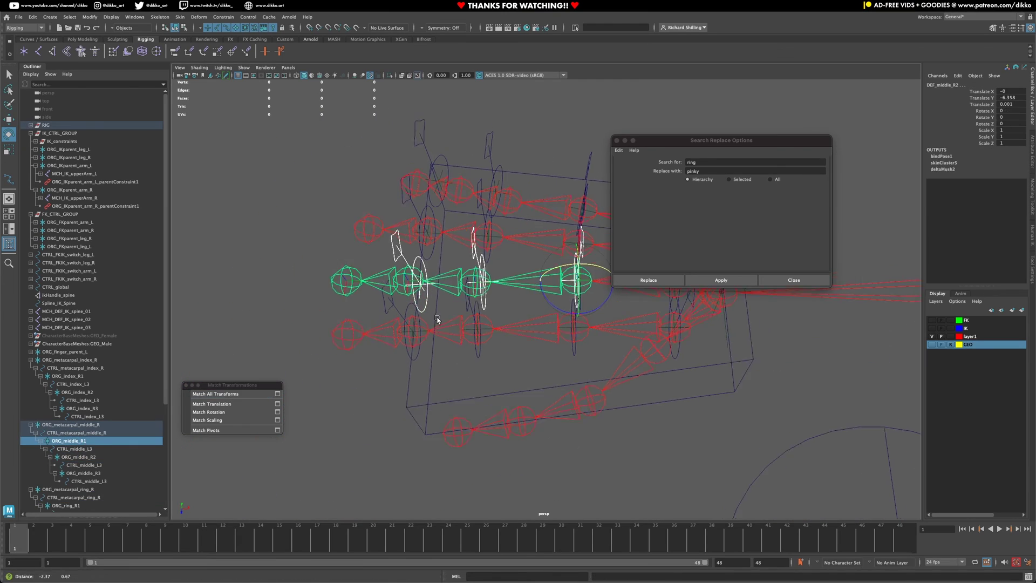
Match ORG_ring_R2 to DEF_ring_R3 and ORG_ring_R3 to the following joint of the right ring finger.
left_click(437, 321)
key("f")
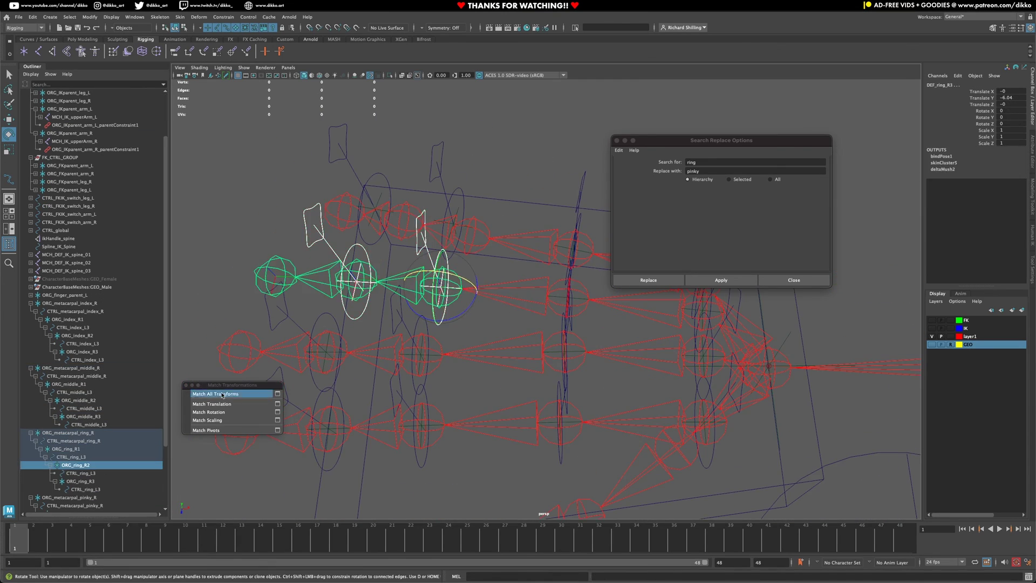
left_click(222, 395)
left_click(80, 481)
left_click(356, 280, "shift")
left_click(70, 441)
left_click(237, 394)
Match the right pinky's ORG locators to their finger joints, with ORG_pinky_R2 on DEF_pinky_R3 and ORG_pinky_R3 on the following joint.
left_click(67, 457)
left_click(77, 473)
left_click_drag(440, 291, 421, 273, "alt")
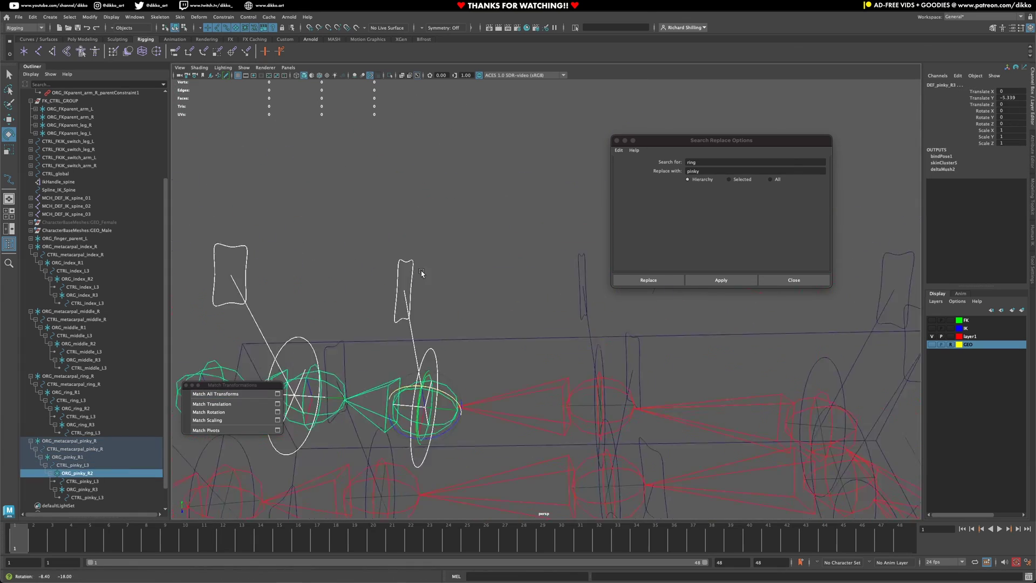
left_click(82, 490)
left_click(318, 397, "shift")
left_click(215, 394)
Duplicate the ORG_index_R1 chain, unparent the copy, and set the name replacement from "index" to "thumb".
left_click(555, 329)
left_click(445, 346)
key("ctrl+d")
key("shift+p")
double_click(702, 162)
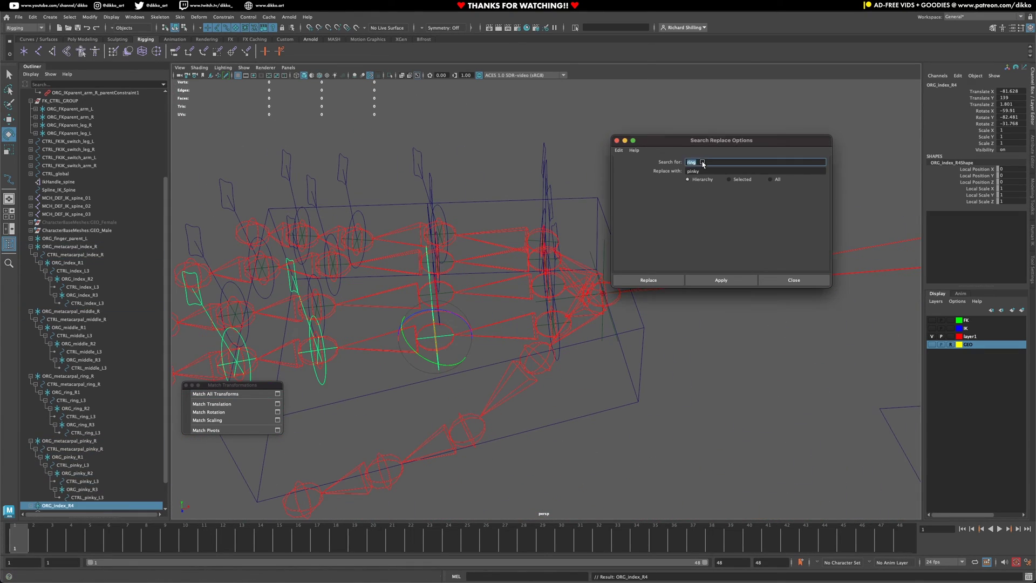
type("index")
key("Tab")
type("thumb")
Match all transforms of the duplicated index chain to the right thumb's base joint.
left_click(534, 353, "shift")
left_click(215, 393)
left_click_drag(378, 372, 337, 375, "alt")
Replace "index" with "thumb" throughout the duplicated hierarchy and rename its top locator ORG_thumb_R1.
scroll(76, 469, "down", 3)
left_click(66, 473)
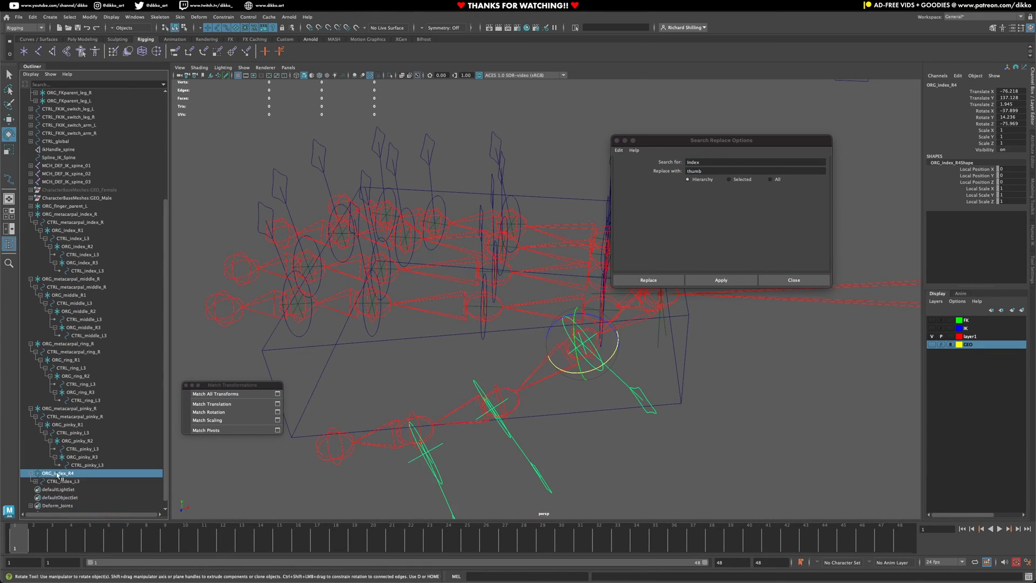
left_click(707, 281)
left_click_drag(701, 163, 631, 161)
type("index")
left_click(713, 280)
double_click(74, 473)
key("BackSpace")
type("1")
Expand the ORG_thumb_R1 hierarchy and rename its three controls CTRL_thumb_R1, CTRL_thumb_R2 and CTRL_thumb_R3.
left_click(36, 481, "shift")
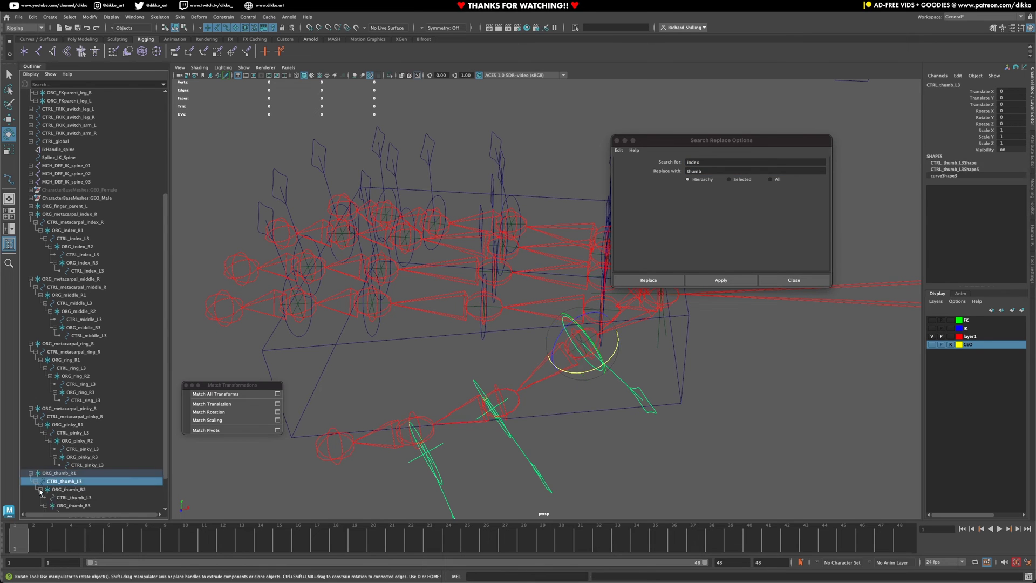
scroll(64, 458, "down", 5)
left_click(71, 238)
double_click(82, 442)
key("BackSpace")
key("BackSpace")
type("R1")
double_click(86, 458)
key("BackSpace")
type("2")
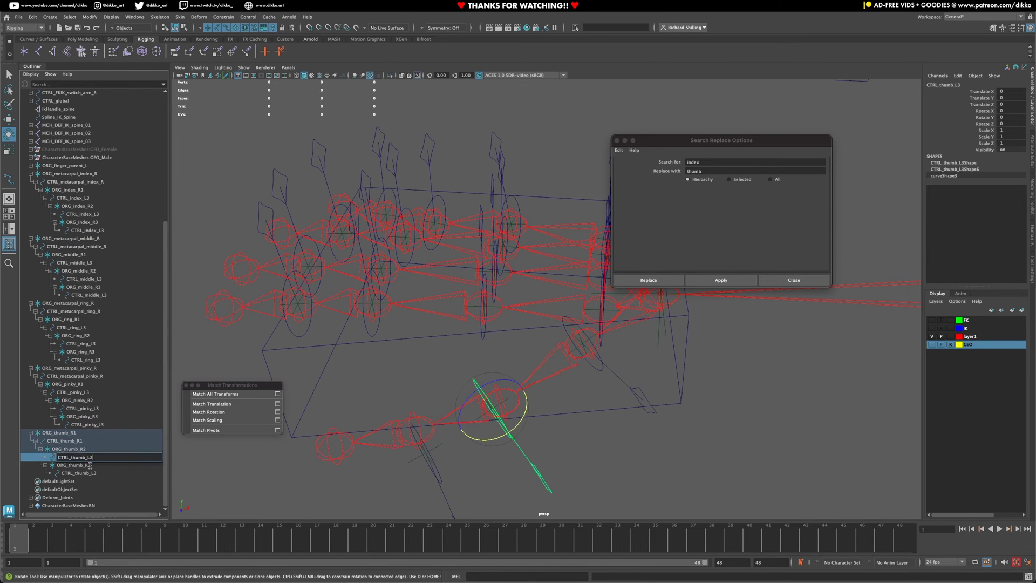
double_click(74, 457)
double_click(78, 473)
type("R3")
Match ORG_thumb_R2 and ORG_thumb_R3 to their right thumb joints and close the search-and-replace window.
left_click(60, 432)
left_click(68, 449)
left_click(499, 401, "shift")
left_click(215, 394)
left_click(74, 465)
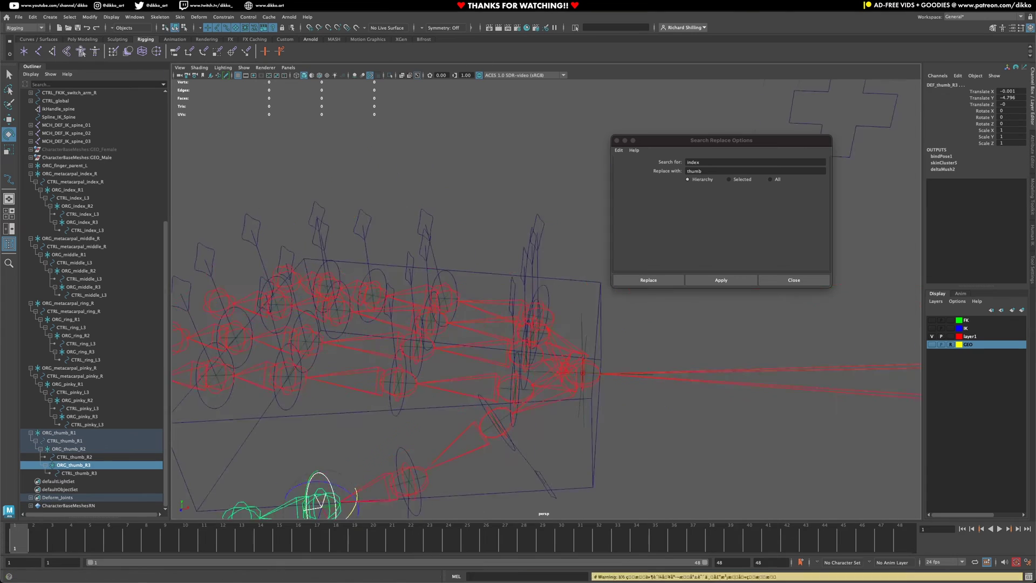
left_click(215, 394)
middle_click_drag(570, 205, 557, 219, "alt")
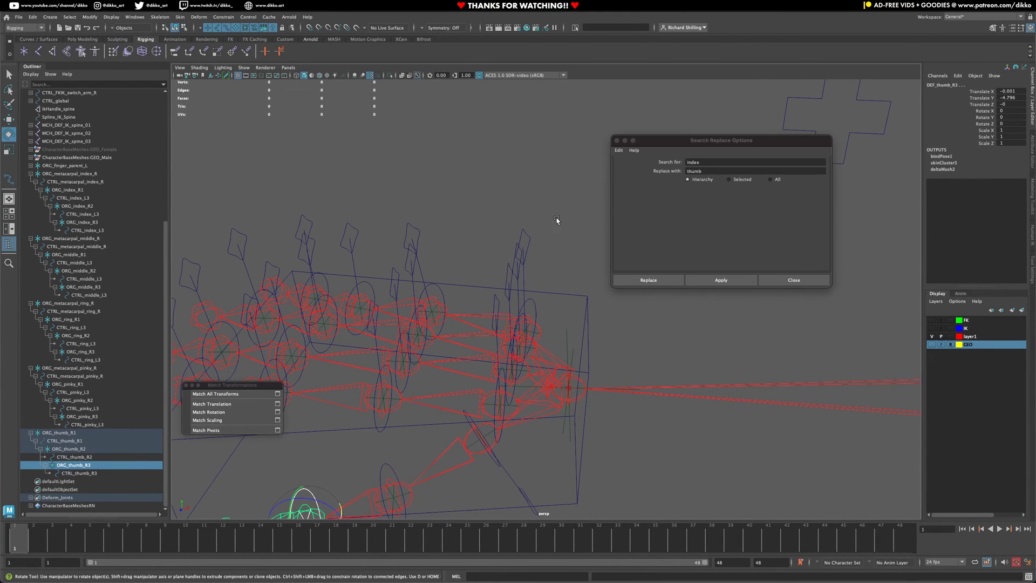
left_click(616, 141)
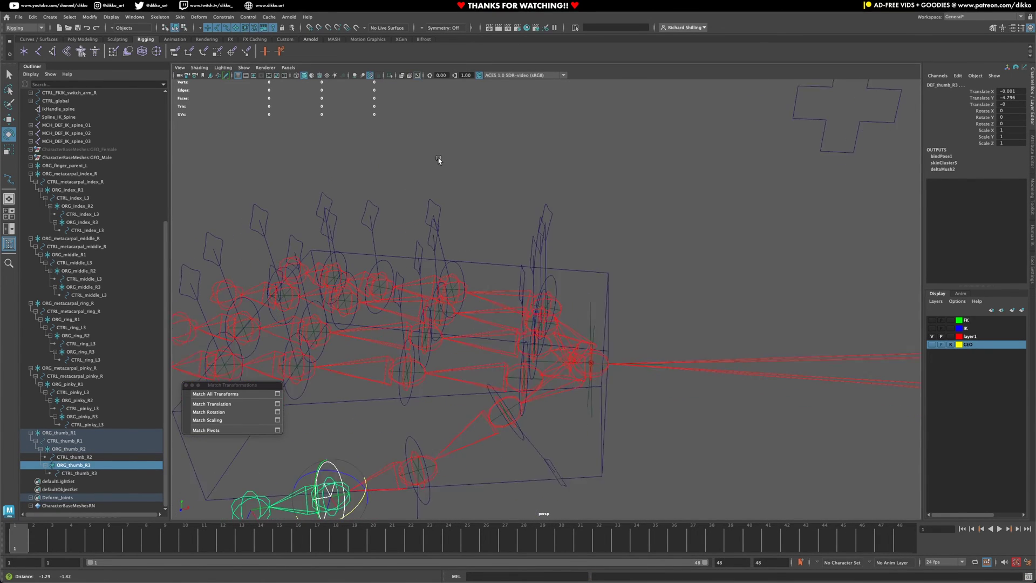
Open the Connection Editor and connect the rotate of CTRL_metacarpal_index_R to the rotate of DEF_index_R1.
left_click(135, 17)
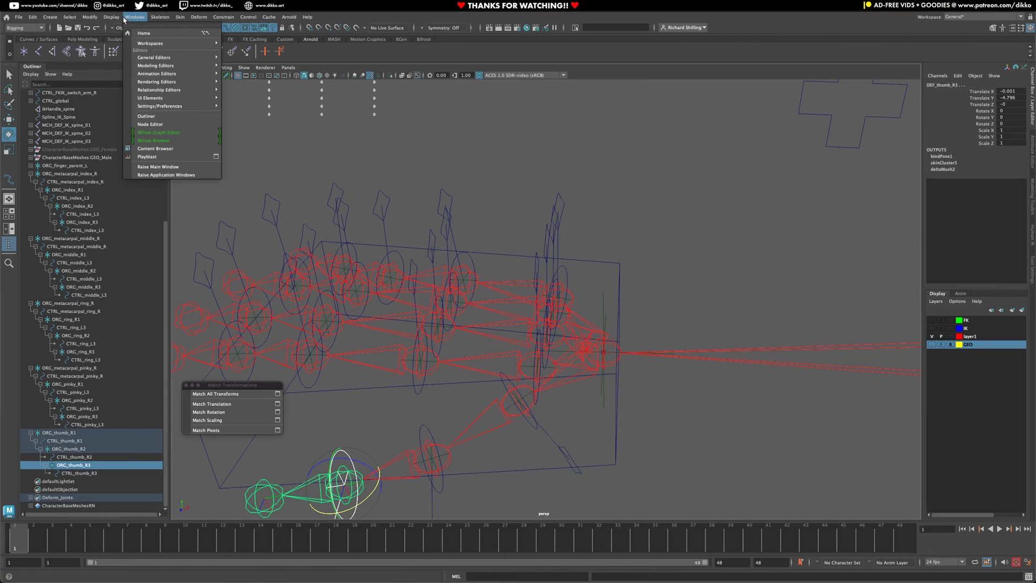
left_click(243, 82)
left_click(546, 387)
left_click(318, 102)
scroll(216, 216, "down", 10)
left_click(197, 203)
left_click(302, 180)
left_click(509, 449)
left_click(214, 103)
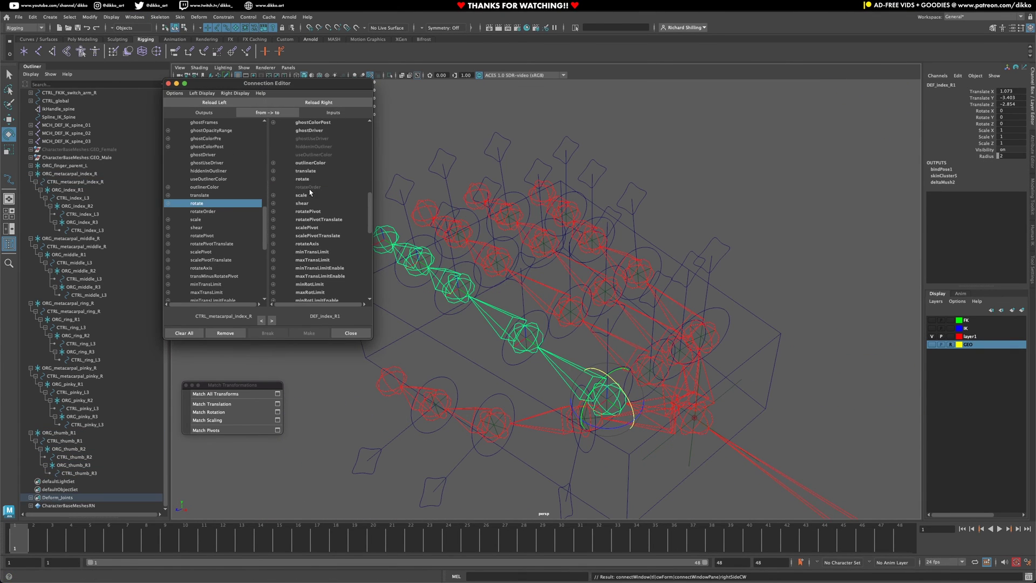
left_click(303, 179)
Connect the remaining right finger controls' rotate to their DEF joints, ending with CTRL_pinky_L3 into DEF_pinky_R4.
left_click(214, 103)
left_click(208, 203)
left_click(319, 102)
left_click(303, 179)
left_click(214, 102)
left_click(205, 203)
left_click(319, 102)
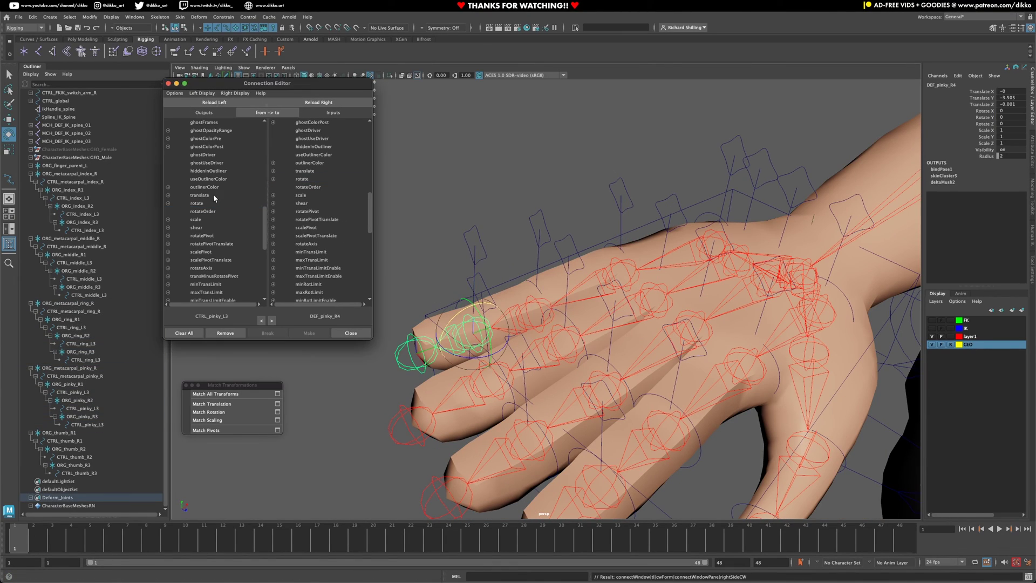
left_click(197, 204)
left_click(302, 179)
Connect the rotate of CTRL_metacarpal_ring_R to the rotate of DEF_ring_R1.
left_click(704, 328)
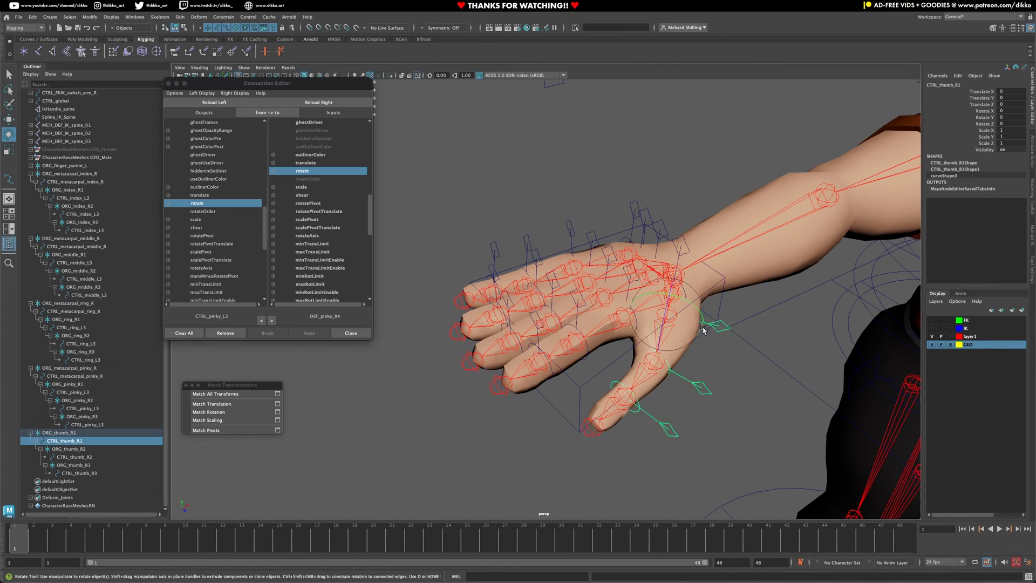
left_click(711, 323, "shift")
left_click(668, 425, "shift")
left_click(632, 226)
left_click(550, 226, "shift")
left_click(622, 286)
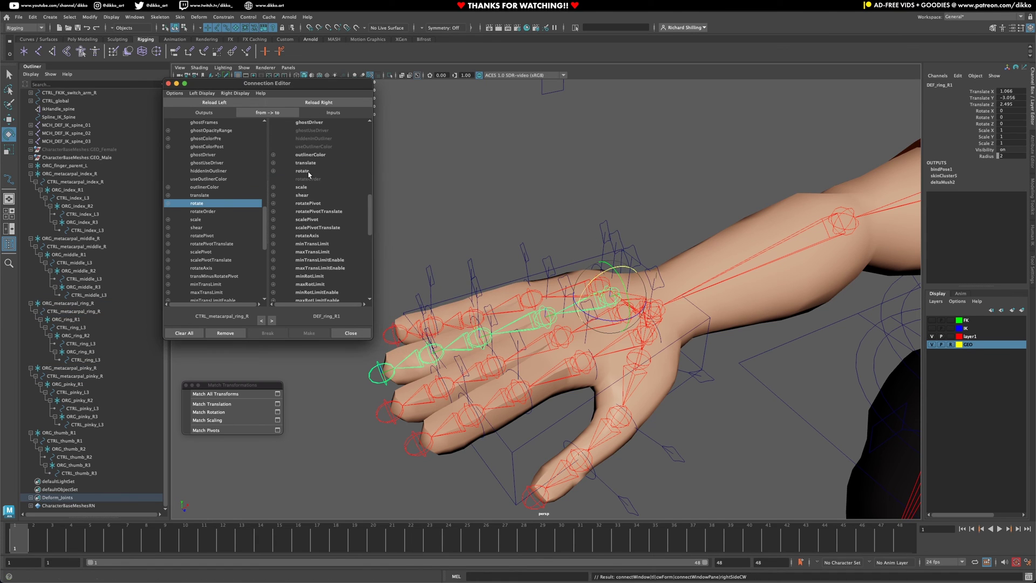
left_click(302, 171)
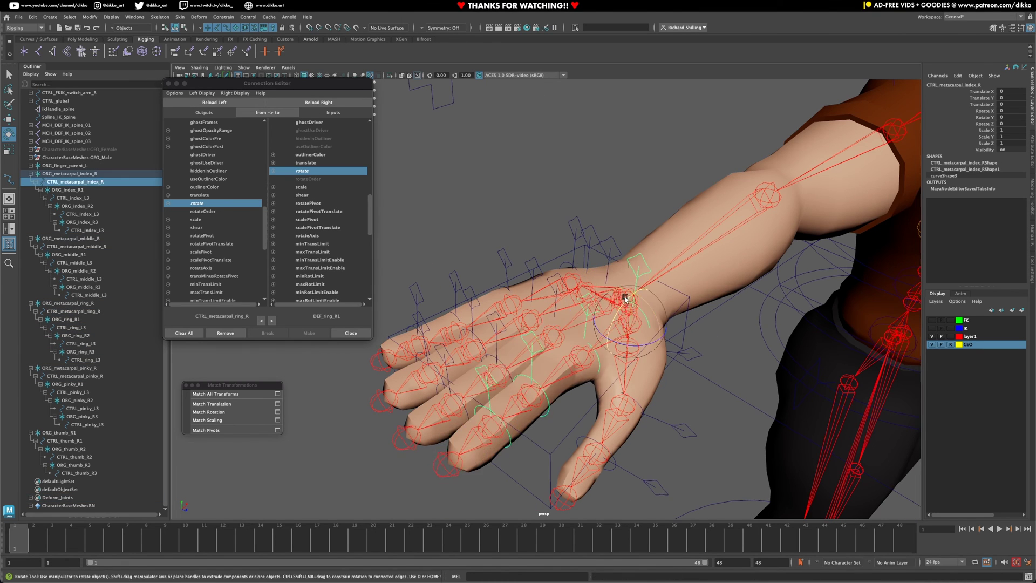
Rename the right index finger's last two controls CTRL_index_R3 and CTRL_index_R2.
left_click(82, 214)
double_click(96, 231)
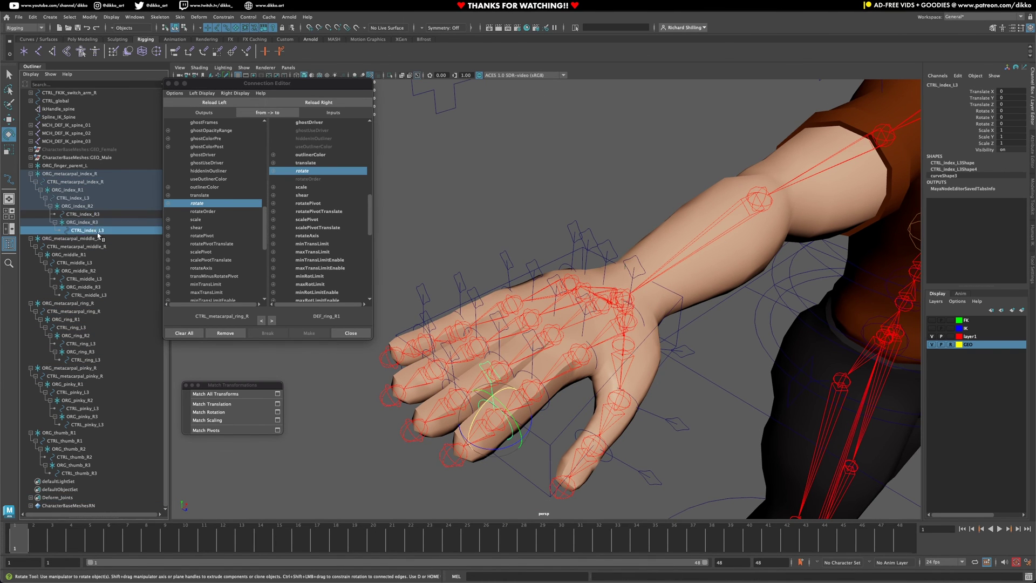
type("R3")
double_click(95, 214)
key("BackSpace")
key("BackSpace")
type("R2")
Rename the controls under ORG_middle_R2 and ORG_ring_R2 to CTRL_middle_L2 and CTRL_ring_L2.
double_click(95, 280)
type("2")
left_click(94, 344)
double_click(95, 345)
type("2")
key("Return")
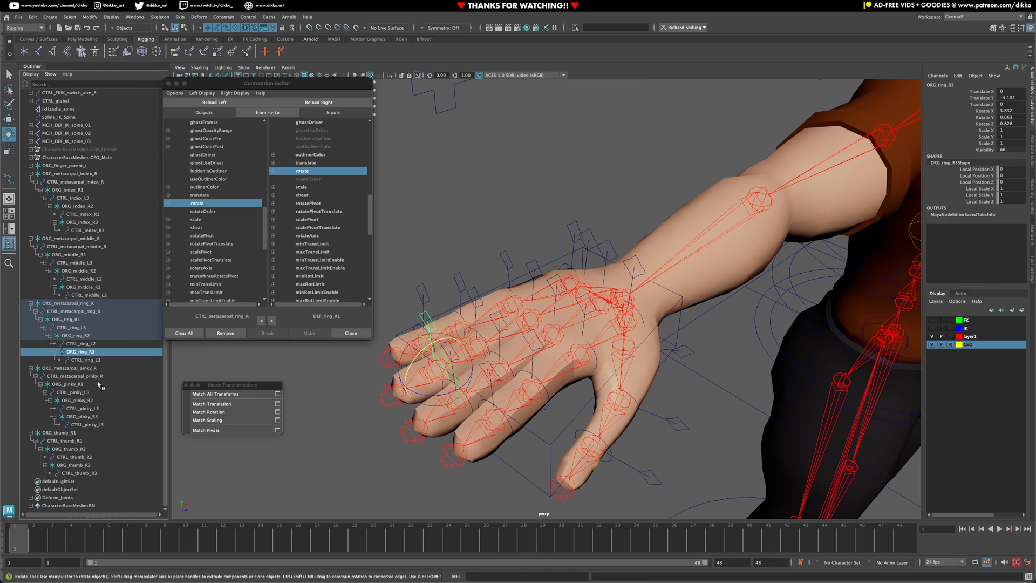
Rename the first ring, middle and index finger controls CTRL_ring_L1, CTRL_middle_L1 and CTRL_index_L1.
double_click(85, 328)
type("1")
double_click(91, 264)
type("1")
double_click(89, 198)
Rename the right pinky's three controls CTRL_pinky_R1, CTRL_pinky_R2 and CTRL_pinky_R3.
double_click(89, 393)
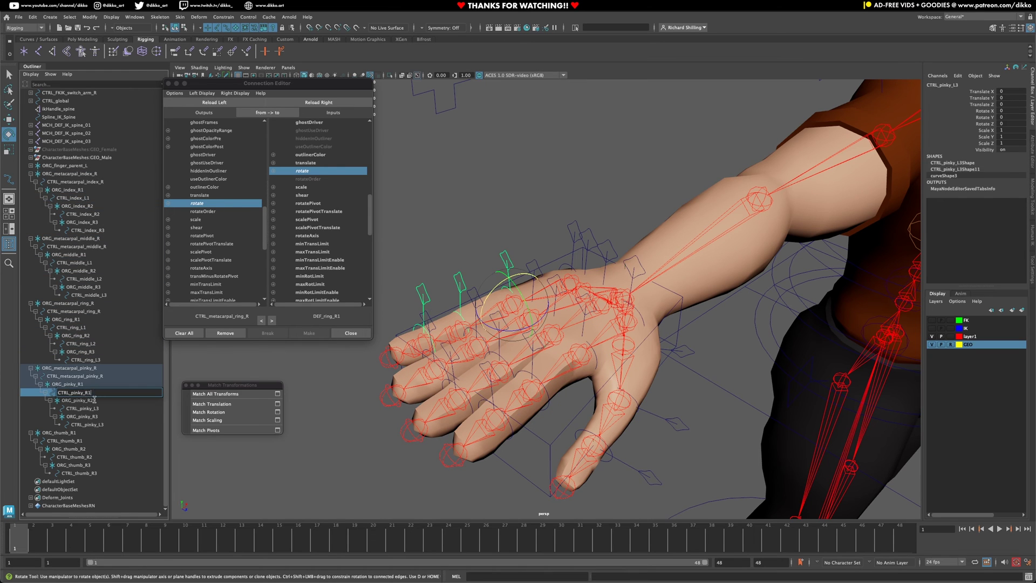
double_click(96, 409)
type("R2")
double_click(102, 425)
type("R3")
Rename the right ring finger's controls CTRL_ring_R3, CTRL_ring_R2 and CTRL_ring_R1.
double_click(101, 360)
type("R3")
double_click(96, 345)
type("RL_ring_R")
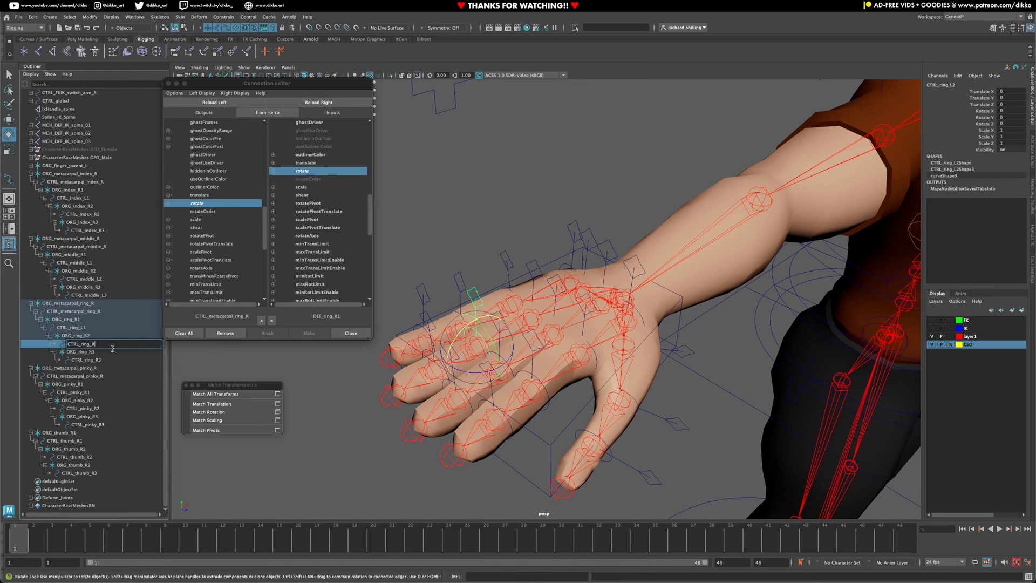
type("2")
double_click(84, 328)
type("R1")
Rename the first middle and index finger controls CTRL_middle_R1 and CTRL_index_R1.
double_click(89, 264)
type("R1")
double_click(86, 199)
type("R1")
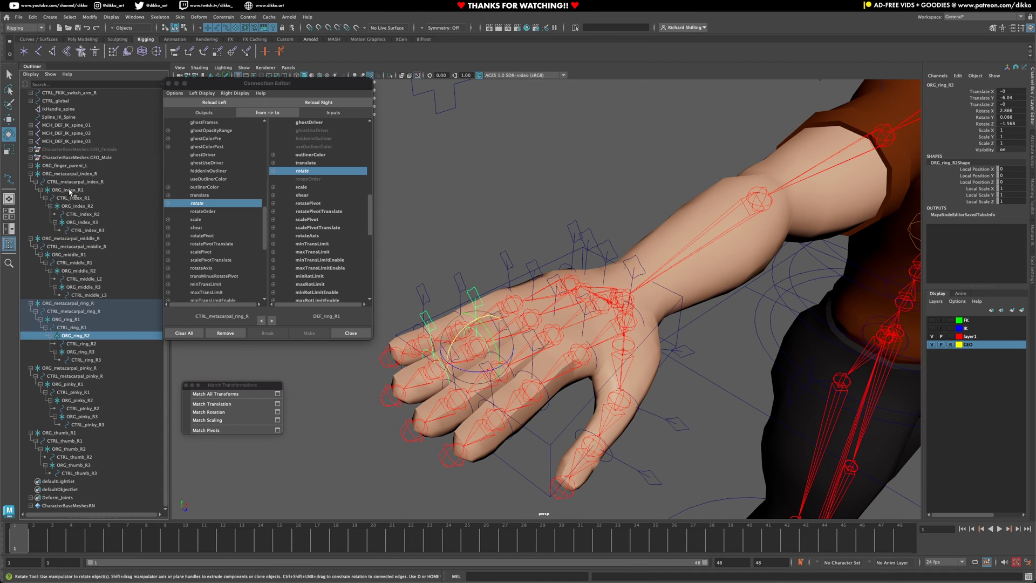
Collapse the index, middle, ring, pinky and thumb hierarchies of the right hand and select ORG_thumb_R1.
left_click(186, 385)
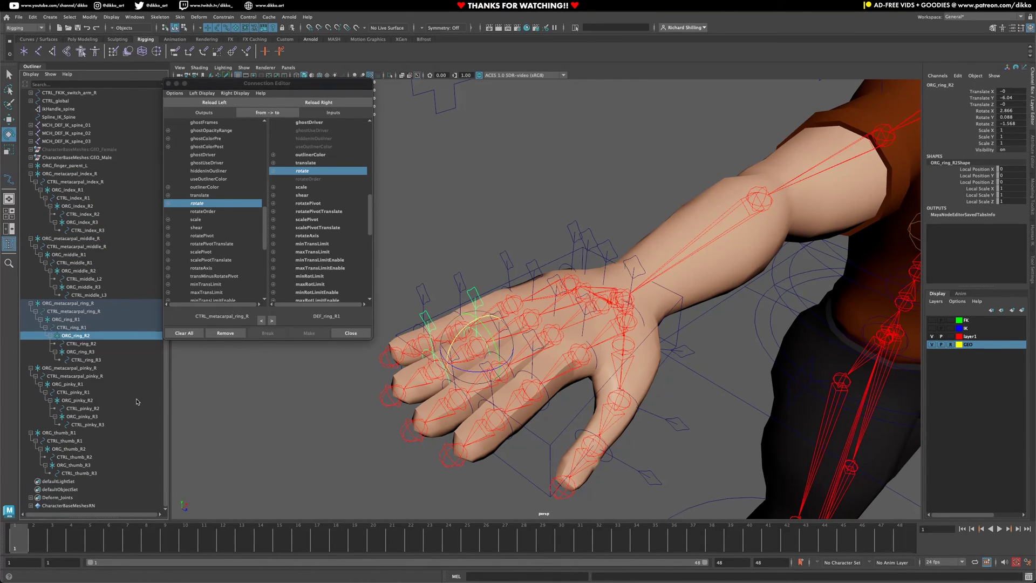
left_click(61, 174)
left_click(32, 174)
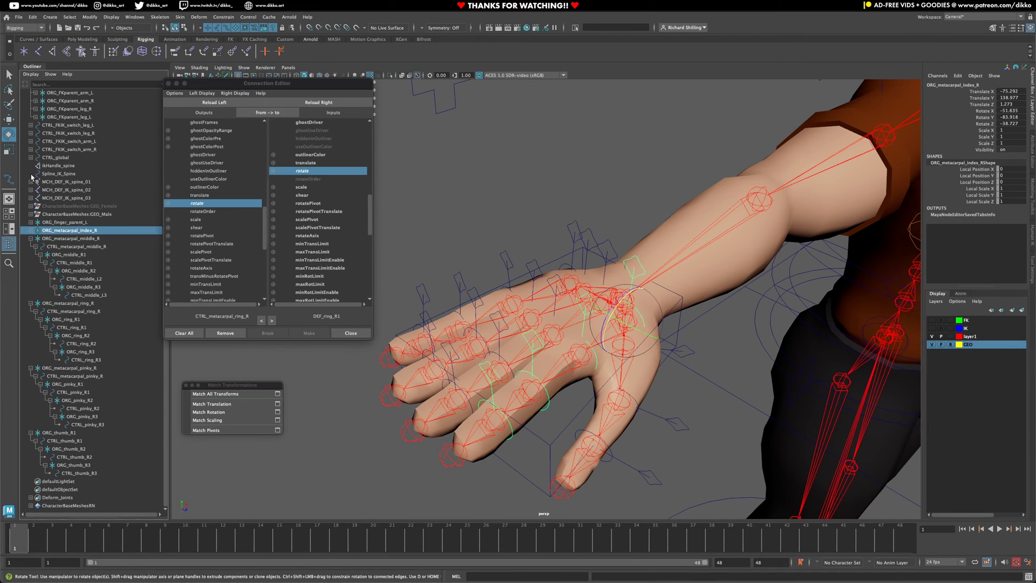
left_click(31, 238)
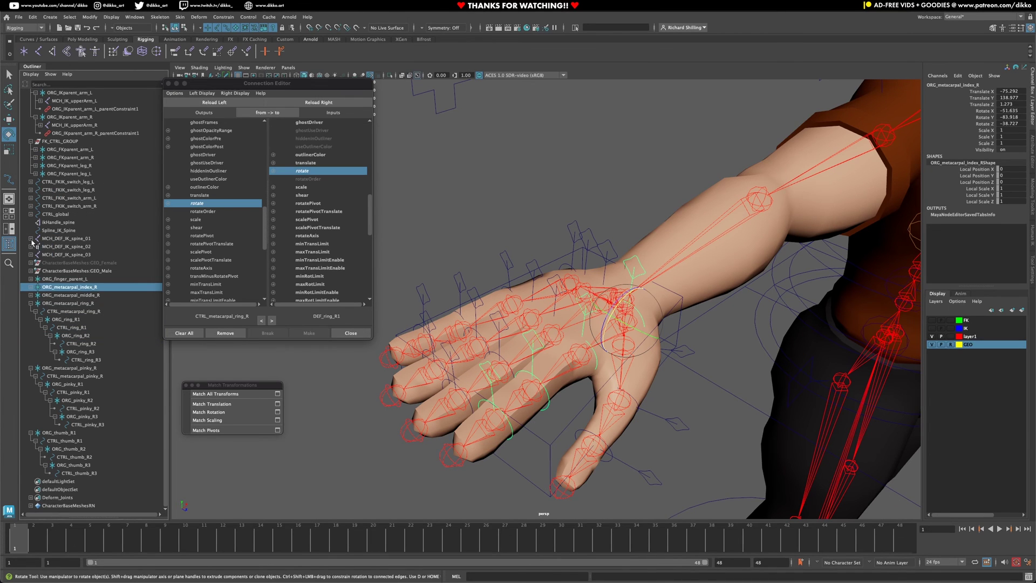
left_click(32, 303)
left_click(31, 367)
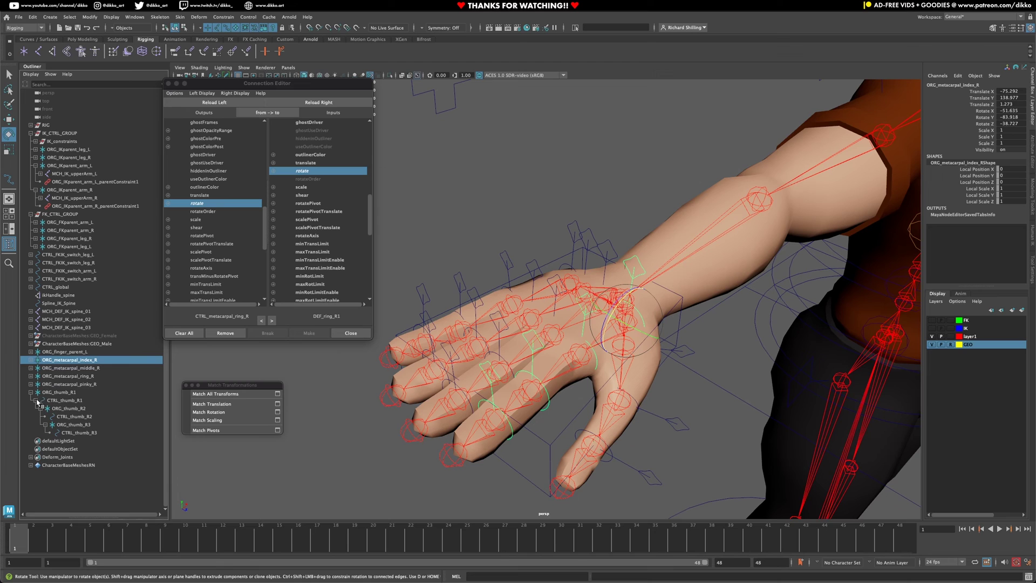
left_click(31, 393)
left_click(64, 392)
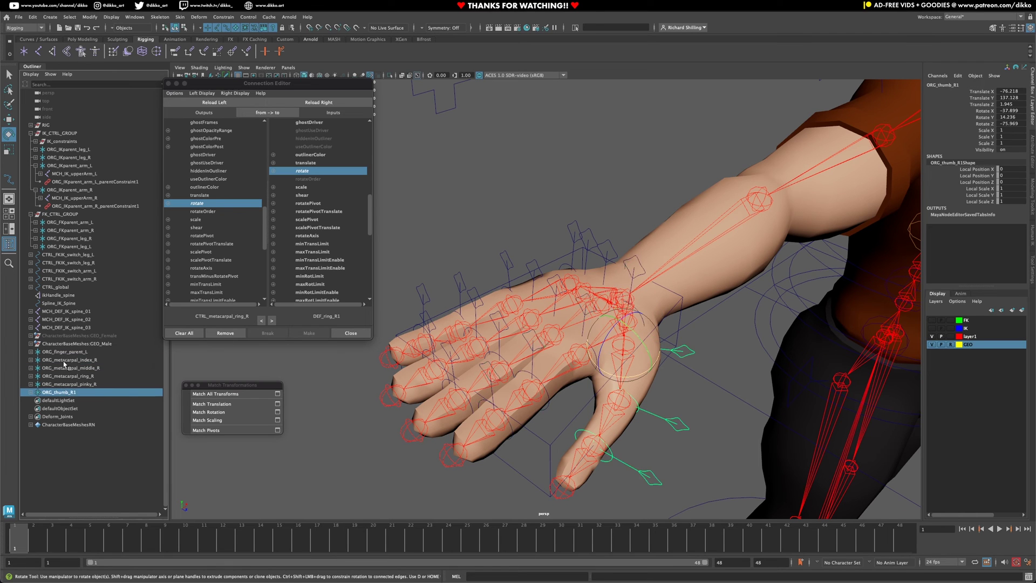
Clear the selection and create a new locator for the right hand.
scroll(607, 265, "down", 5)
middle_click_drag(691, 262, 532, 213, "alt")
scroll(574, 293, "down", 3)
left_click(397, 380)
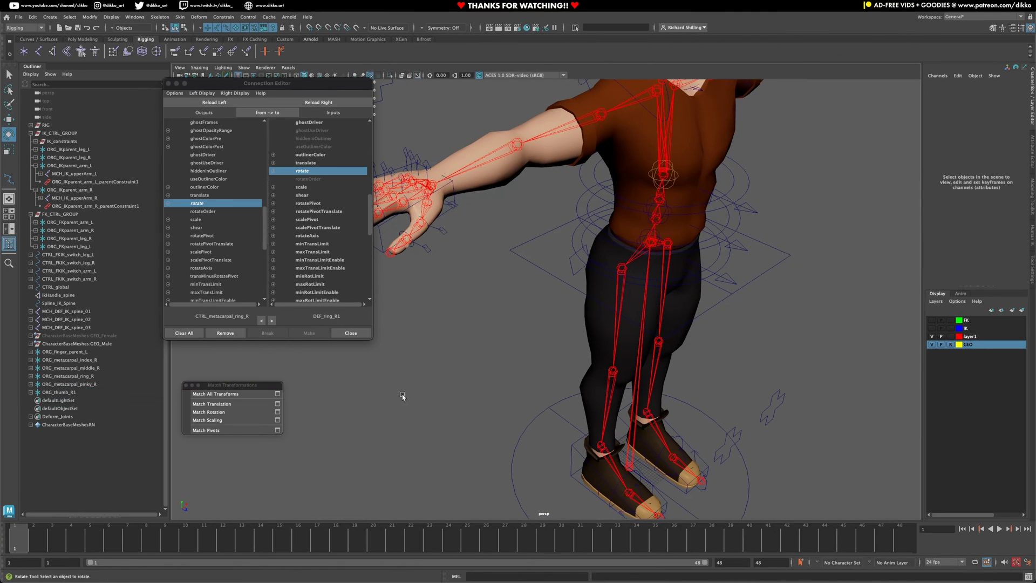
left_click(24, 53)
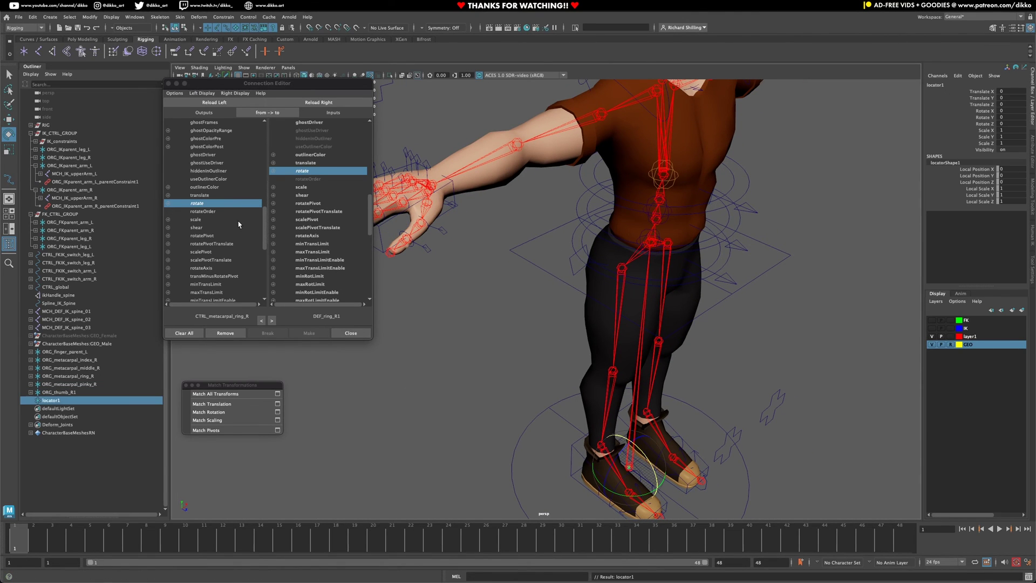
left_click(433, 183)
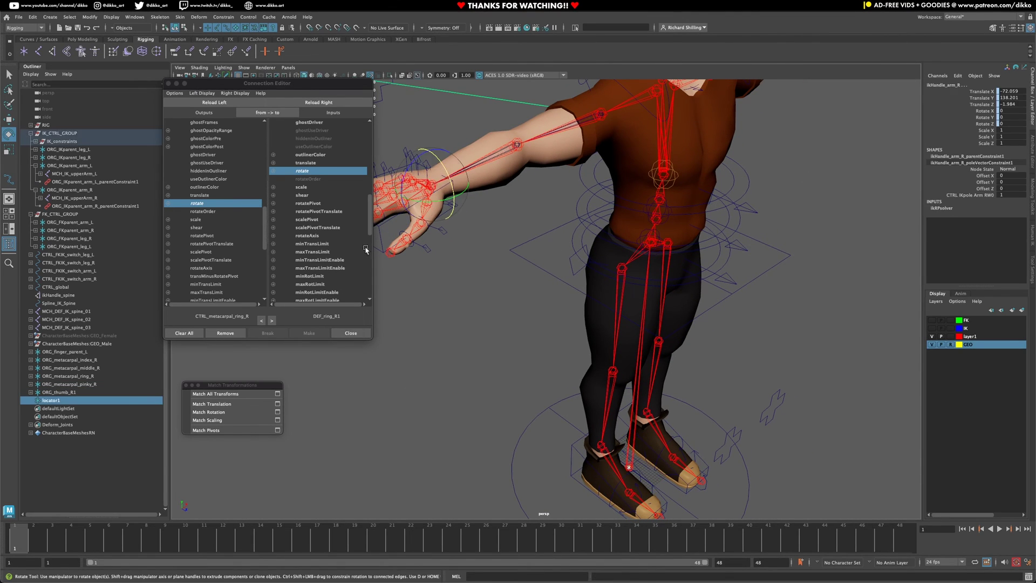
left_click(59, 402)
Match all transforms of the new locator to the right hand joint DEF_hand_R1.
middle_click_drag(608, 213, 670, 316, "alt")
left_click_drag(449, 260, 458, 282, "alt")
right_click_drag(458, 282, 493, 291, "alt")
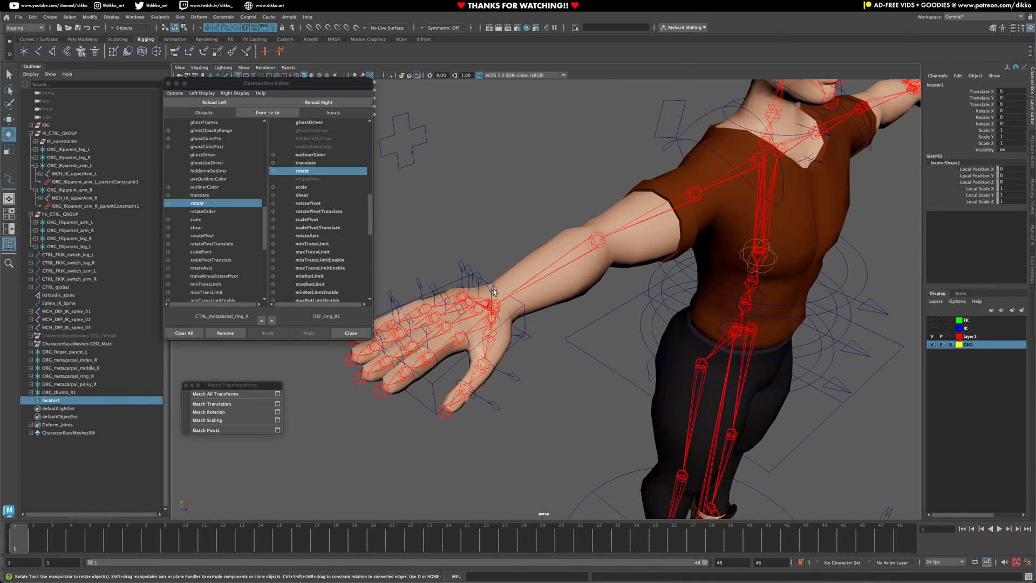
left_click_drag(494, 289, 541, 322, "alt")
left_click(499, 297)
left_click(409, 352)
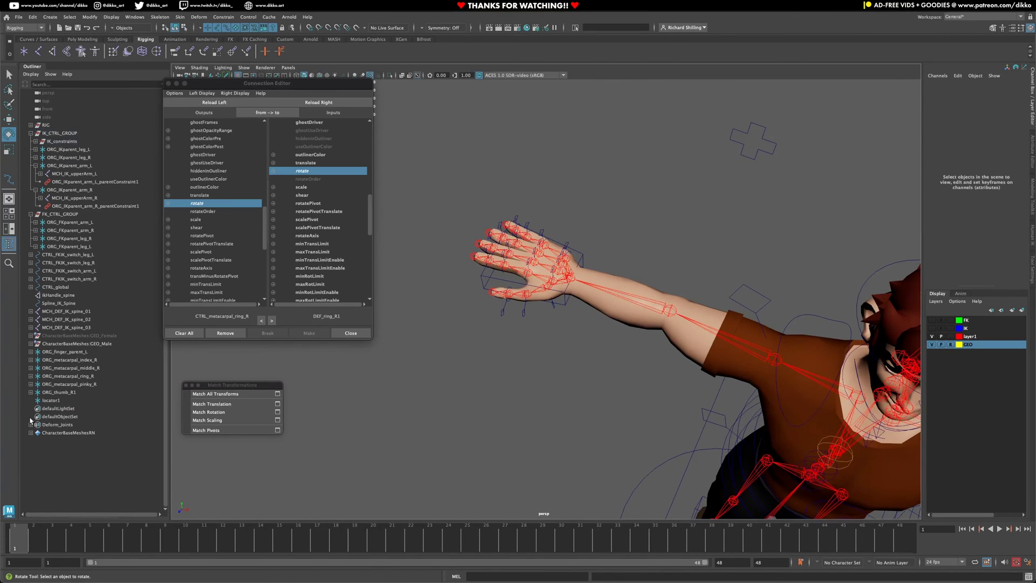
left_click(46, 401)
key("f")
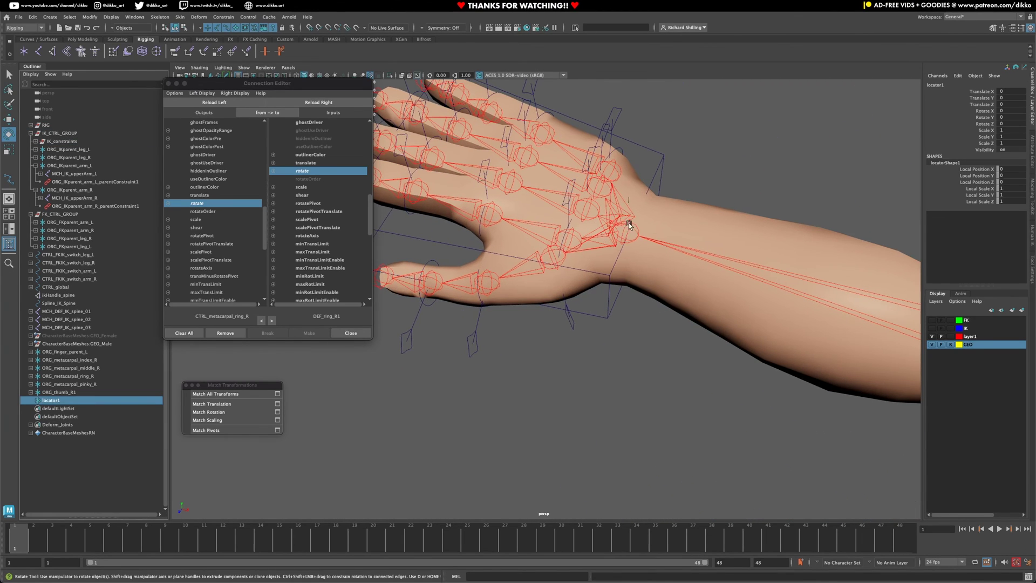
left_click(634, 225, "shift")
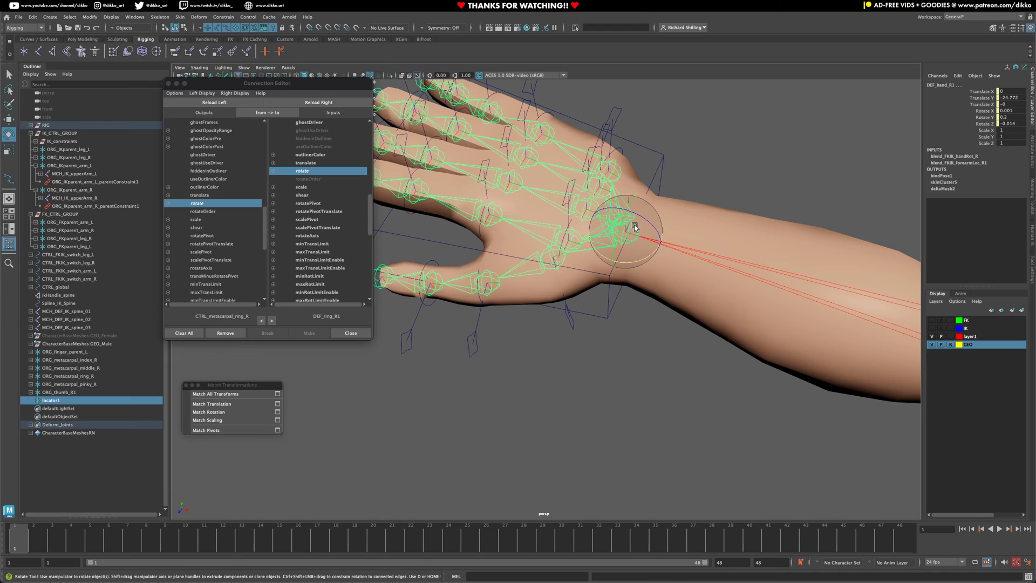
left_click(217, 396)
left_click(216, 393)
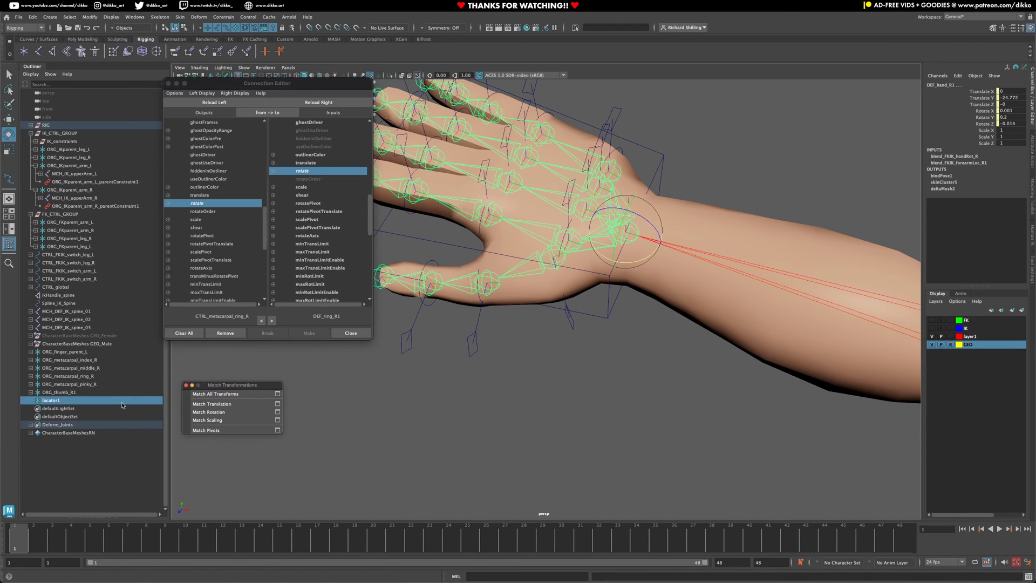
Set the local scale of the new right-hand locator to 5 on X, Y and Z.
left_click_drag(1004, 131, 1004, 143)
left_click_drag(1002, 188, 1004, 202)
type("5")
key("Return")
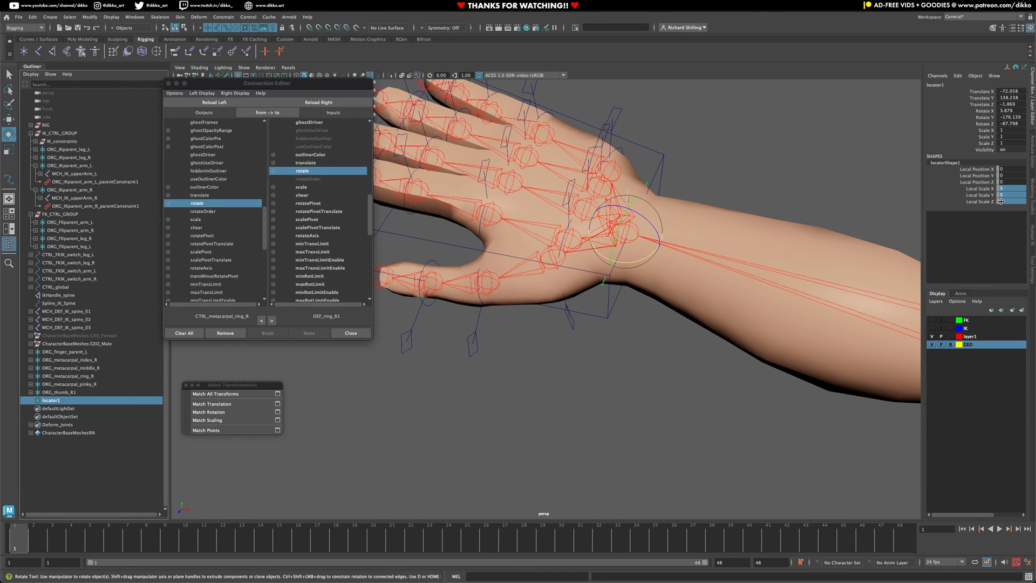
Rename the new locator at the right wrist ORG_finger_parent_R.
left_click_drag(701, 286, 632, 286, "alt")
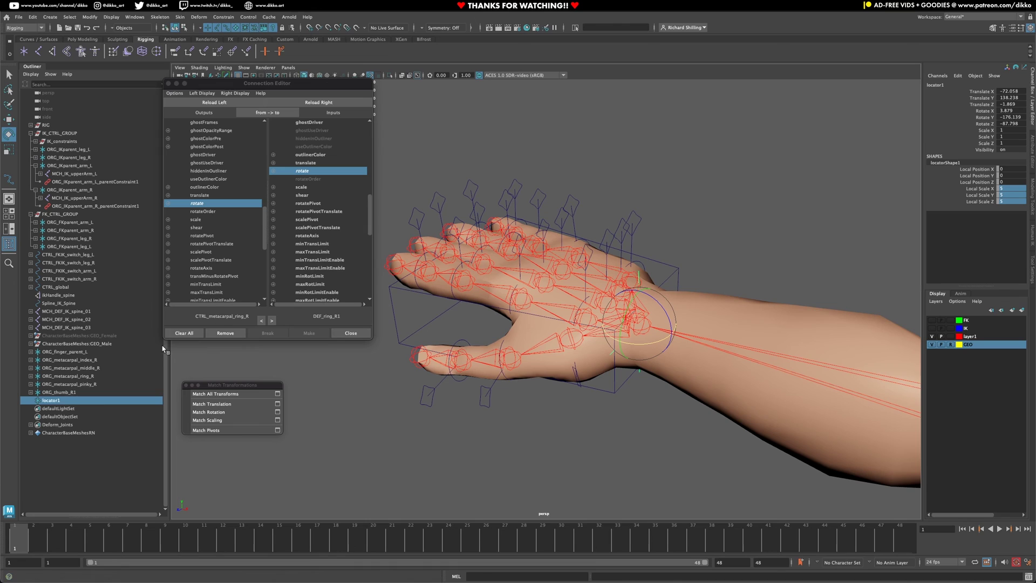
double_click(52, 402)
type("ORG_finger_parent_R")
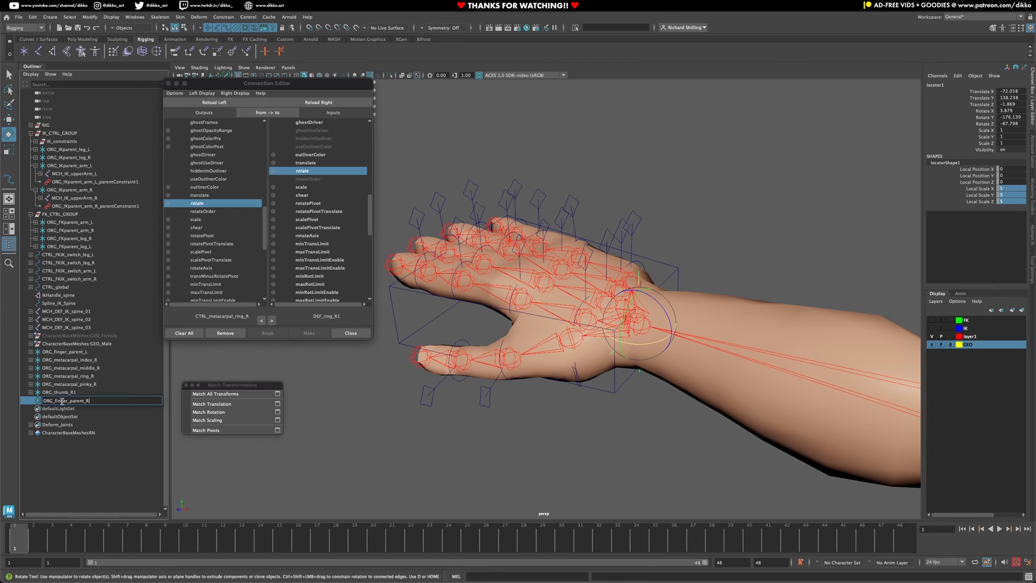
key("Return")
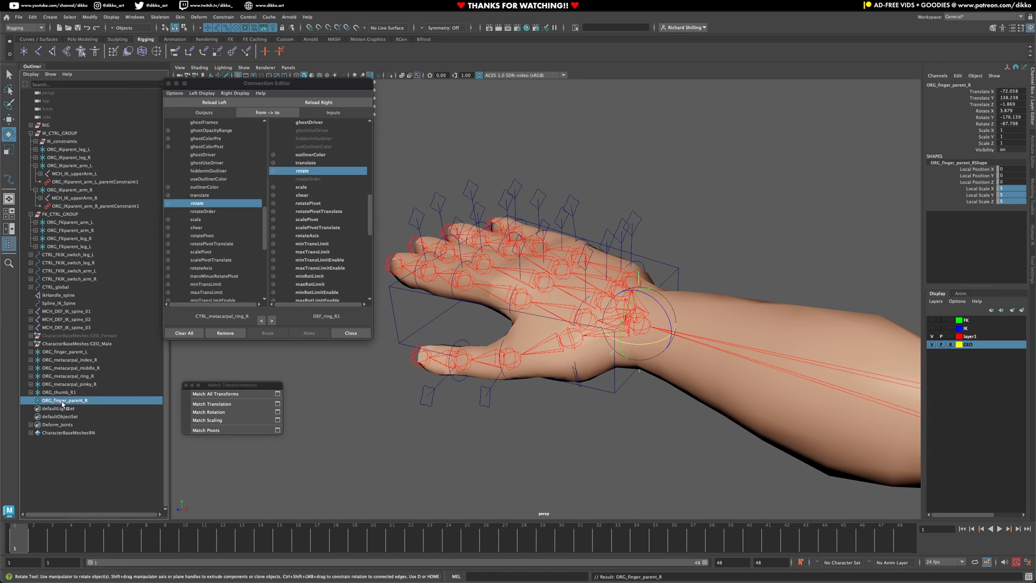
Parent the right-hand metacarpal index, middle, ring and pinky groups and ORG_thumb_R1 under ORG_finger_parent_R.
left_click(71, 361)
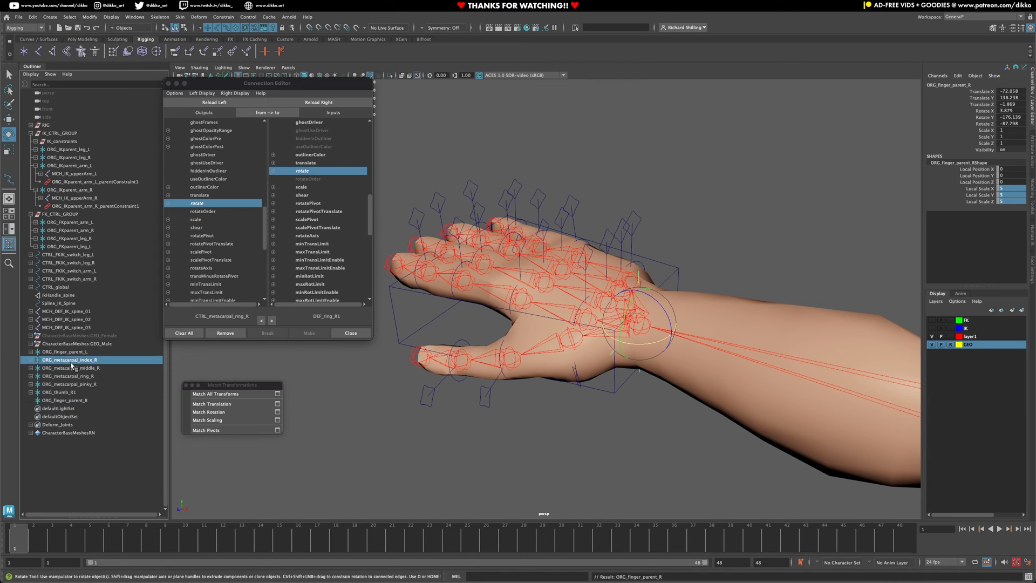
left_click(68, 393, "shift")
middle_click_drag(69, 393, 72, 401)
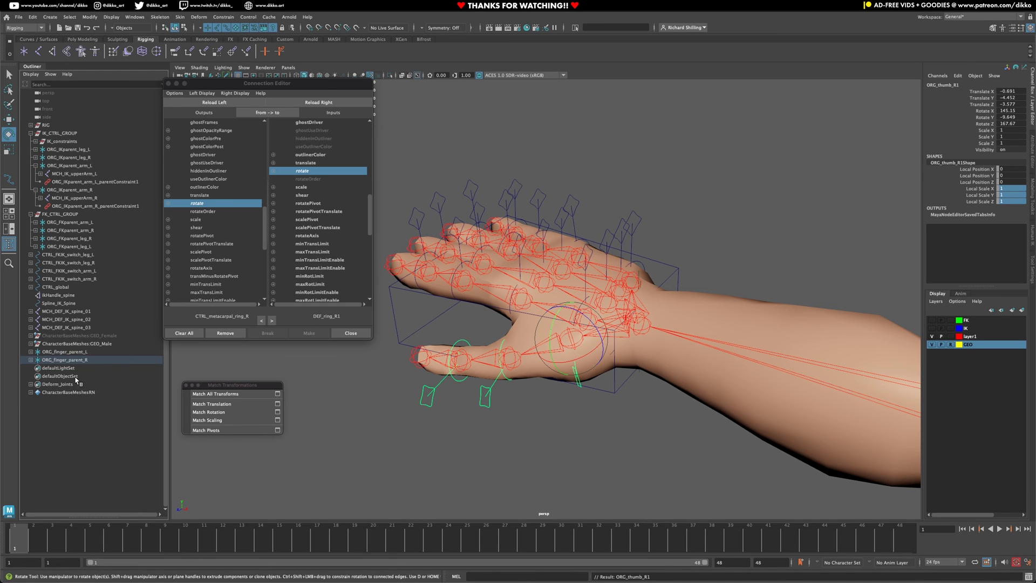
left_click(70, 360)
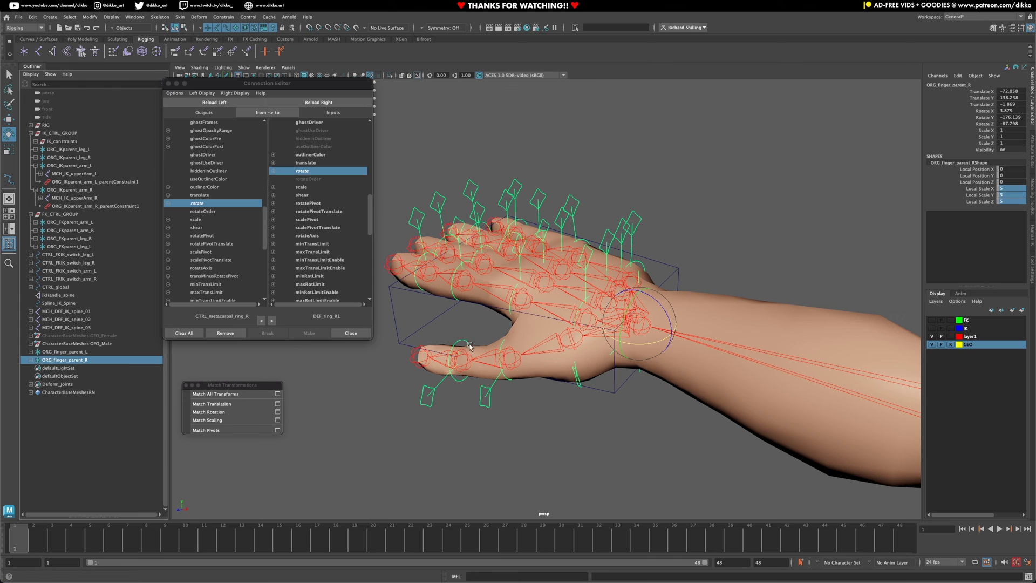
Parent-constrain ORG_finger_parent_R to the right hand joint DEF_hand_R1.
left_click(628, 394)
left_click(647, 319)
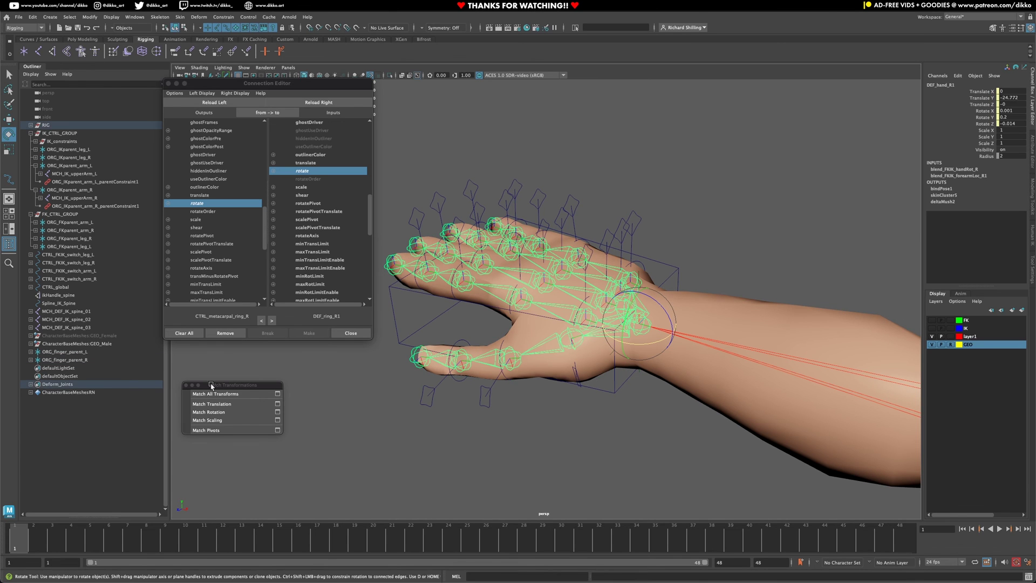
left_click(62, 360)
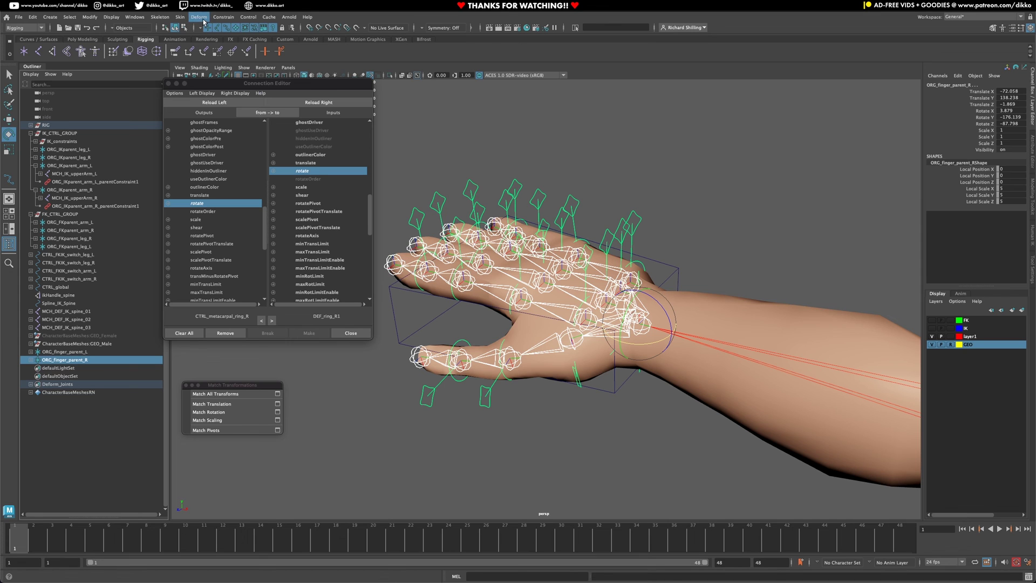
left_click(223, 16)
left_click(227, 39)
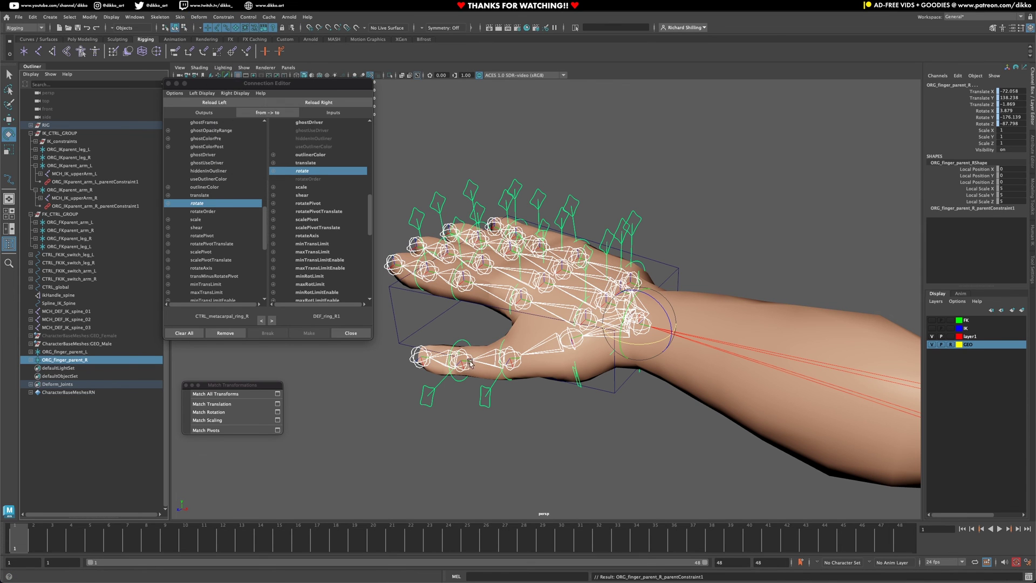
Move the IK control of the right hand to test the finger controls, and undo the move.
left_click(605, 432)
left_click_drag(604, 385, 626, 398)
scroll(601, 399, "down", 6)
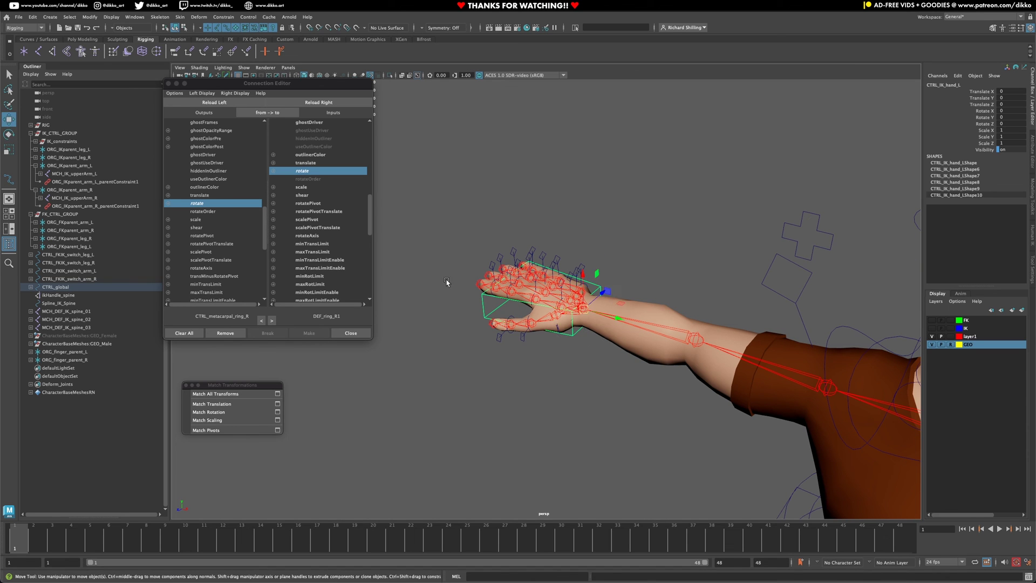
left_click(9, 119)
left_click_drag(580, 308, 561, 340)
key("ctrl+z")
Bring the whole character into view and close the Connection Editor.
scroll(511, 344, "down", 5)
middle_click_drag(561, 340, 543, 332, "alt")
scroll(543, 335, "down", 5)
left_click_drag(544, 335, 588, 370, "alt")
middle_click_drag(588, 370, 584, 316, "alt")
scroll(569, 315, "down", 1)
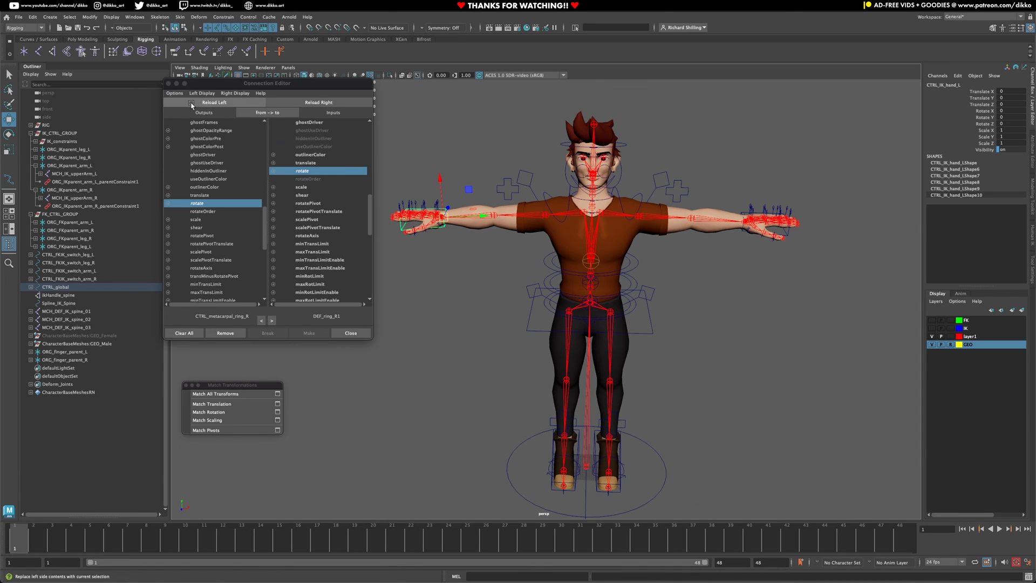
left_click(168, 83)
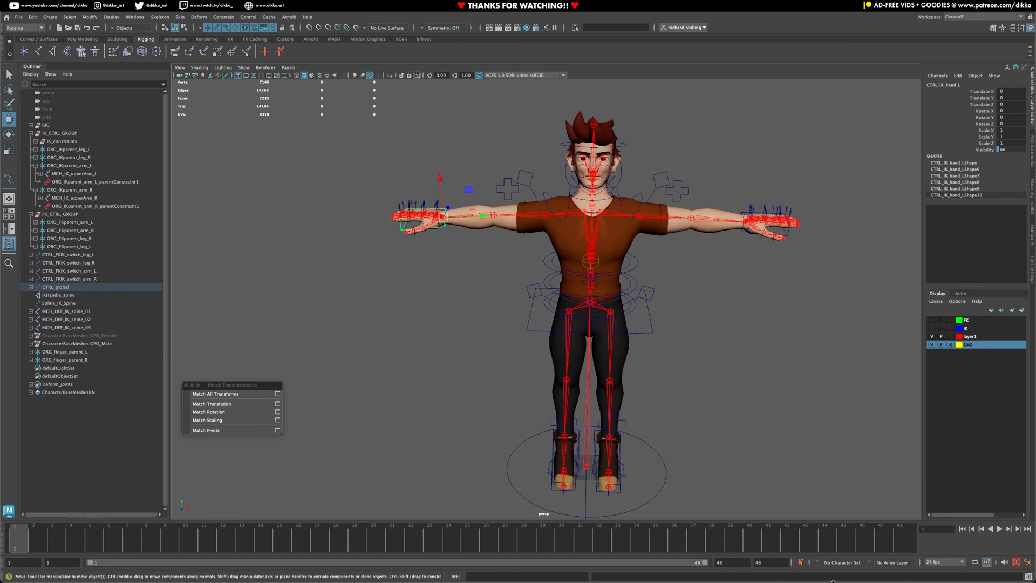